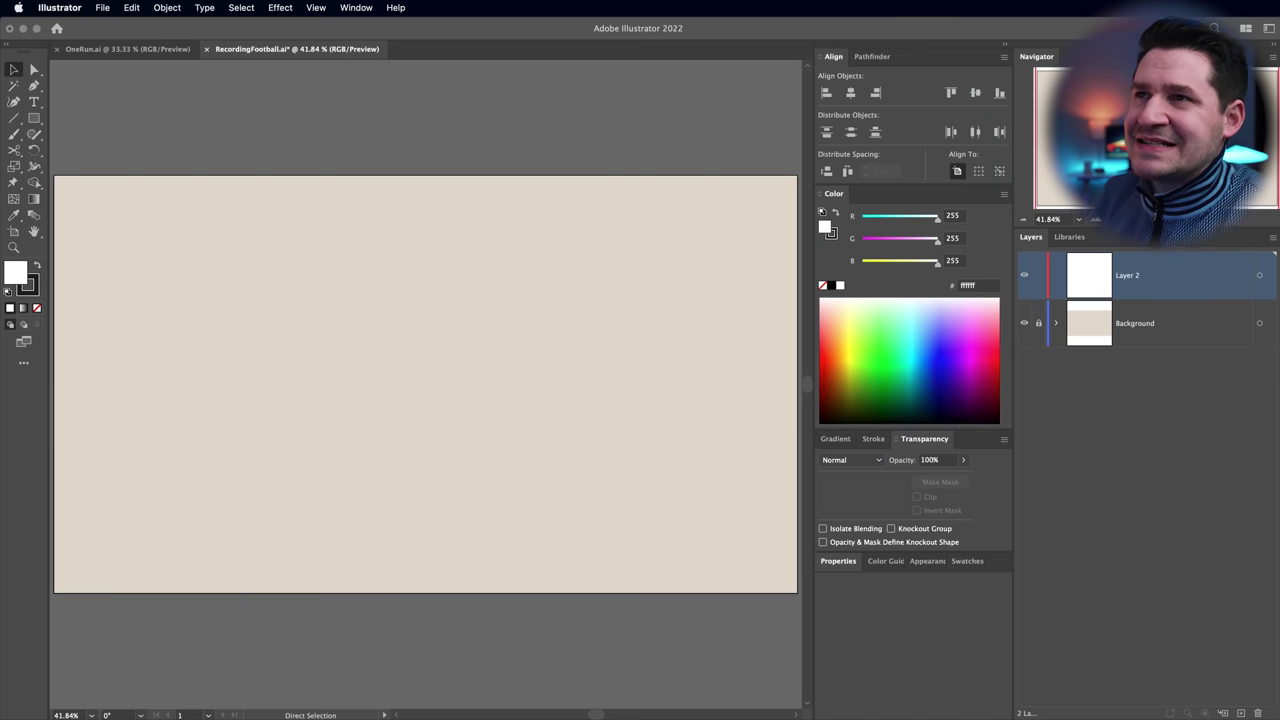
Open File > New, cancel the dialog, and show the Rectangle tool's shape flyout
click(490, 120)
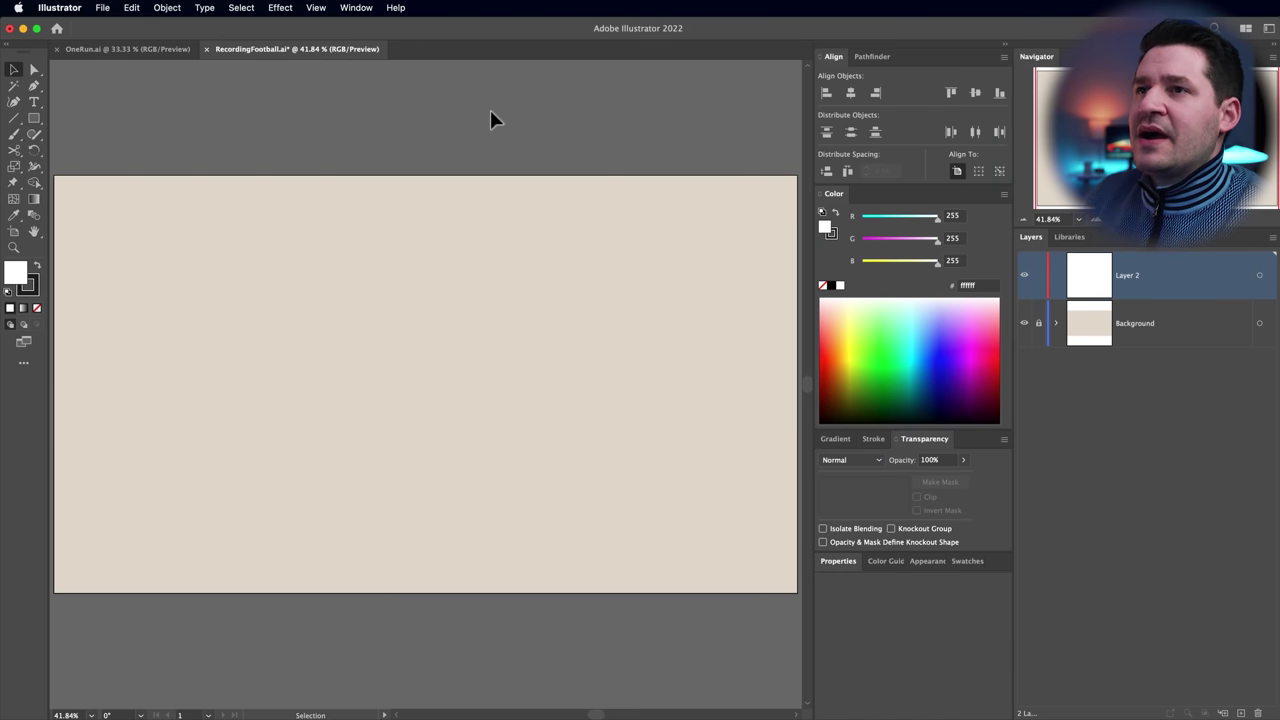
click(102, 8)
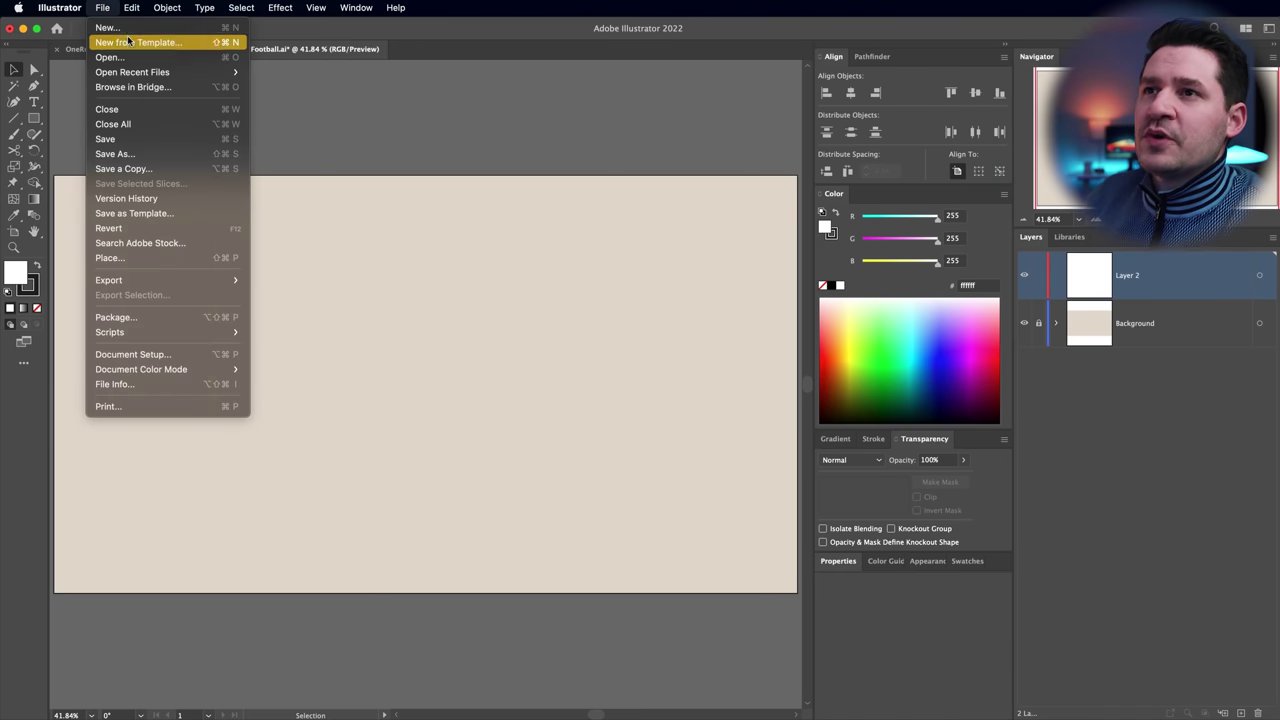
click(110, 27)
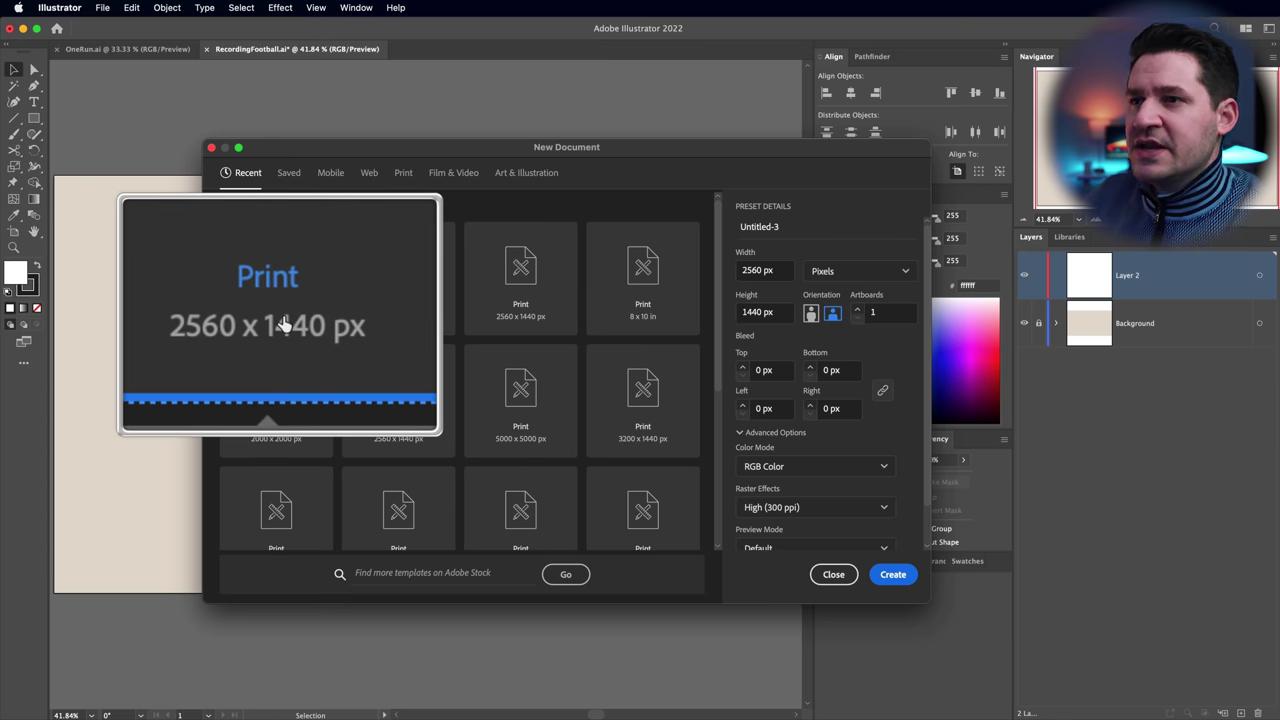
click(848, 585)
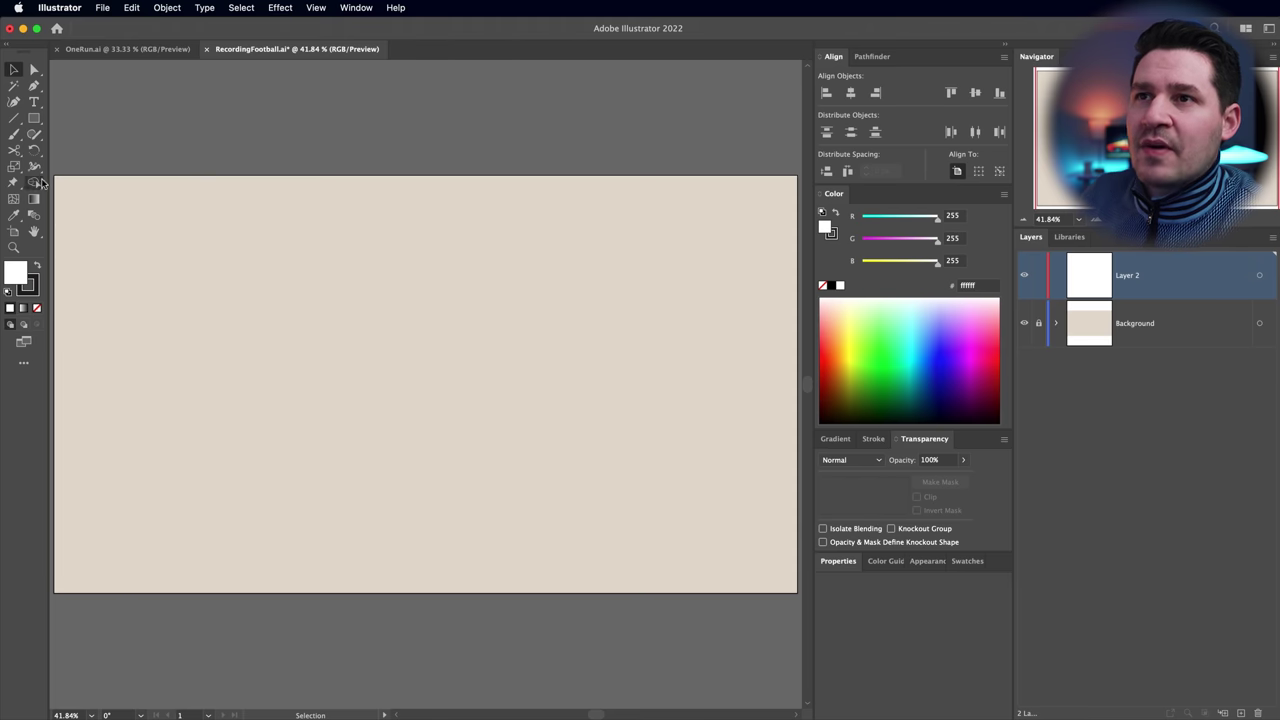
drag(34, 118, 118, 152)
Draw a 200 × 200 px circle with the Ellipse tool and move it slightly up
click(393, 367)
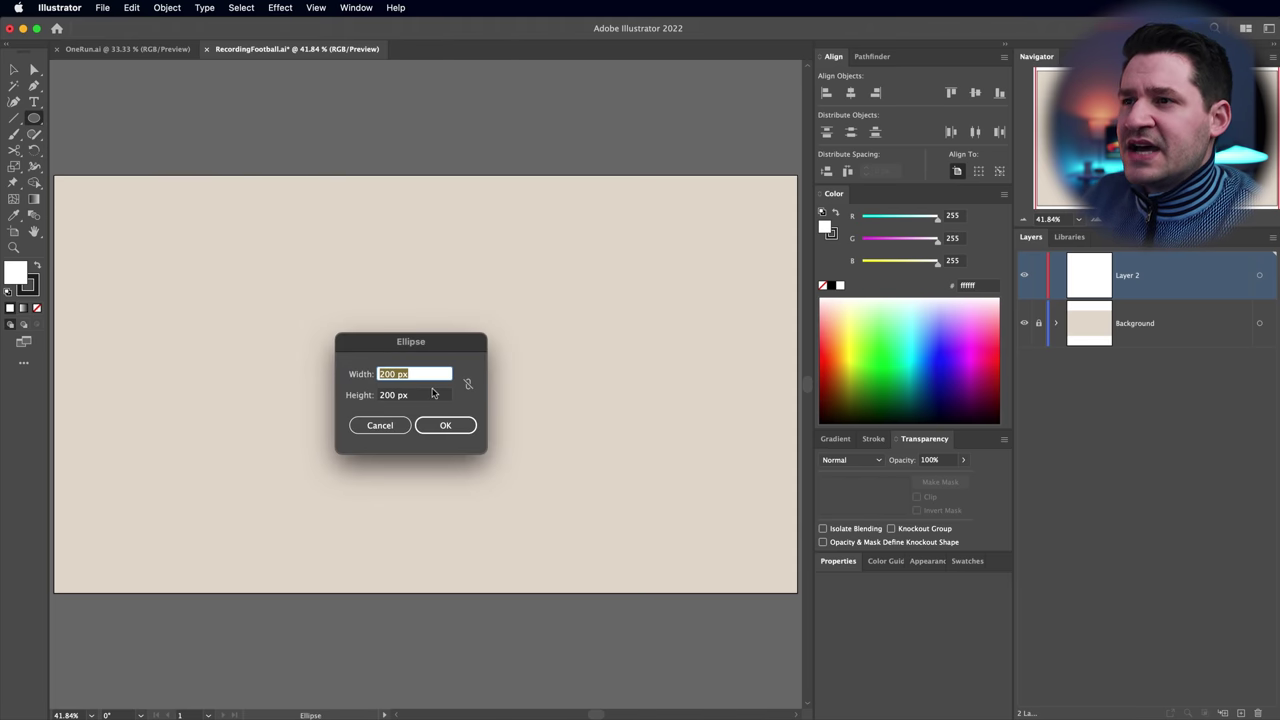
drag(424, 345, 406, 317)
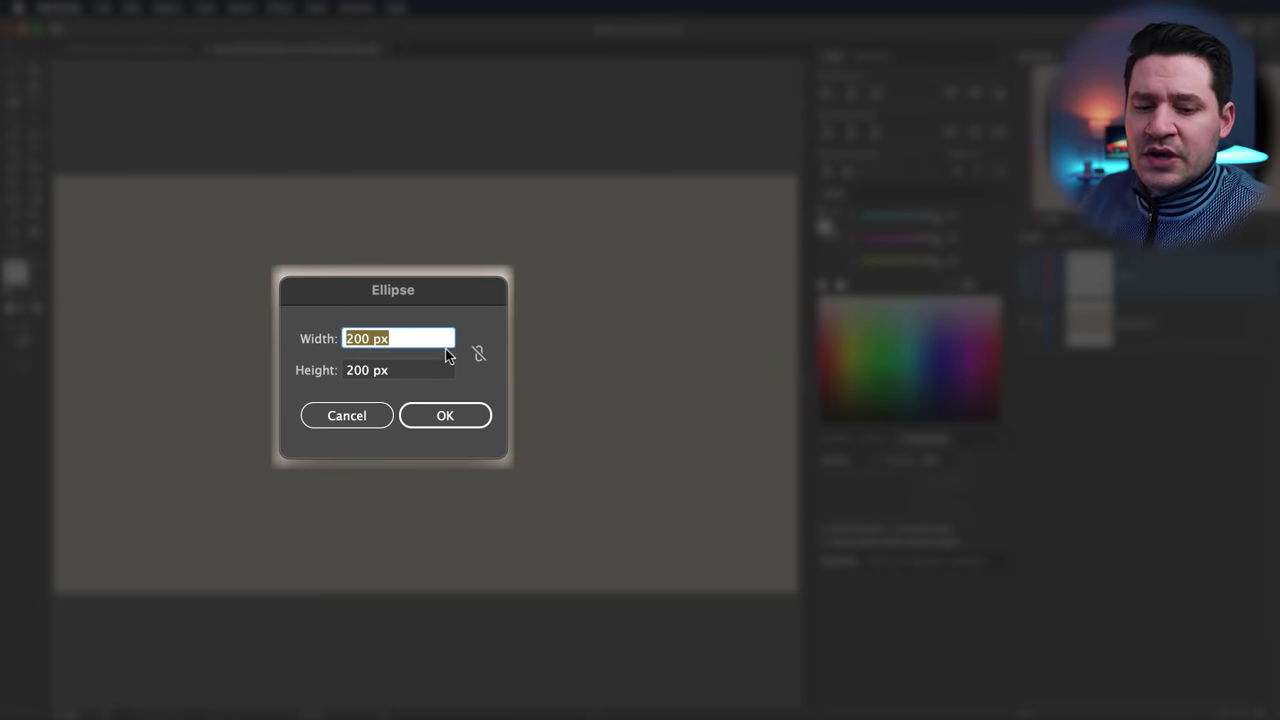
text(200)
key(Tab)
text(200)
key(Return)
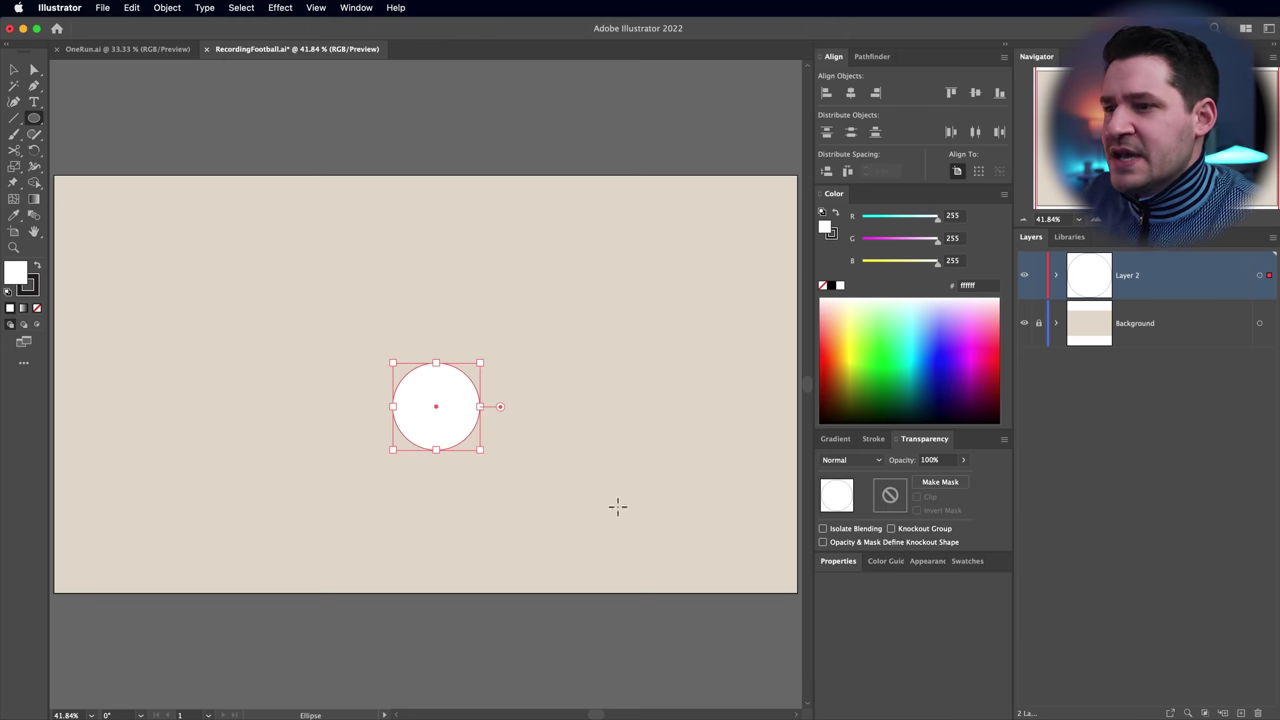
key(v)
drag(450, 395, 449, 359)
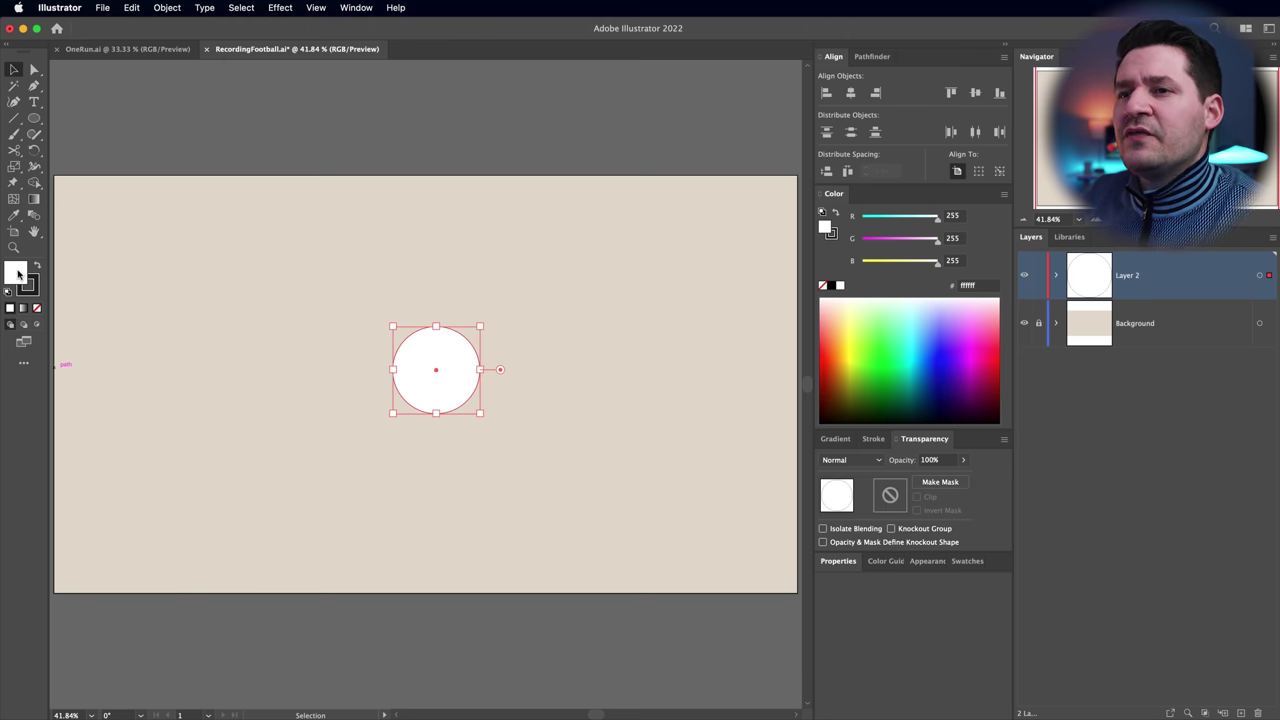
Give the circle no fill and a 10 pt outline
click(38, 309)
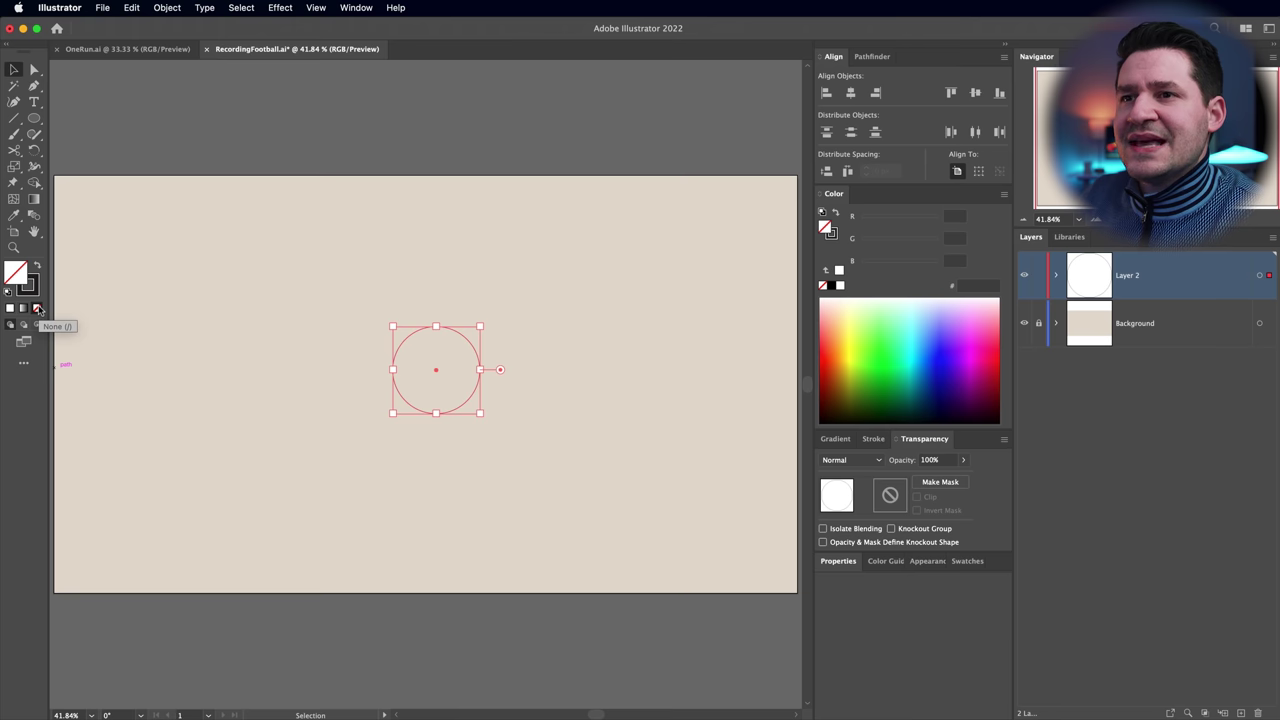
click(35, 291)
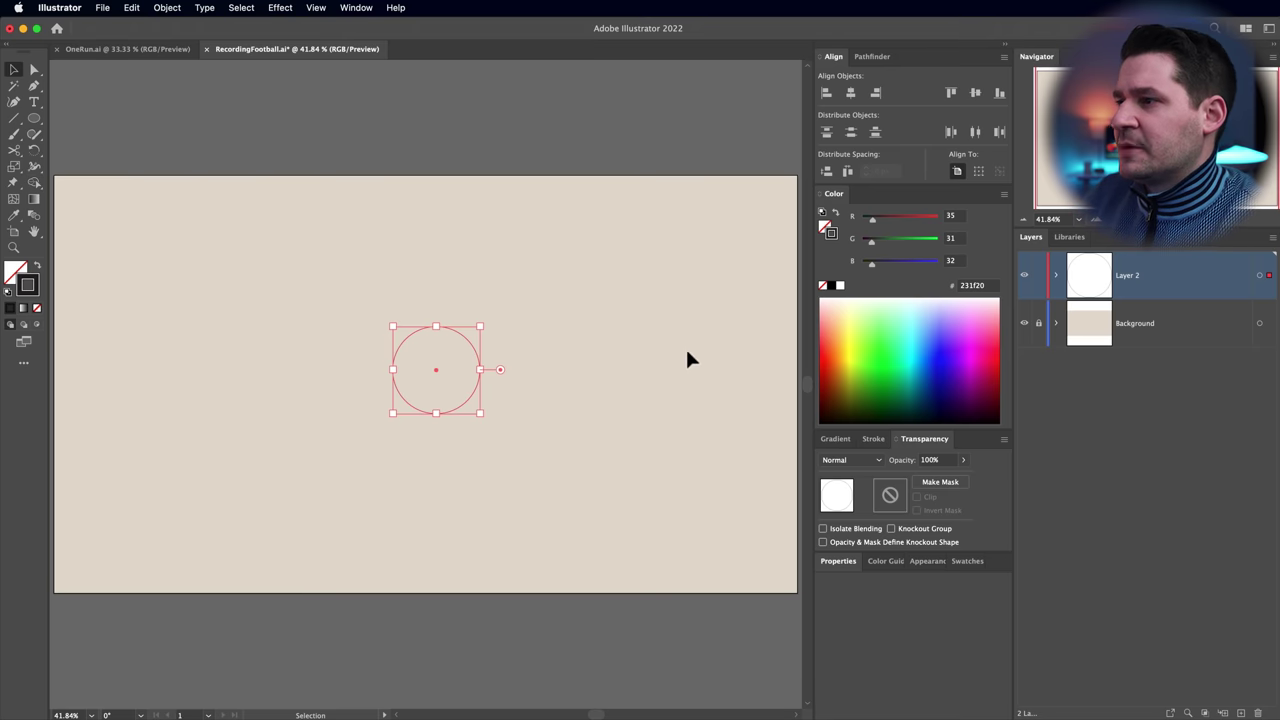
click(877, 441)
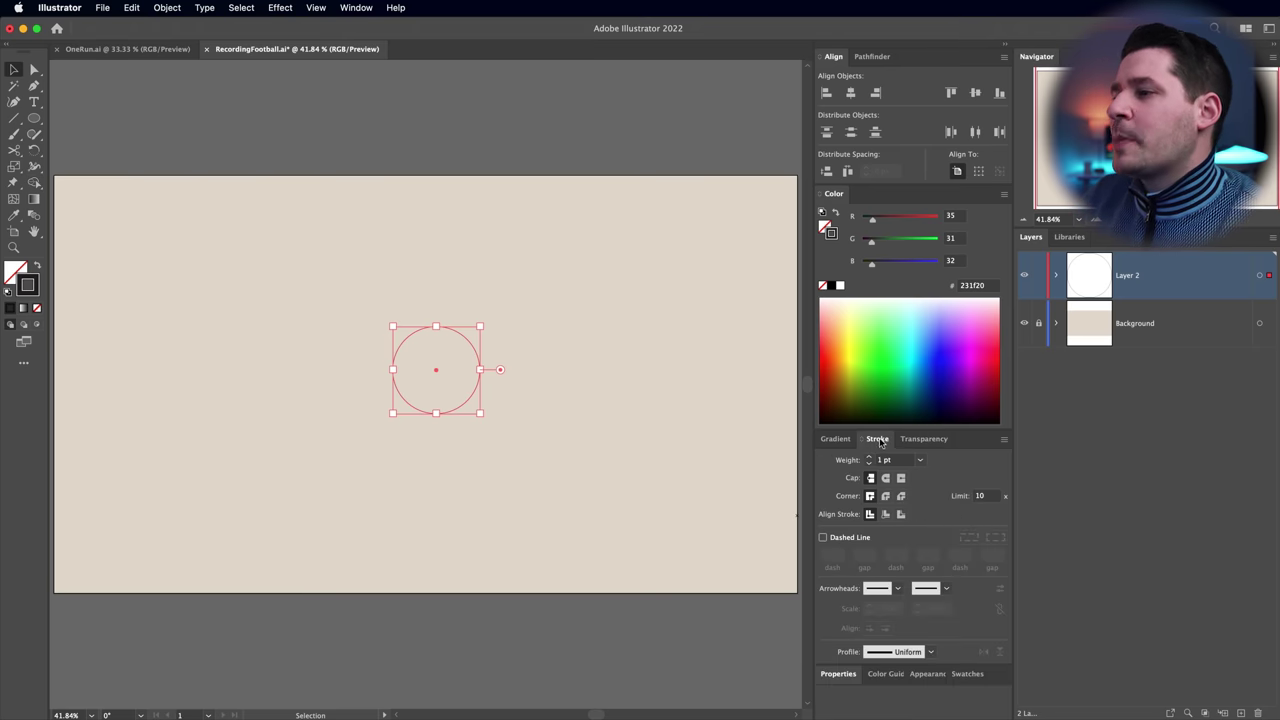
click(919, 460)
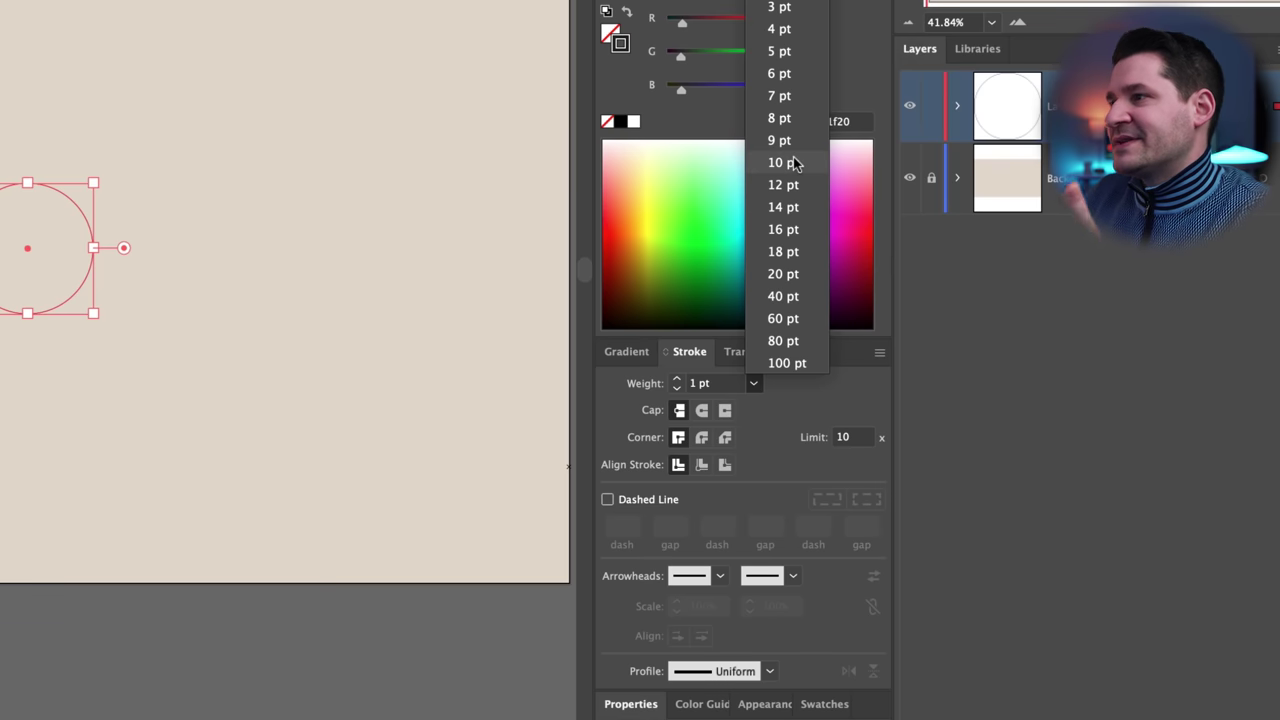
click(780, 162)
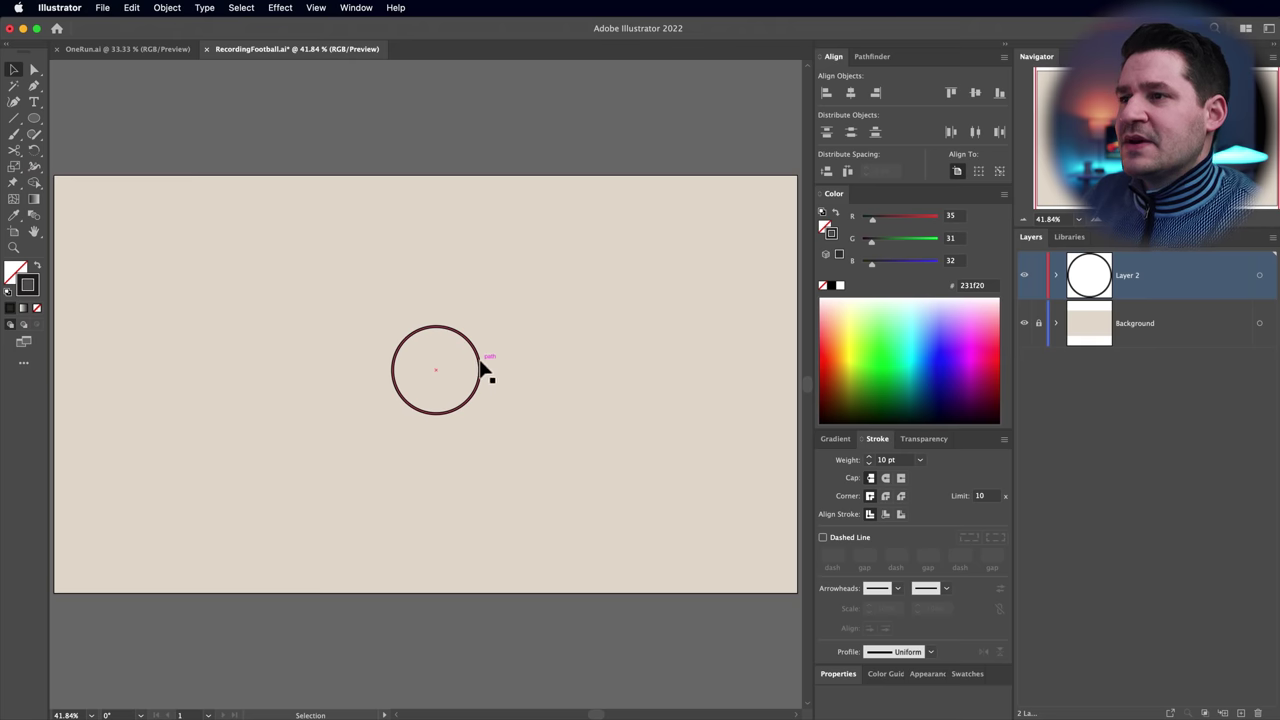
Centre the circle on the artboard and paste a copy in front
click(481, 369)
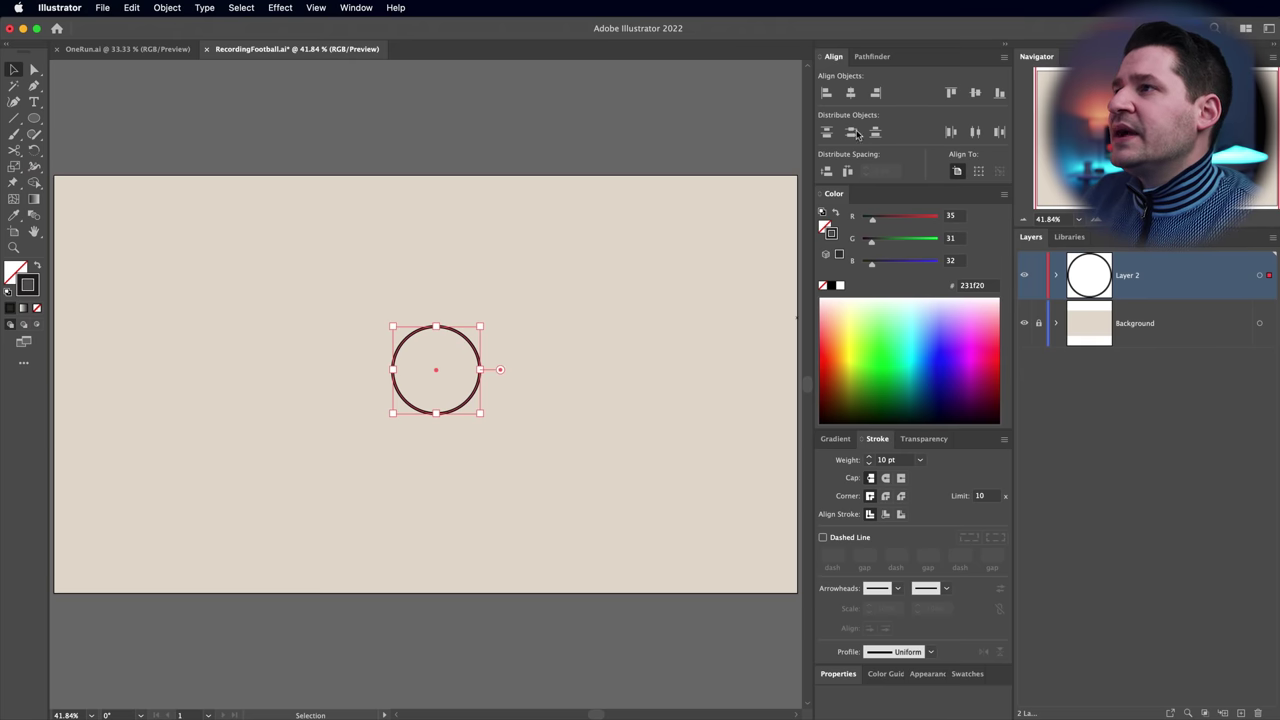
click(851, 92)
click(976, 92)
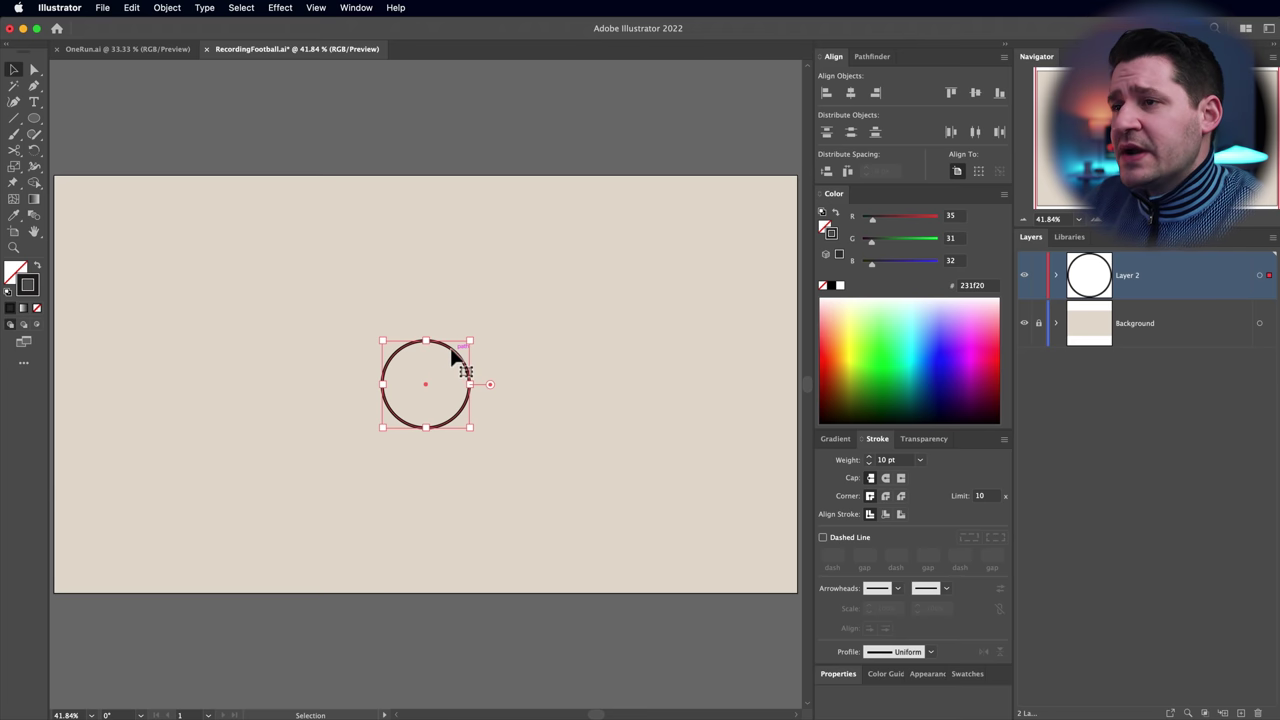
key(super+c)
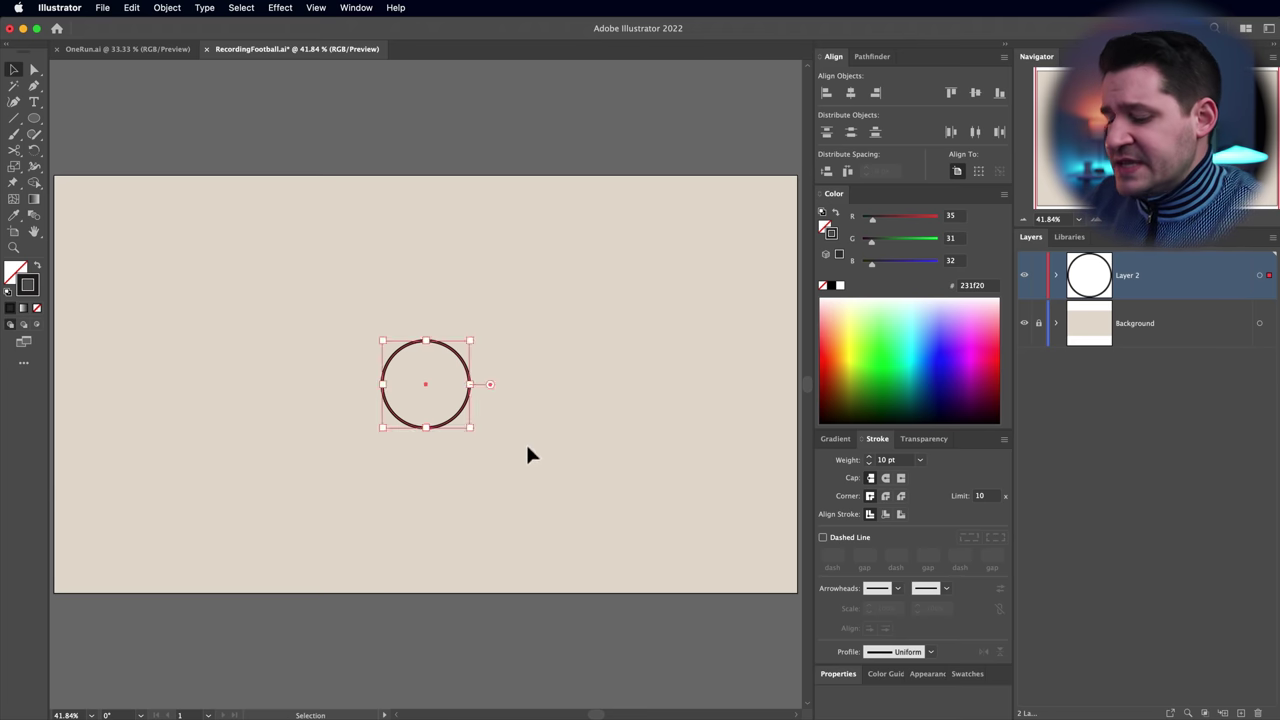
key(super+f)
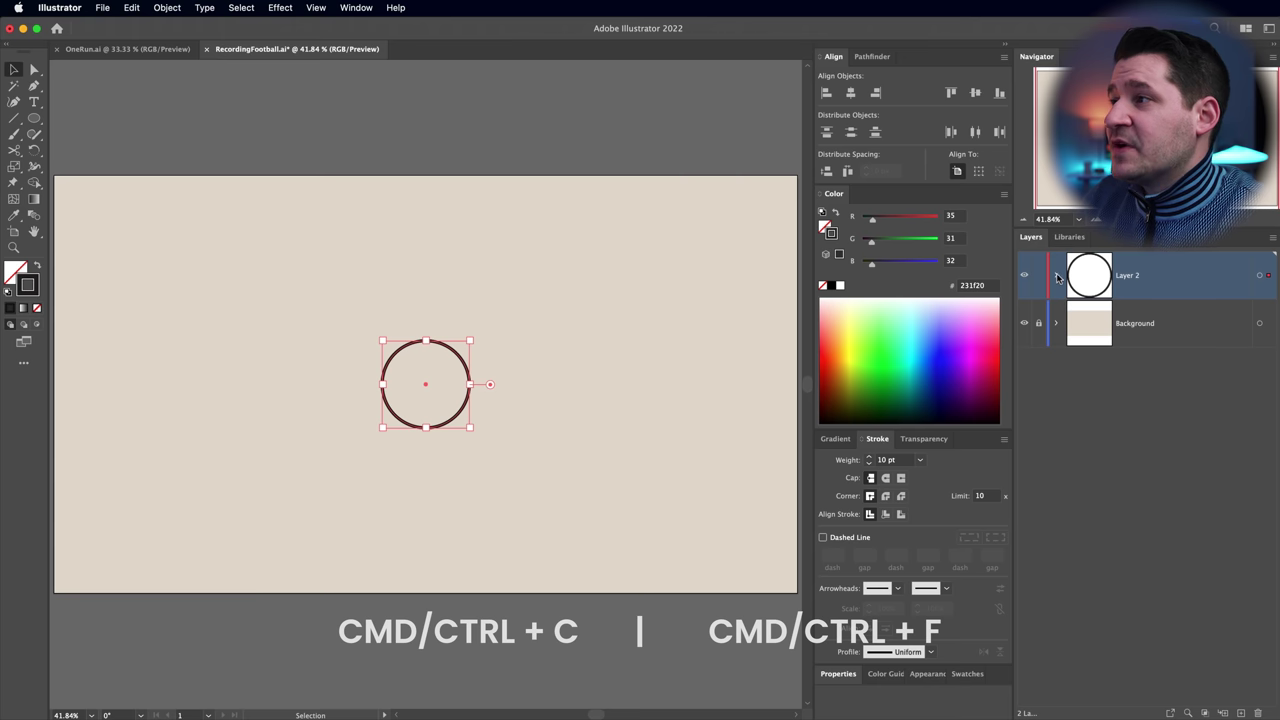
Scale the circle copy proportionally by *1.5 to 450 px
click(1056, 276)
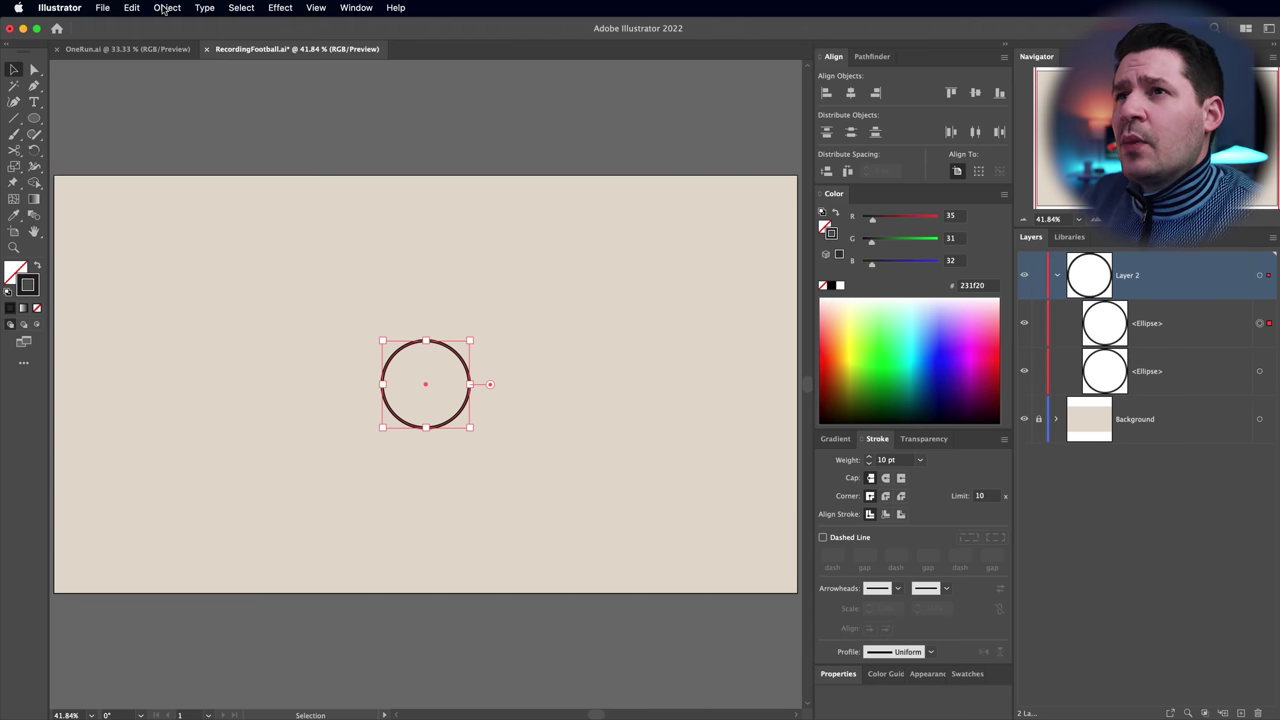
click(838, 673)
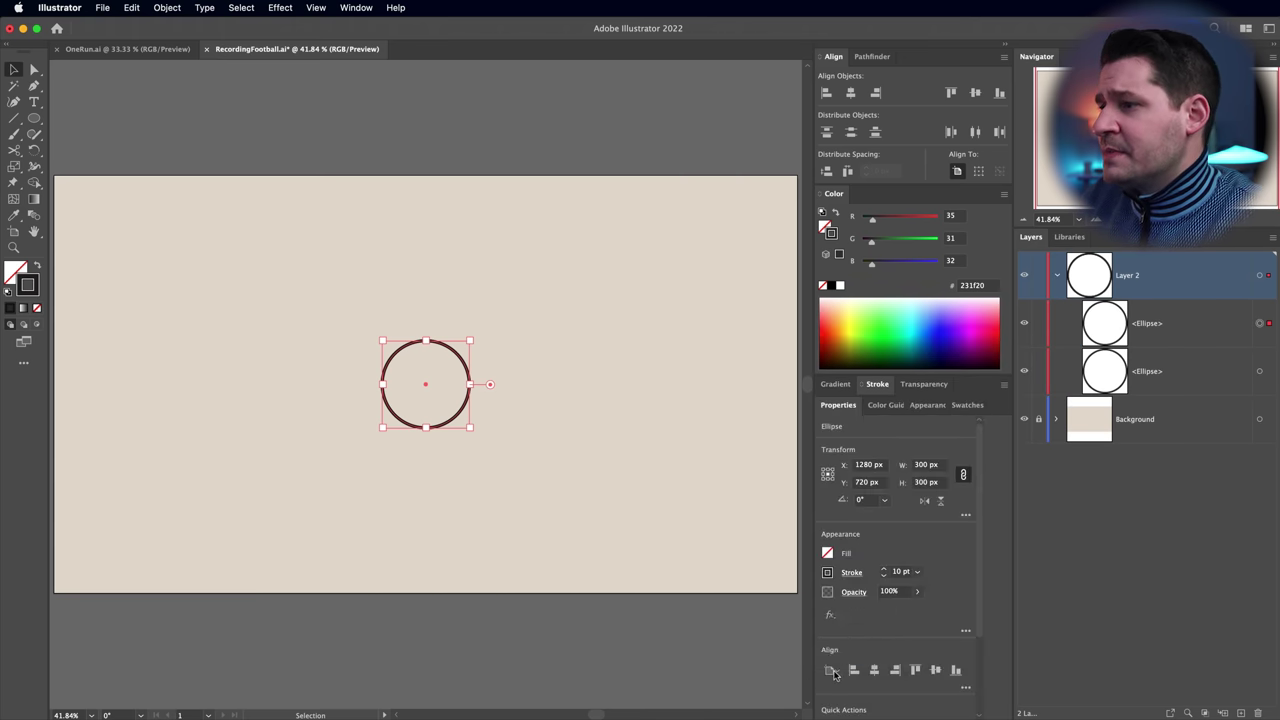
click(836, 676)
key(Escape)
click(850, 323)
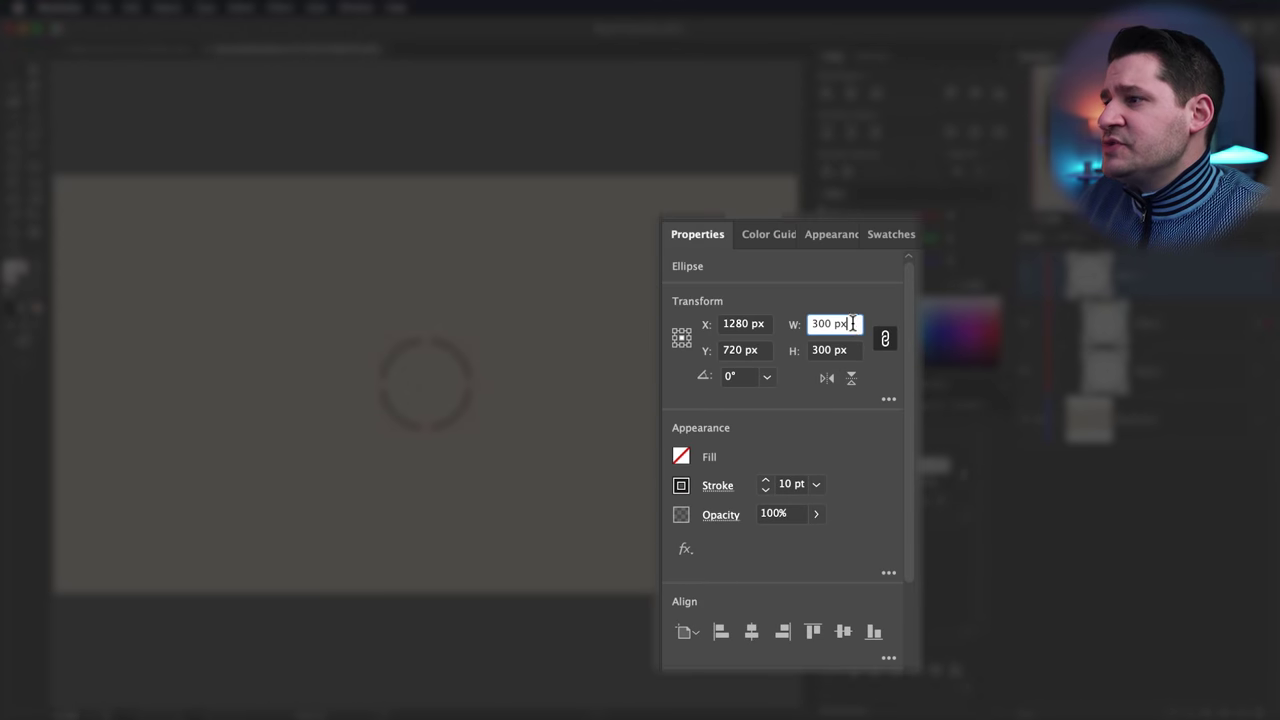
key(Right)
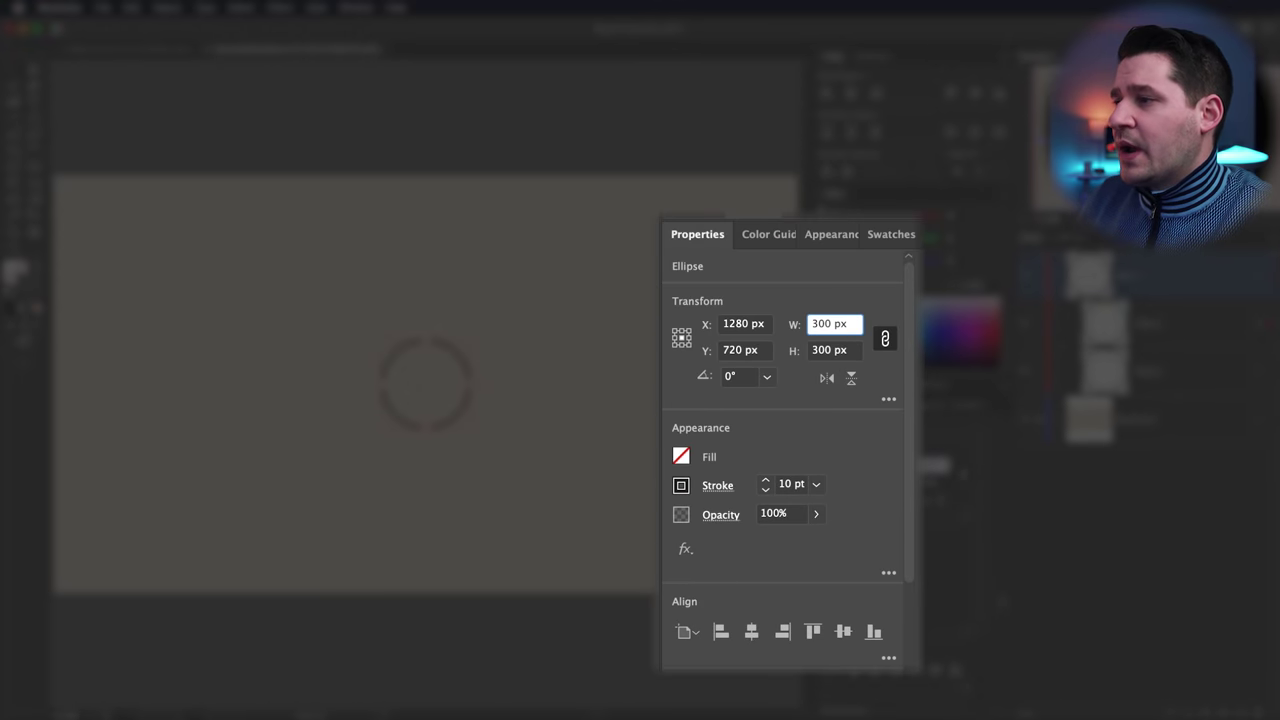
text(*1.5)
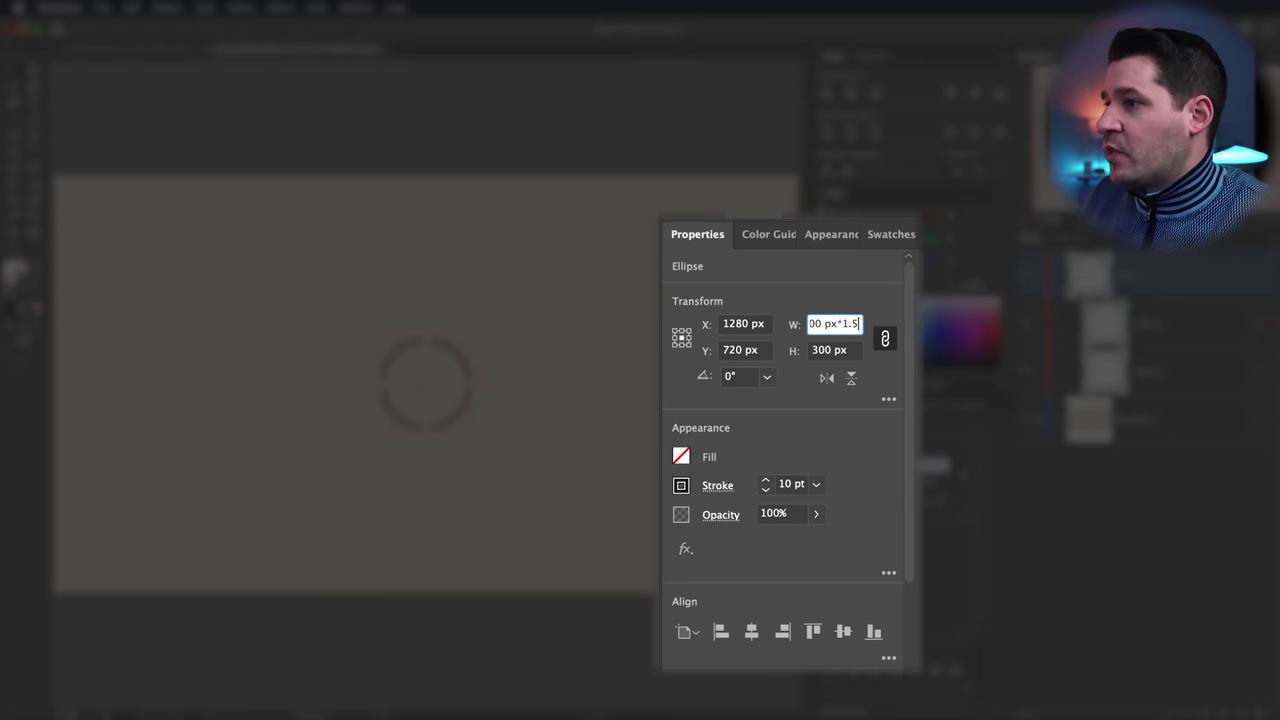
click(892, 348)
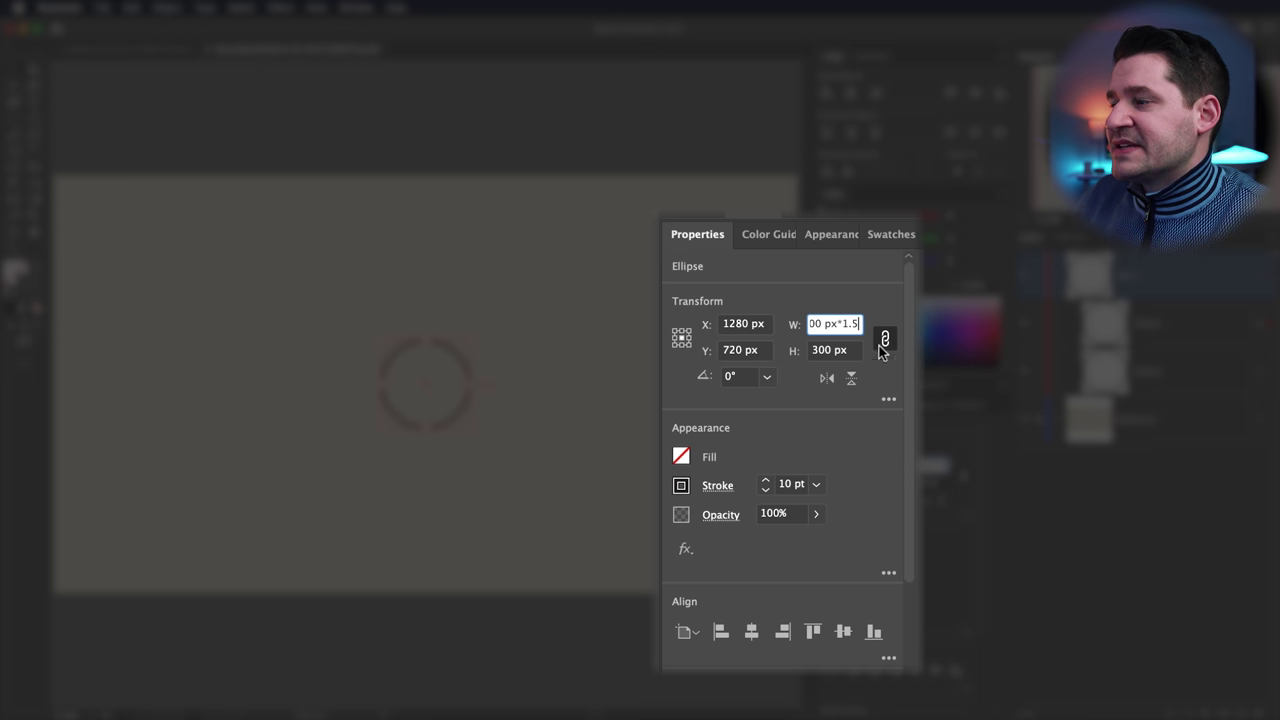
key(Return)
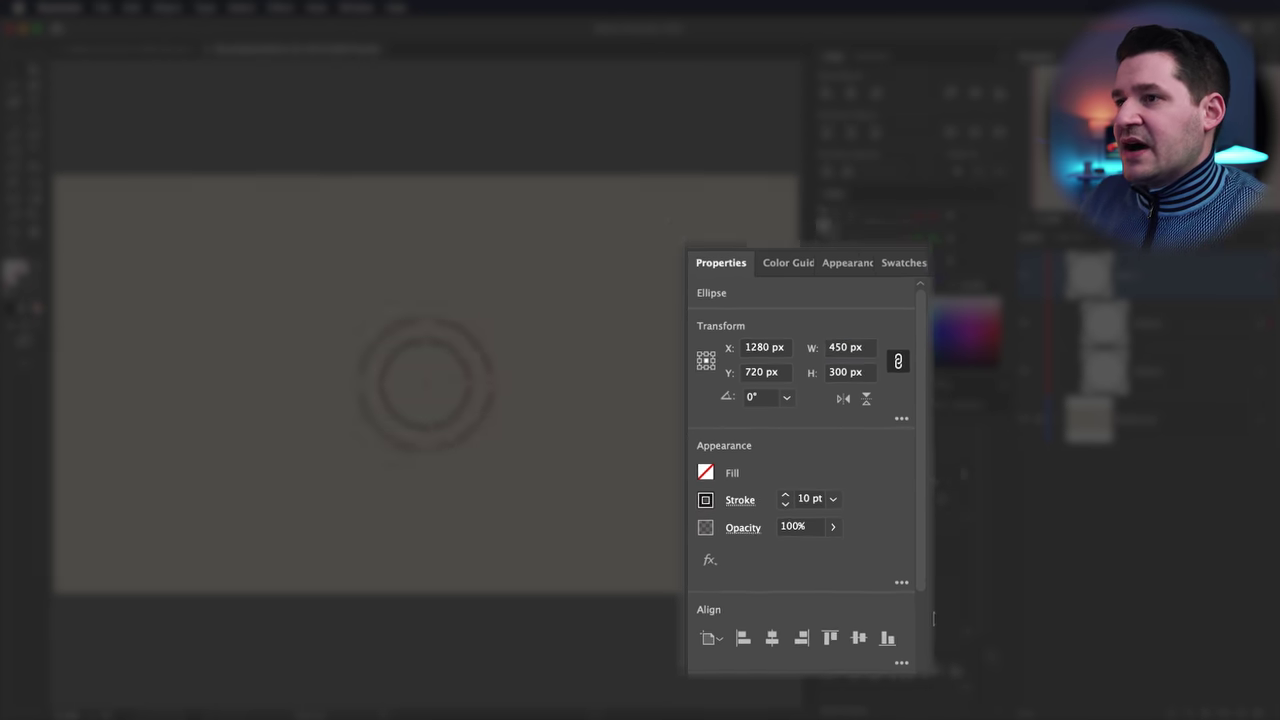
Copy the inner circle and paste a duplicate in front
click(463, 364)
key(a)
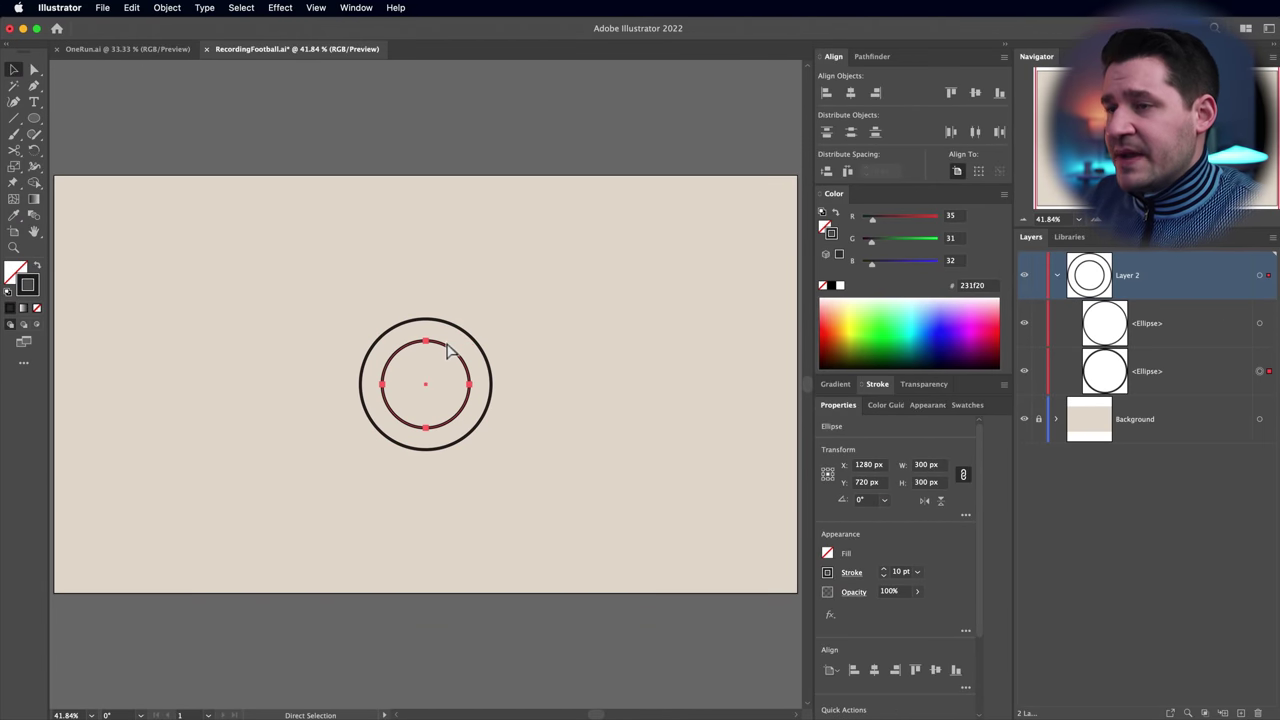
key(super+c)
key(super+f)
key(v)
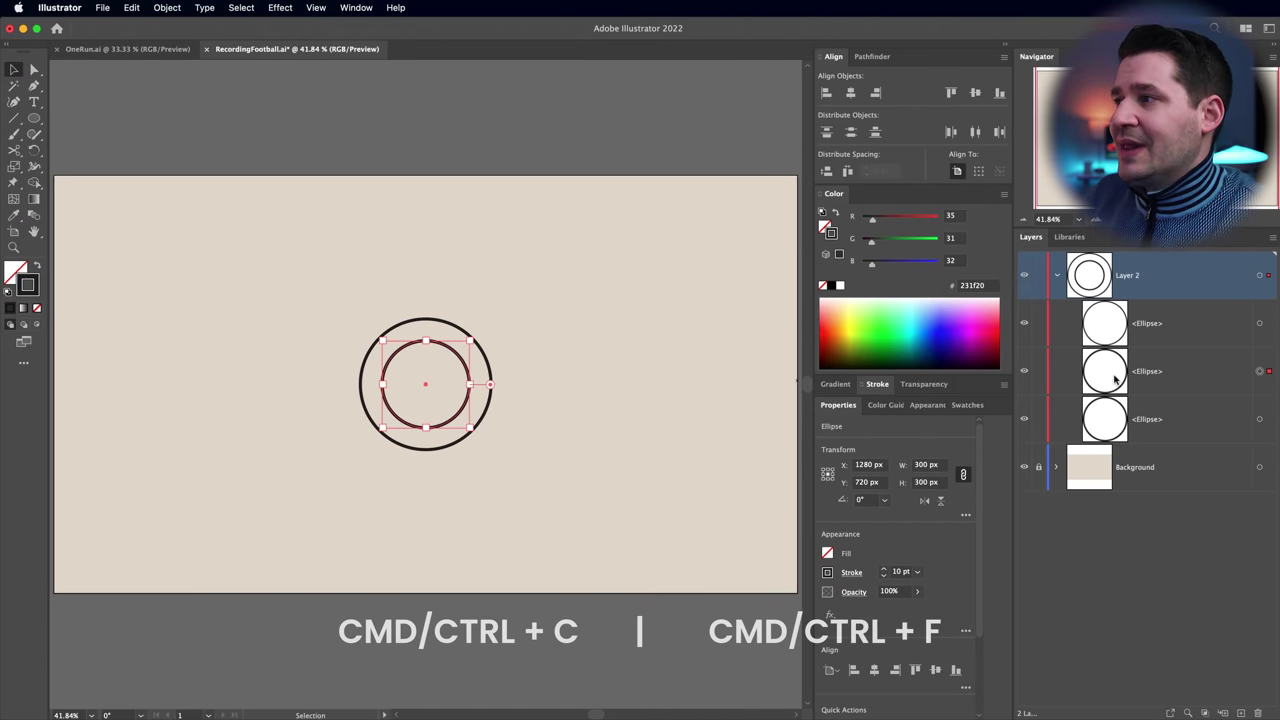
Double the top copy's width (*2) into a 600 px circle, then select the innermost circle
click(1190, 338)
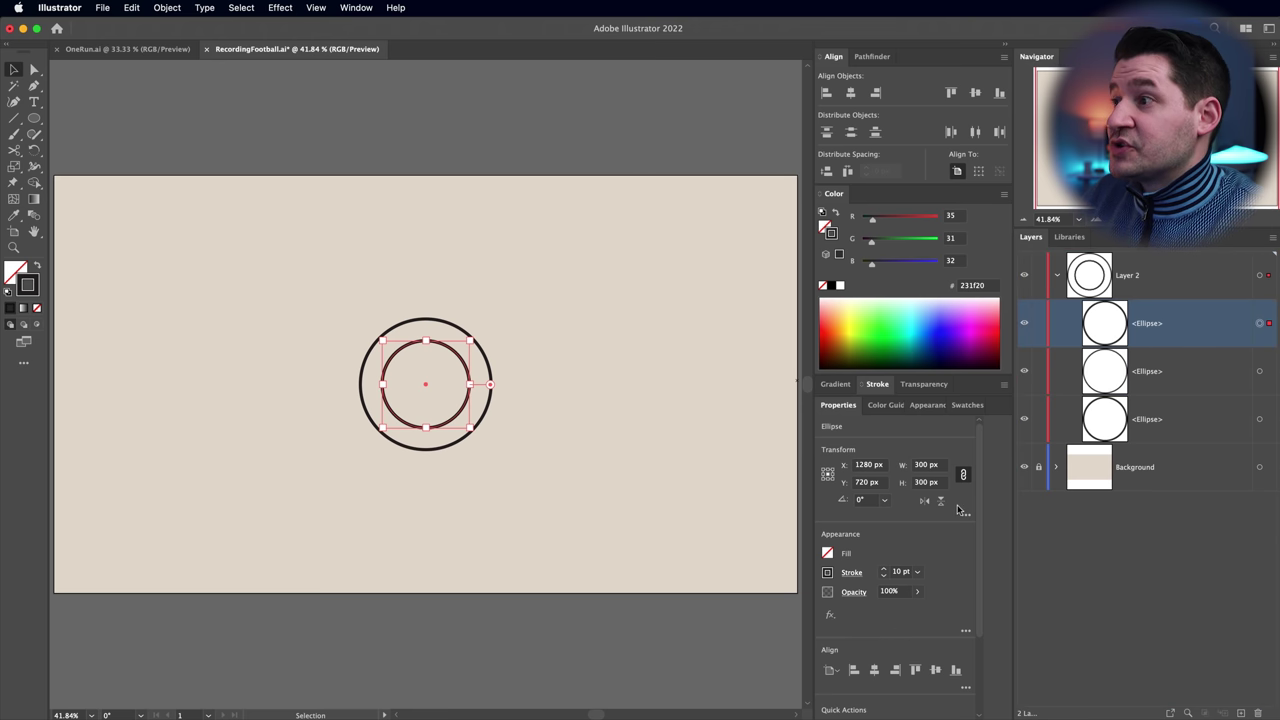
click(943, 464)
text(*2)
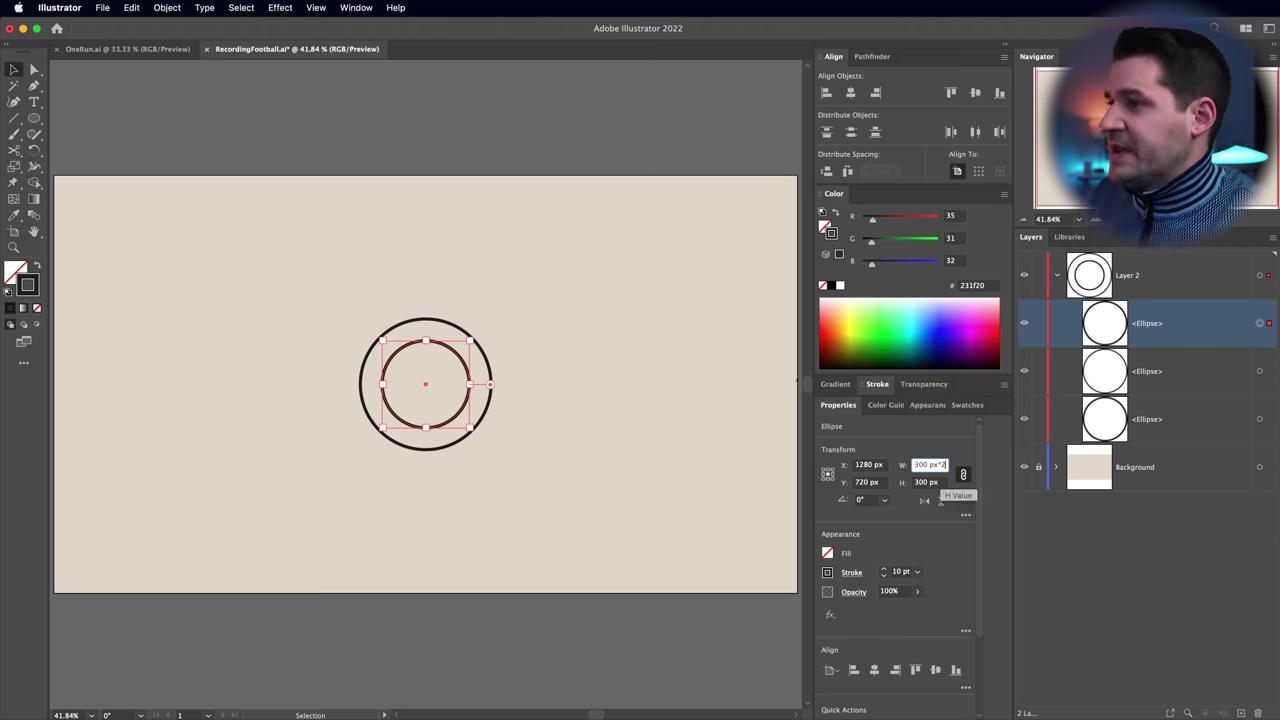
key(Return)
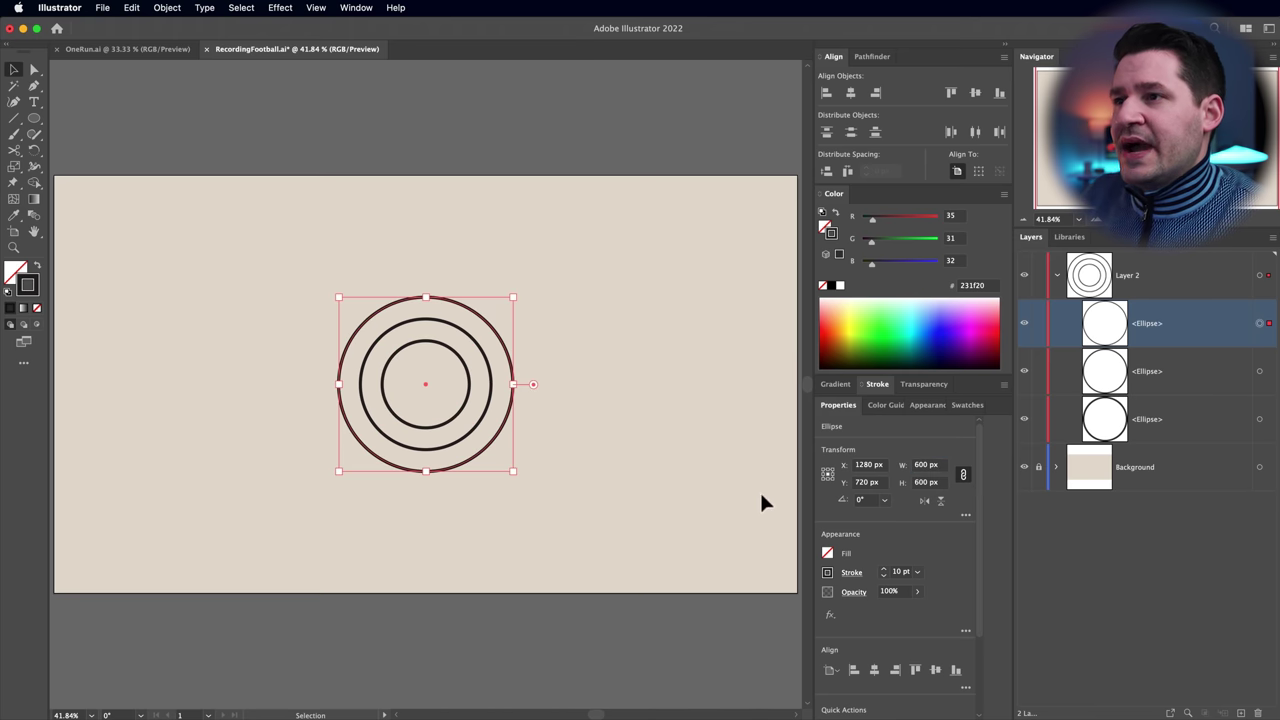
click(429, 331)
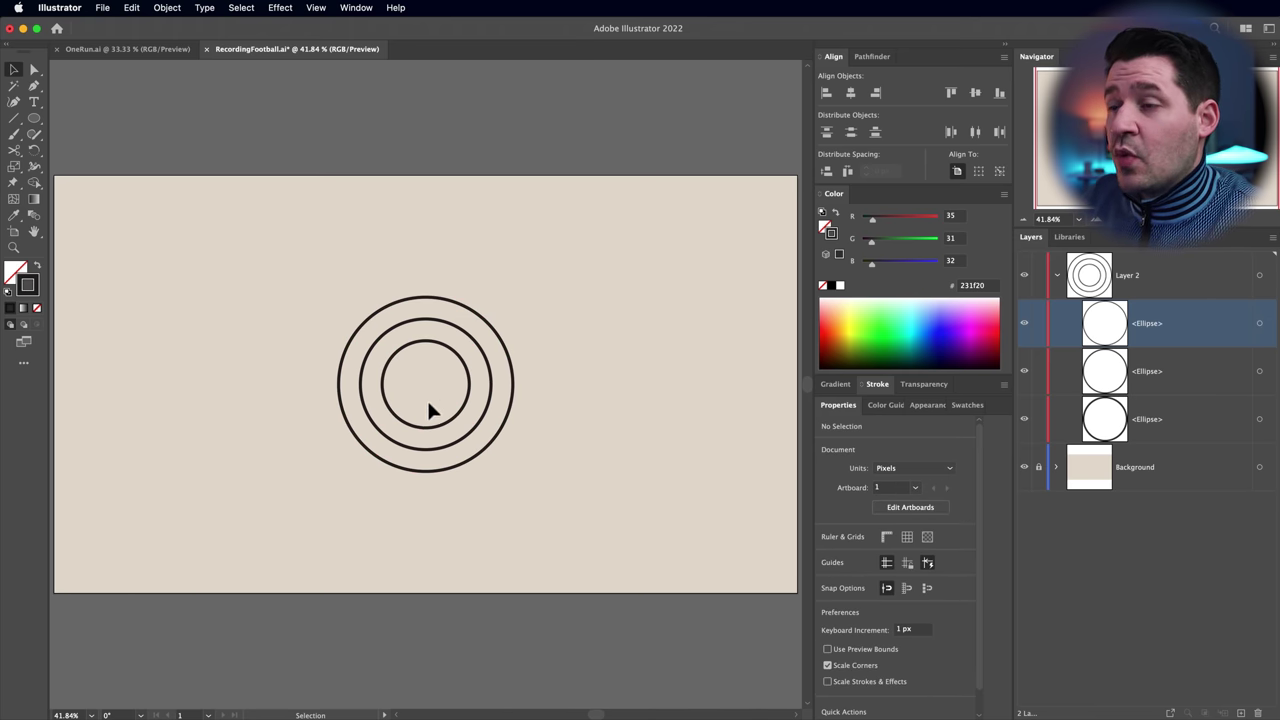
click(430, 344)
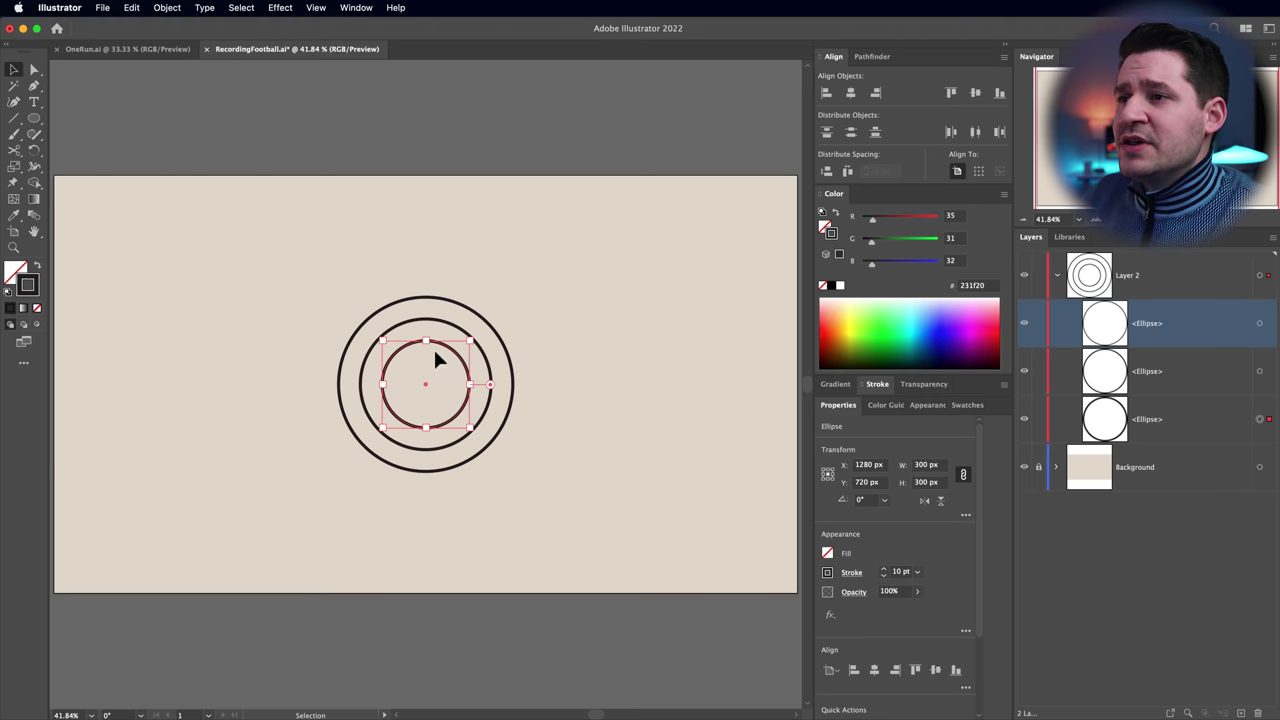
Use Object > Transform > Move to copy the 300 px circle 150 px down
click(170, 8)
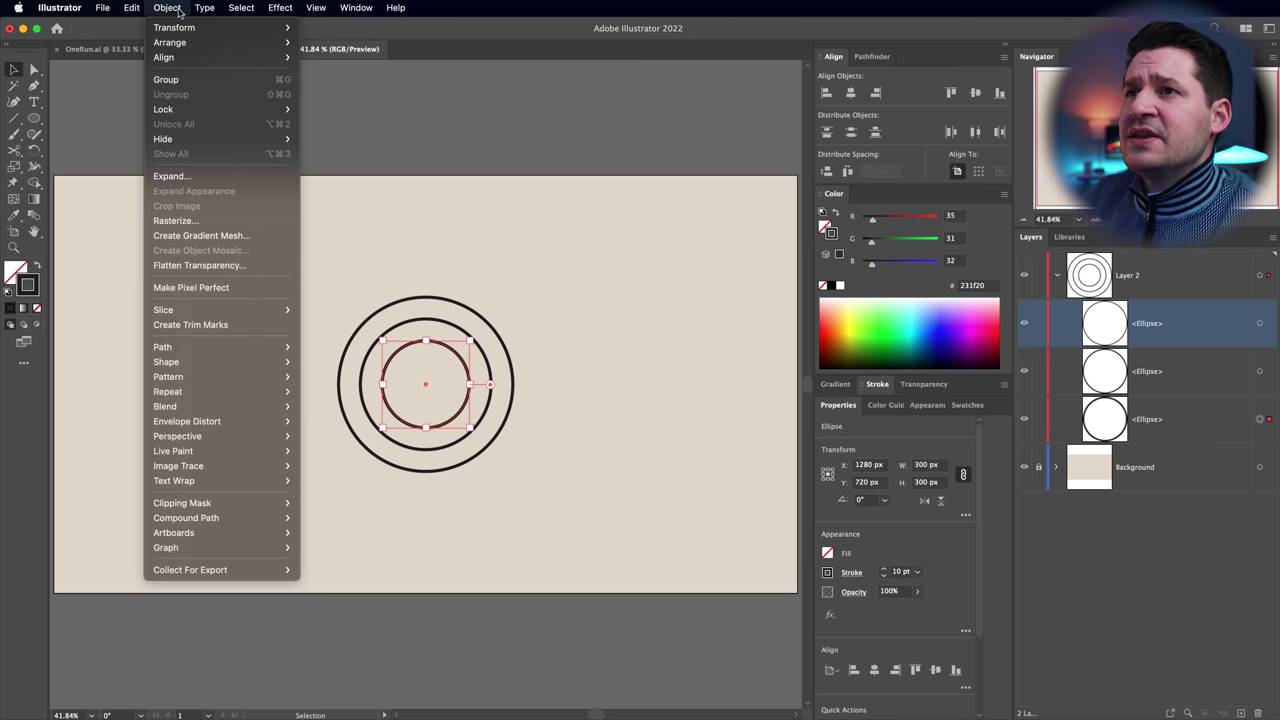
mouse_move(186, 28)
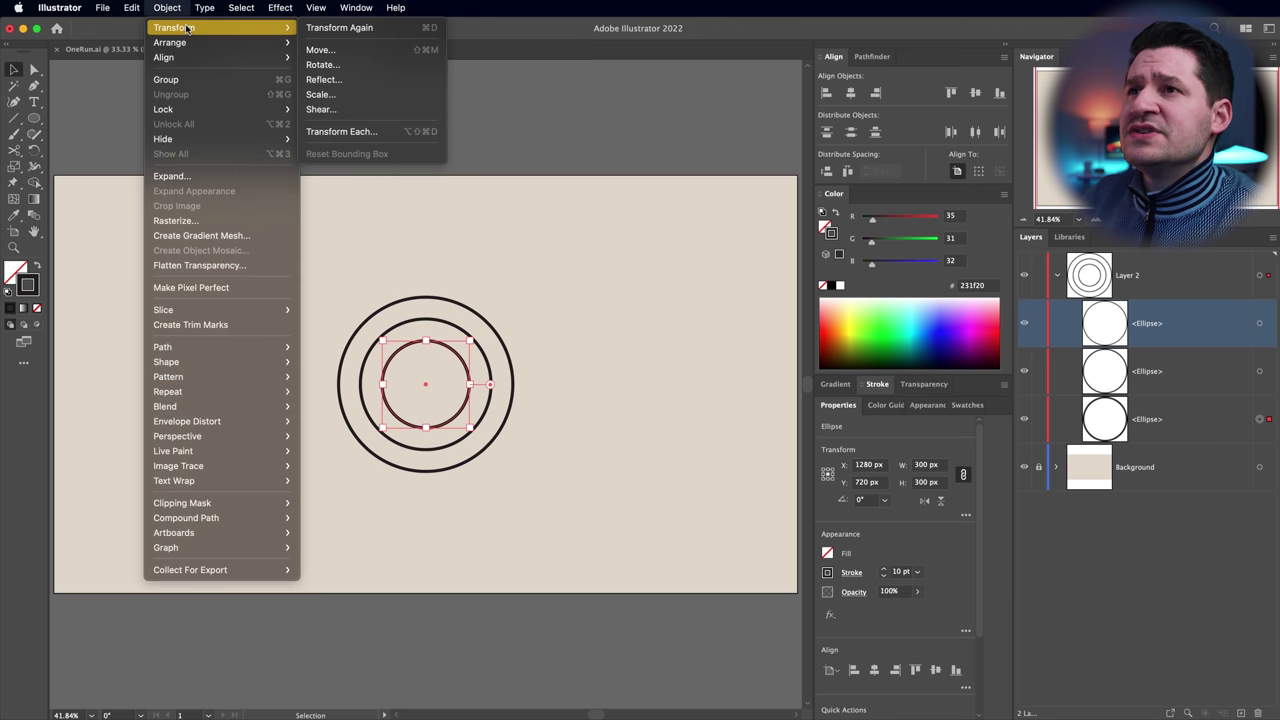
click(355, 50)
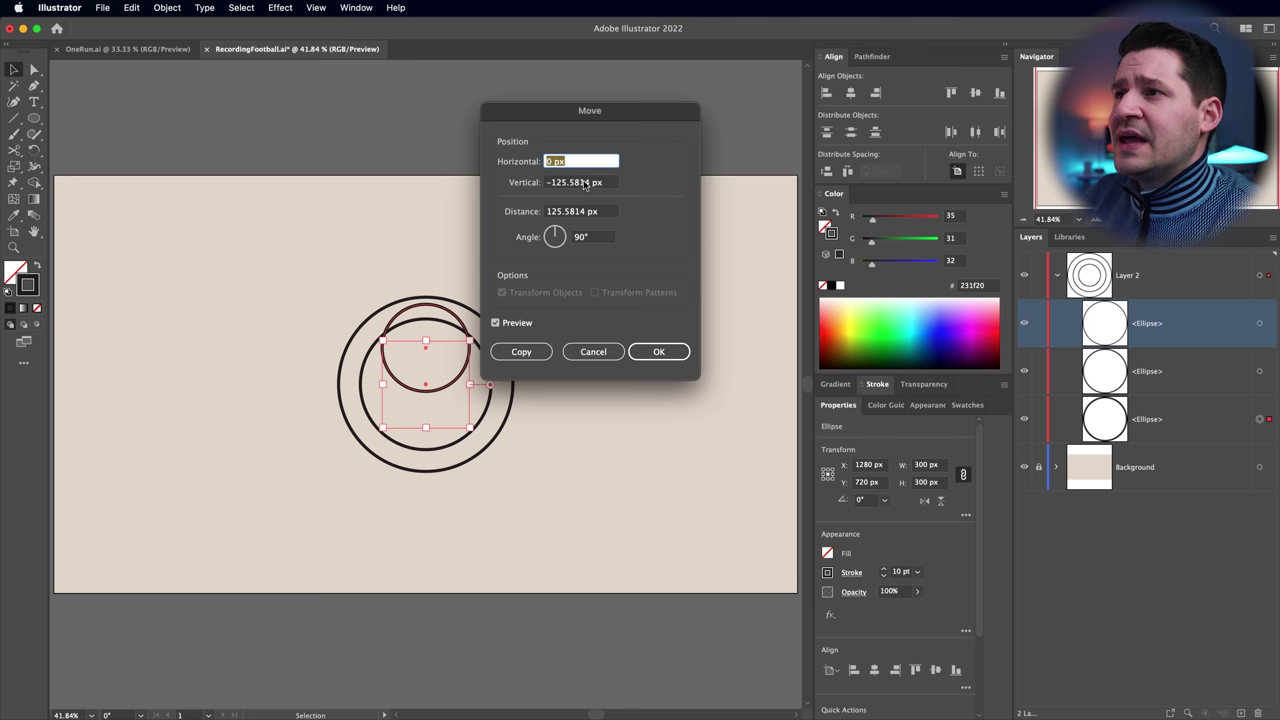
double_click(585, 184)
key(super+a)
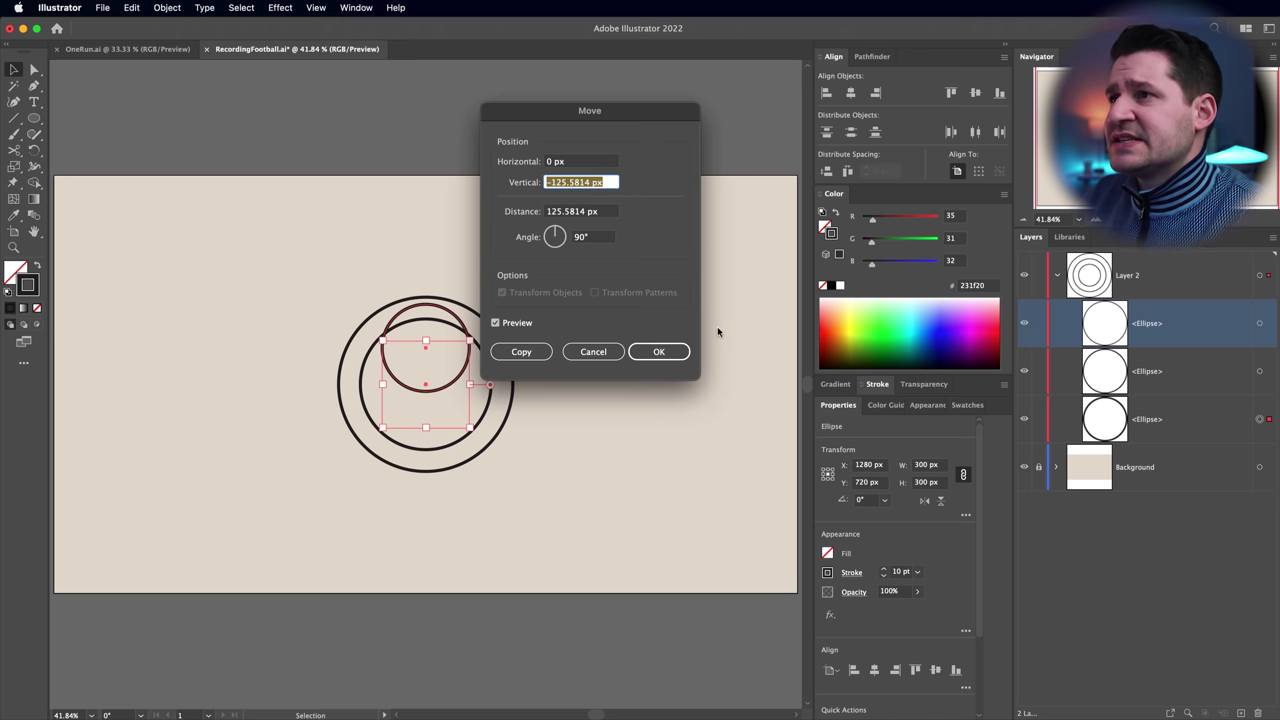
text(-150)
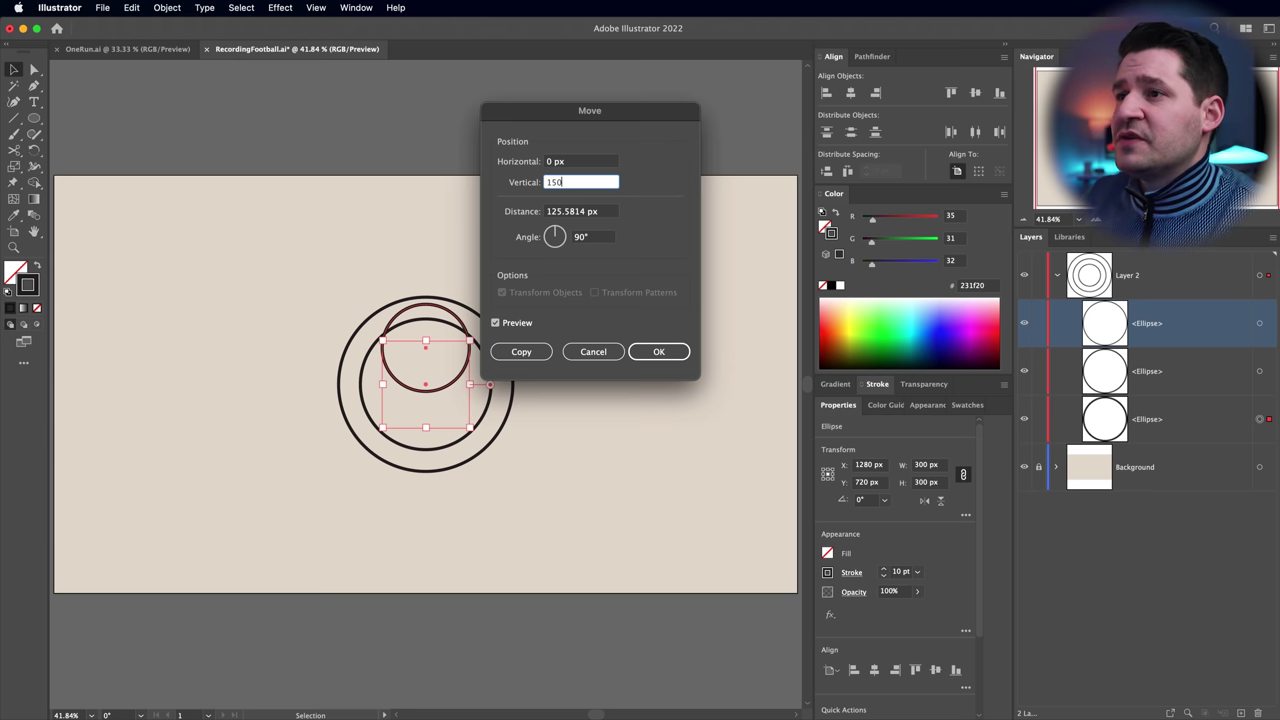
key(Tab)
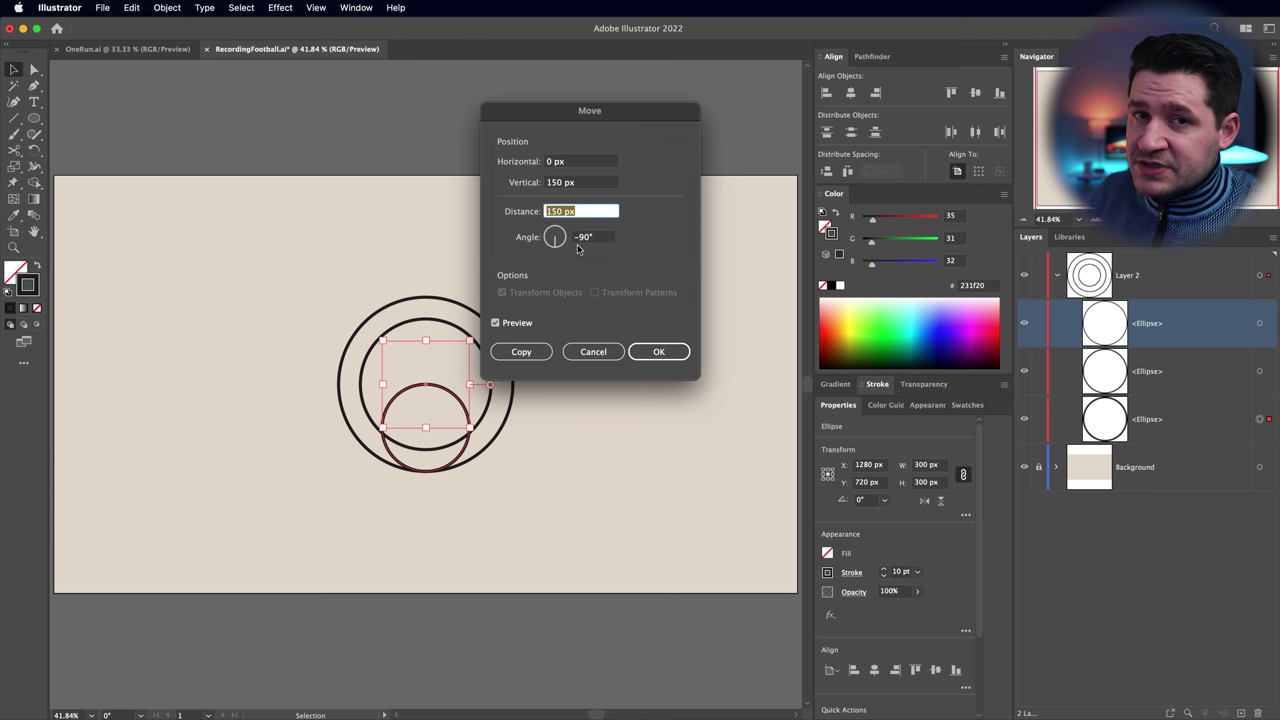
click(521, 352)
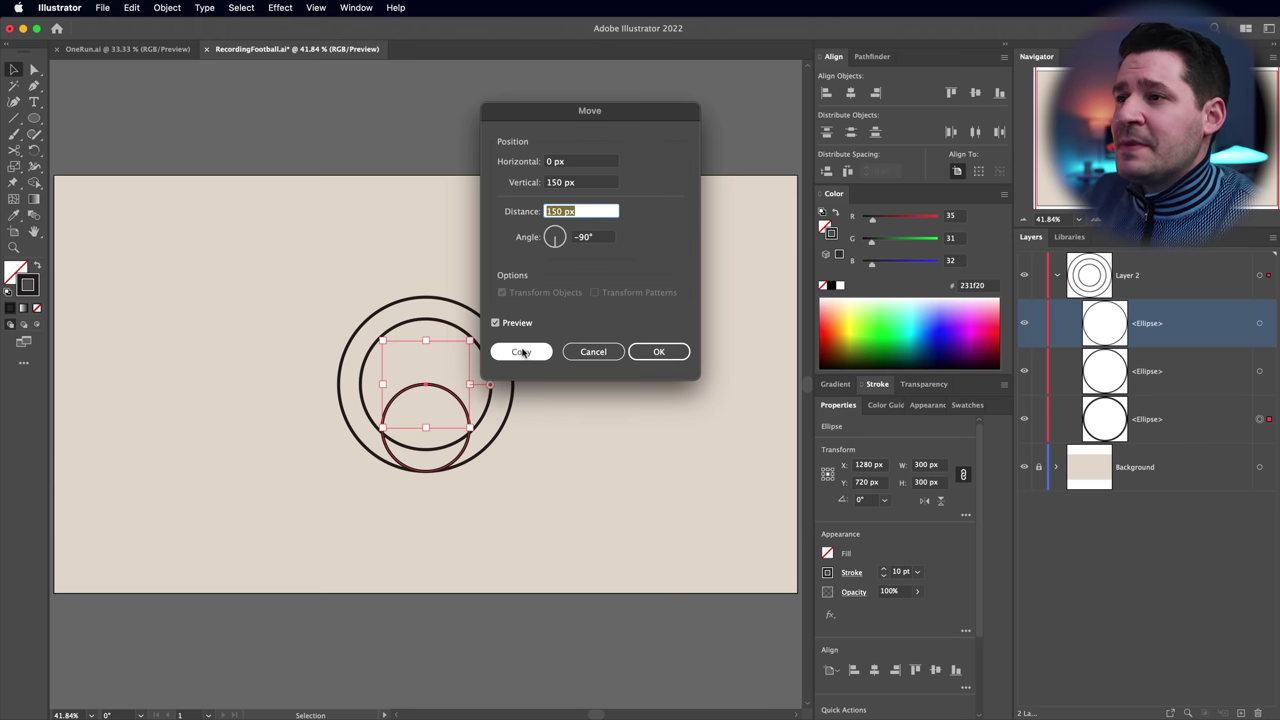
click(507, 569)
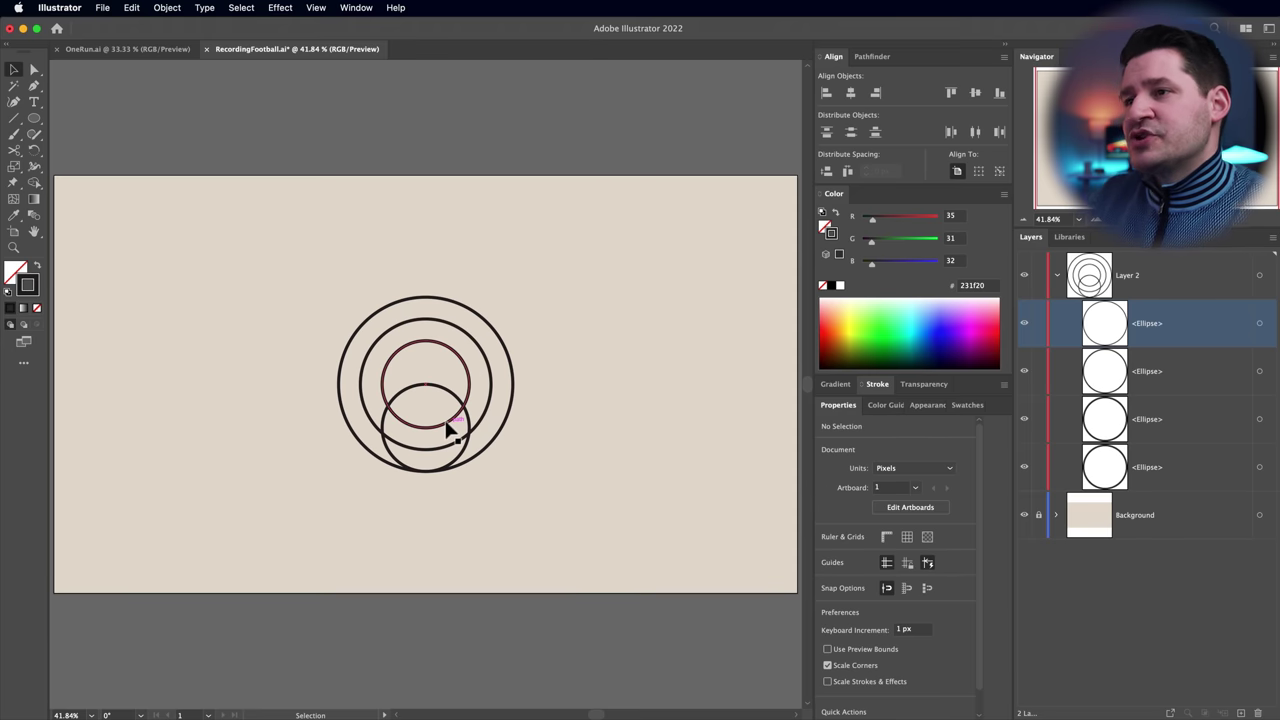
click(505, 347)
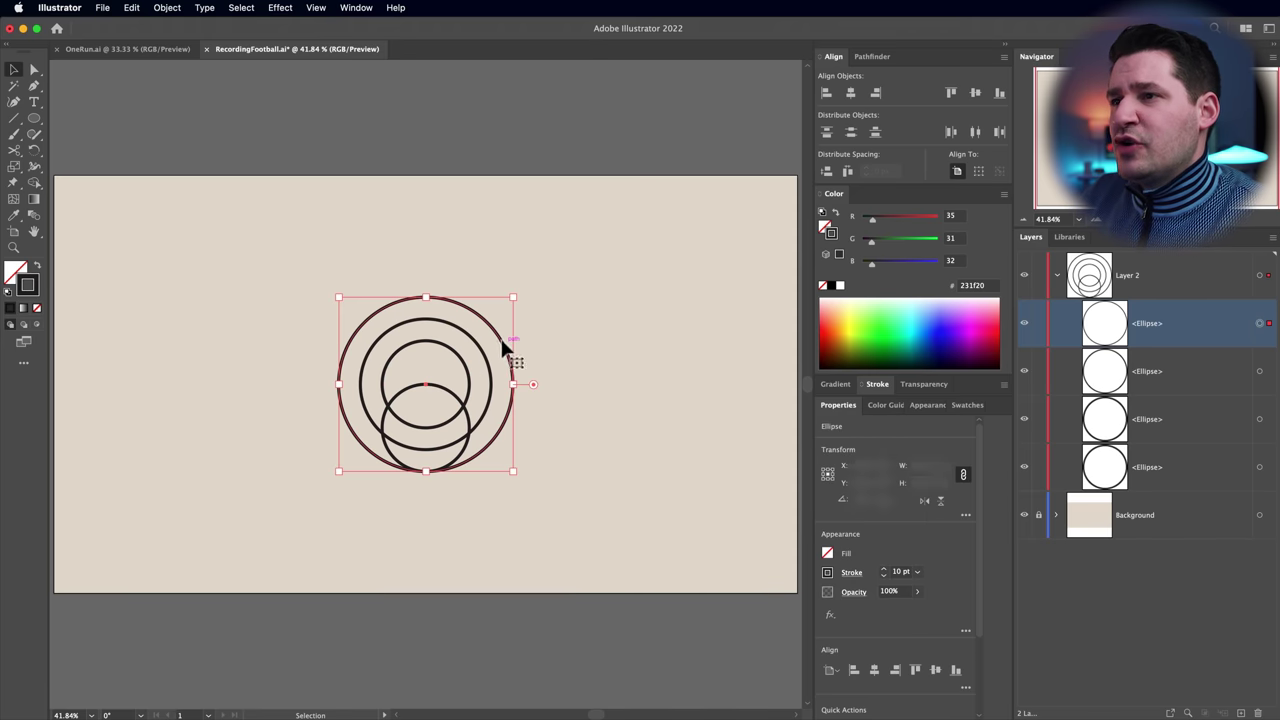
Delete the largest 600 px outer circle
click(582, 456)
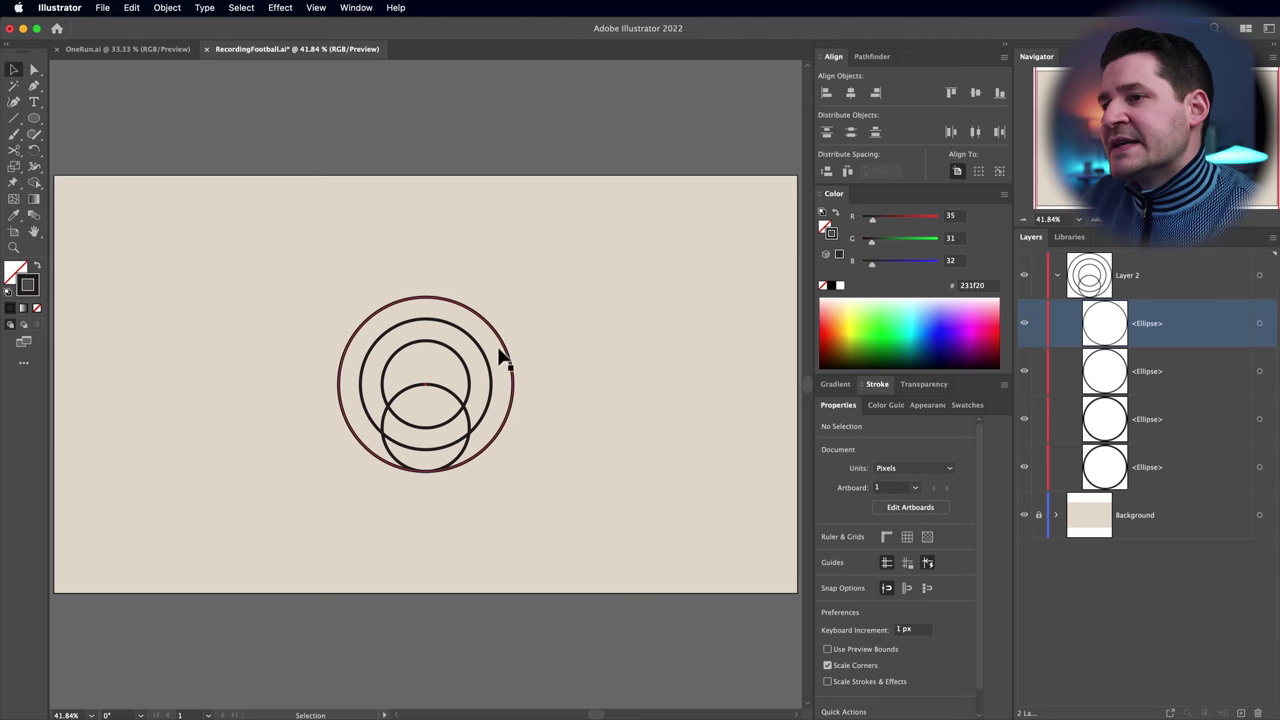
click(451, 306)
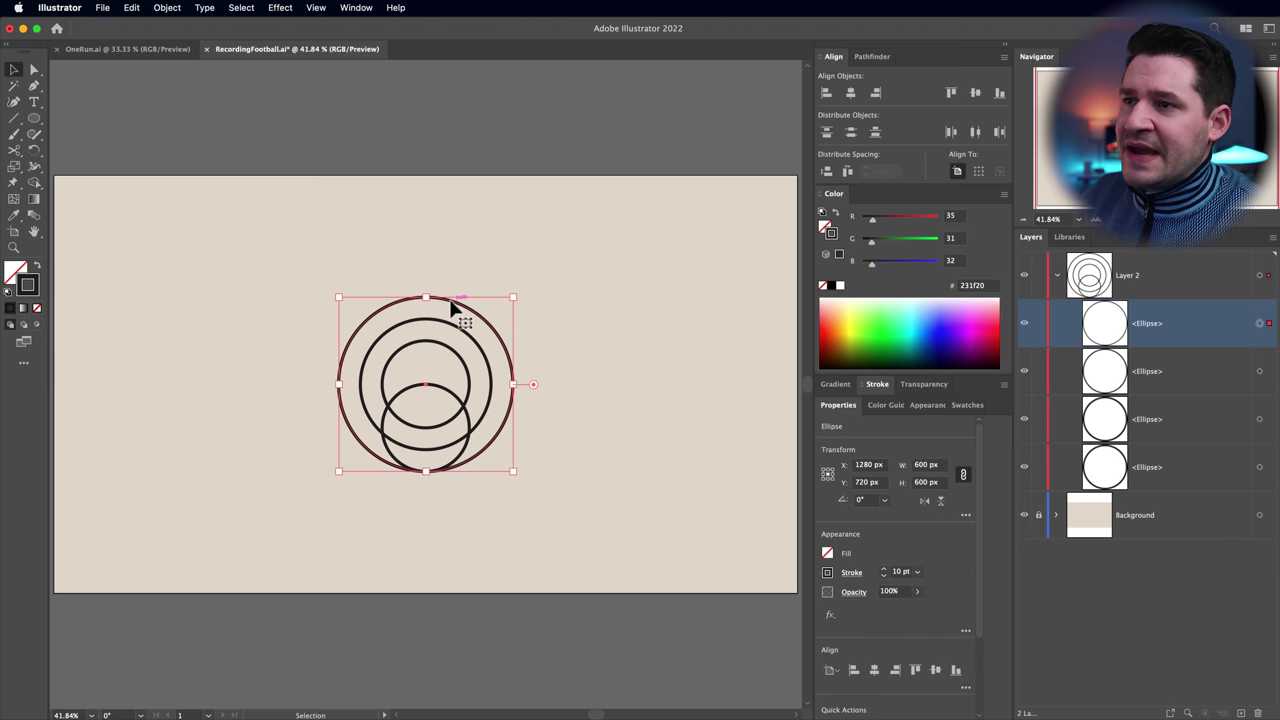
key(Delete)
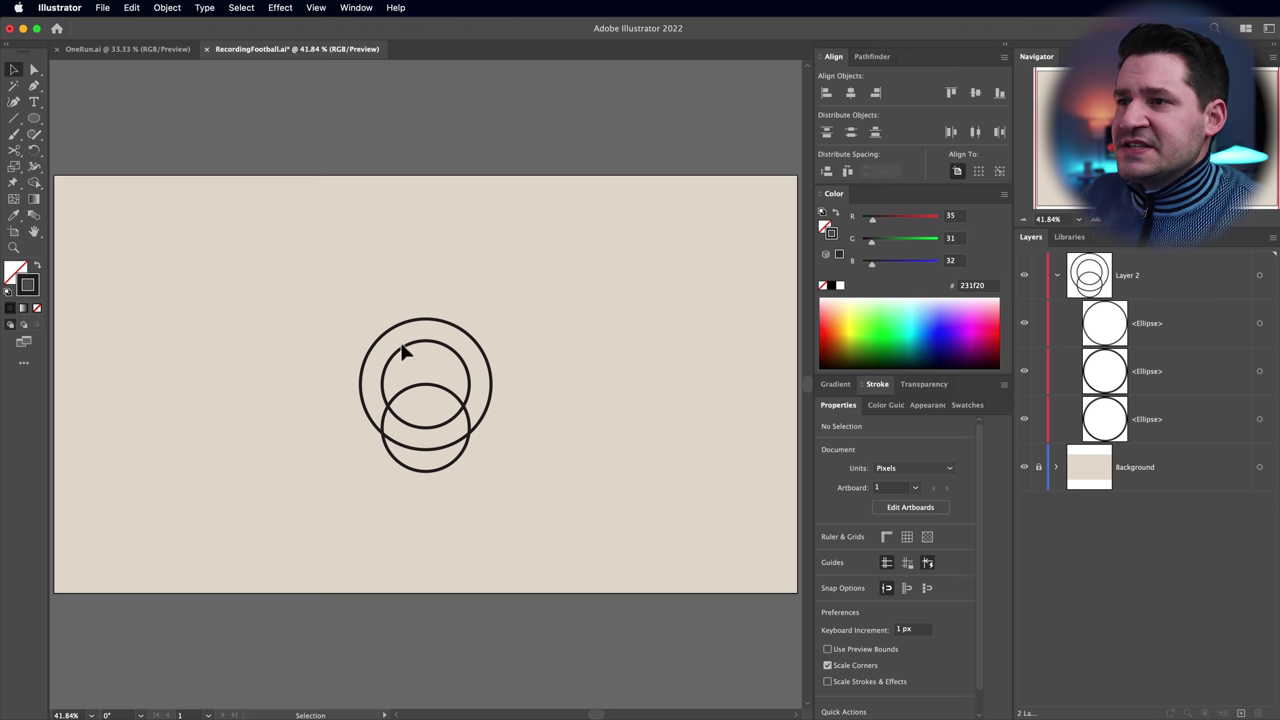
click(490, 382)
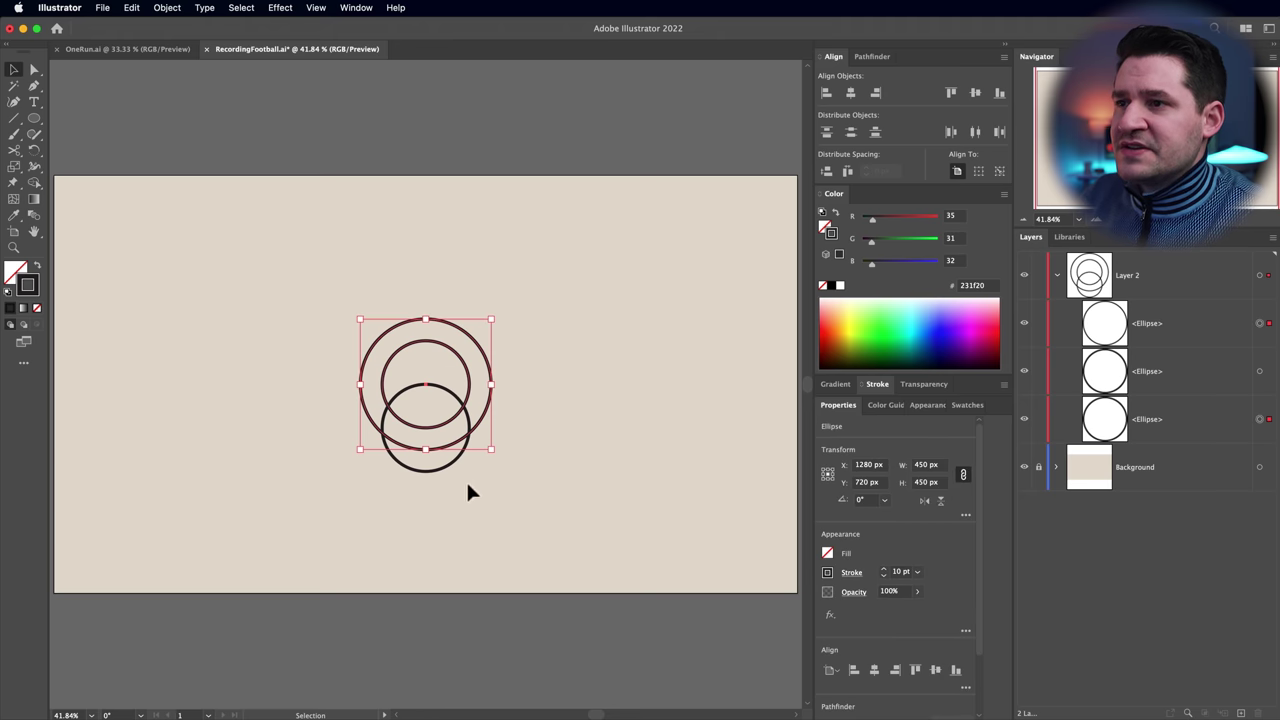
click(552, 484)
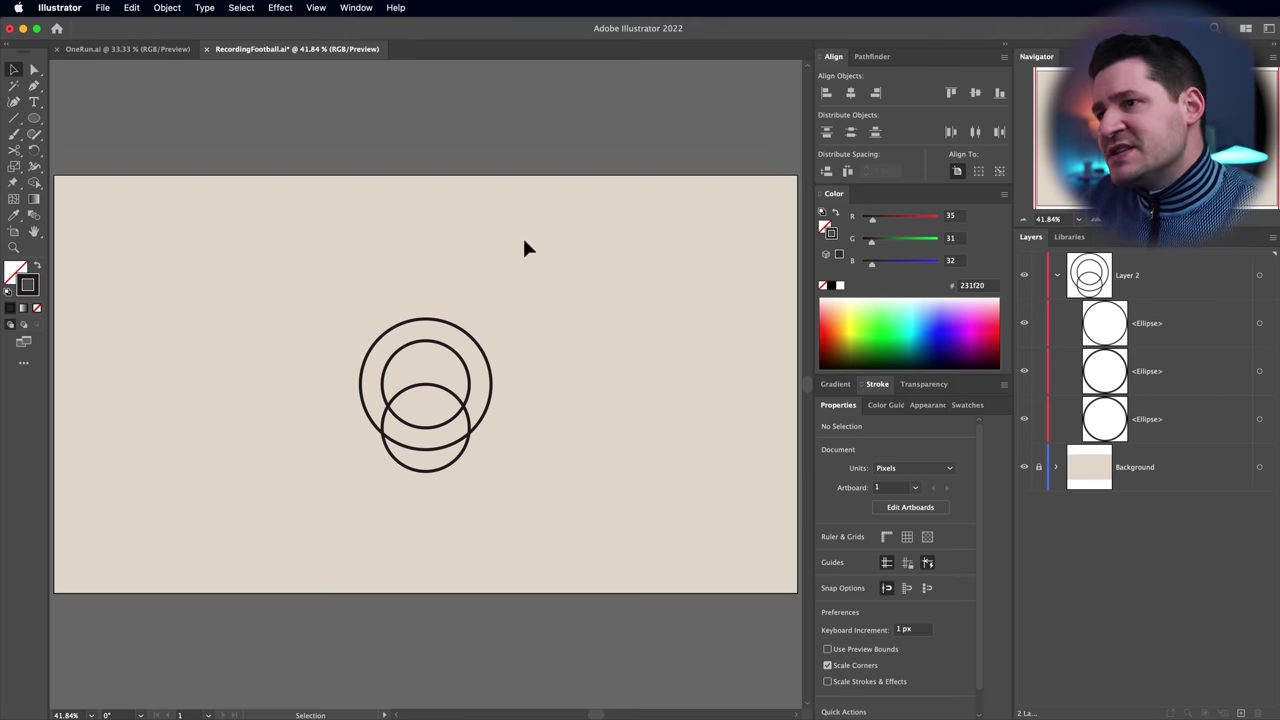
Choose the Star tool and open its size dialog for a 3-point star
click(34, 118)
click(116, 185)
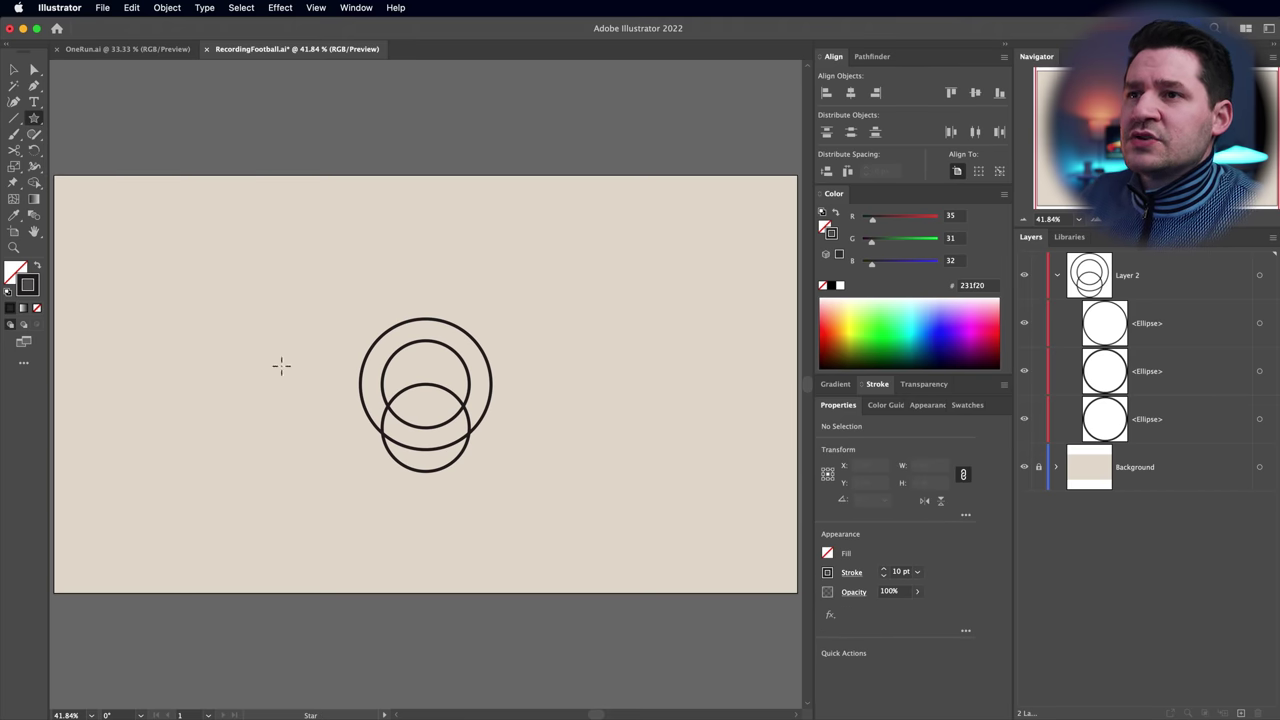
click(315, 418)
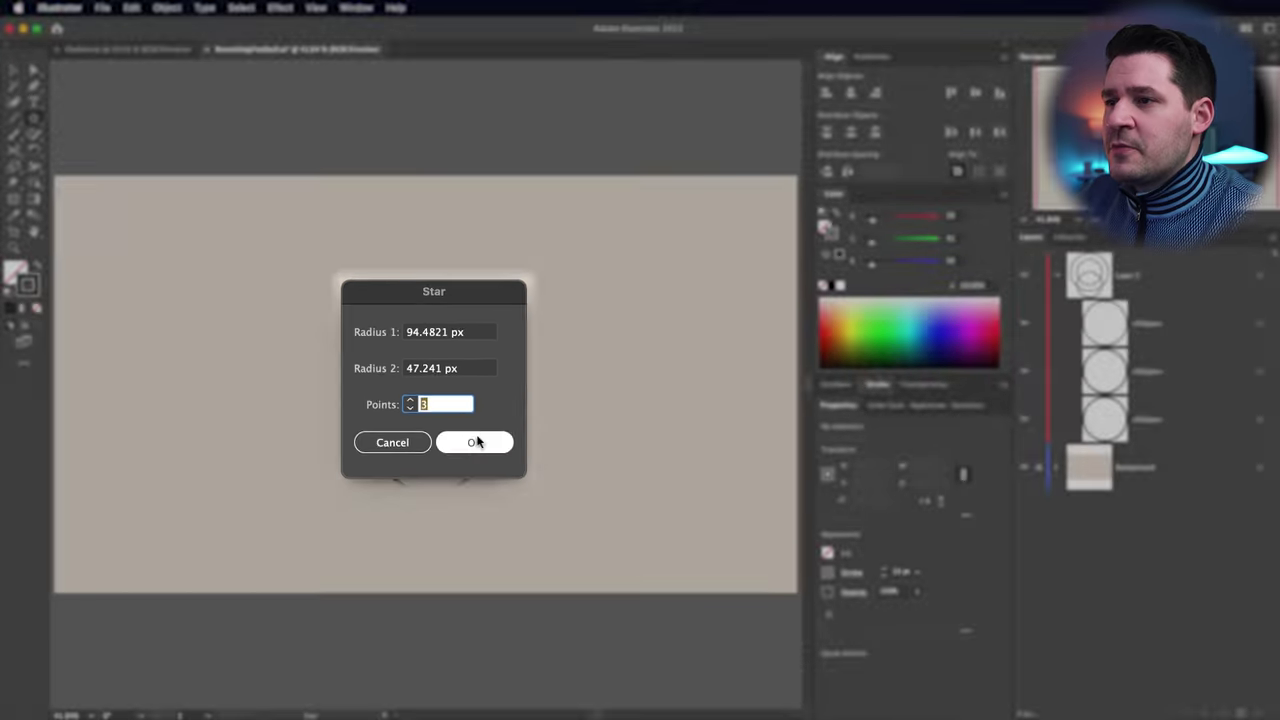
Create the 3-point star triangle, zoom in, and move it beside the circles
click(478, 452)
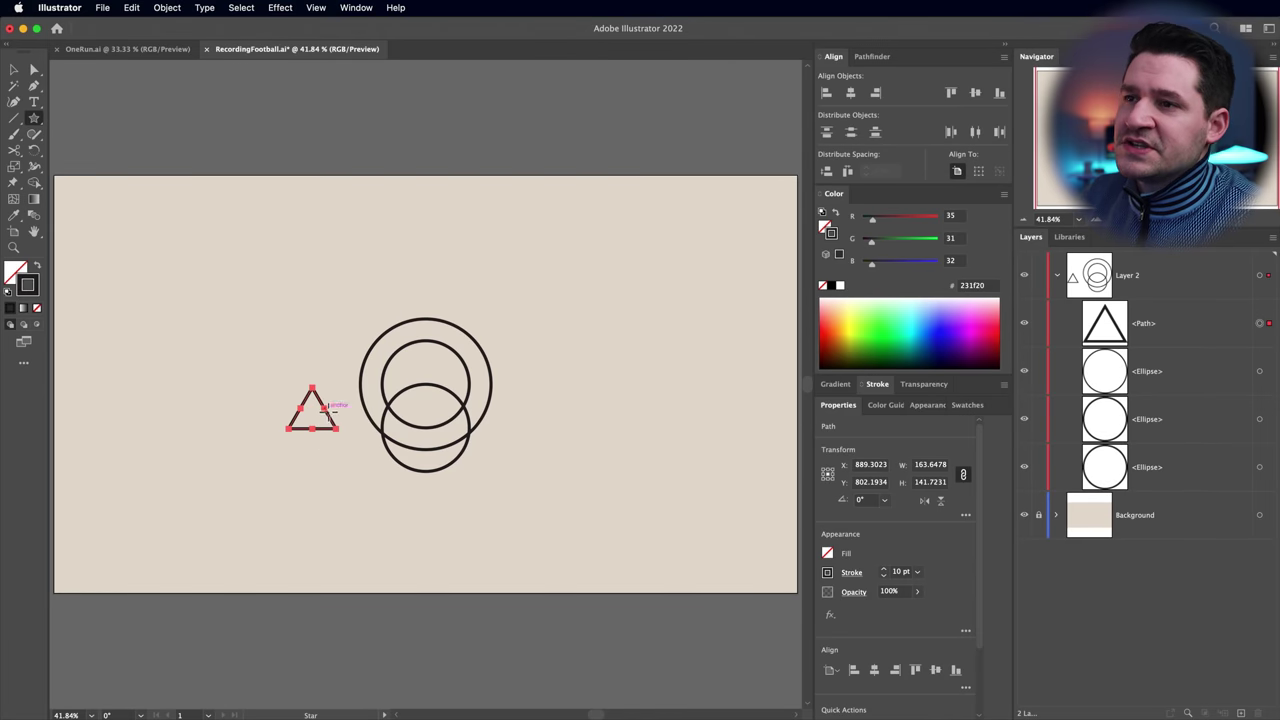
key(z)
click(345, 493)
click(434, 289)
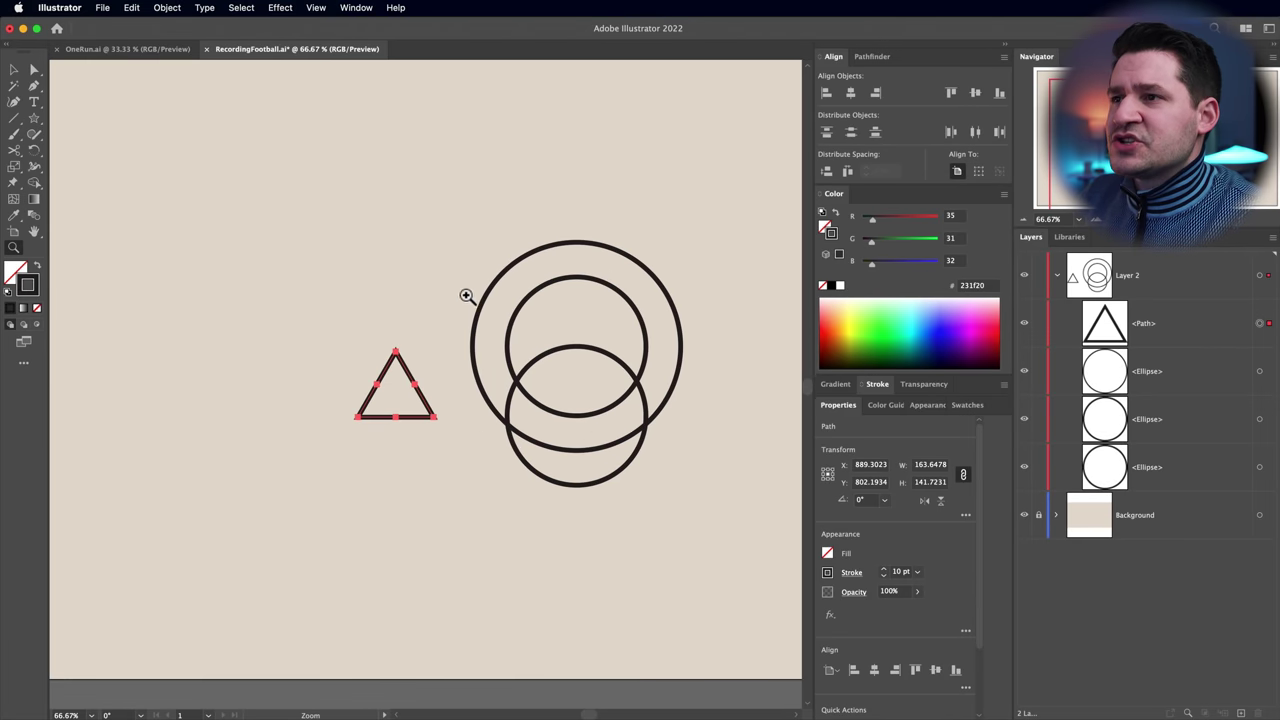
click(380, 370)
drag(382, 383, 251, 494)
key(v)
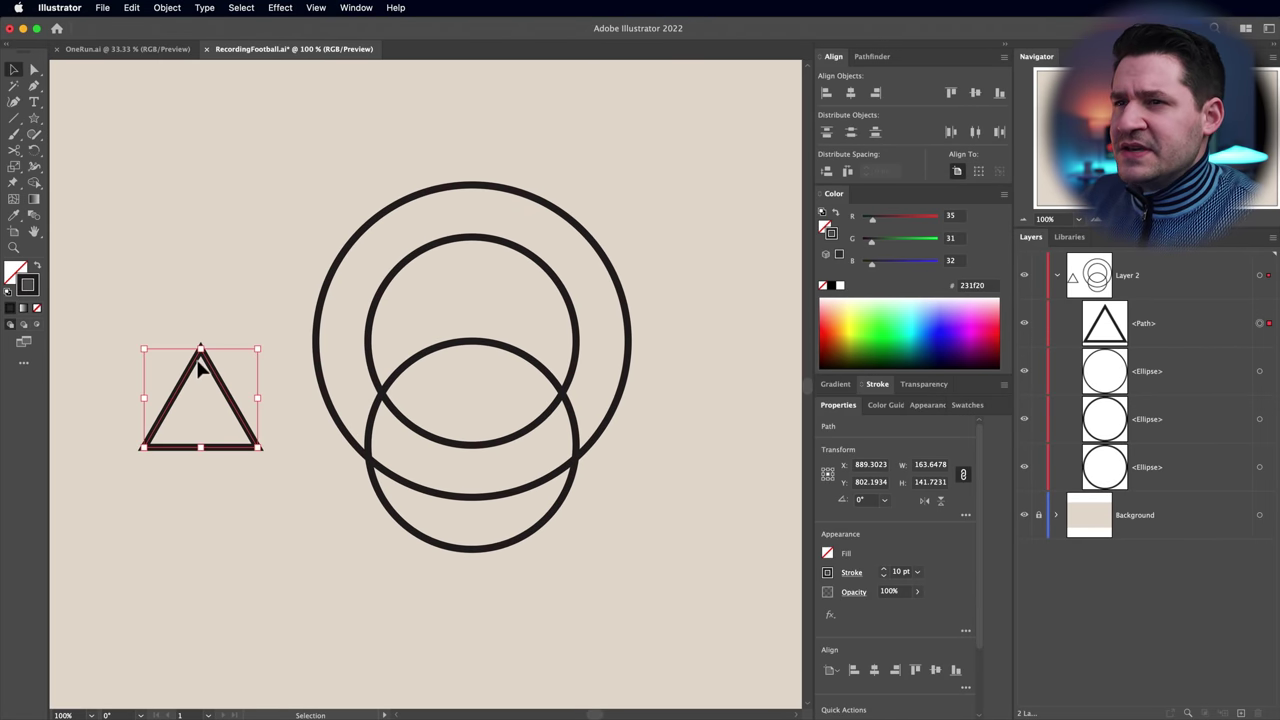
drag(222, 388, 321, 472)
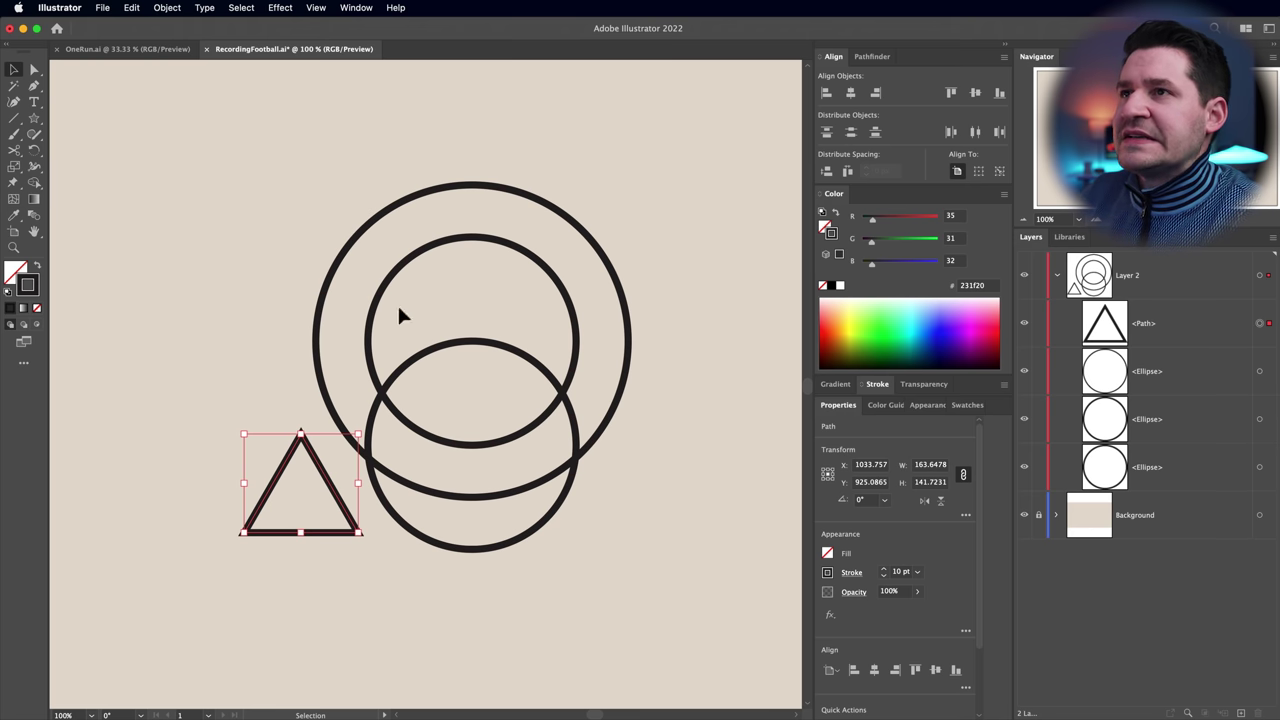
Hide the live corner widgets and nudge the triangle further down-left
click(316, 8)
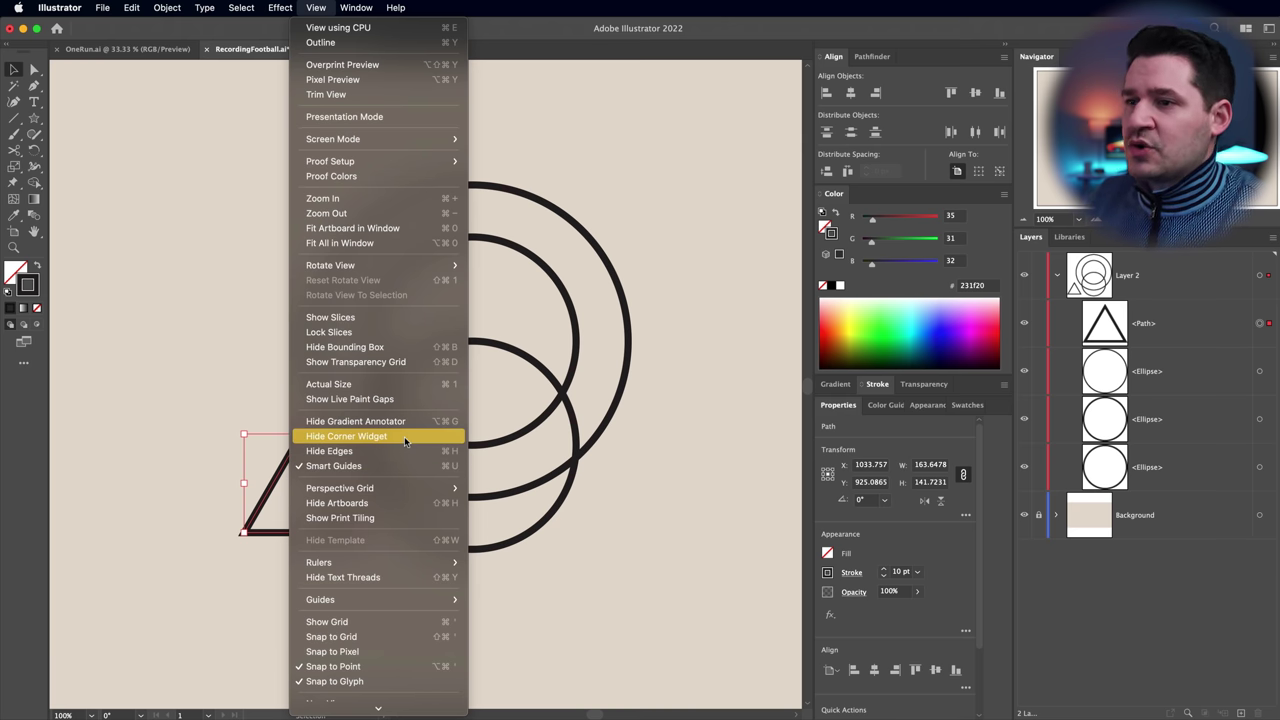
click(200, 323)
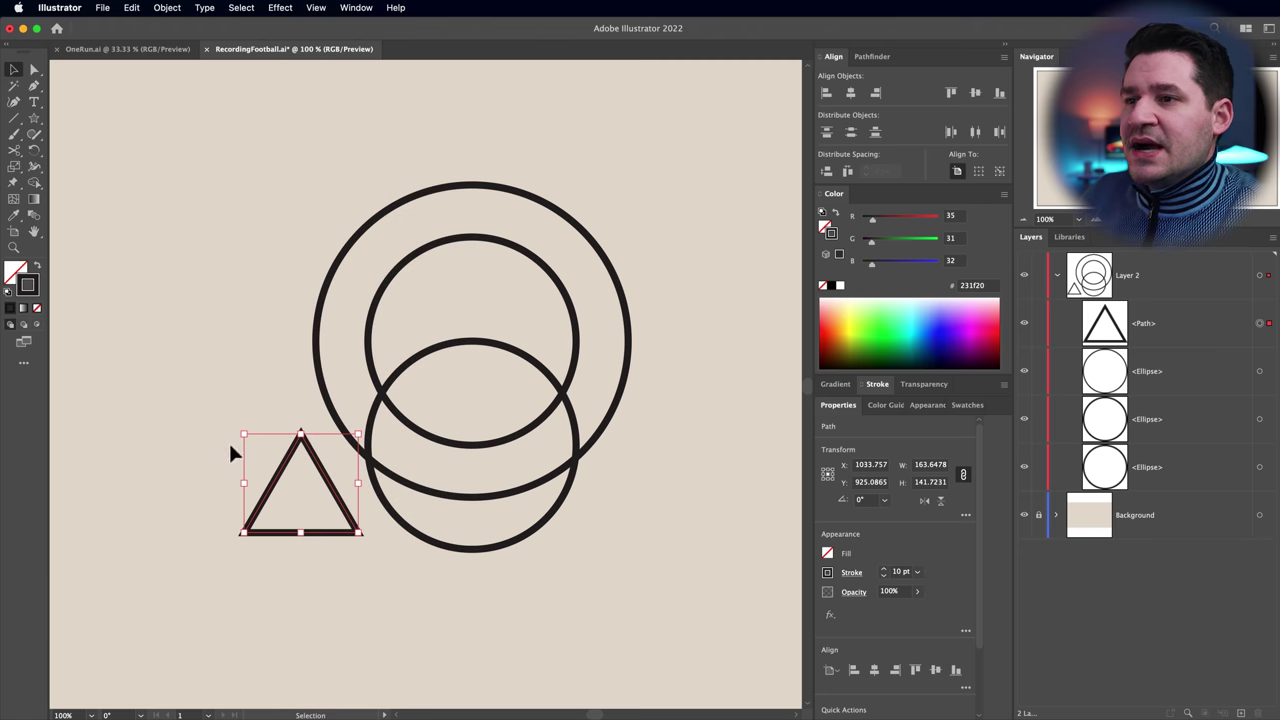
drag(322, 484, 319, 504)
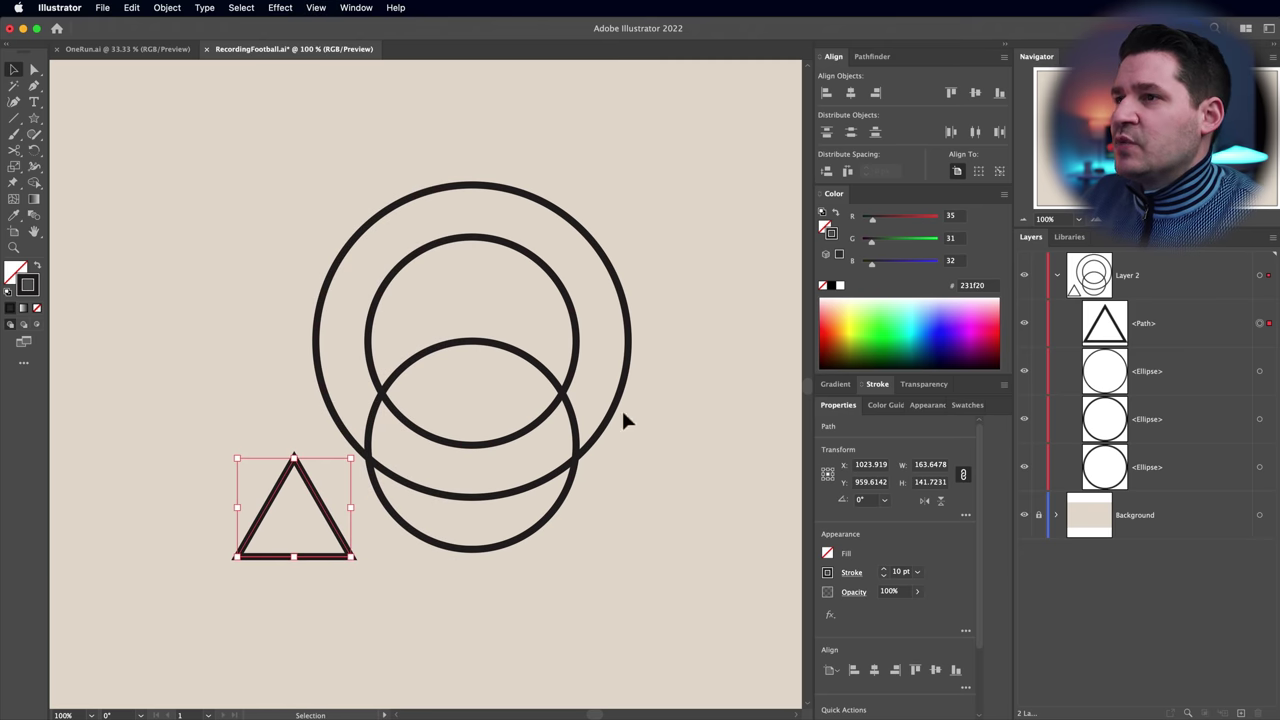
drag(443, 206, 388, 252)
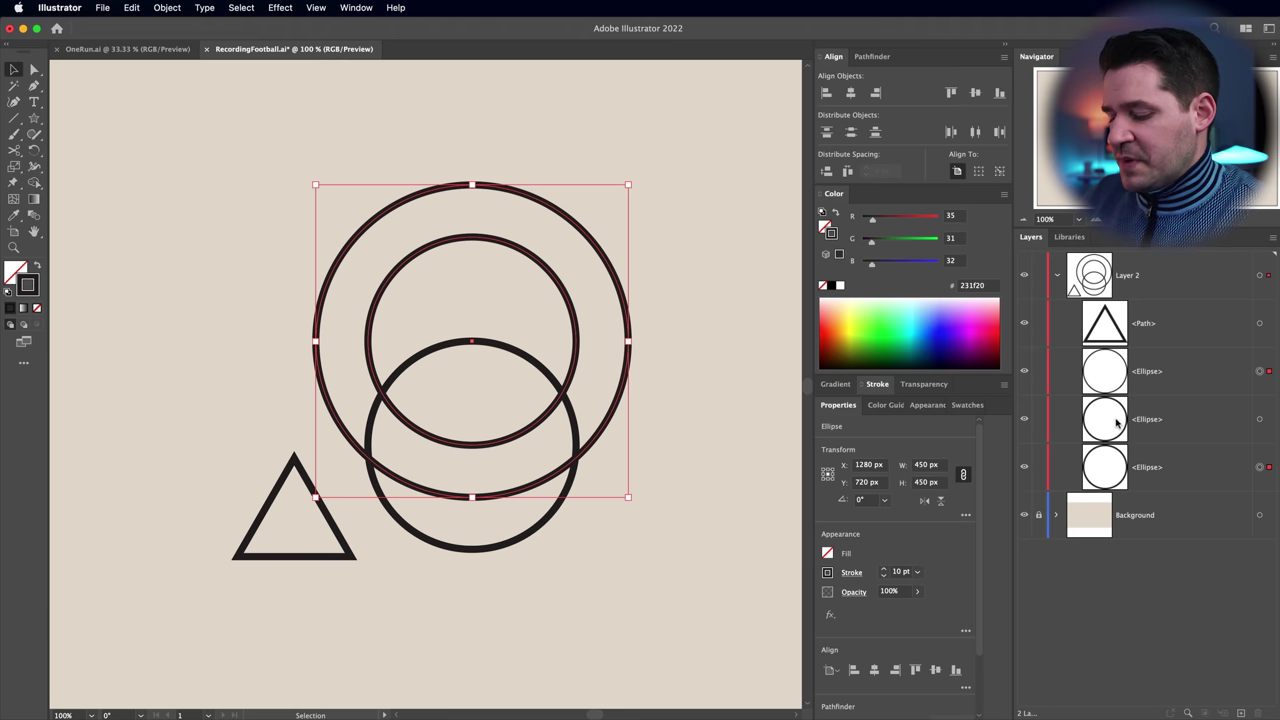
Group the outer and upper inner circles, hide the group, and centre the triangle in the circle
key(super+g)
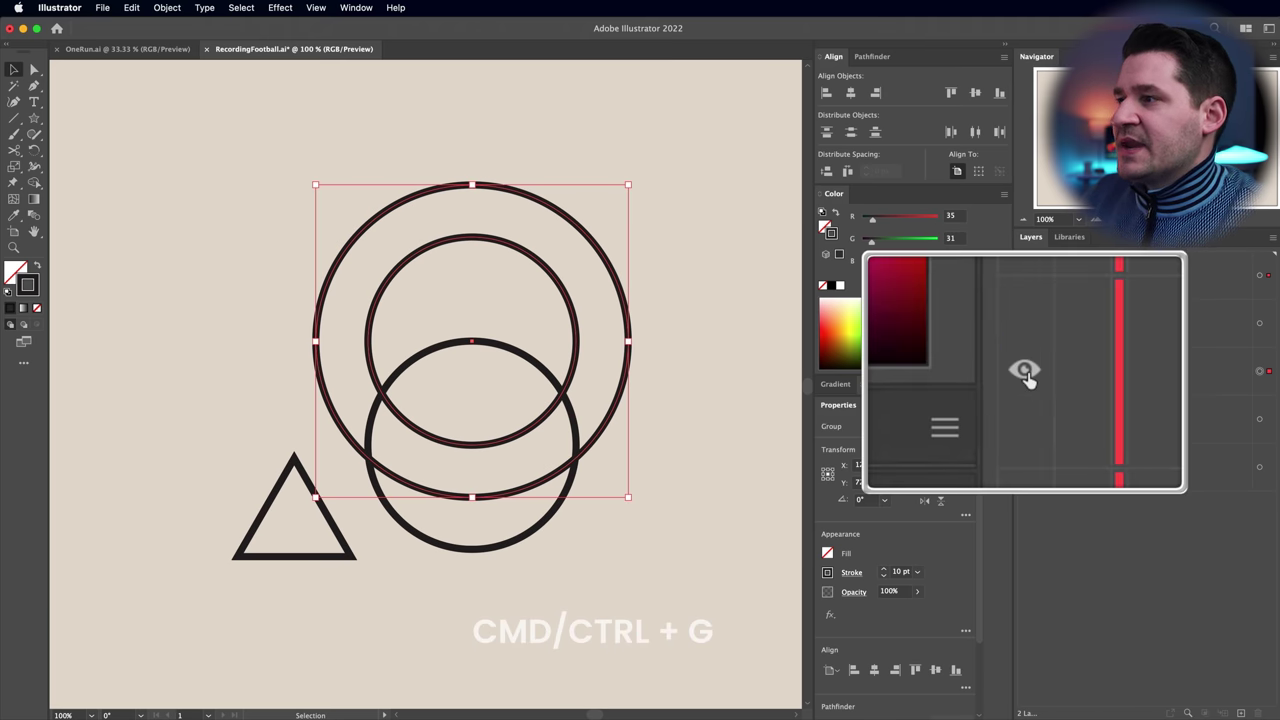
click(1023, 371)
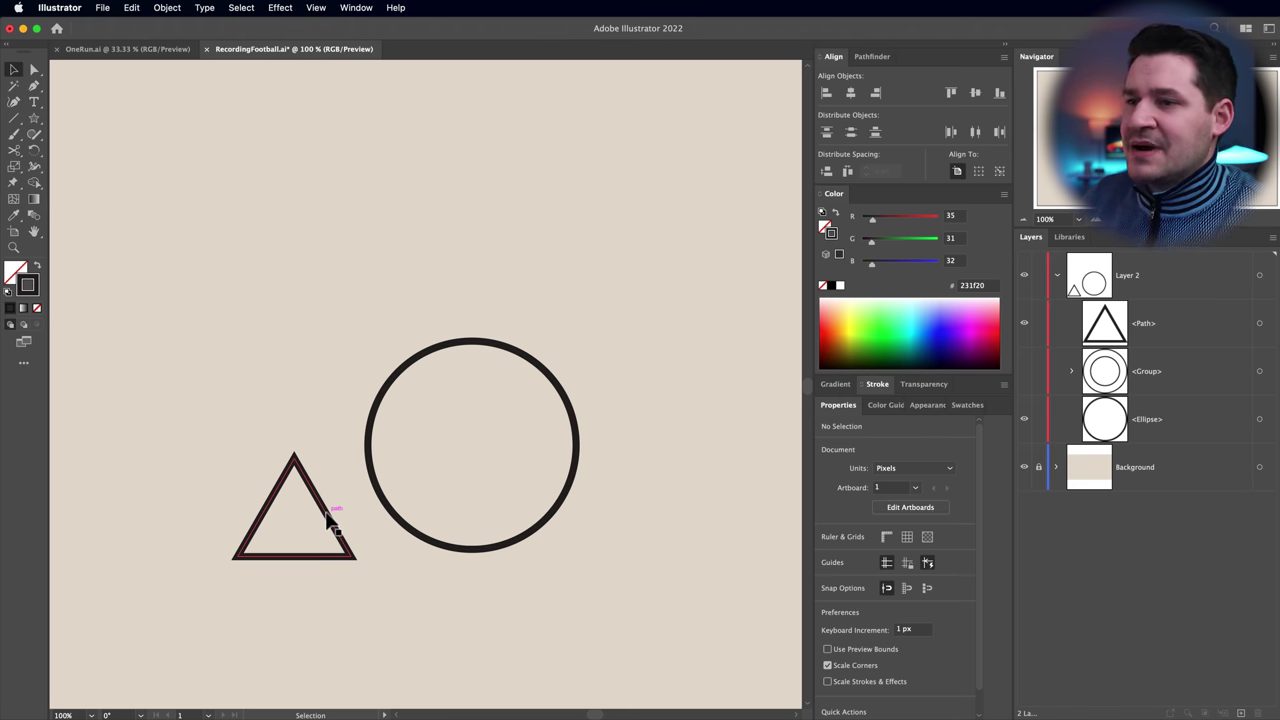
drag(327, 517, 505, 452)
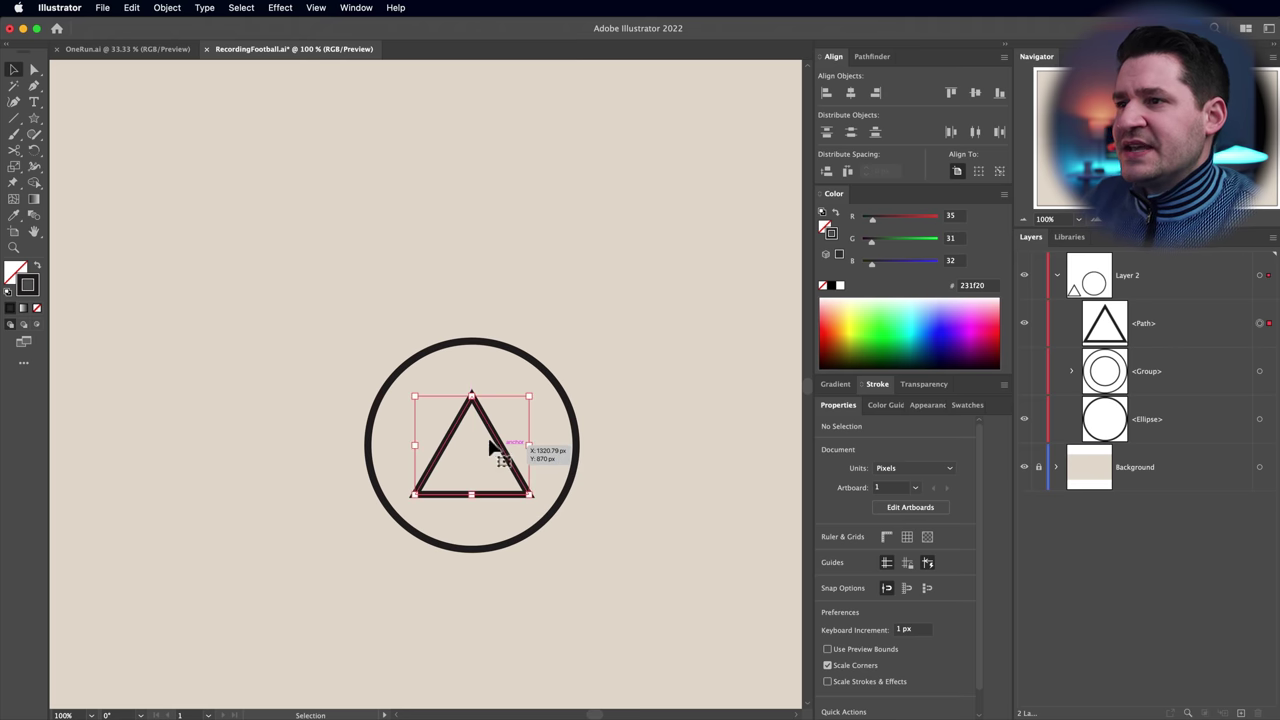
click(603, 474)
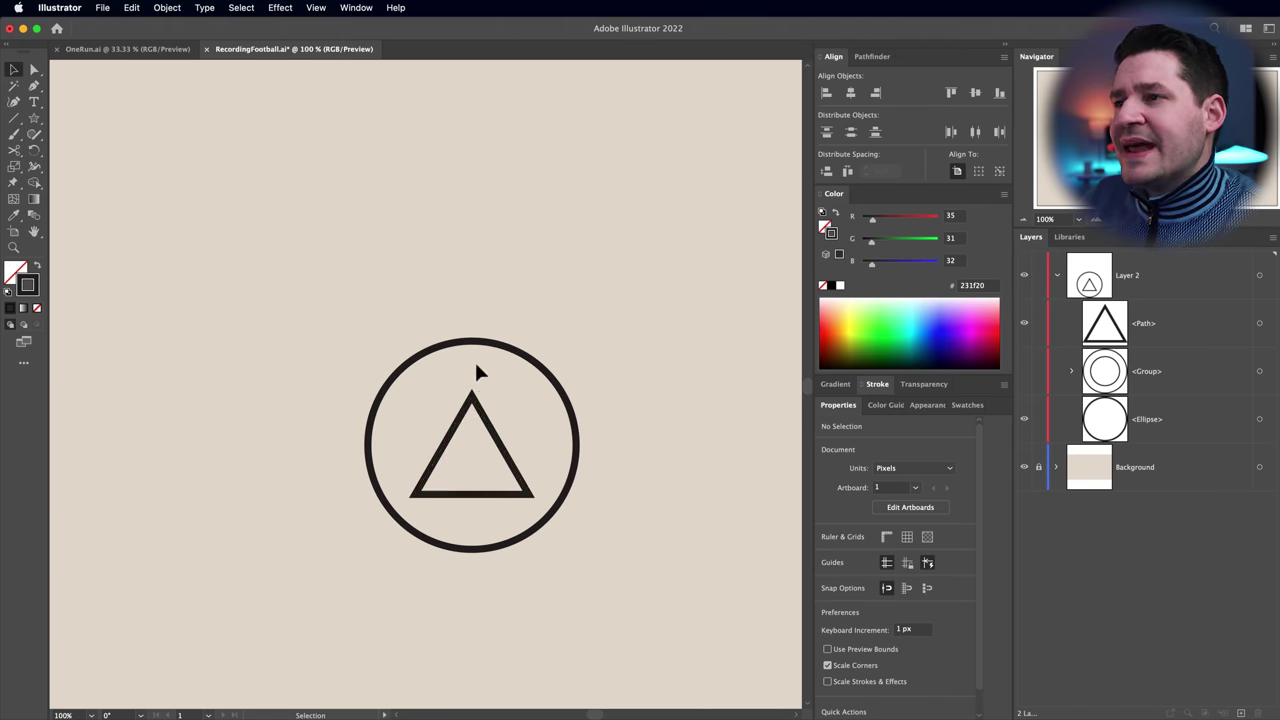
Resize the triangle to about 253 × 219 px so all corners touch the circle
drag(478, 423, 487, 371)
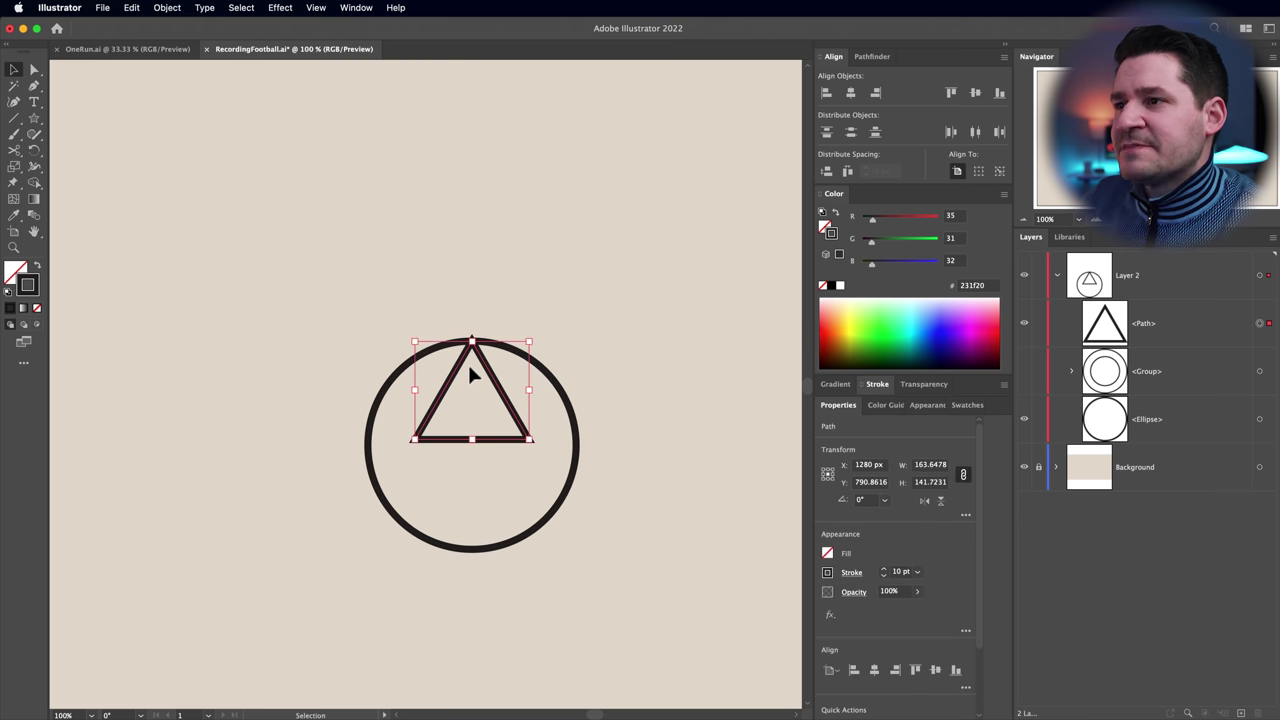
drag(529, 440, 591, 506)
drag(414, 494, 390, 513)
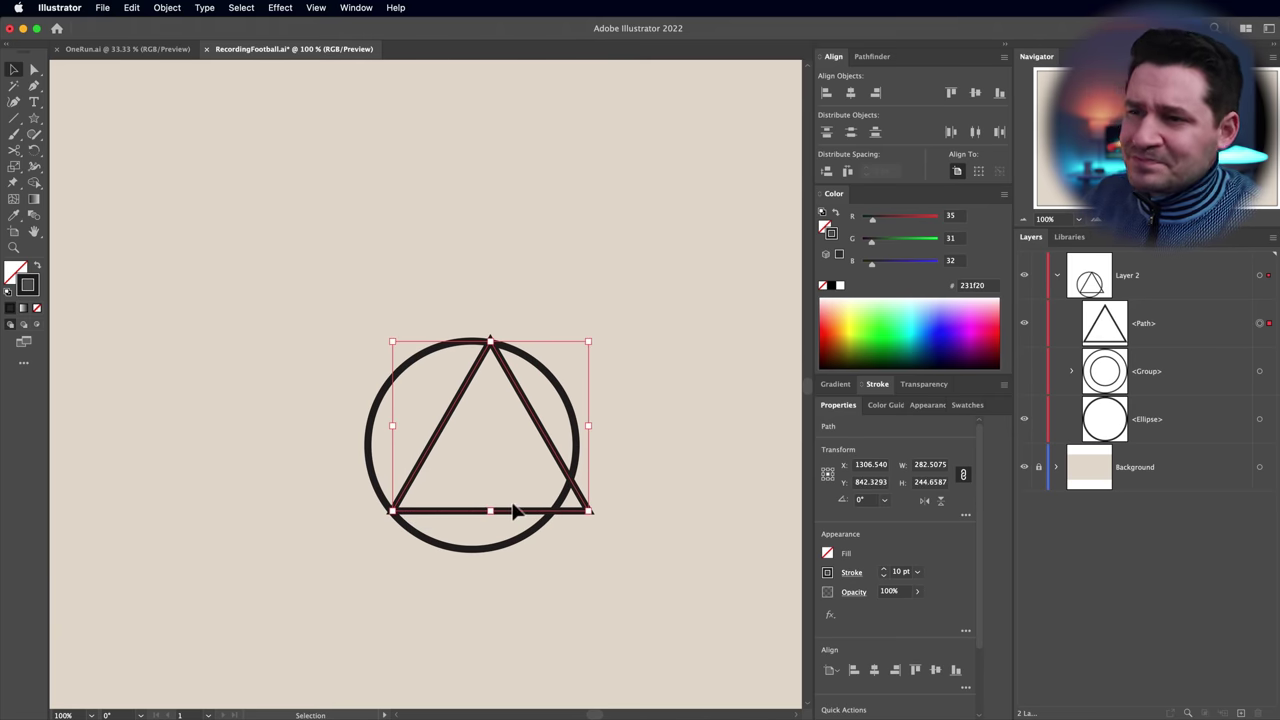
mouse_move(588, 512)
mouse_down()
mouse_move(571, 509)
mouse_move(582, 508)
mouse_up()
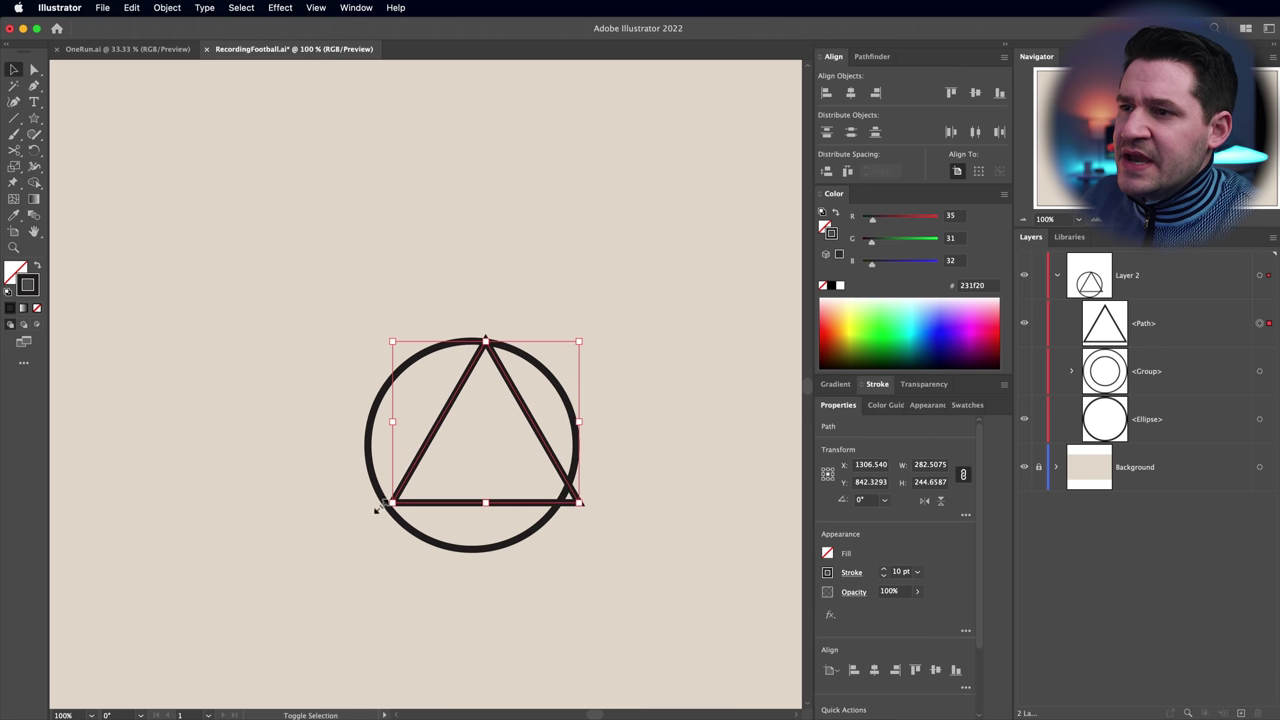
click(373, 528)
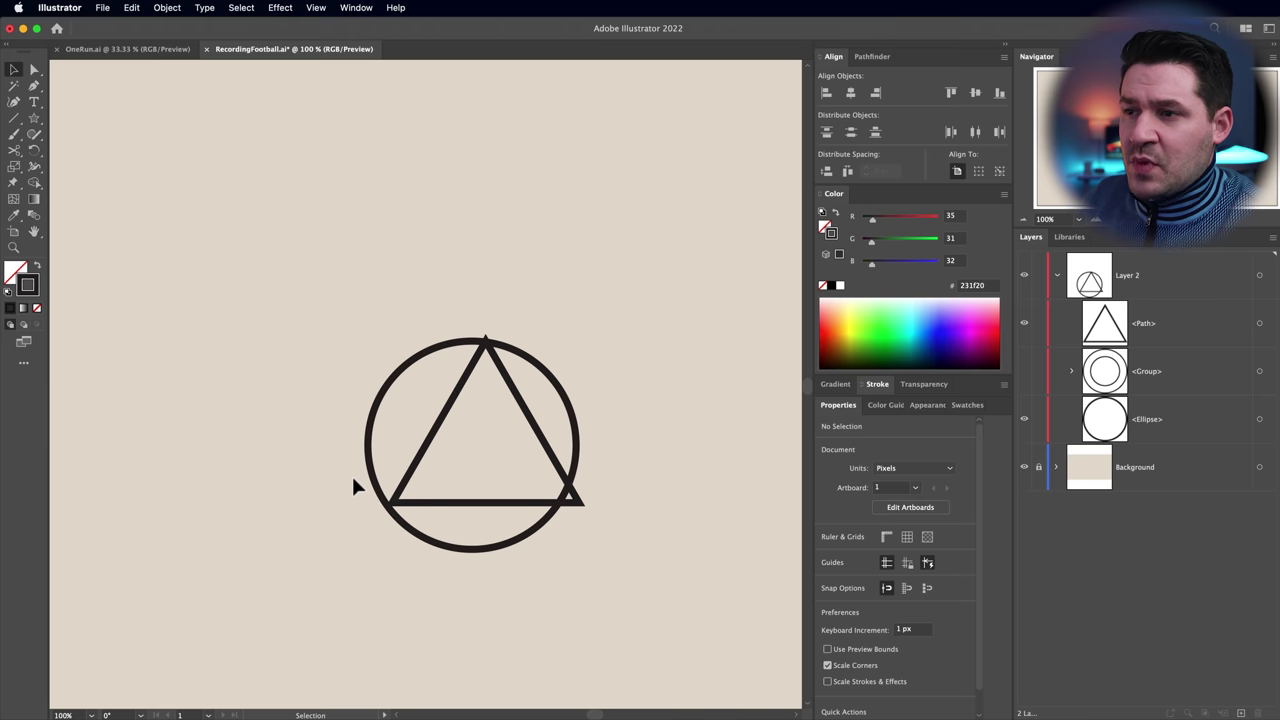
click(533, 503)
drag(581, 503, 565, 492)
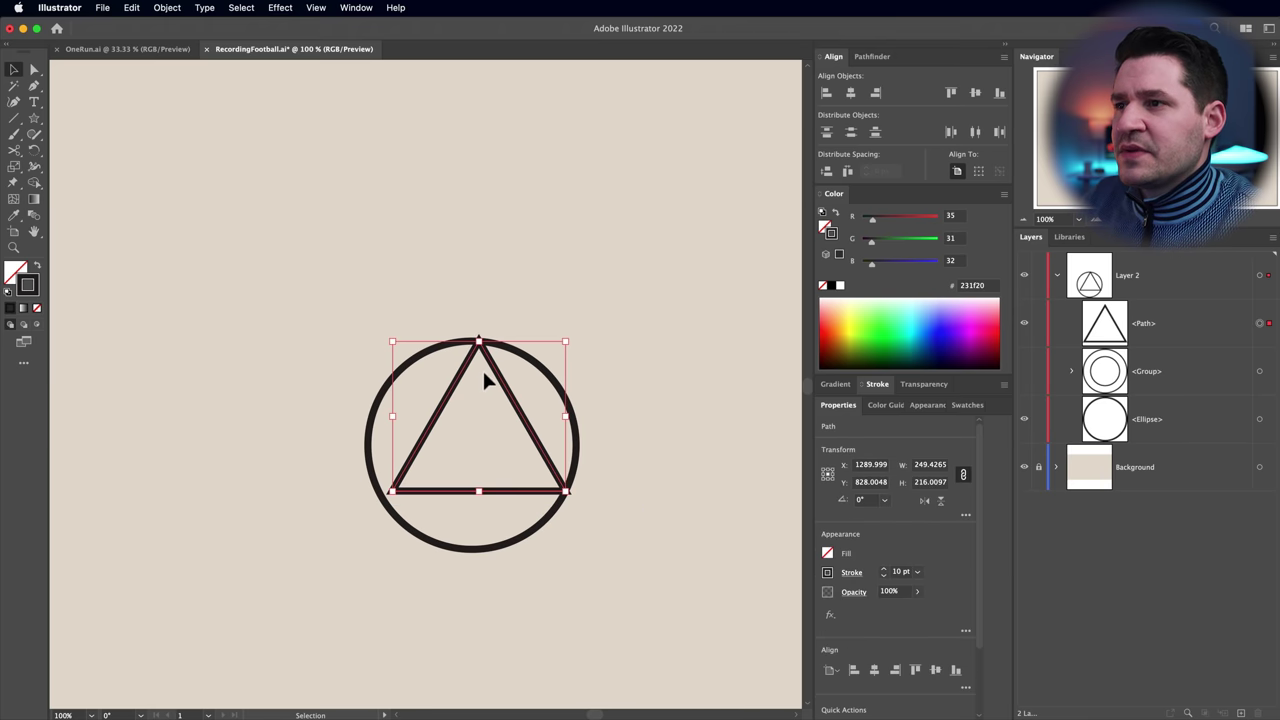
drag(497, 375, 490, 375)
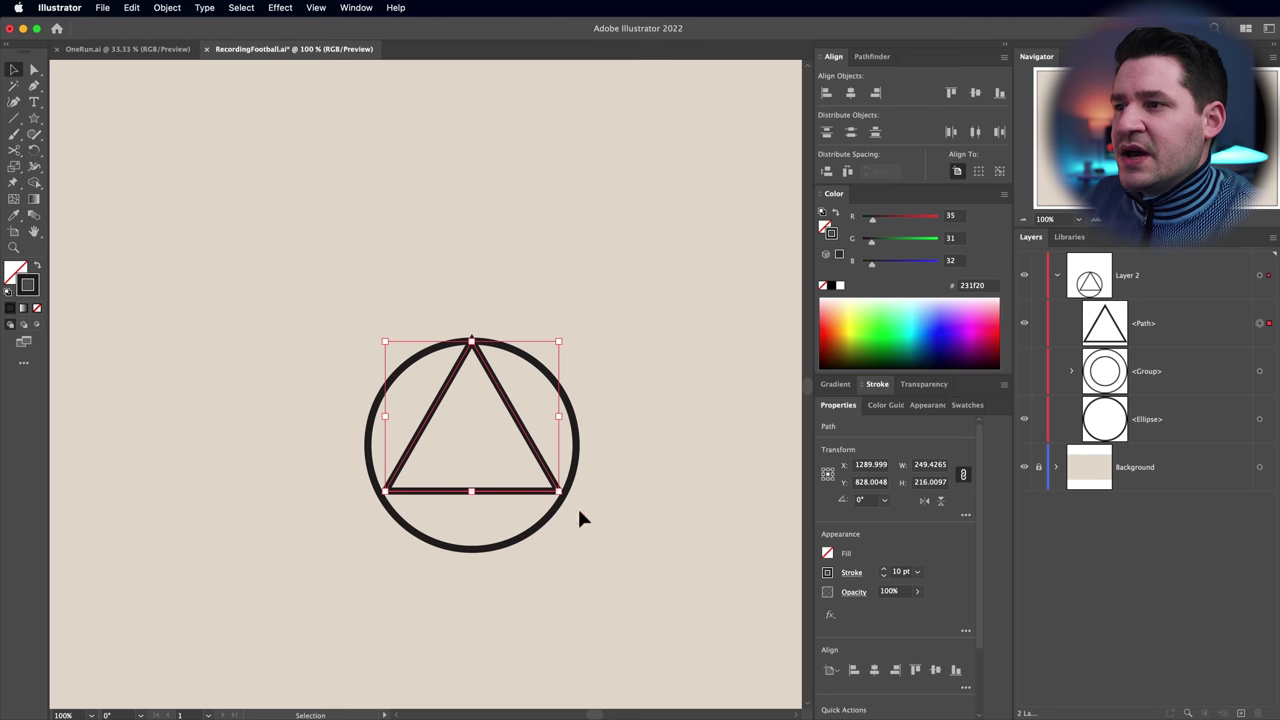
drag(567, 503, 569, 509)
mouse_move(386, 493)
mouse_down()
mouse_move(376, 506)
mouse_move(385, 494)
mouse_up()
drag(476, 345, 472, 343)
click(573, 546)
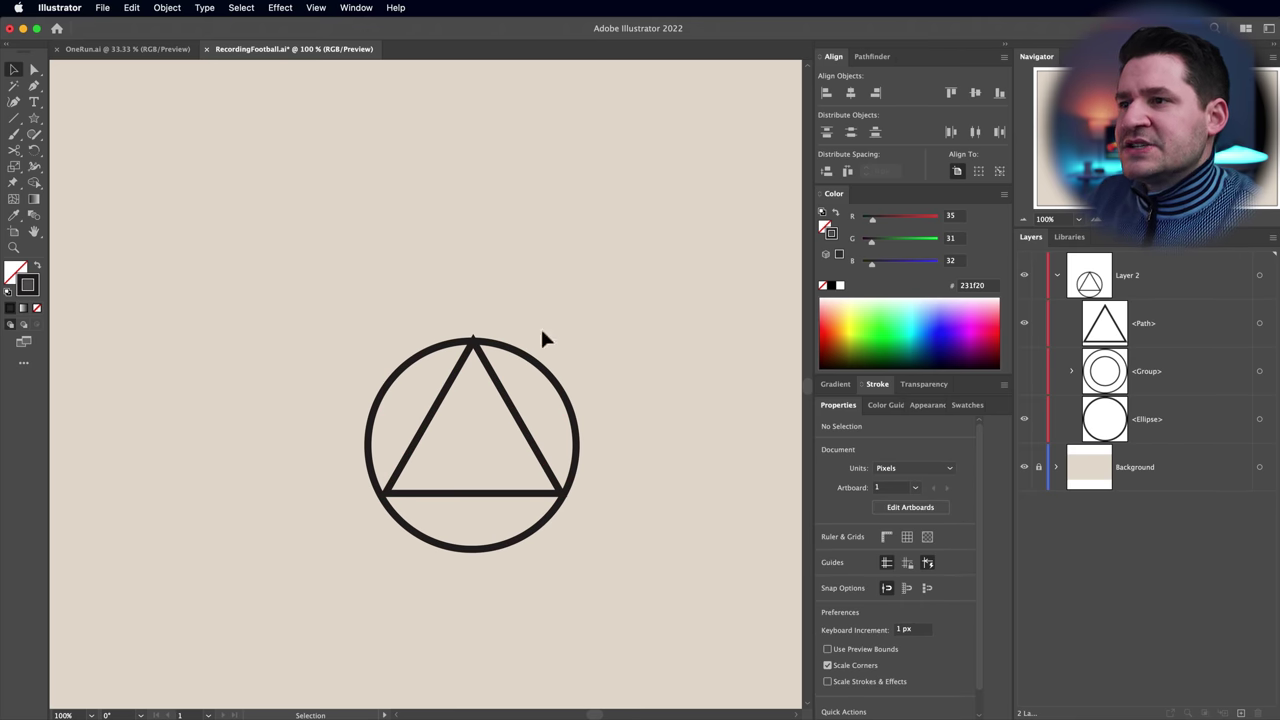
Show the hidden ring group and place a copy on the triangle's right corner
click(1024, 371)
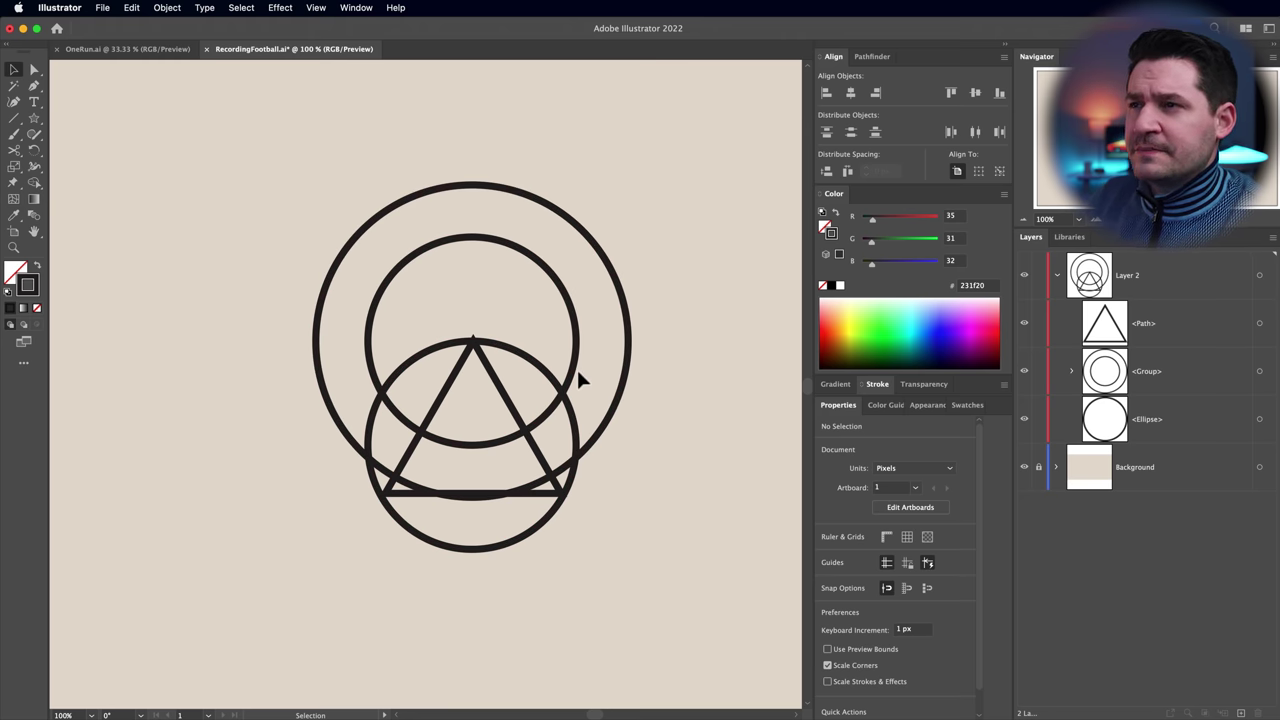
drag(377, 109, 580, 275)
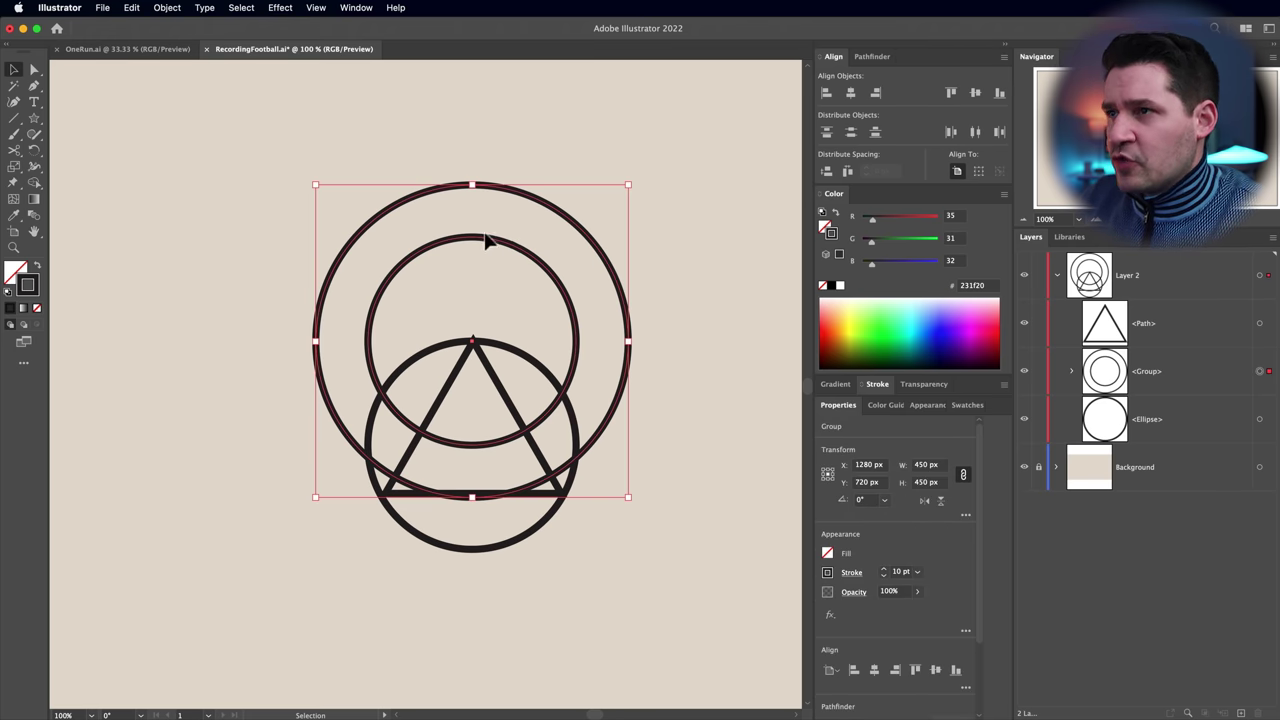
drag(505, 247, 567, 525)
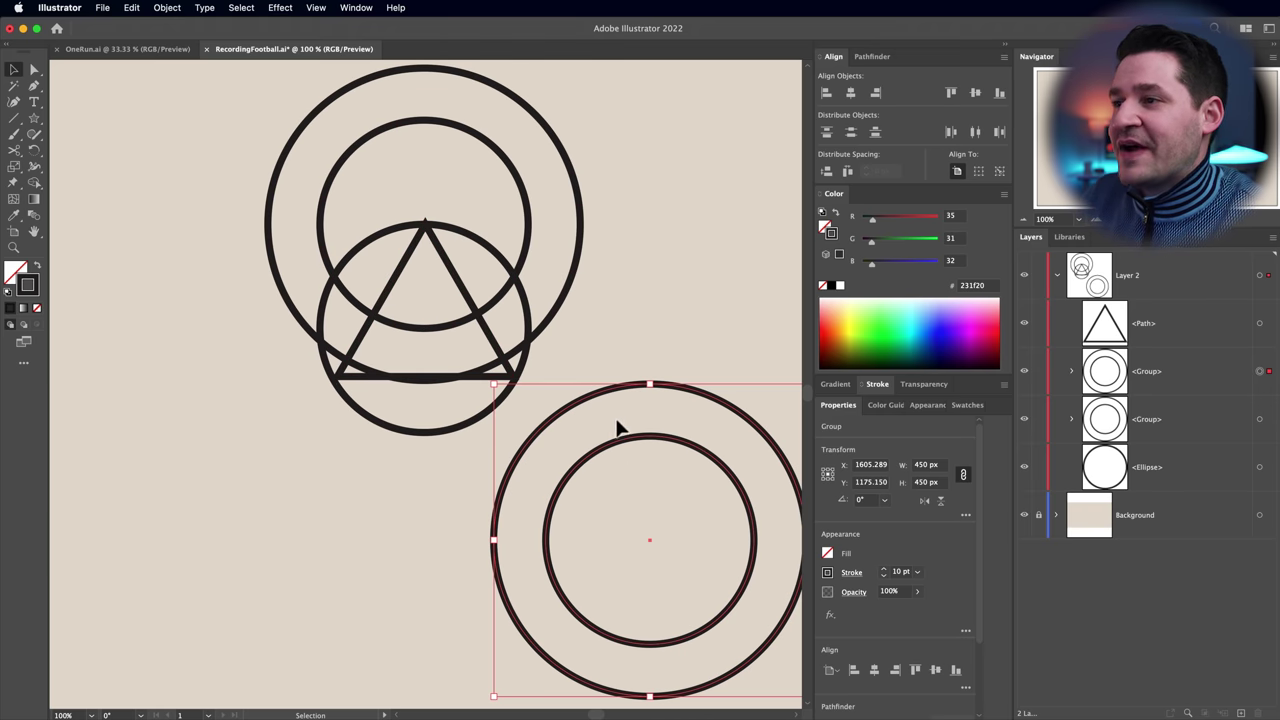
drag(626, 438, 497, 287)
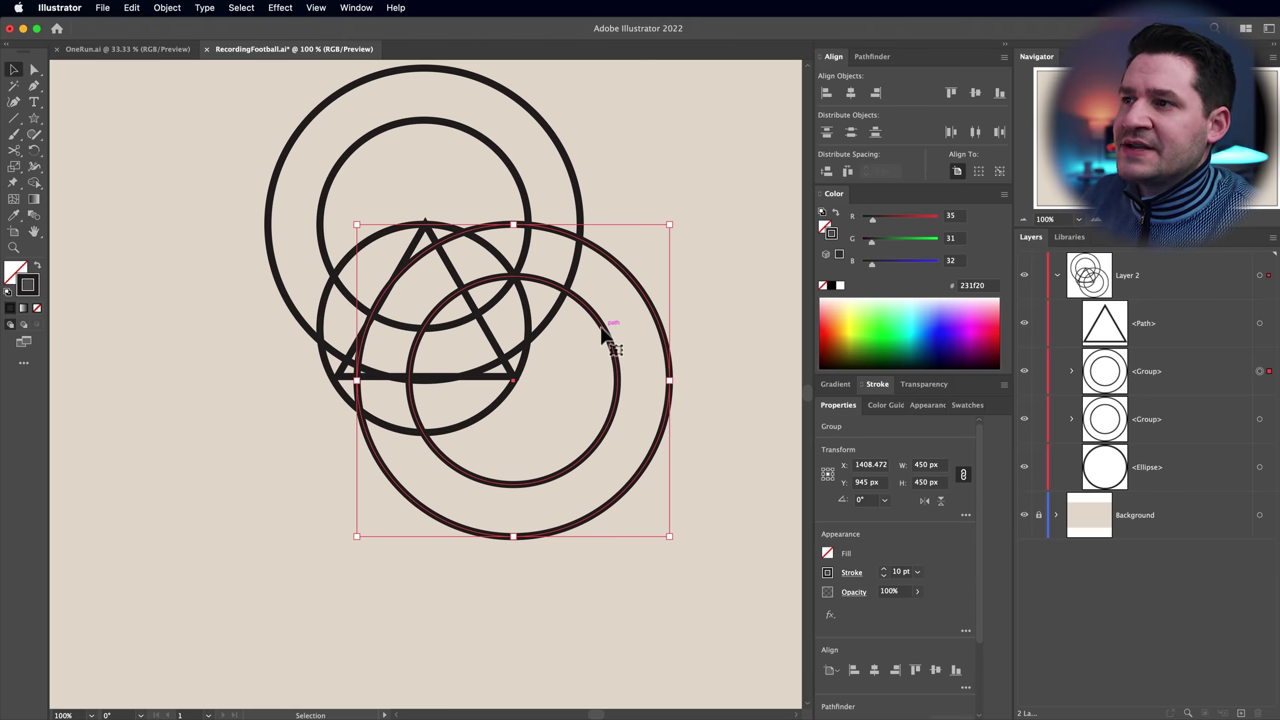
drag(604, 335, 605, 335)
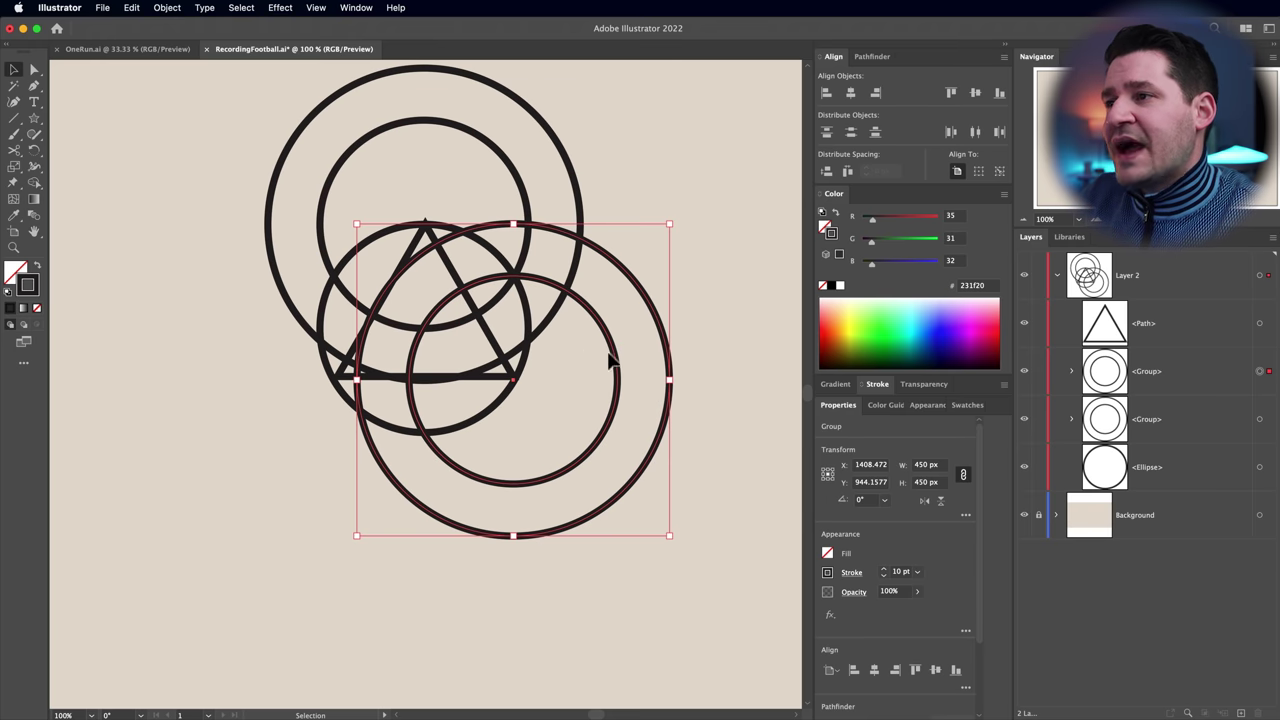
Copy the rings onto the triangle's left corner and zoom out to see everything
drag(617, 370, 447, 375)
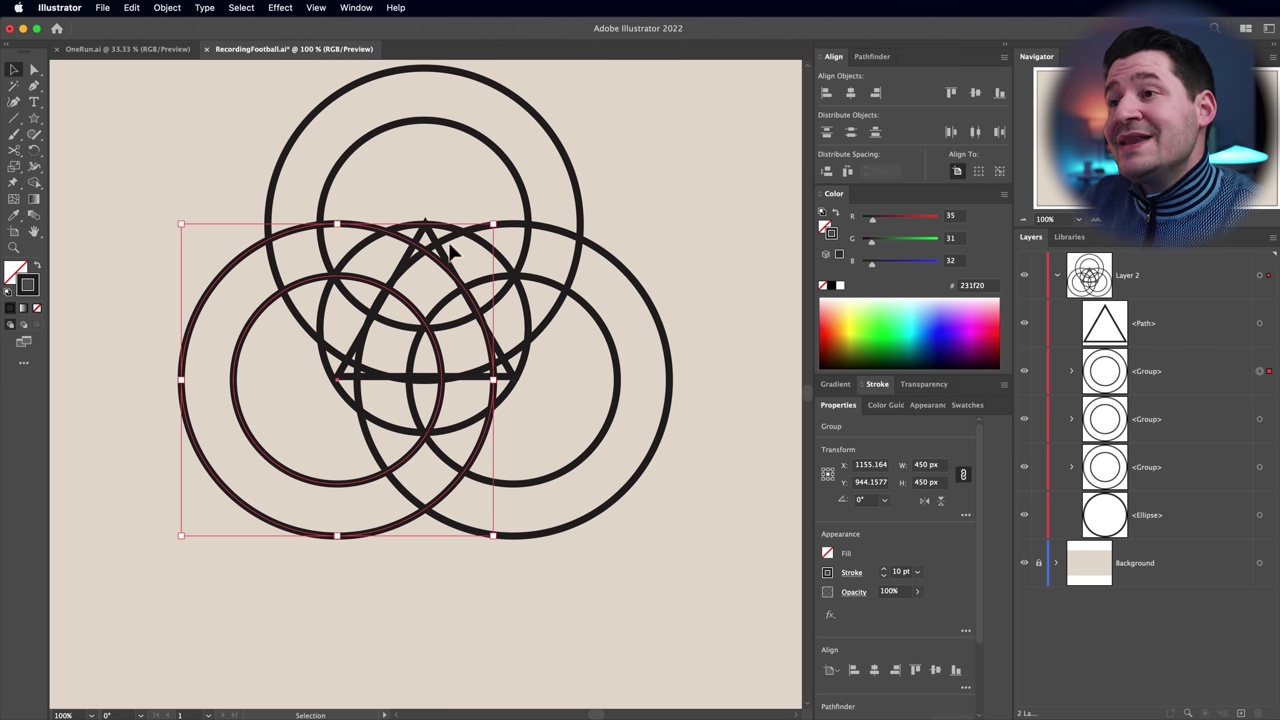
click(686, 543)
scroll(606, 409, up, 2)
scroll(606, 409, left, 2)
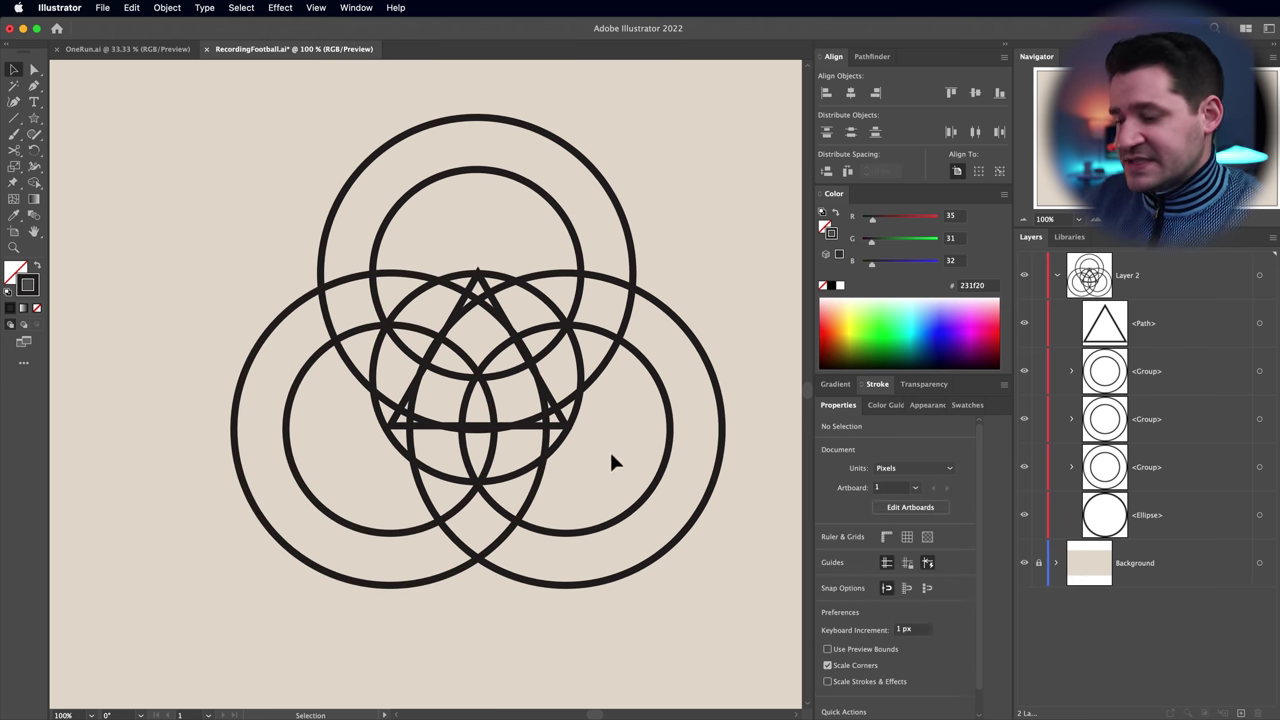
key(super+minus)
key(super+minus)
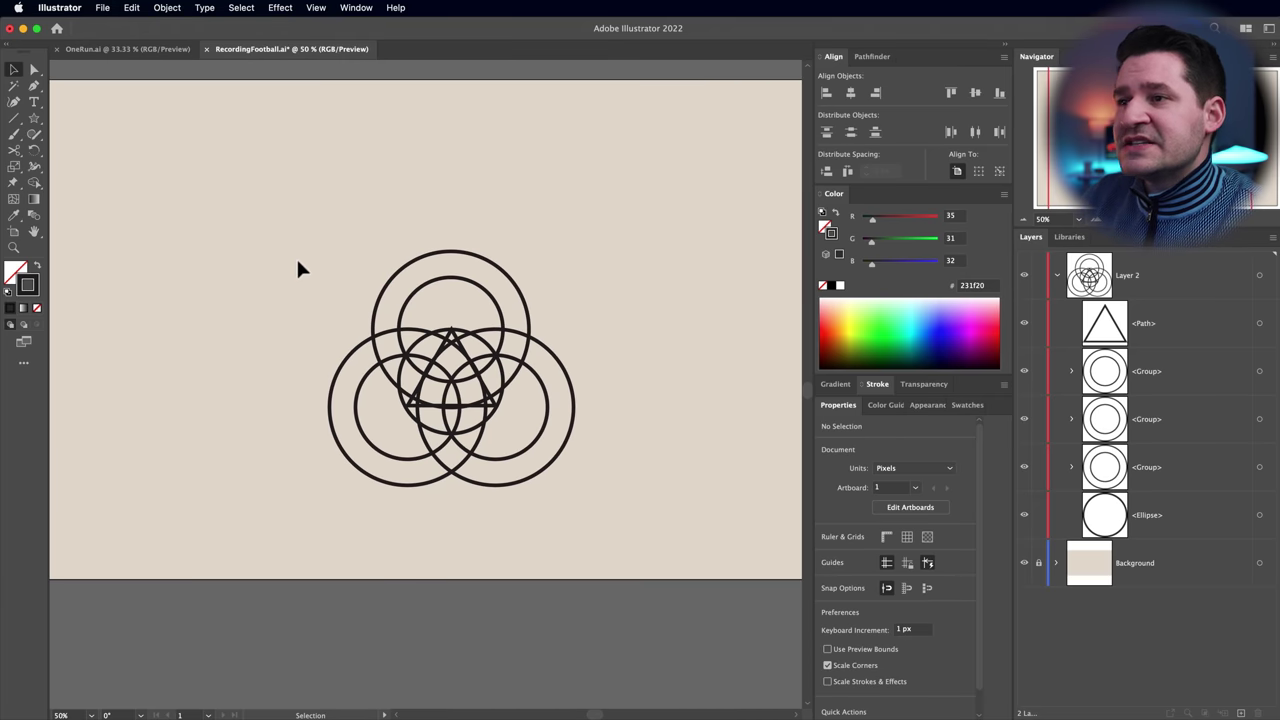
Delete the triangle and move the circles up on the artboard
drag(581, 479, 585, 480)
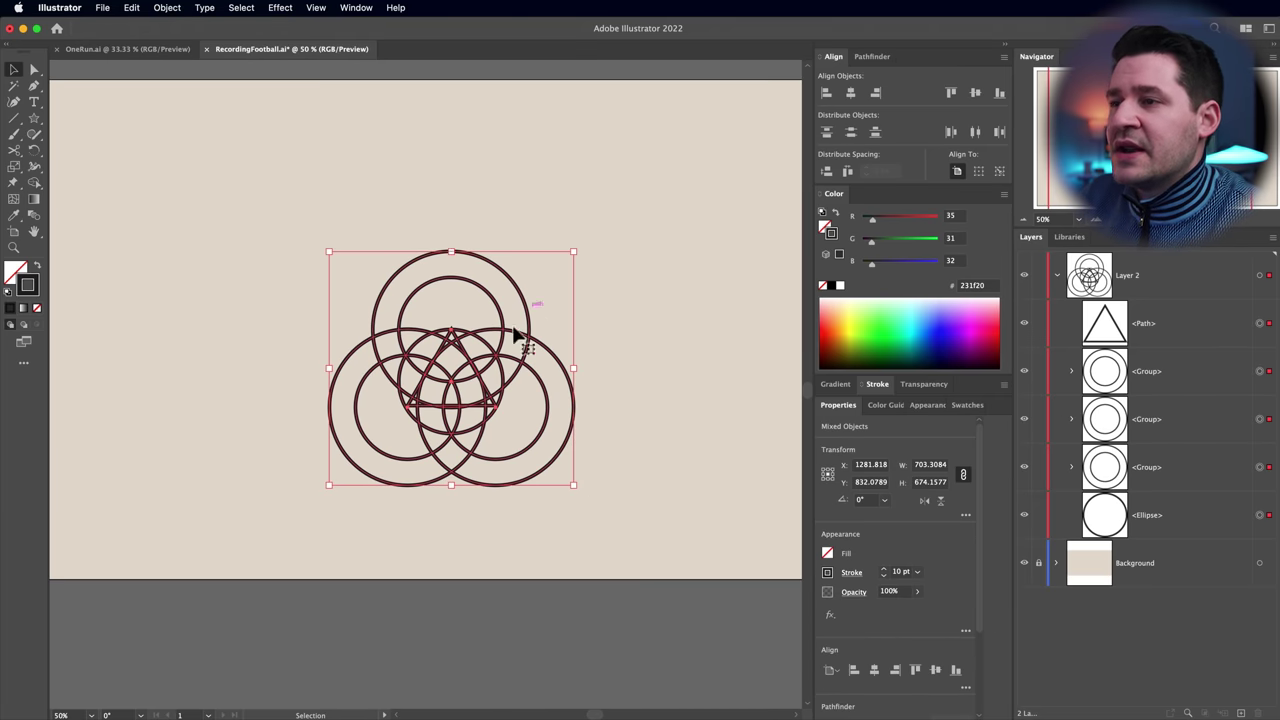
click(597, 346)
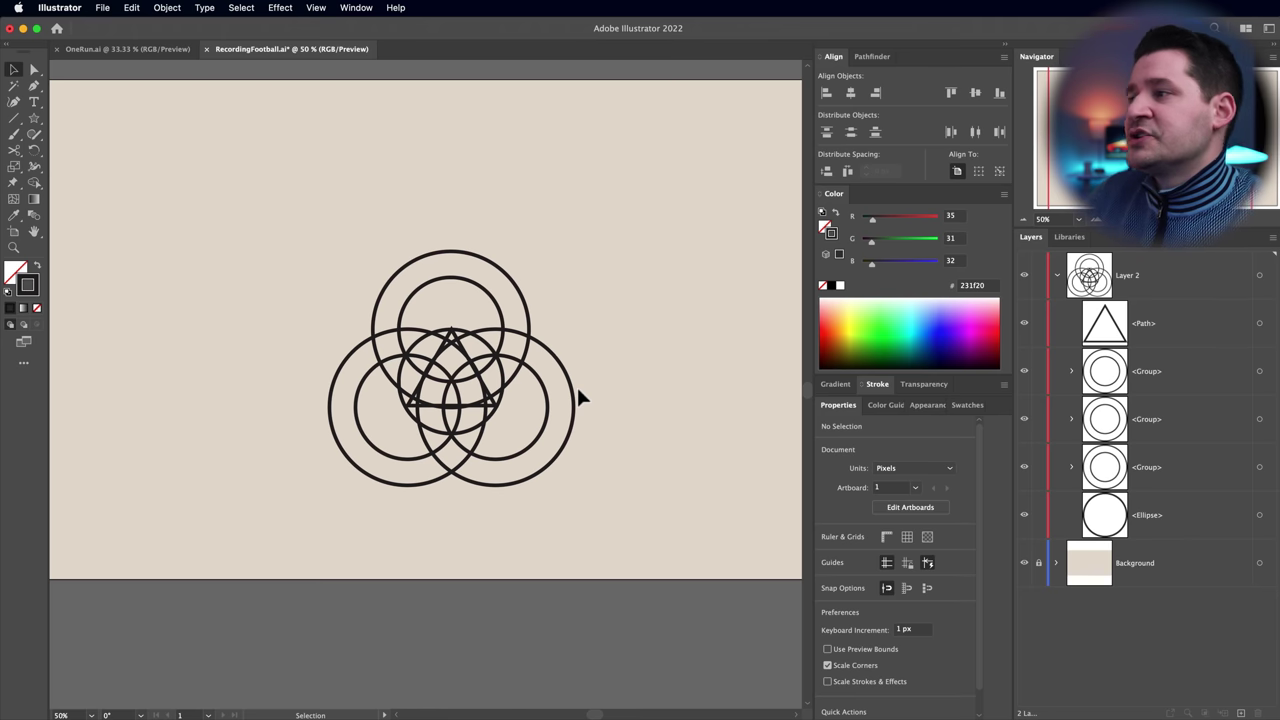
click(1259, 325)
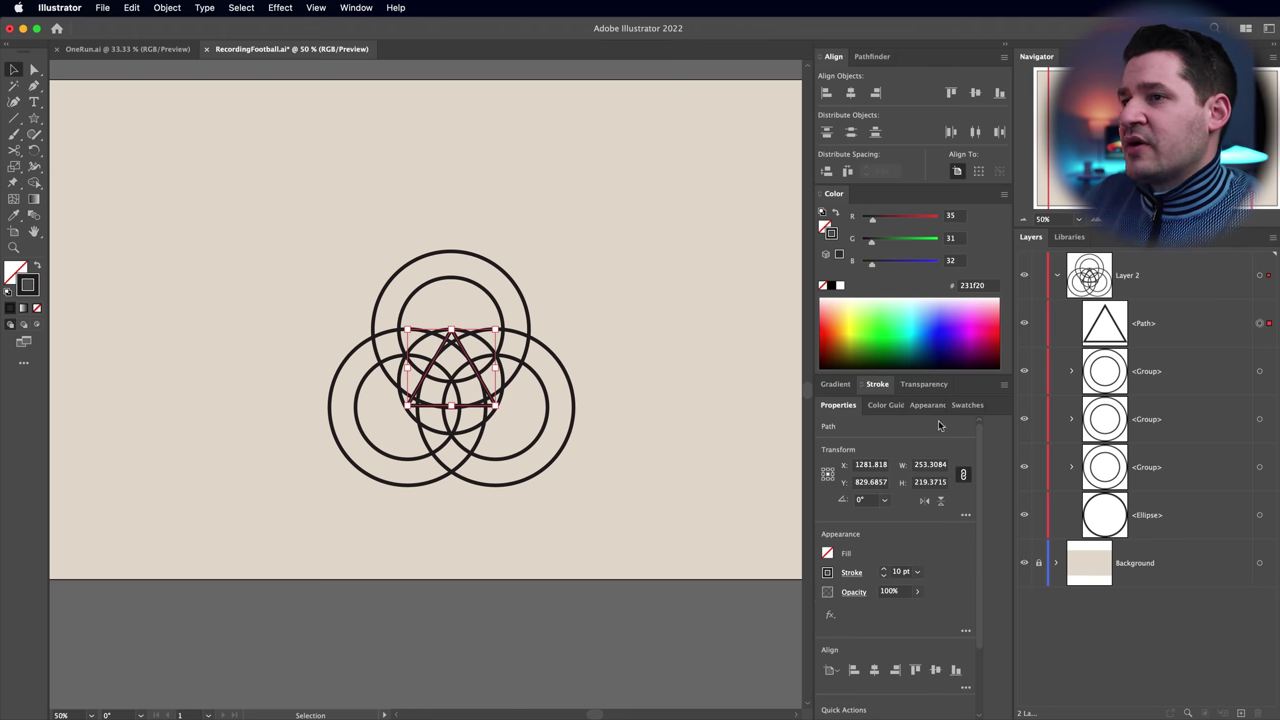
key(Delete)
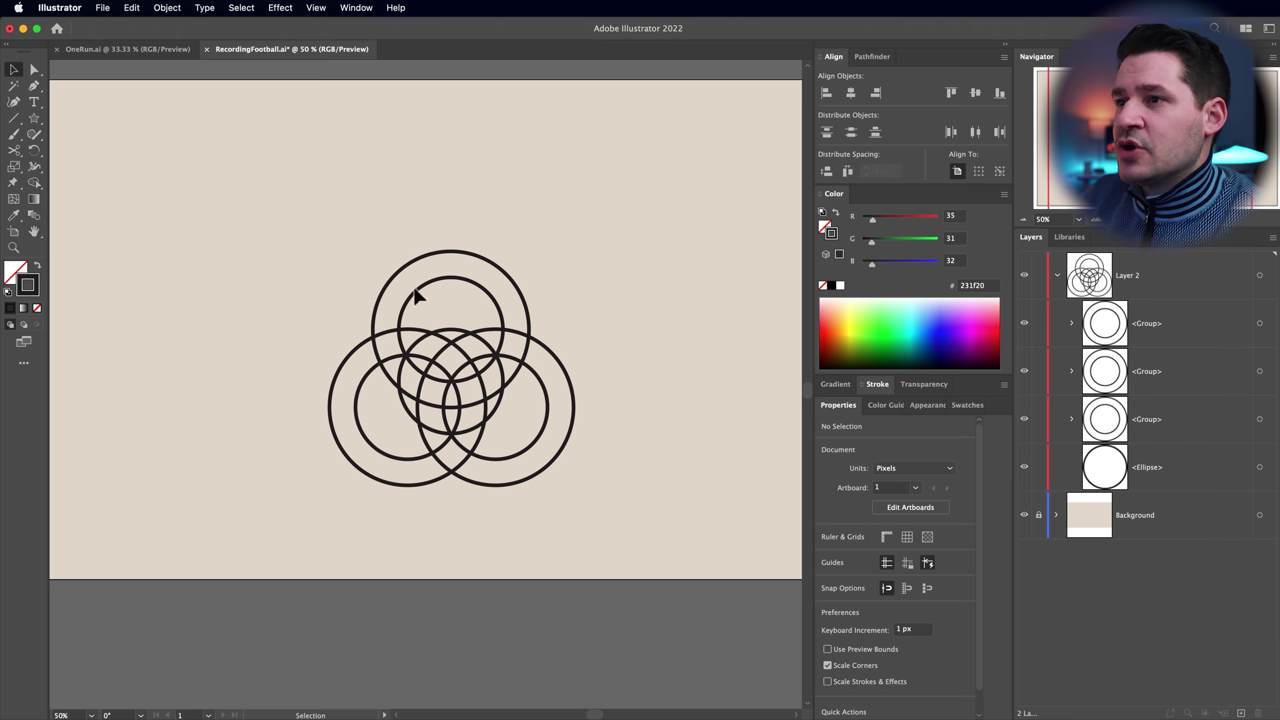
drag(320, 260, 467, 318)
click(620, 363)
scroll(600, 370, up, 2)
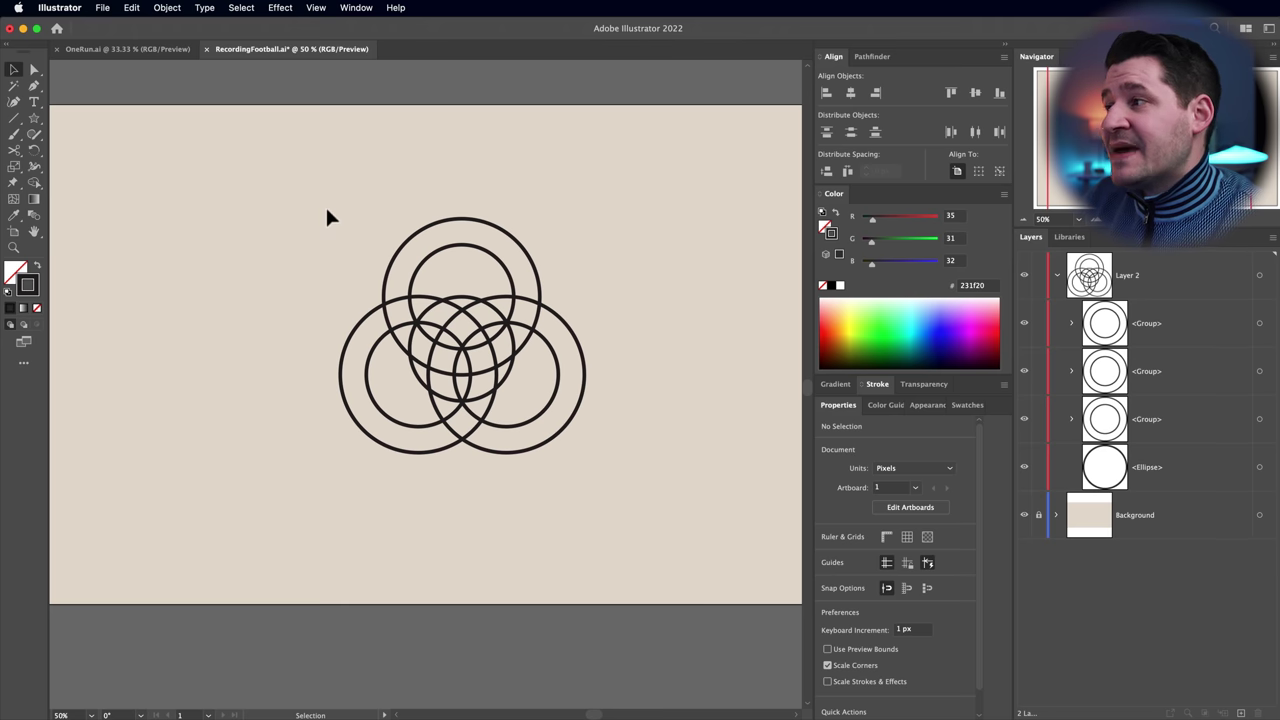
Select all, ungroup the ring groups, then group all the ellipses together
key(super+a)
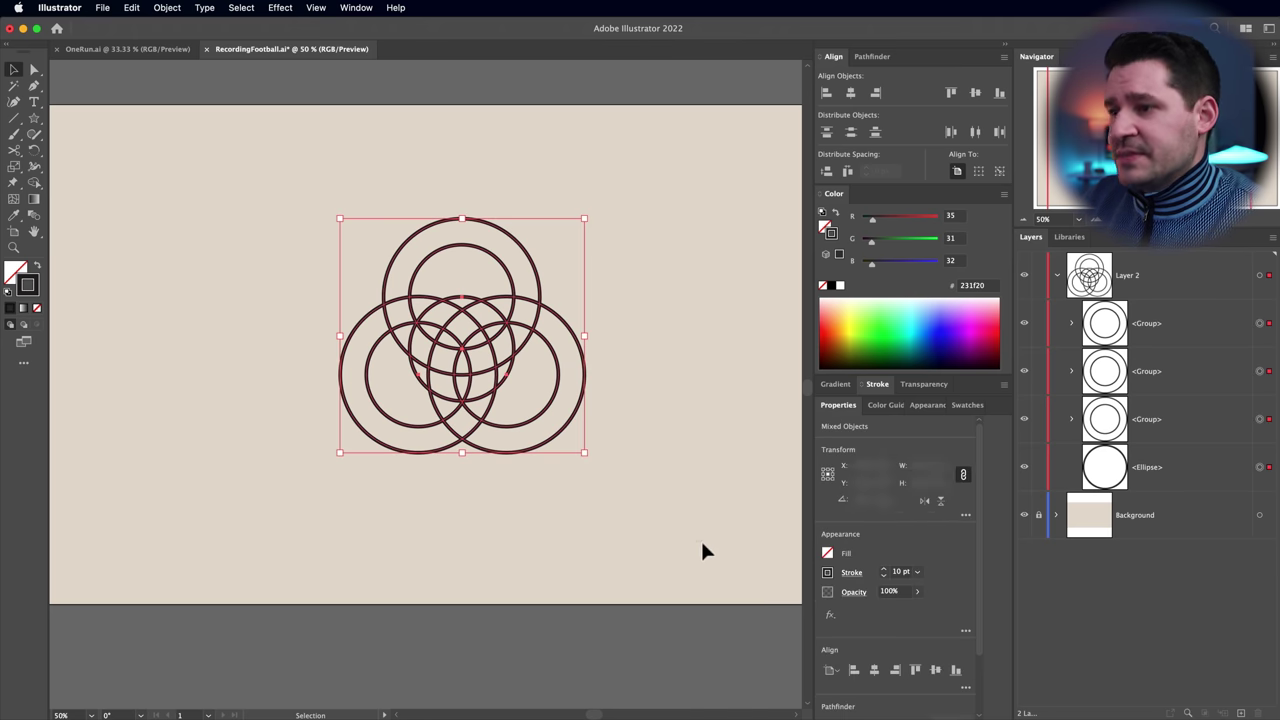
click(160, 7)
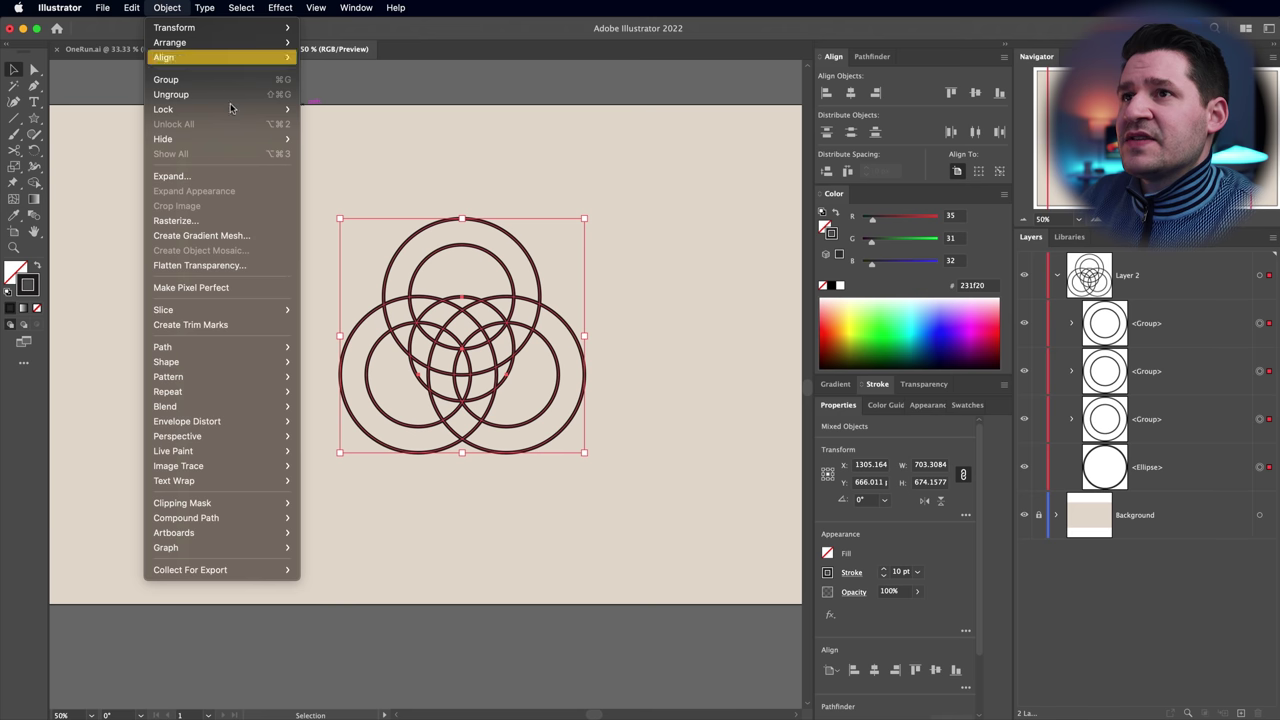
click(210, 92)
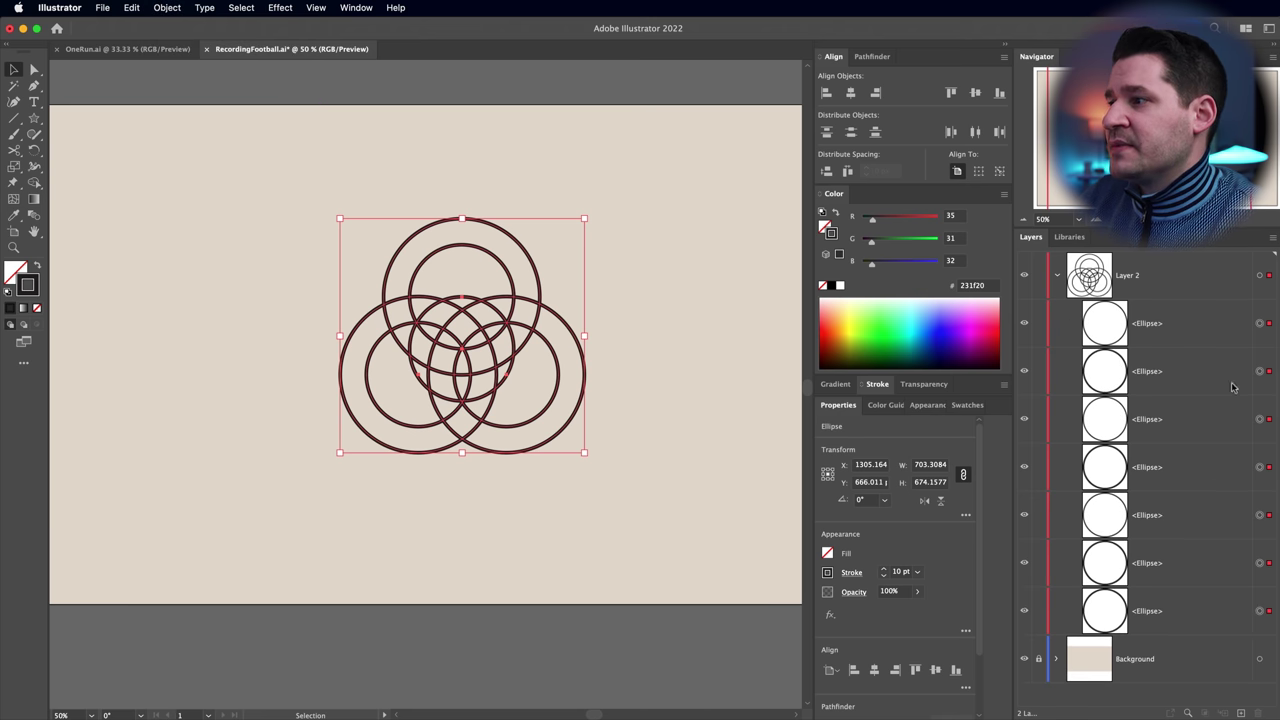
click(165, 8)
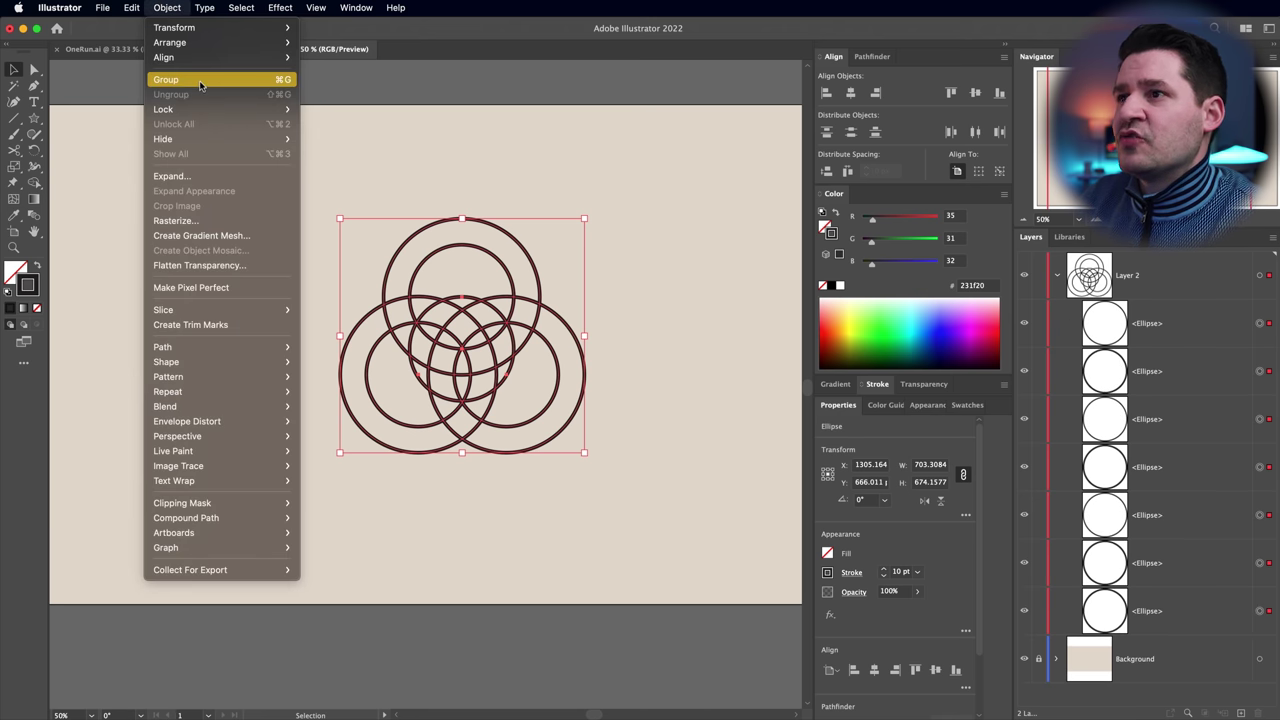
click(205, 86)
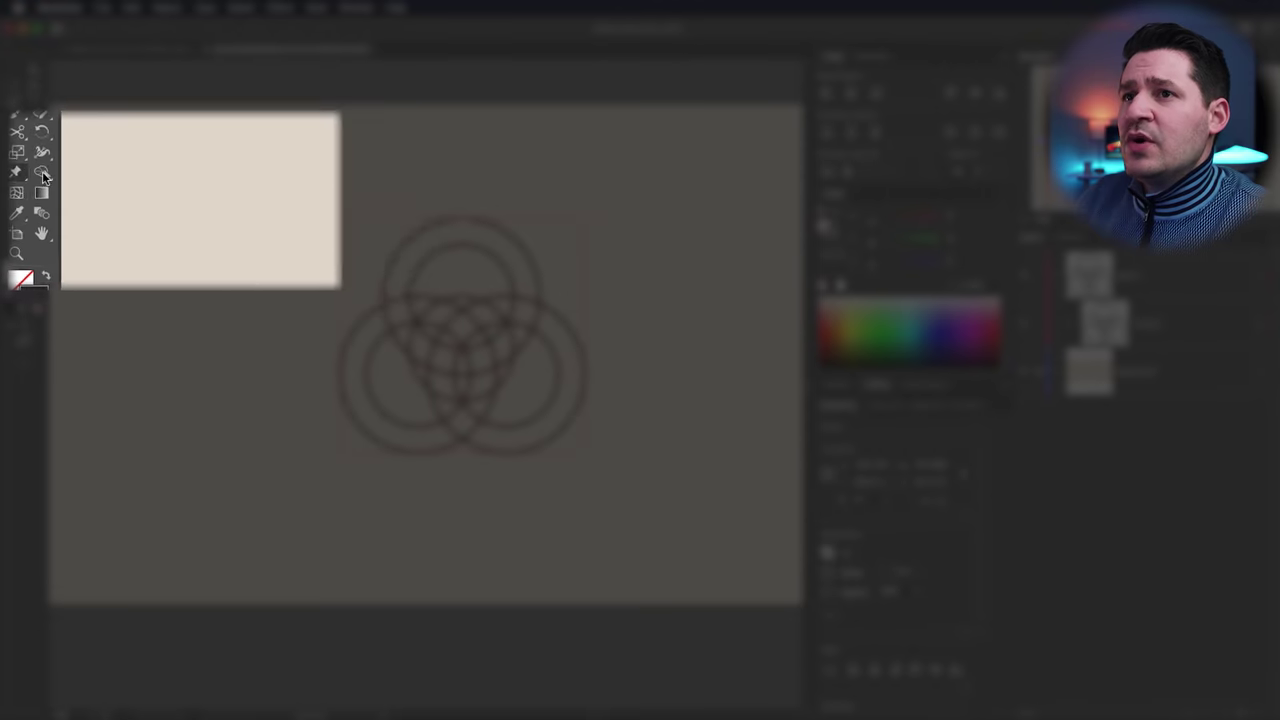
With the Shape Builder, delete the top ring region and the left and right outer crescents
click(34, 182)
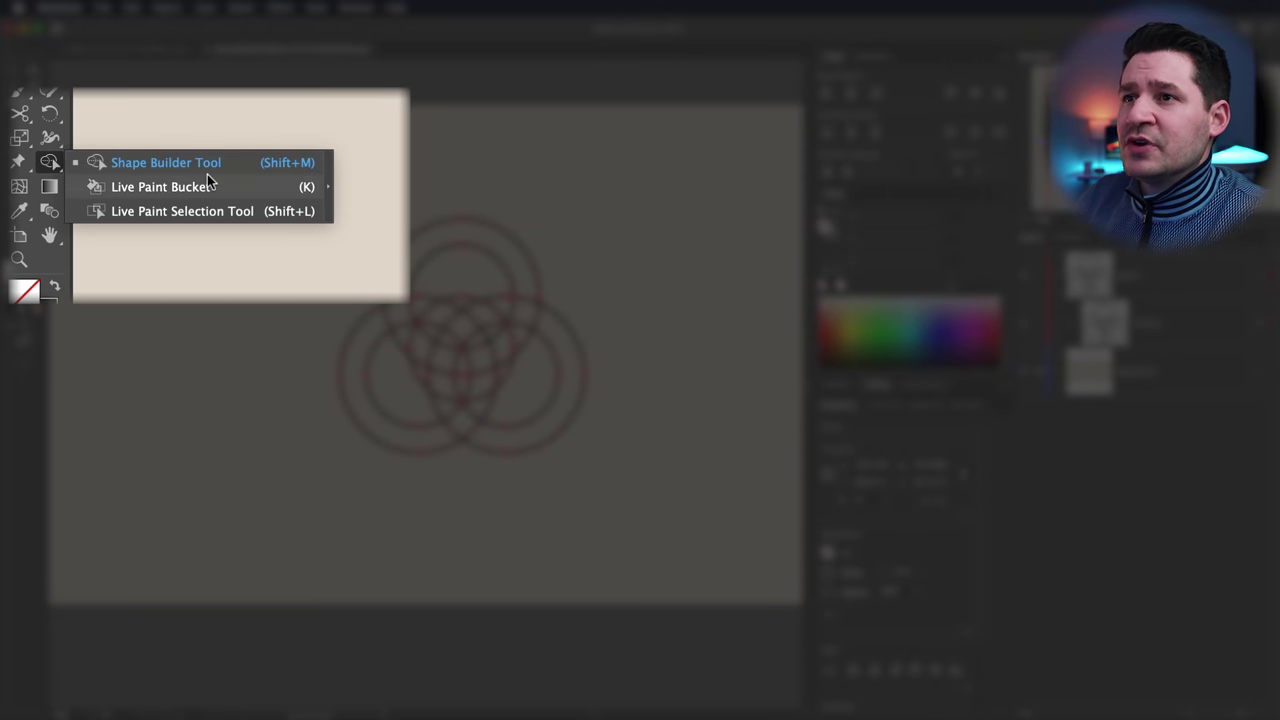
click(277, 164)
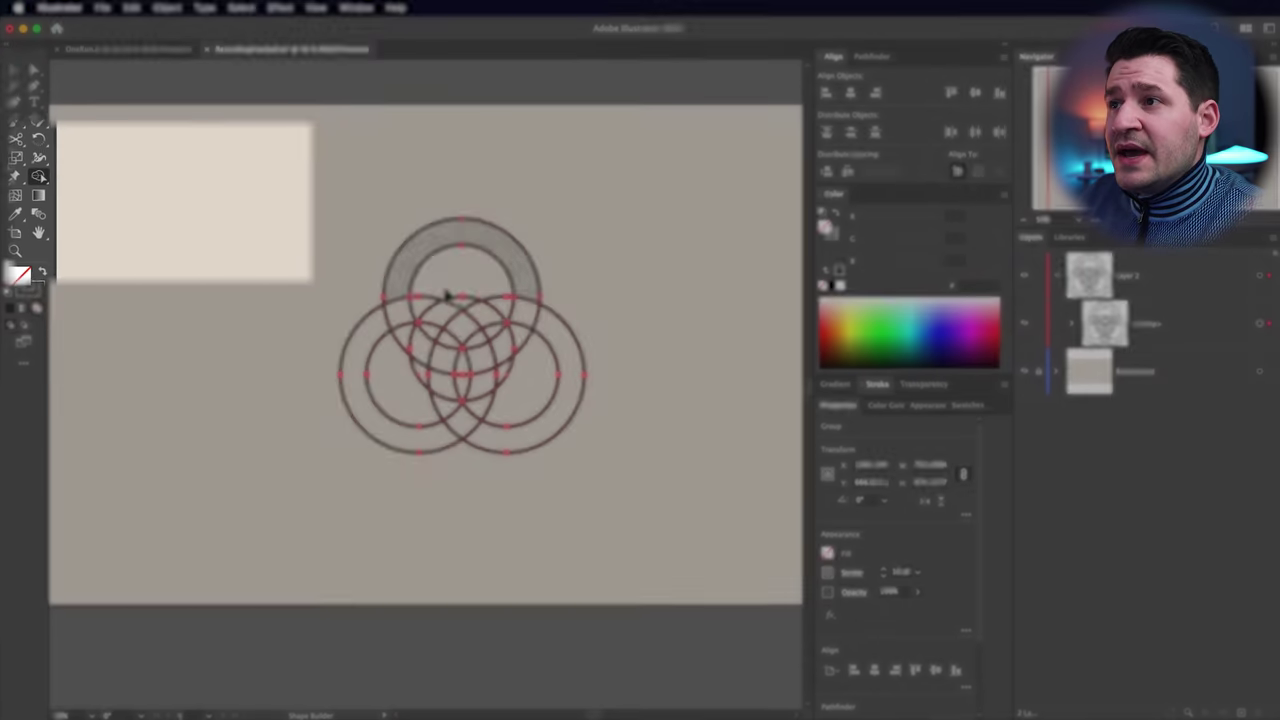
drag(354, 246, 441, 270)
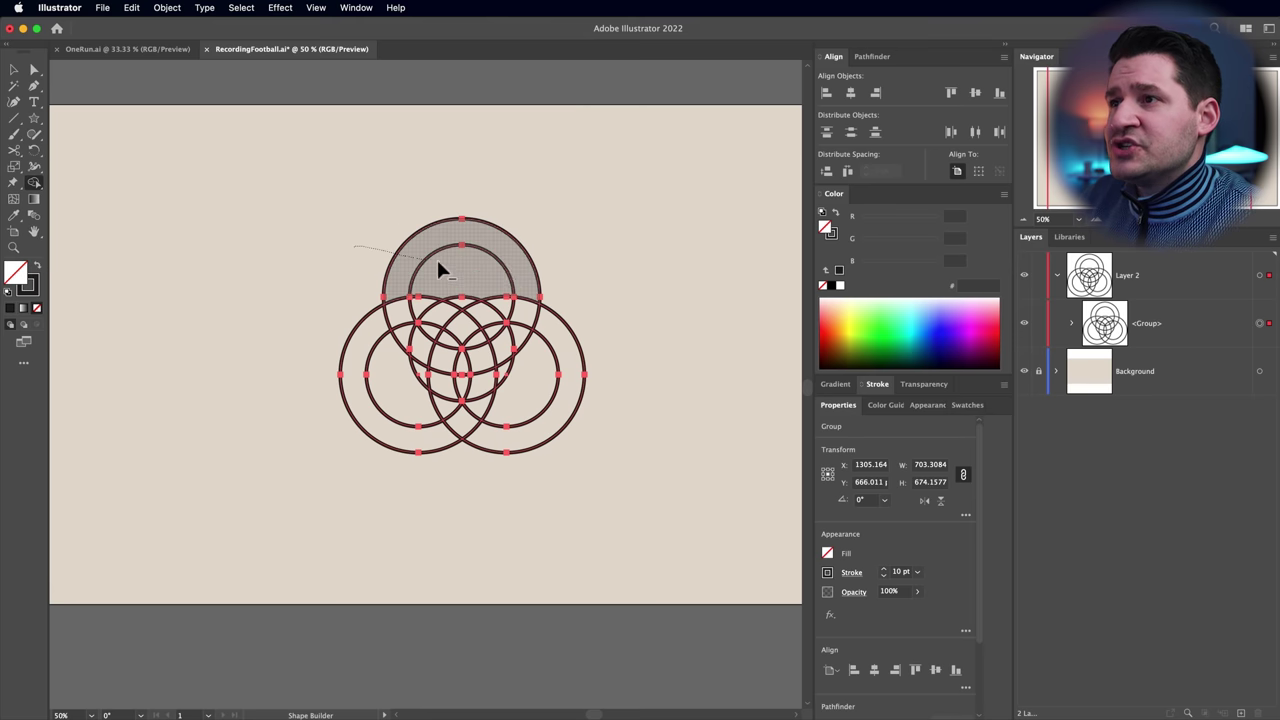
drag(596, 252, 596, 252)
mouse_move(575, 365)
mouse_down()
mouse_move(500, 480)
mouse_move(470, 470)
mouse_up()
drag(325, 305, 450, 503)
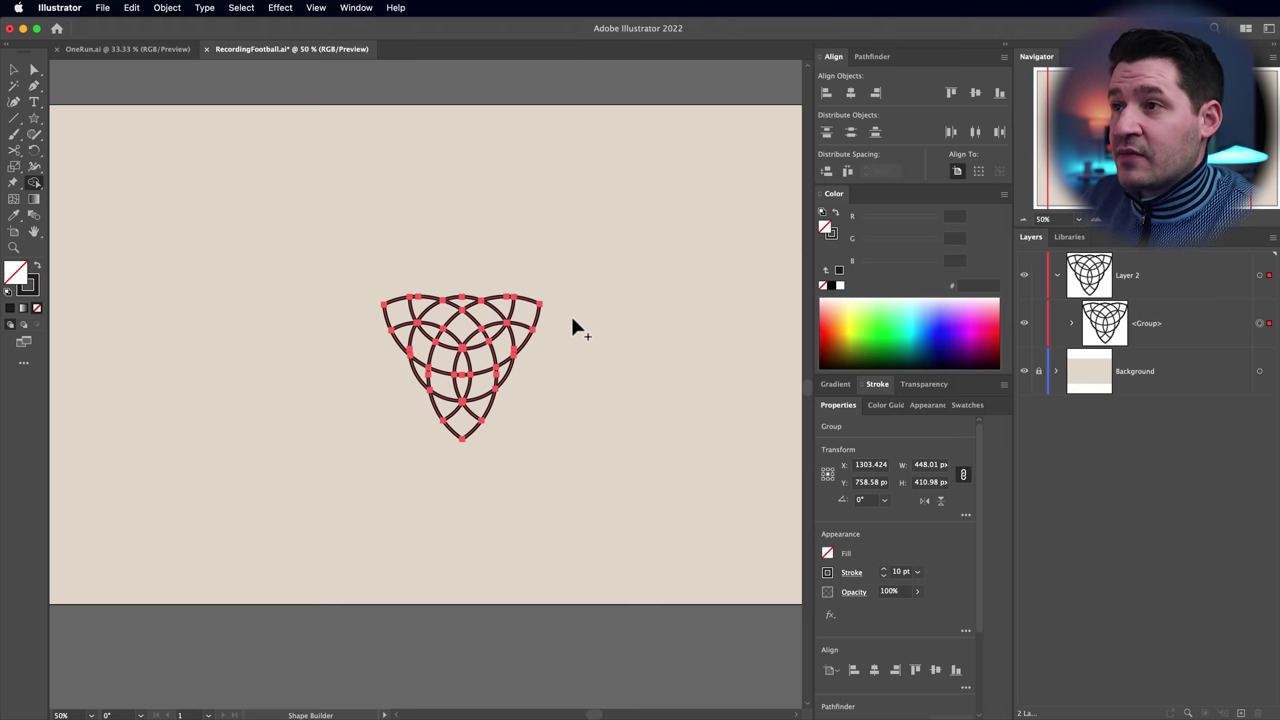
Zoom in and delete the remaining top-left, top-right and bottom outer pieces of the knot
key(z)
click(480, 350)
click(499, 335)
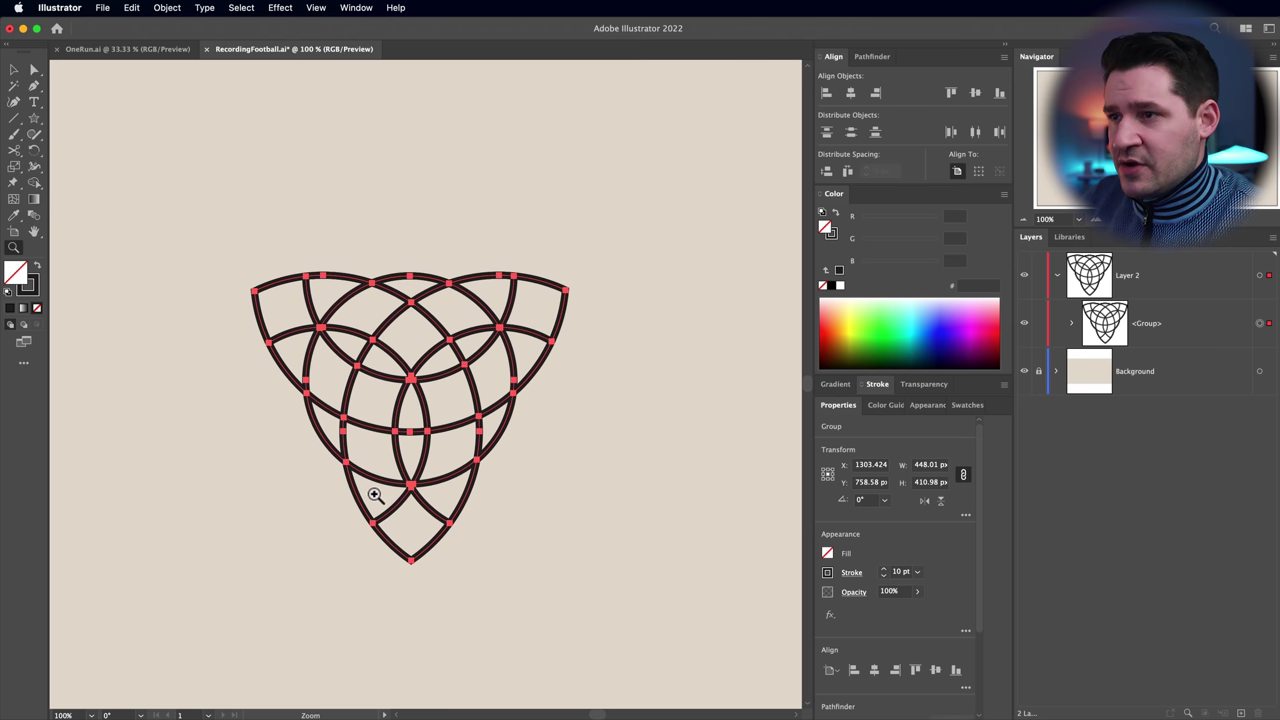
key(shift+m)
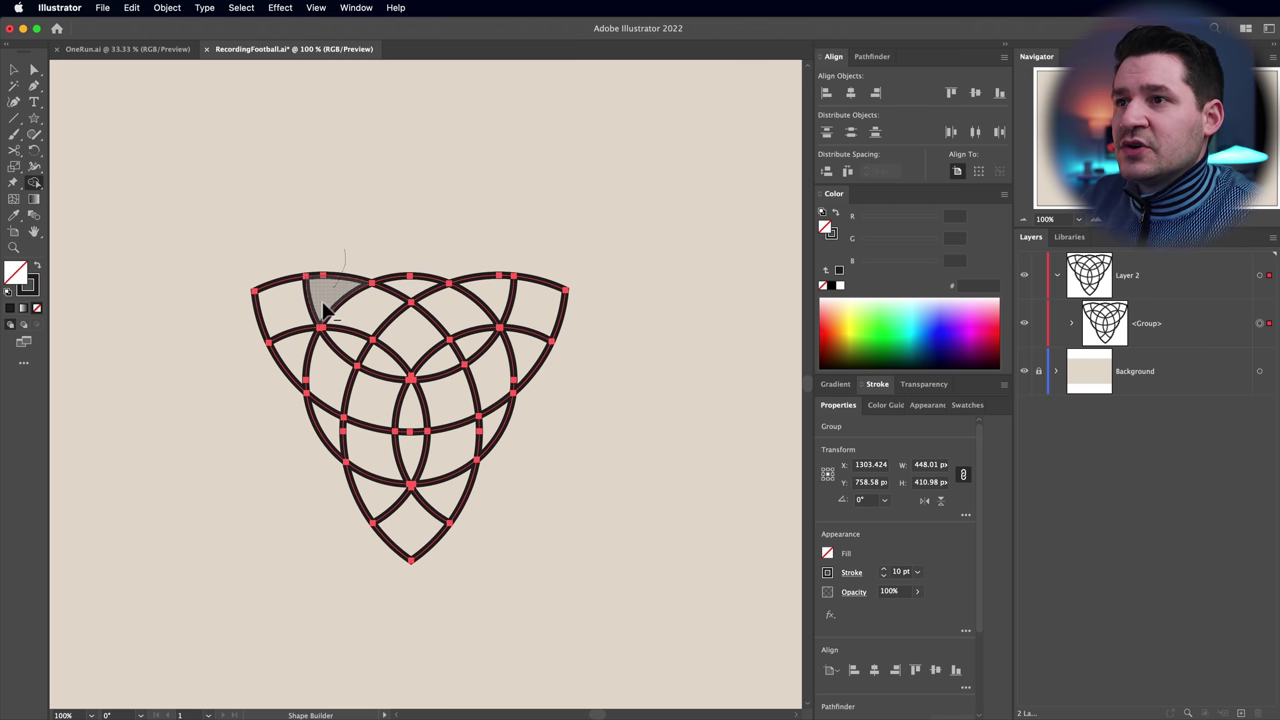
drag(283, 345, 252, 408)
mouse_move(461, 256)
mouse_down()
mouse_move(522, 299)
mouse_move(562, 432)
mouse_move(449, 506)
mouse_move(368, 514)
mouse_up()
drag(378, 561, 380, 563)
mouse_move(514, 521)
mouse_down()
mouse_move(583, 491)
mouse_move(565, 527)
mouse_up()
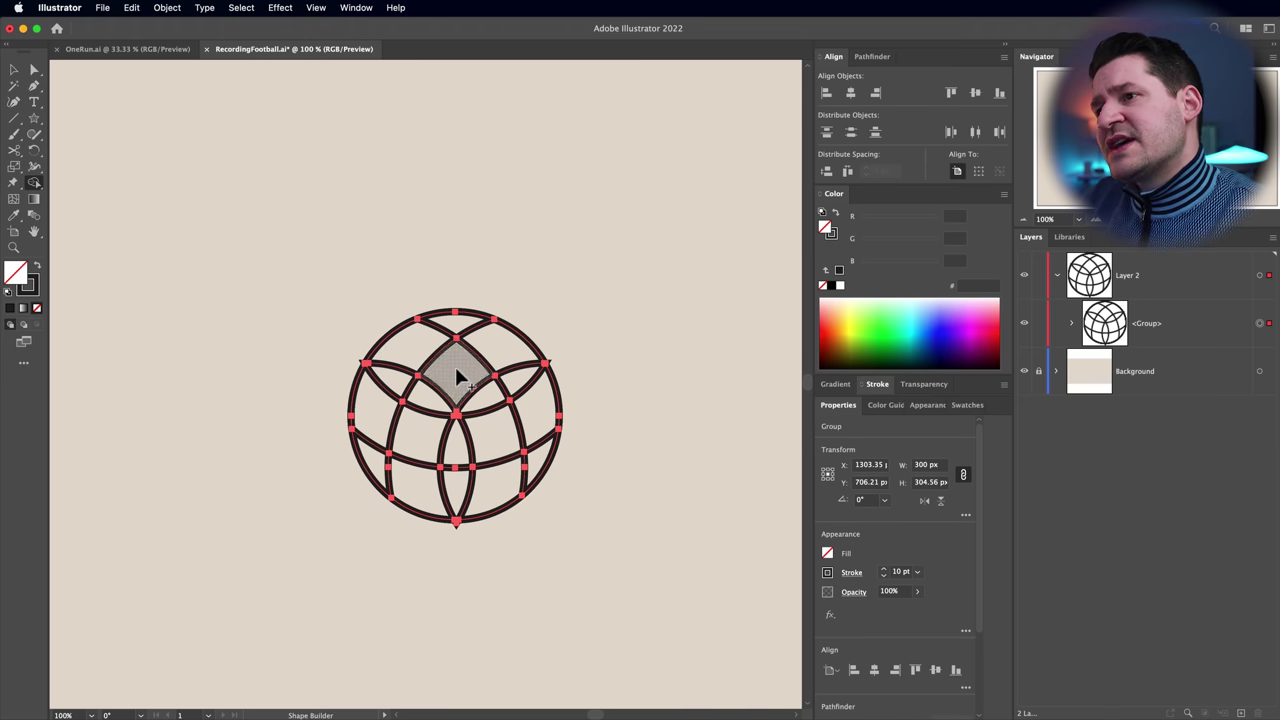
Merge the diamond, centre, right-band and left-side regions into curved volleyball panels
mouse_move(466, 397)
mouse_down()
mouse_move(481, 404)
mouse_move(477, 391)
mouse_up()
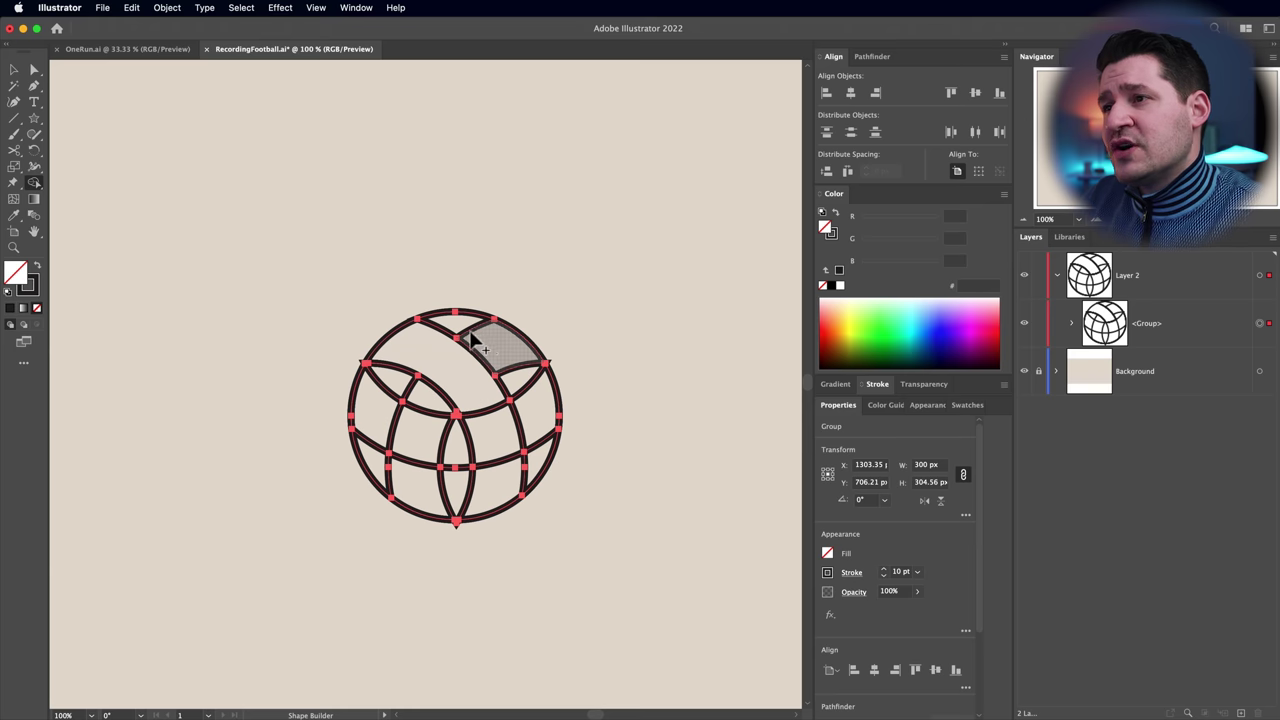
mouse_move(457, 323)
mouse_down()
mouse_move(519, 373)
mouse_move(499, 433)
mouse_move(451, 429)
mouse_up()
mouse_move(534, 457)
mouse_down()
mouse_move(490, 500)
mouse_move(448, 504)
mouse_up()
drag(440, 500, 420, 385)
drag(392, 478, 398, 385)
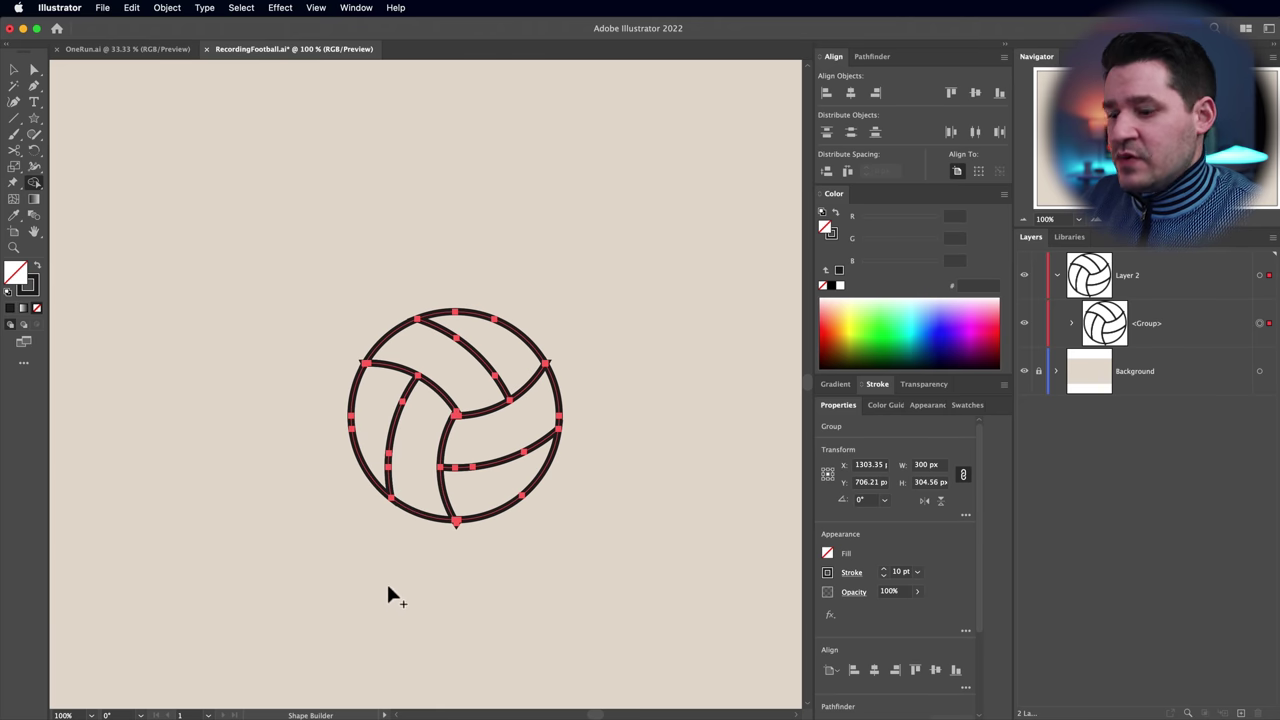
Check the finished volleyball group, fit the artboard, then zoom back in to 100%
key(v)
click(480, 625)
drag(547, 518, 591, 466)
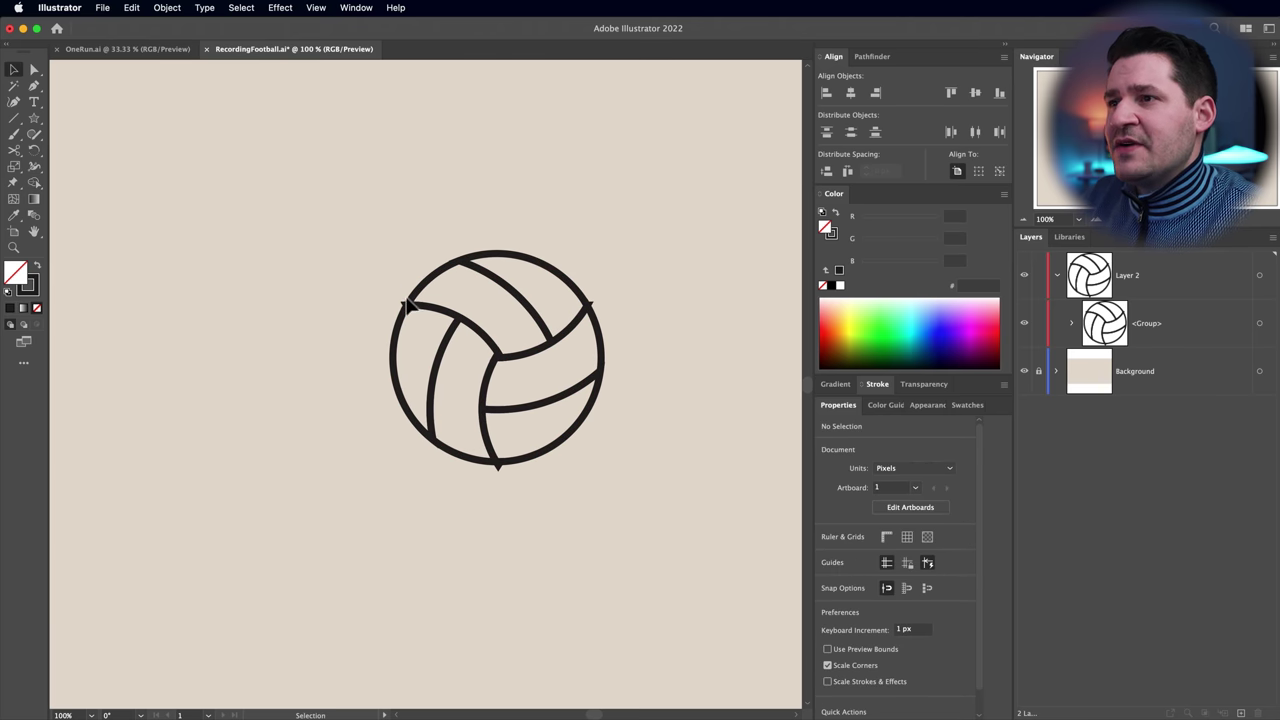
key(alt+super+8)
key(alt+super+8)
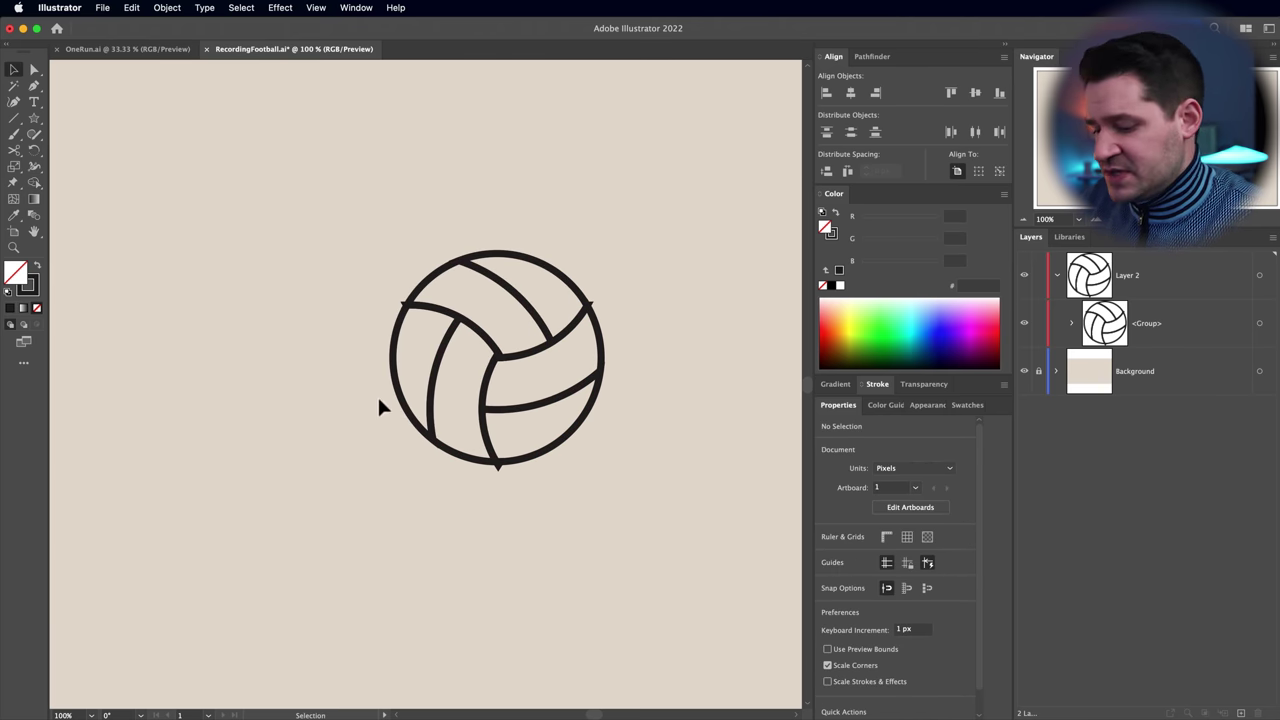
scroll(344, 340, right, 1)
key(super+a)
scroll(602, 466, up, 2)
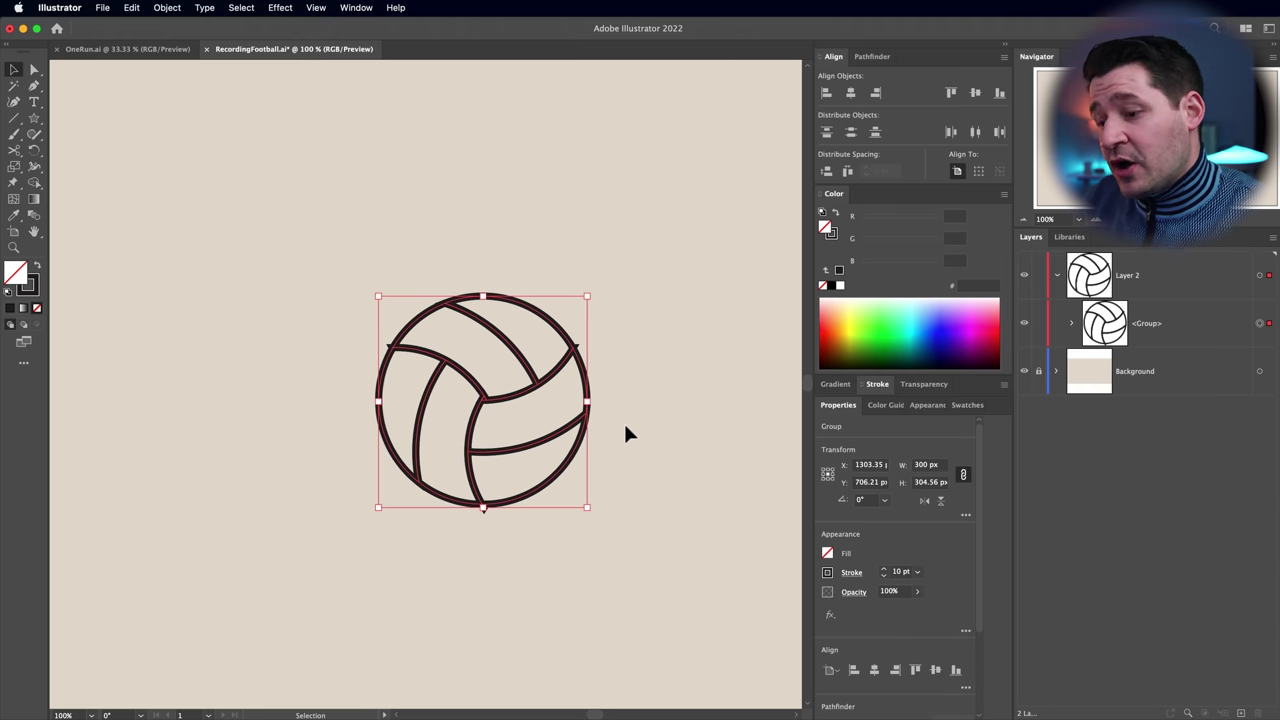
key(super+0)
click(599, 419)
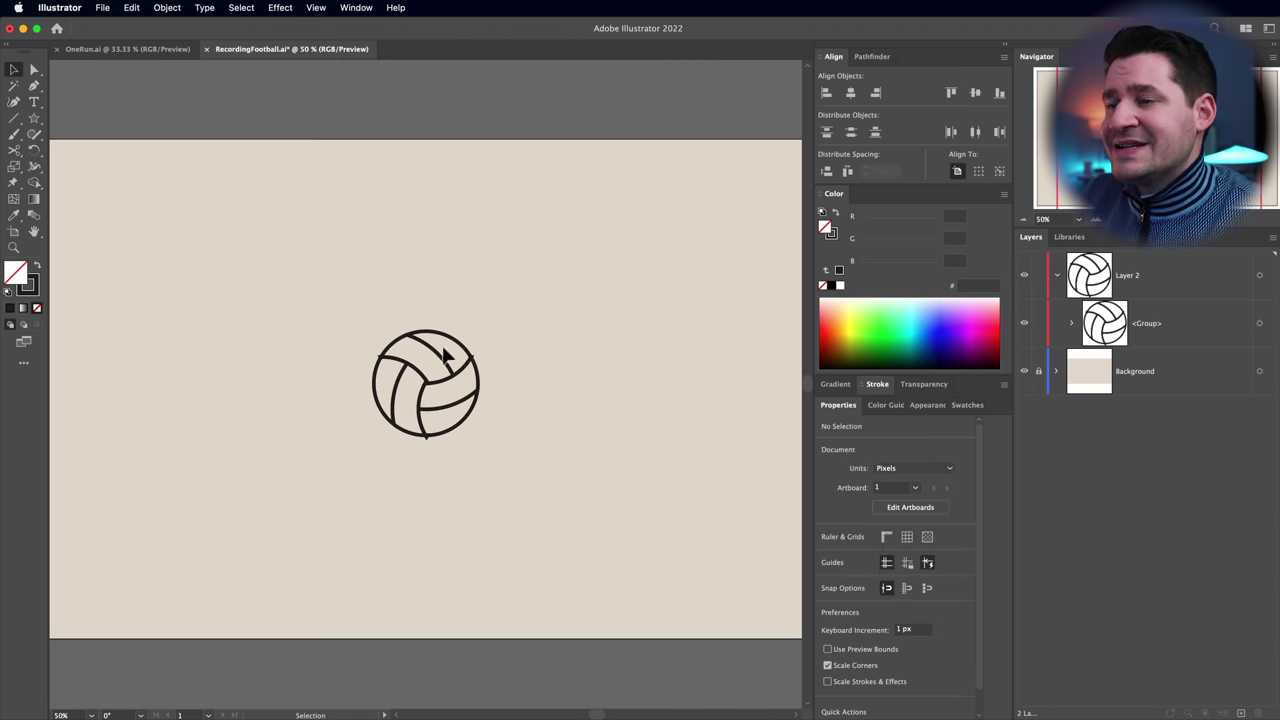
key(z)
click(449, 400)
click(557, 329)
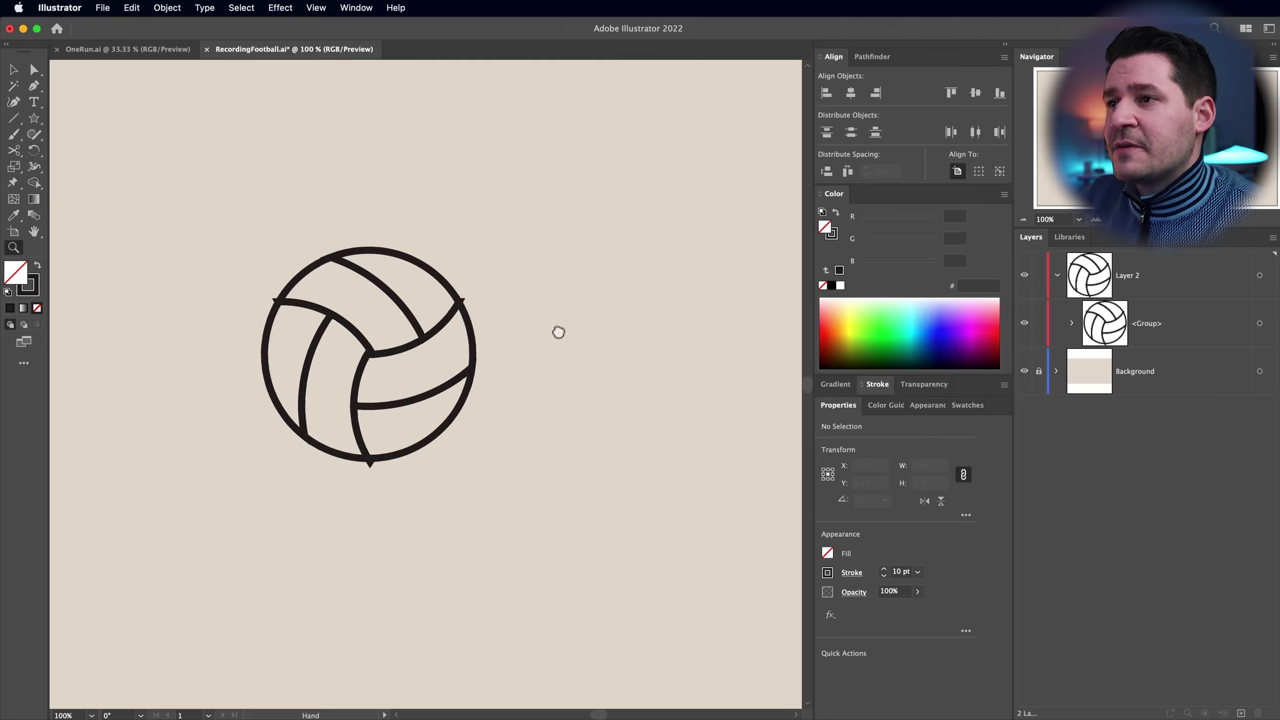
Expand the volleyball group in Layers and send selected triangle paths behind the curved panels
click(1072, 324)
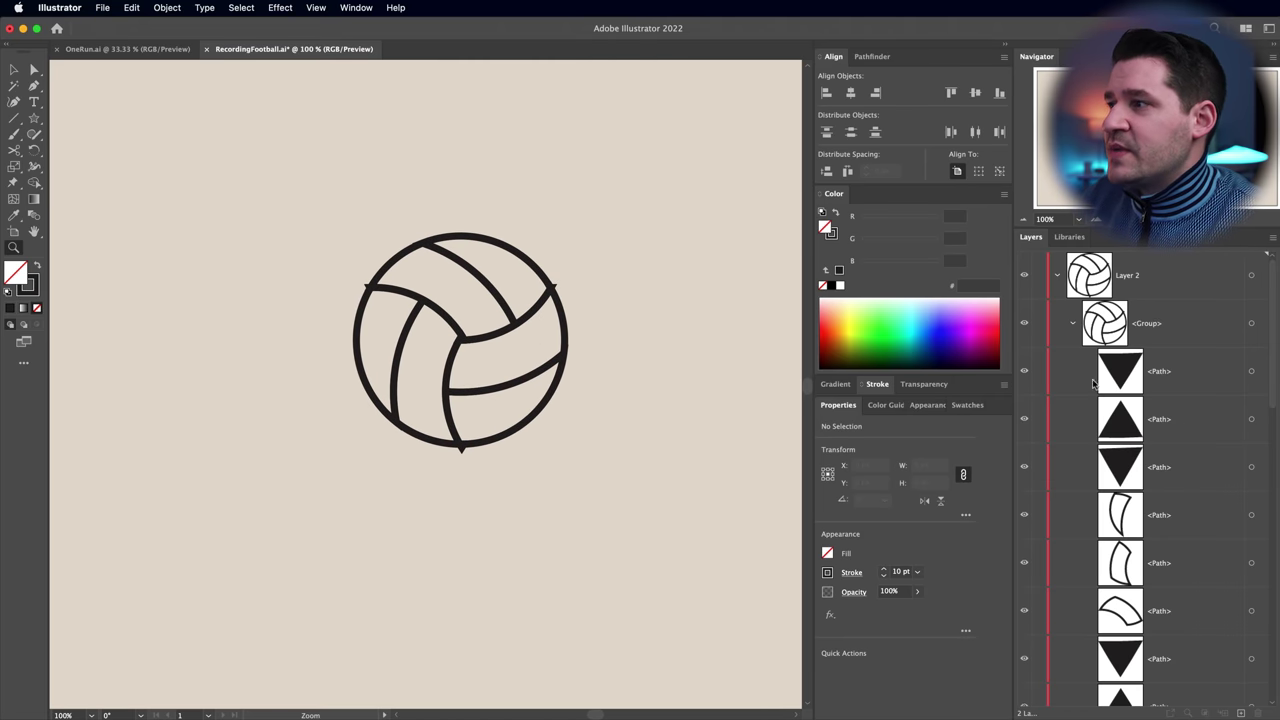
click(1251, 371)
shift+click(1251, 467)
key(super+[)
key(super+shift+a)
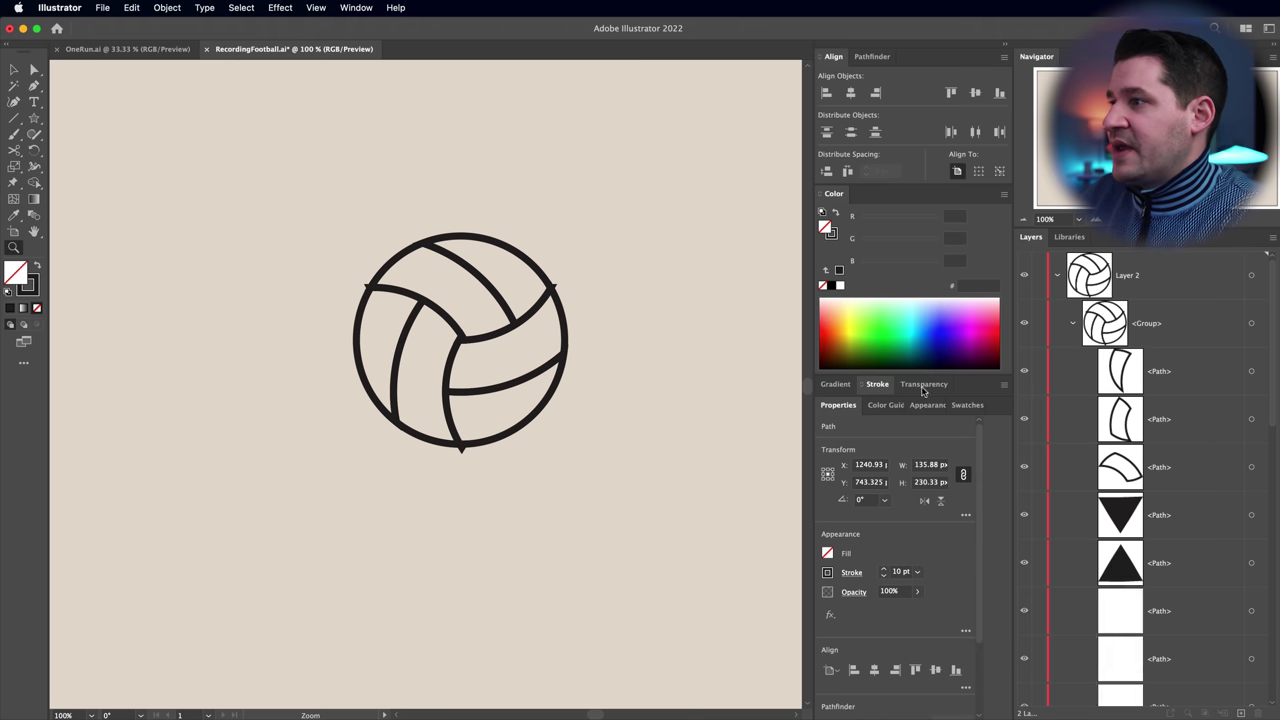
click(1252, 516)
scroll(1245, 500, down, 5)
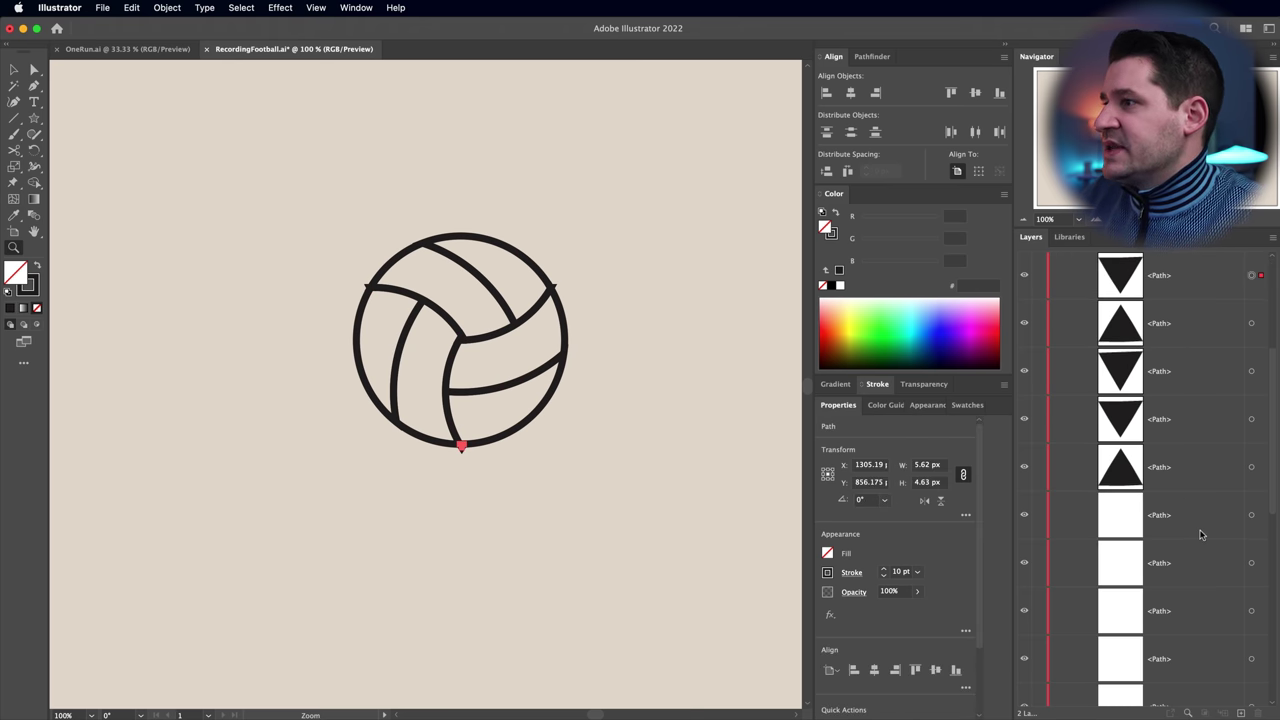
shift+click(1251, 467)
key(super+[)
key(super+shift+a)
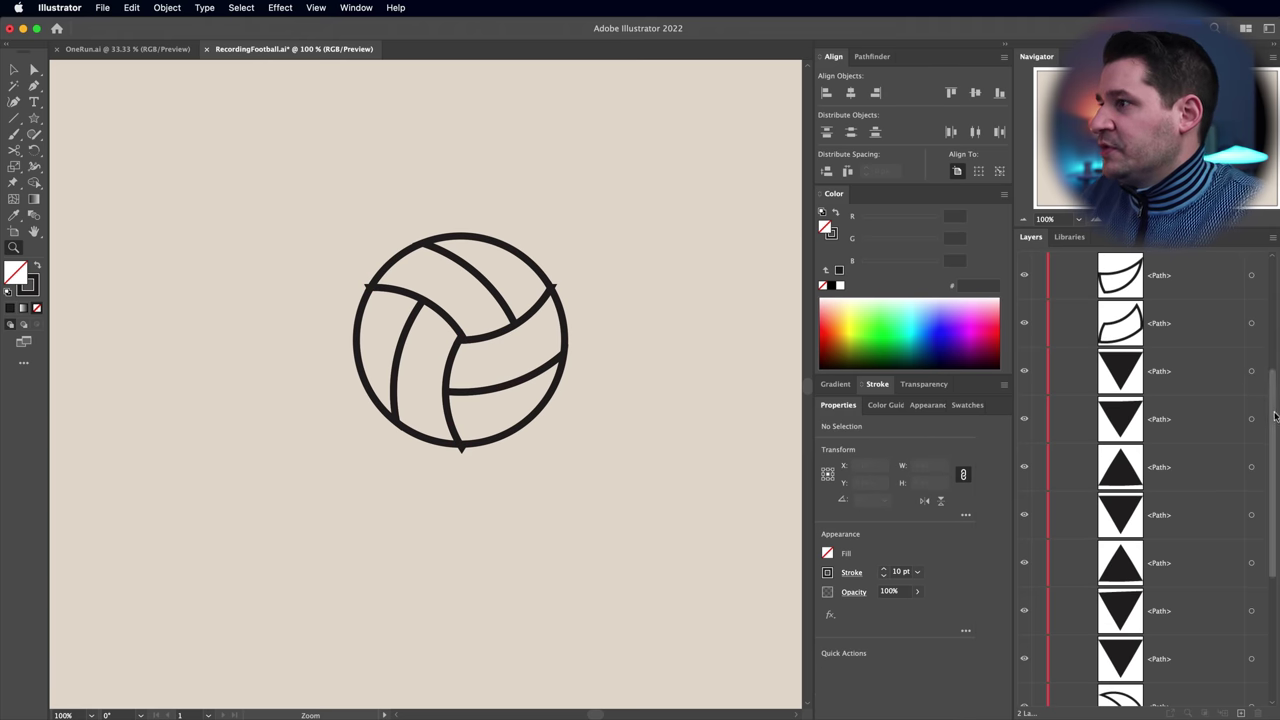
Send the other triangle paths backward, then delete the four stray triangle paths
click(1251, 371)
shift+click(1251, 658)
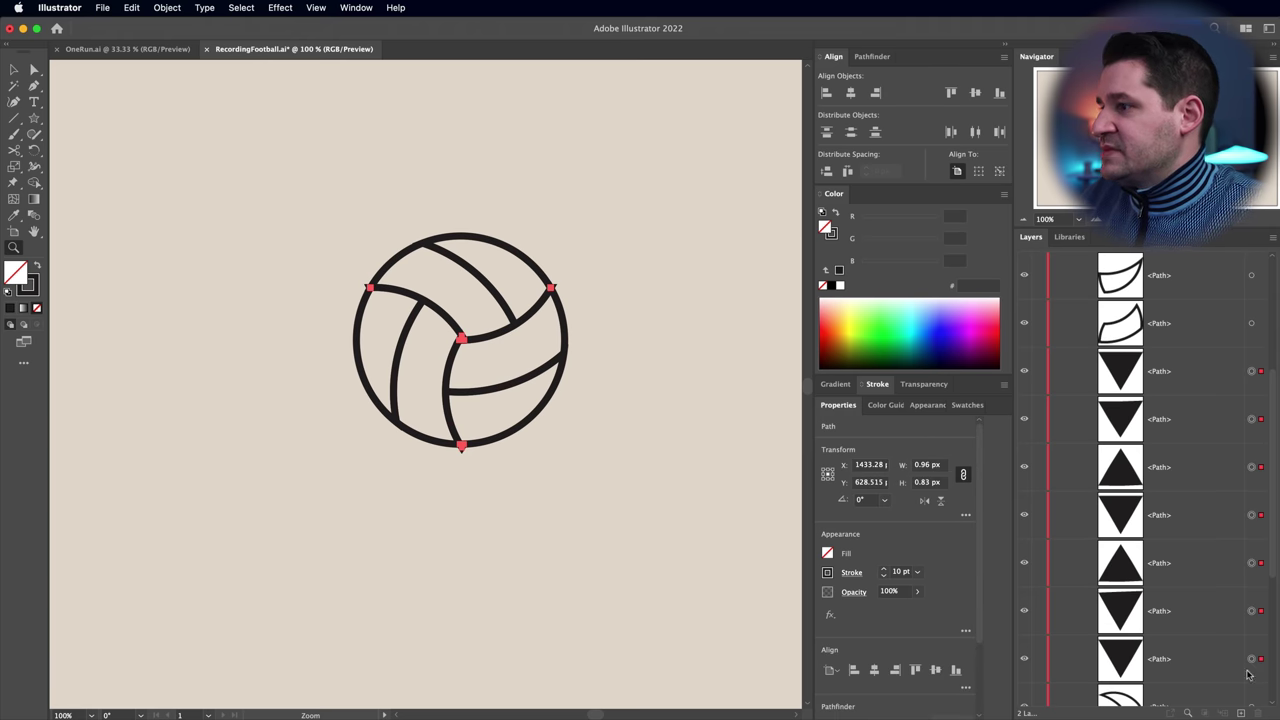
key(super+[)
key(super+shift+a)
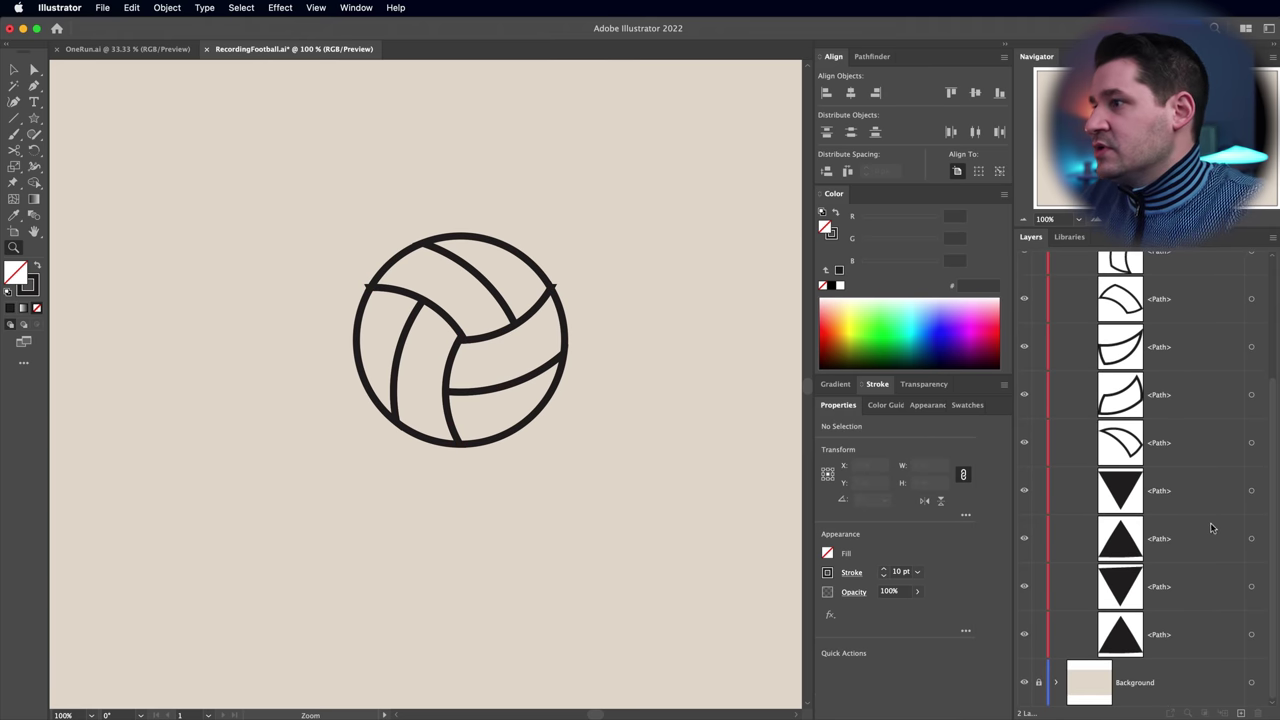
click(1251, 490)
shift+click(1251, 634)
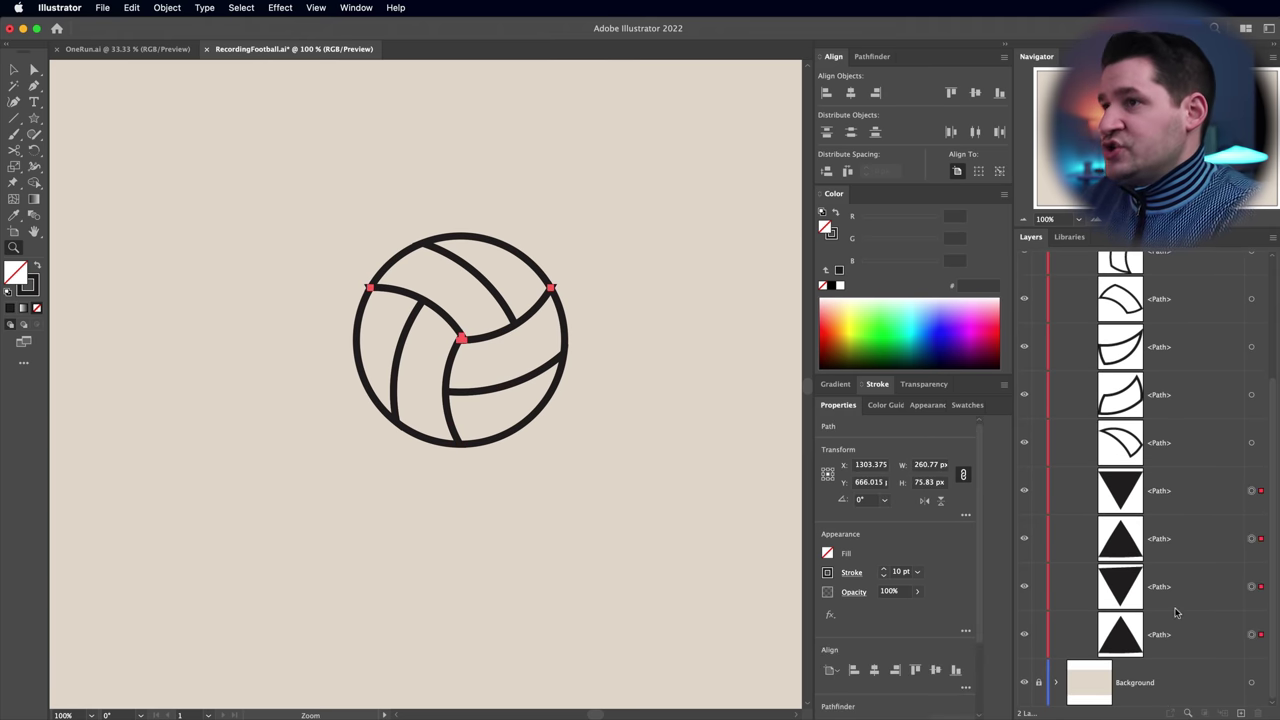
key(Delete)
key(v)
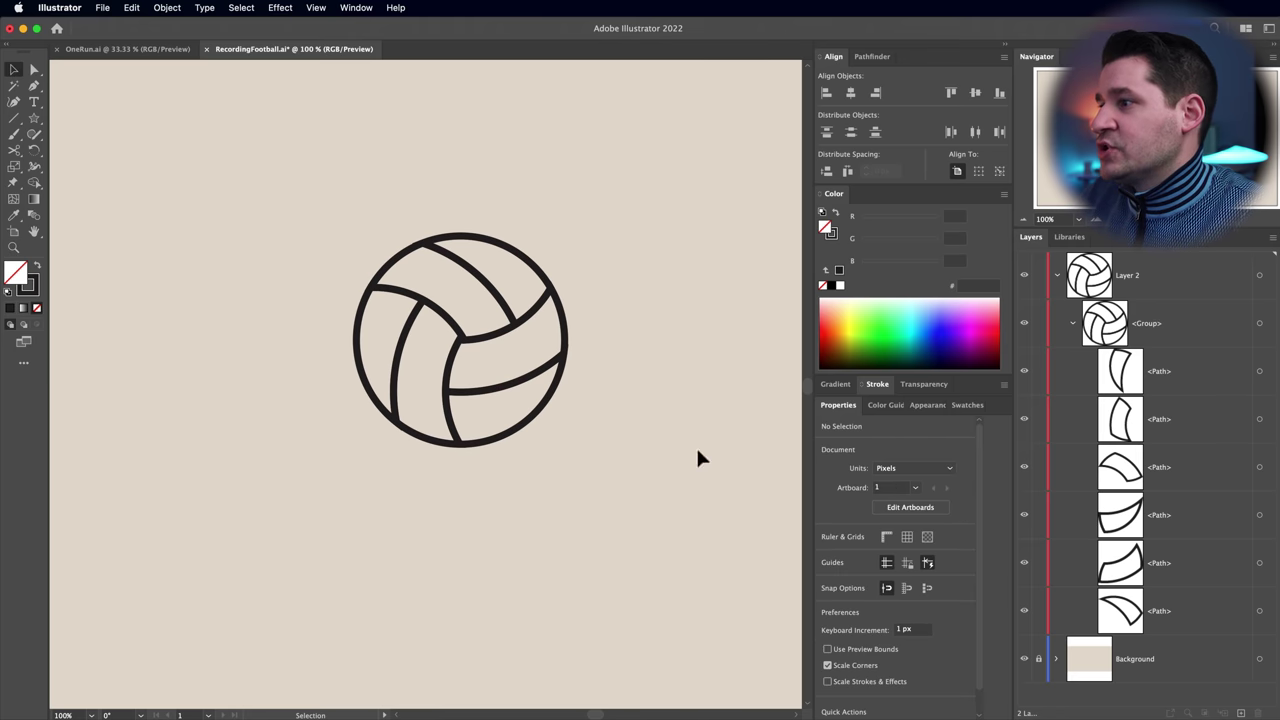
Raise the volleyball's stroke weight to 20 pt
drag(294, 172, 628, 512)
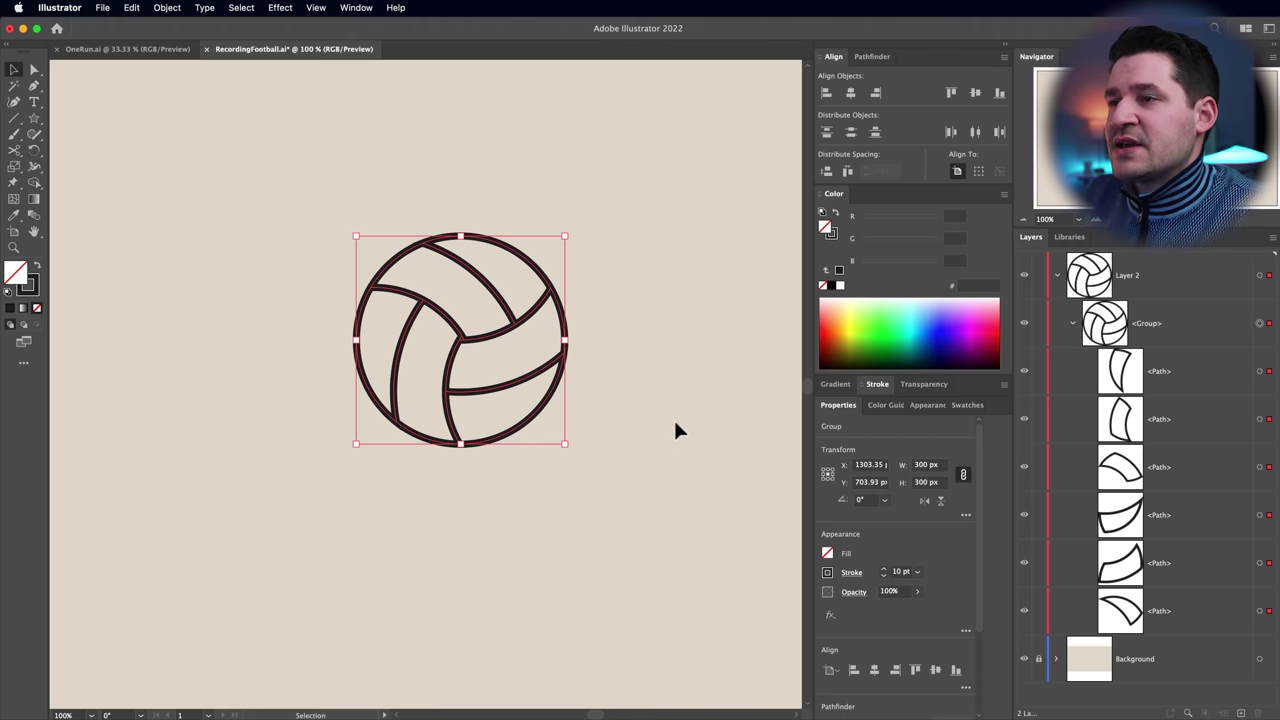
click(884, 571)
click(884, 571)
click(884, 571)
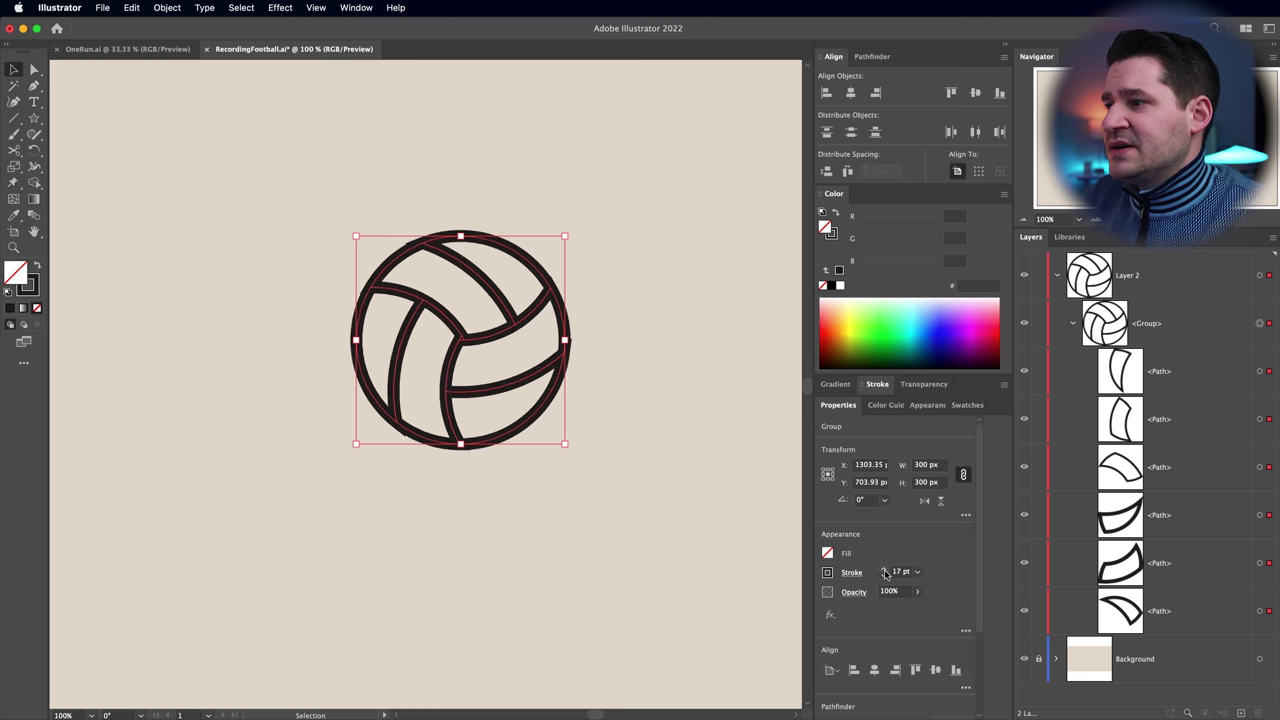
click(884, 571)
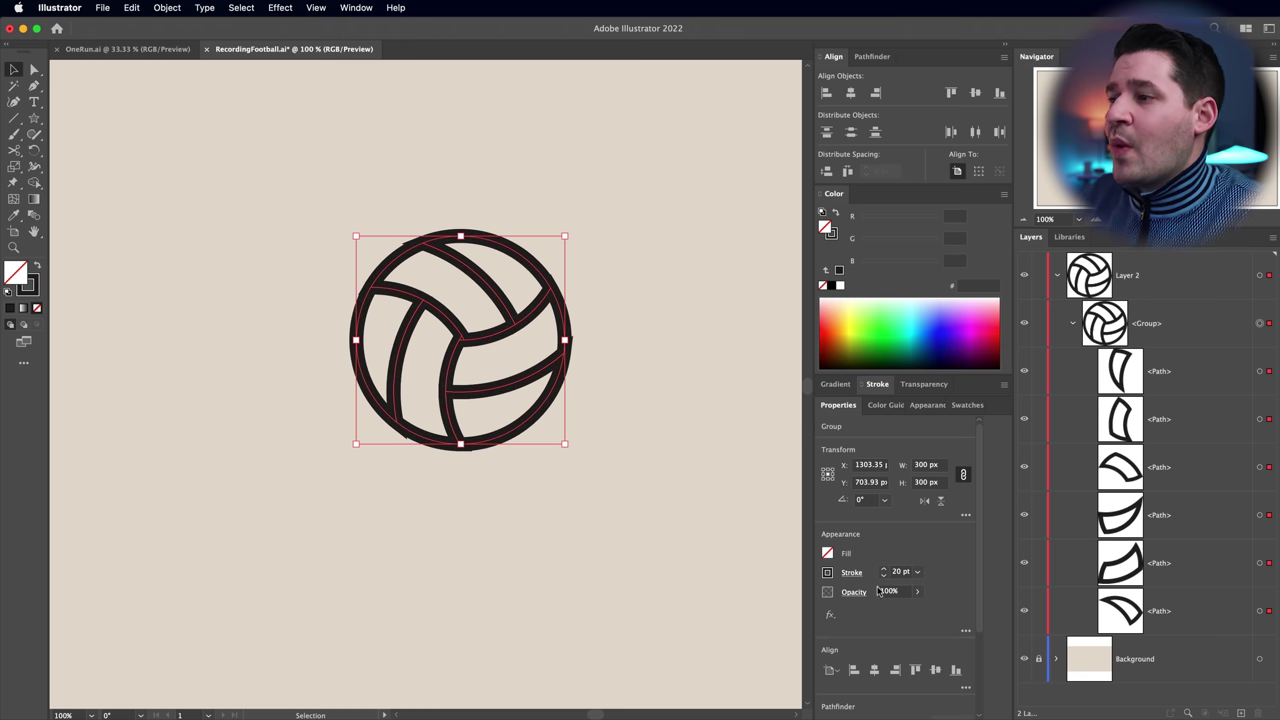
click(655, 556)
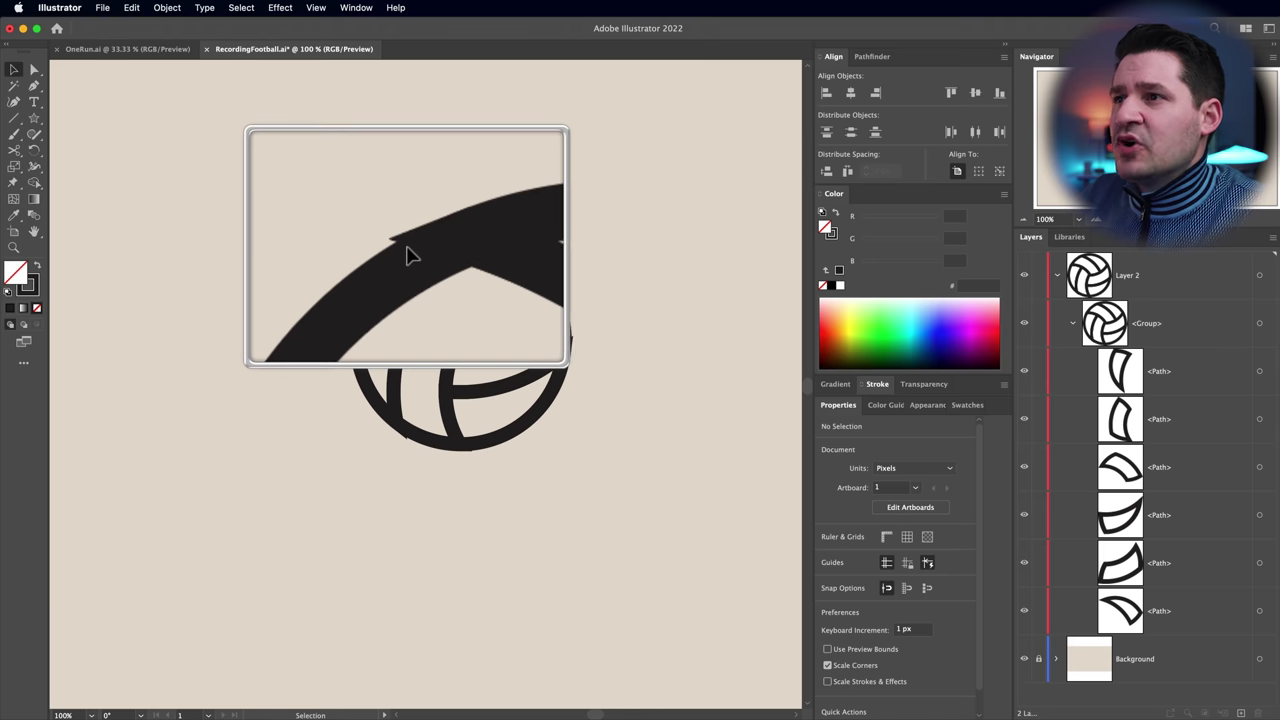
Give the volleyball strokes Round Join and Round Cap in the Stroke panel
drag(622, 160, 286, 522)
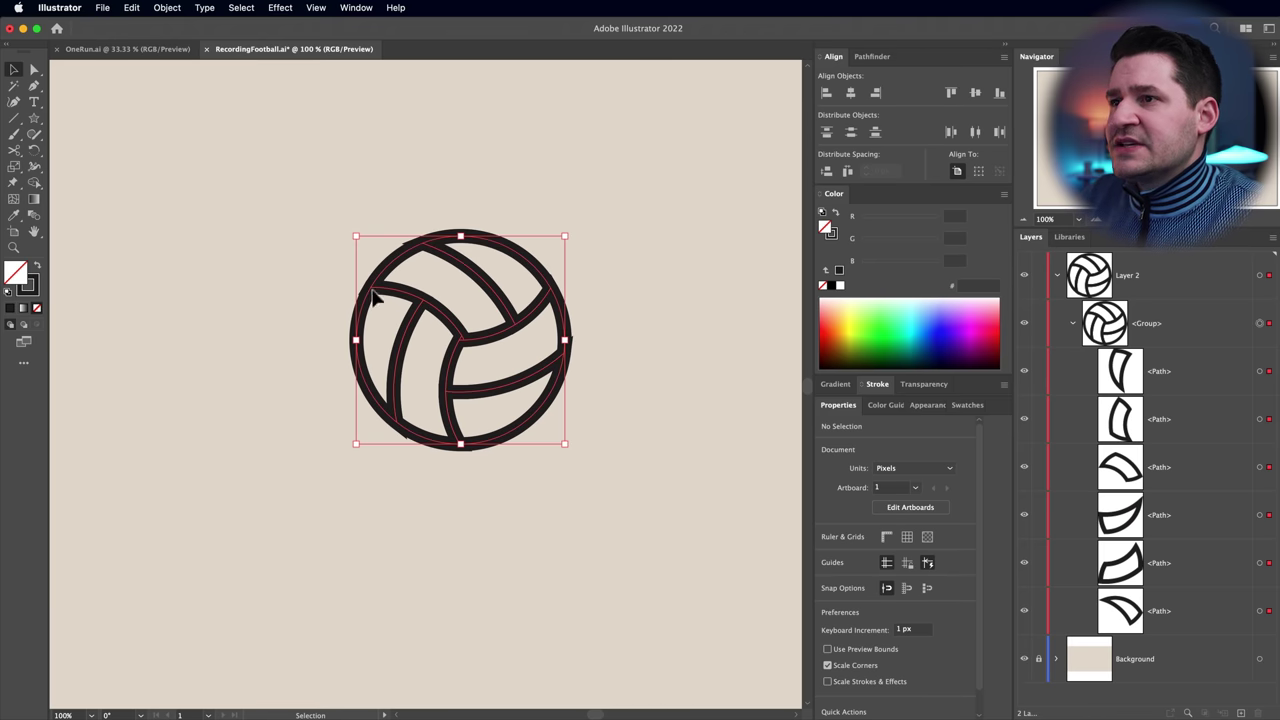
click(849, 573)
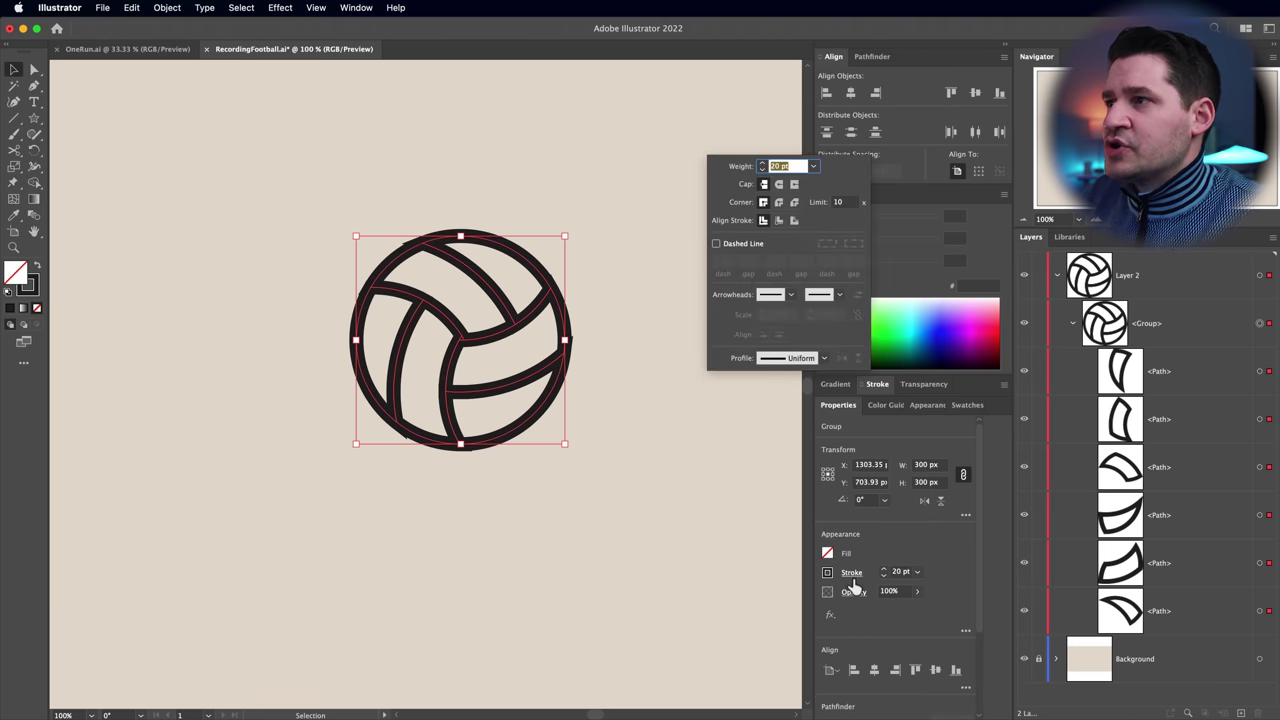
click(767, 200)
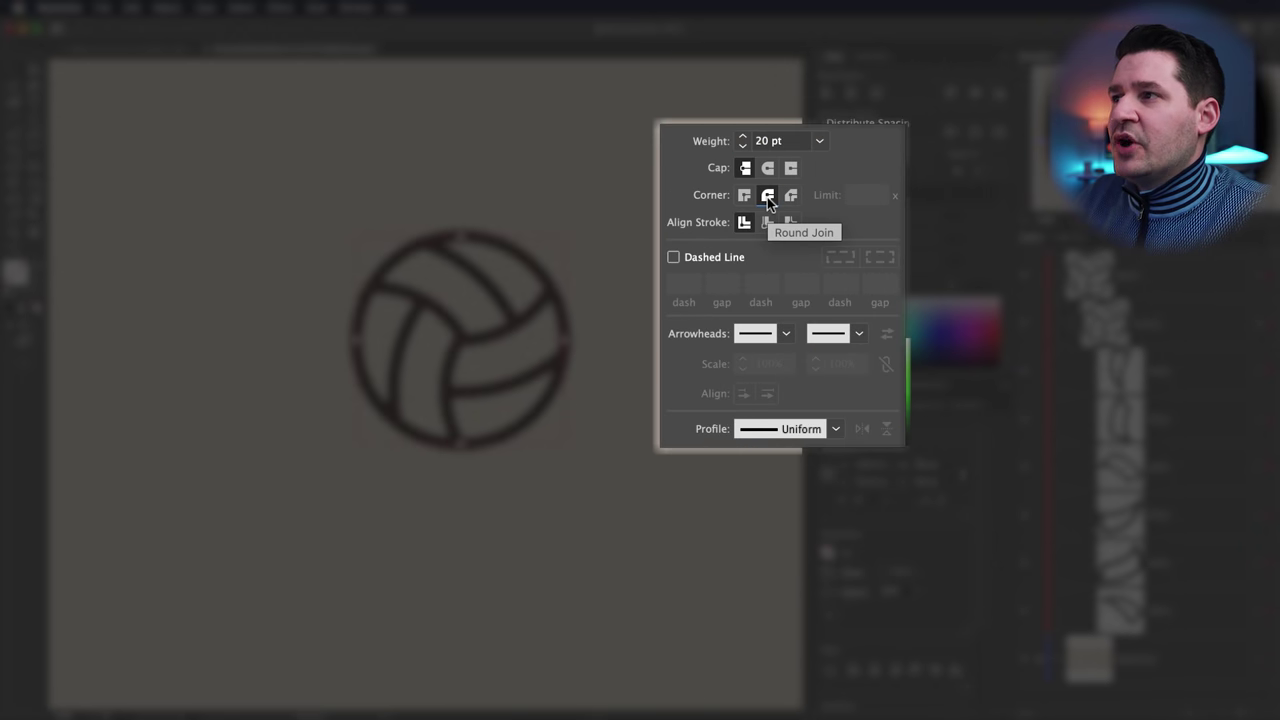
click(768, 169)
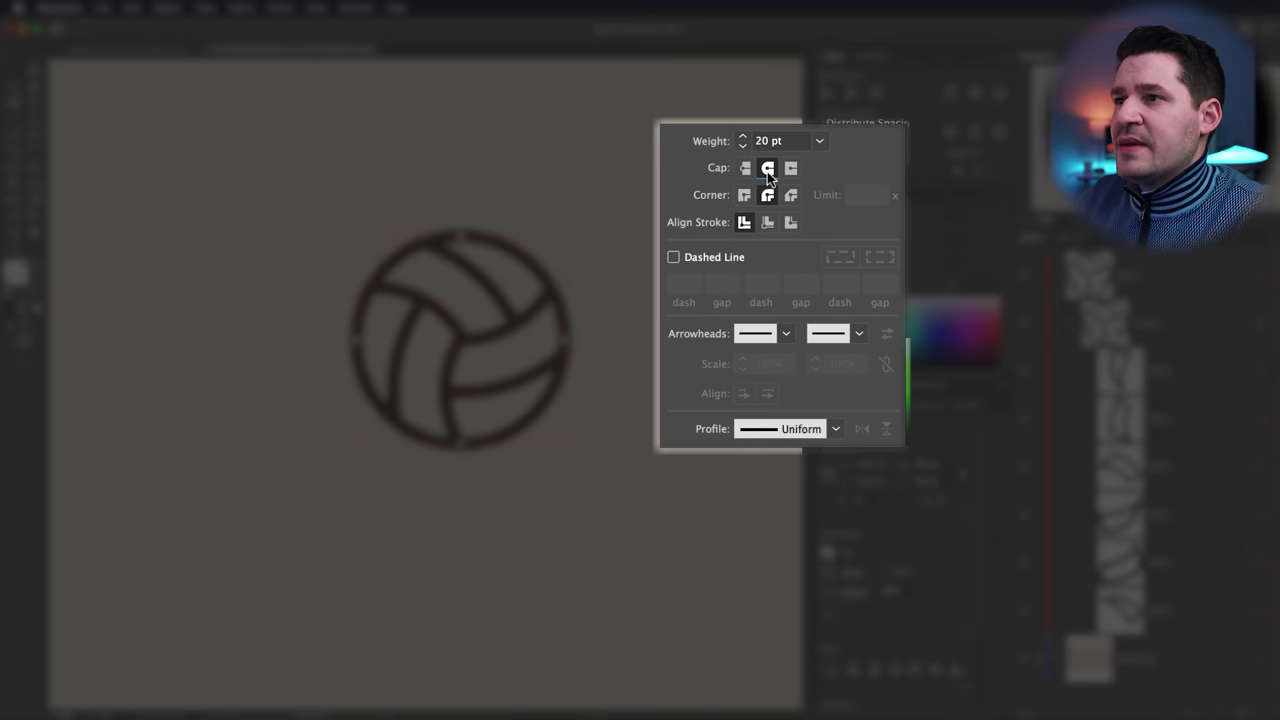
key(super+h)
click(306, 445)
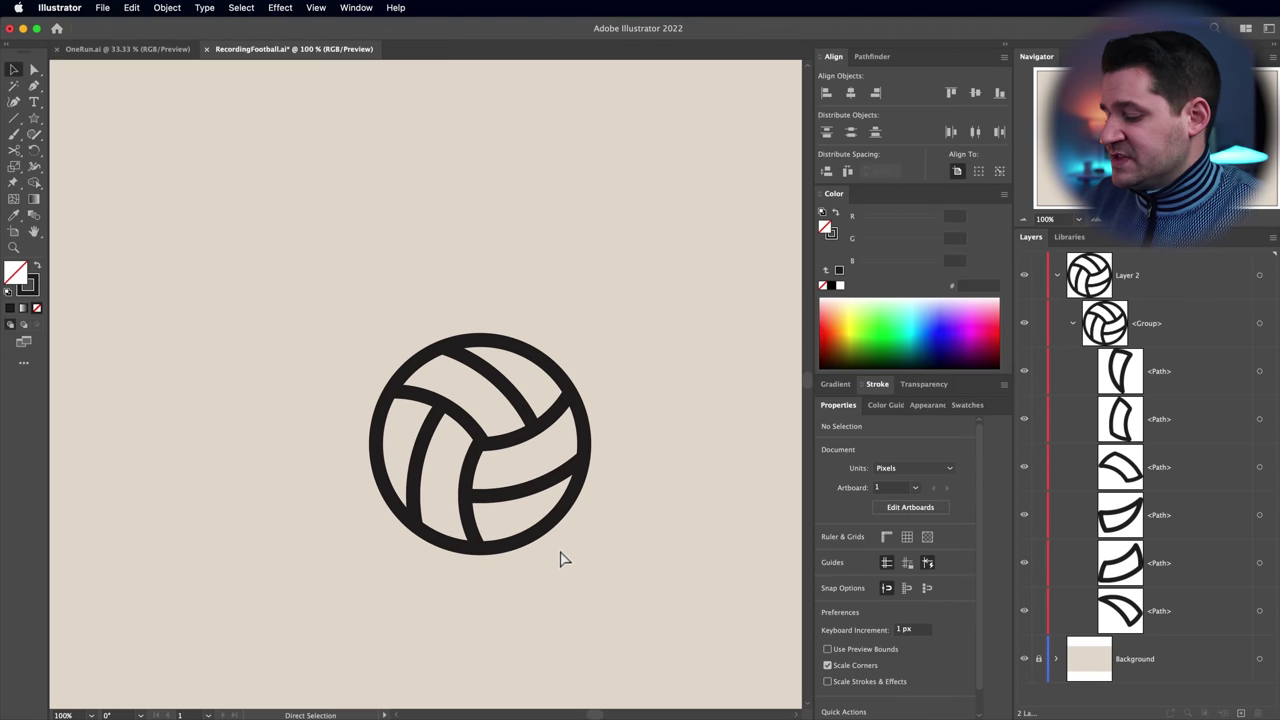
Move the volleyball up and left above the artboard, leaving the beige artboard clear
key(super+minus)
key(super+minus)
key(super+a)
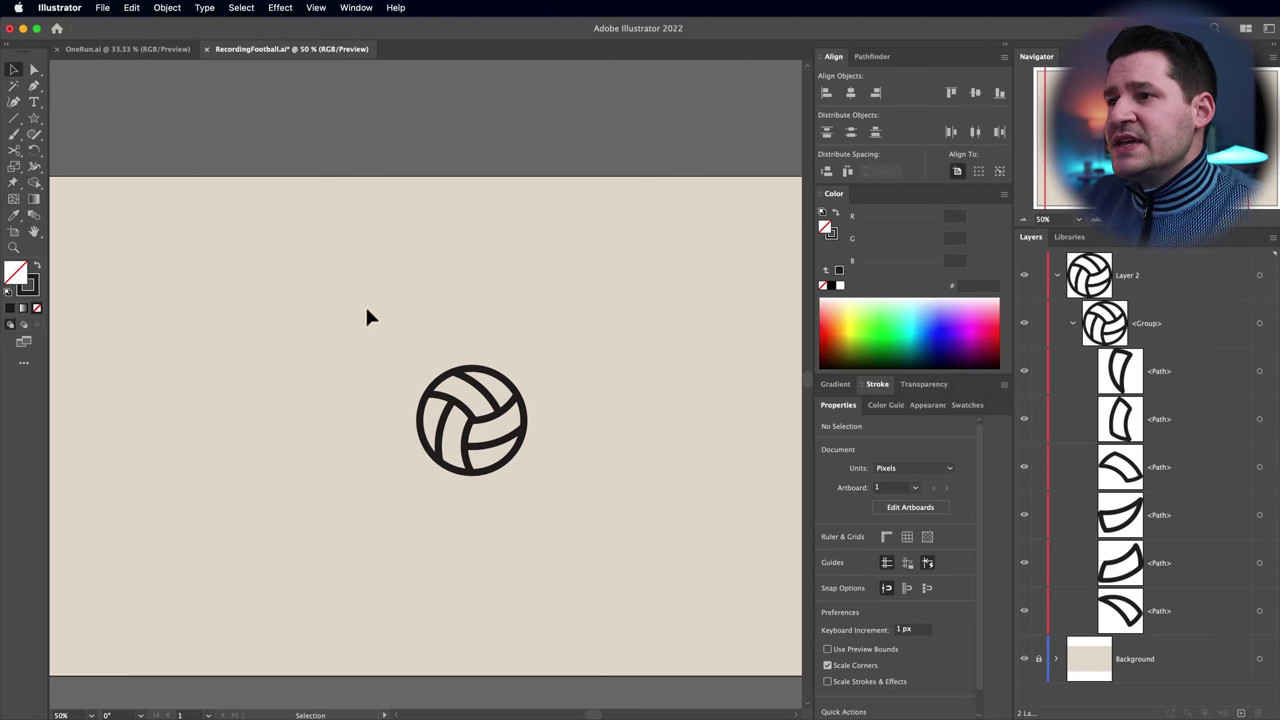
drag(571, 426, 186, 170)
click(379, 590)
drag(357, 443, 391, 414)
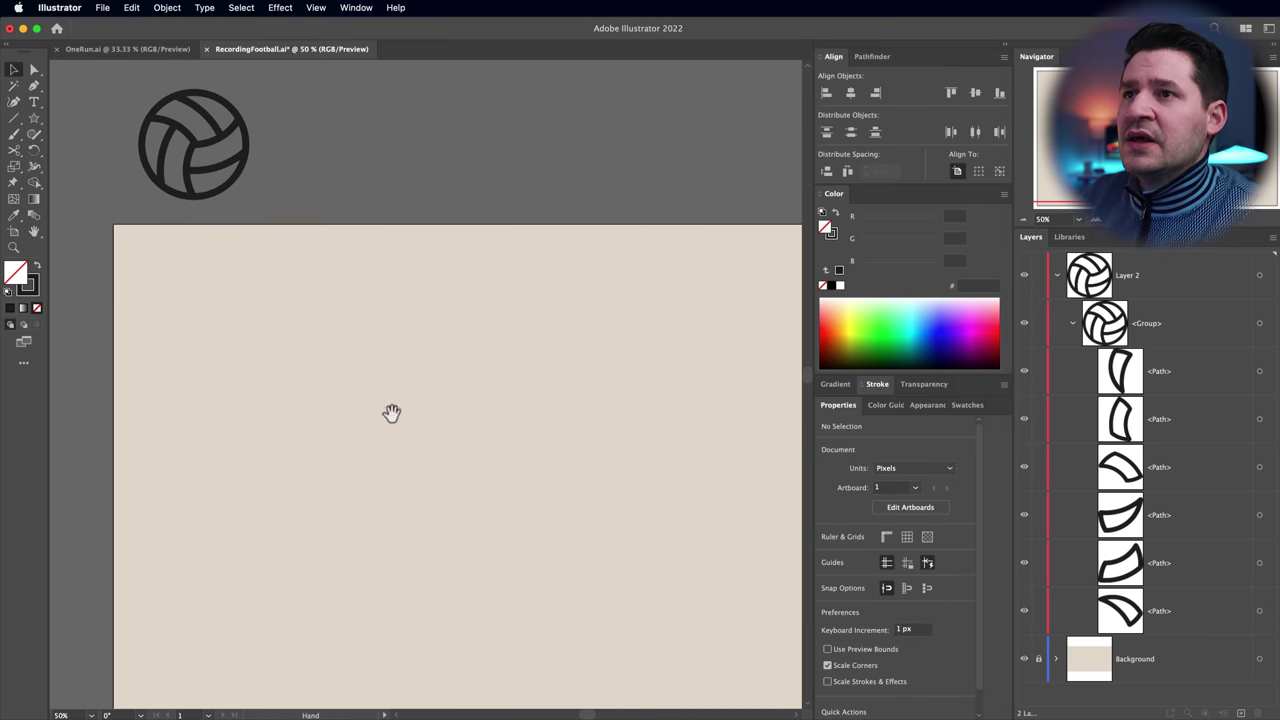
drag(331, 531, 265, 448)
mouse_move(449, 477)
mouse_down()
mouse_move(463, 451)
mouse_move(452, 455)
mouse_up()
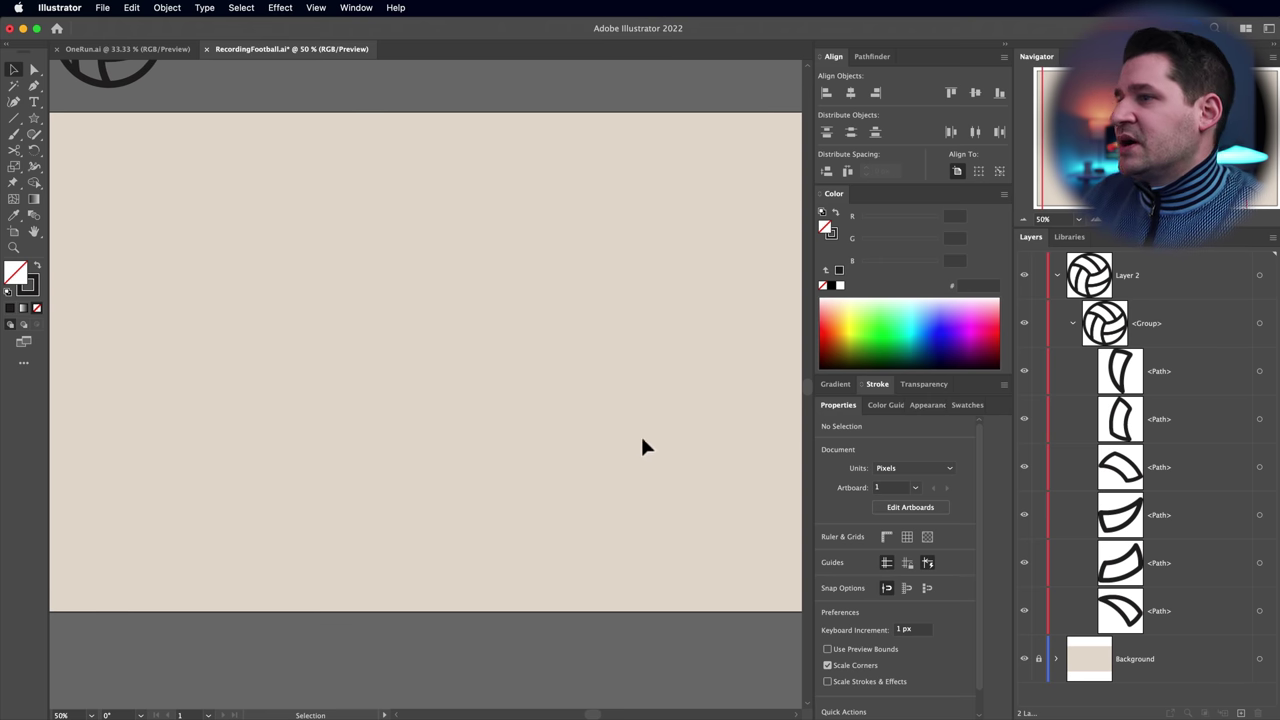
Collapse the volleyball group's entry in the Layers panel
click(1073, 323)
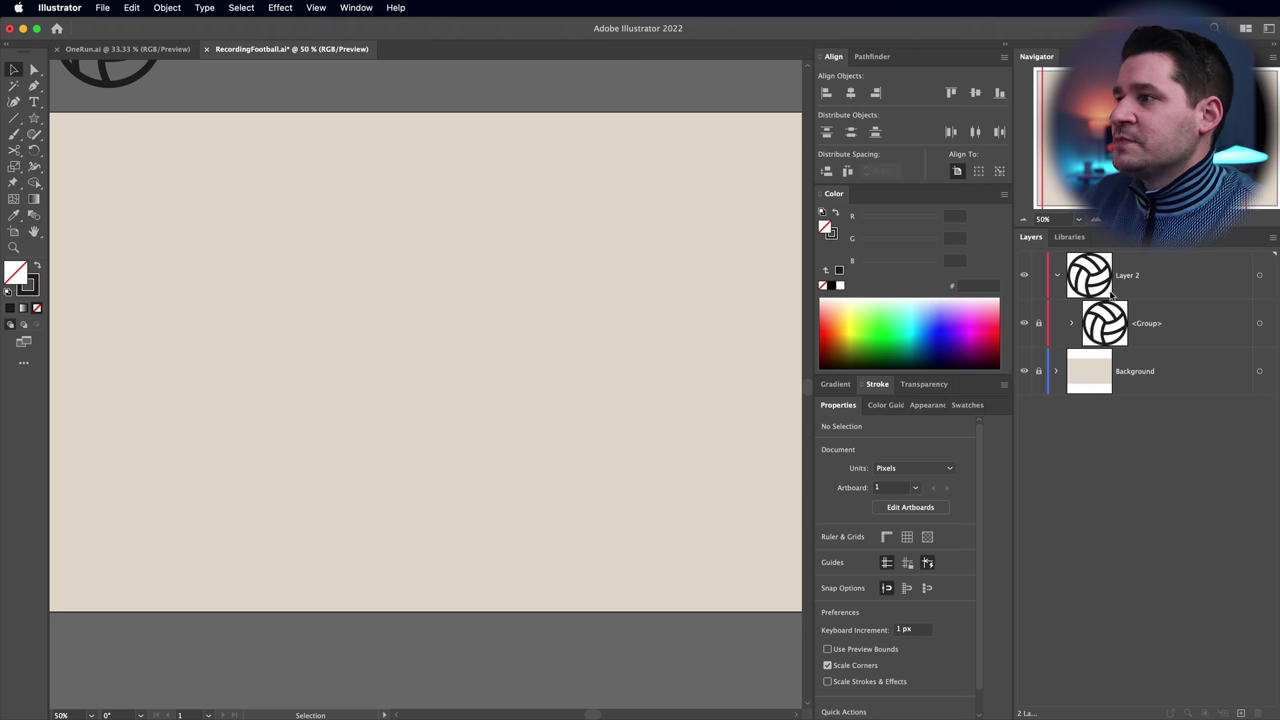
scroll(503, 338, up, 5)
scroll(206, 457, left, 2)
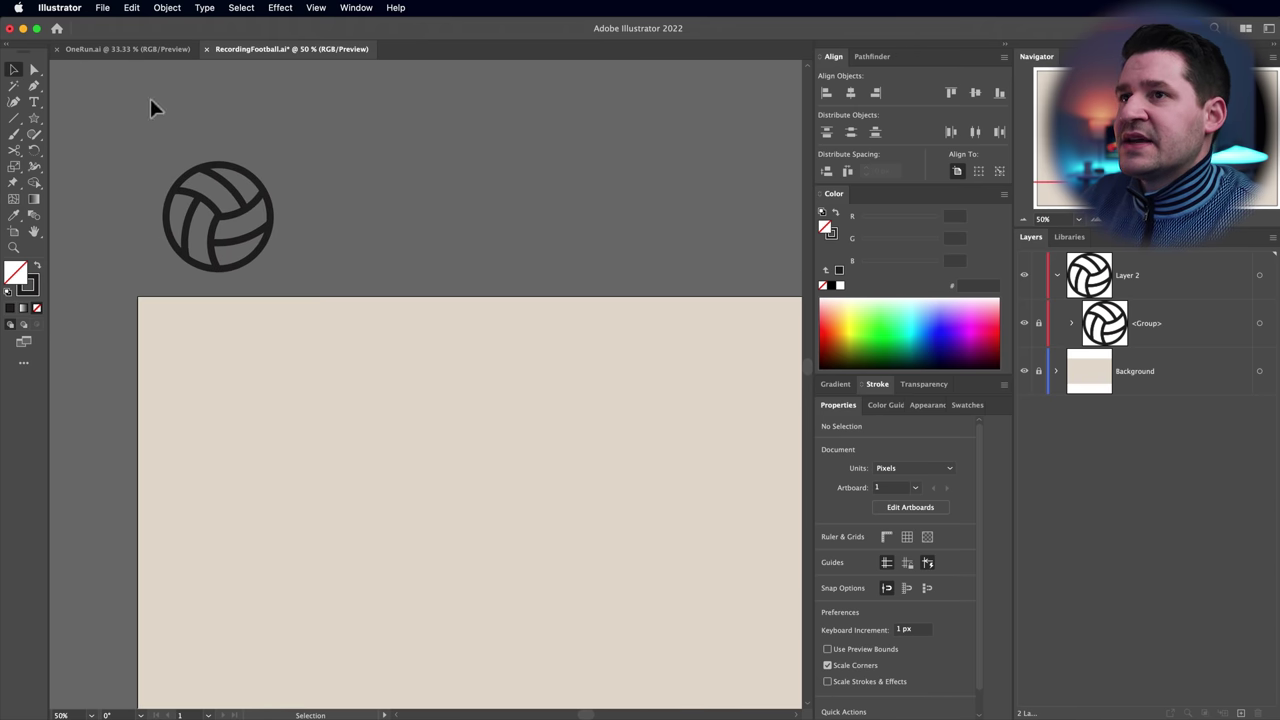
scroll(503, 366, down, 5)
scroll(503, 366, right, 2)
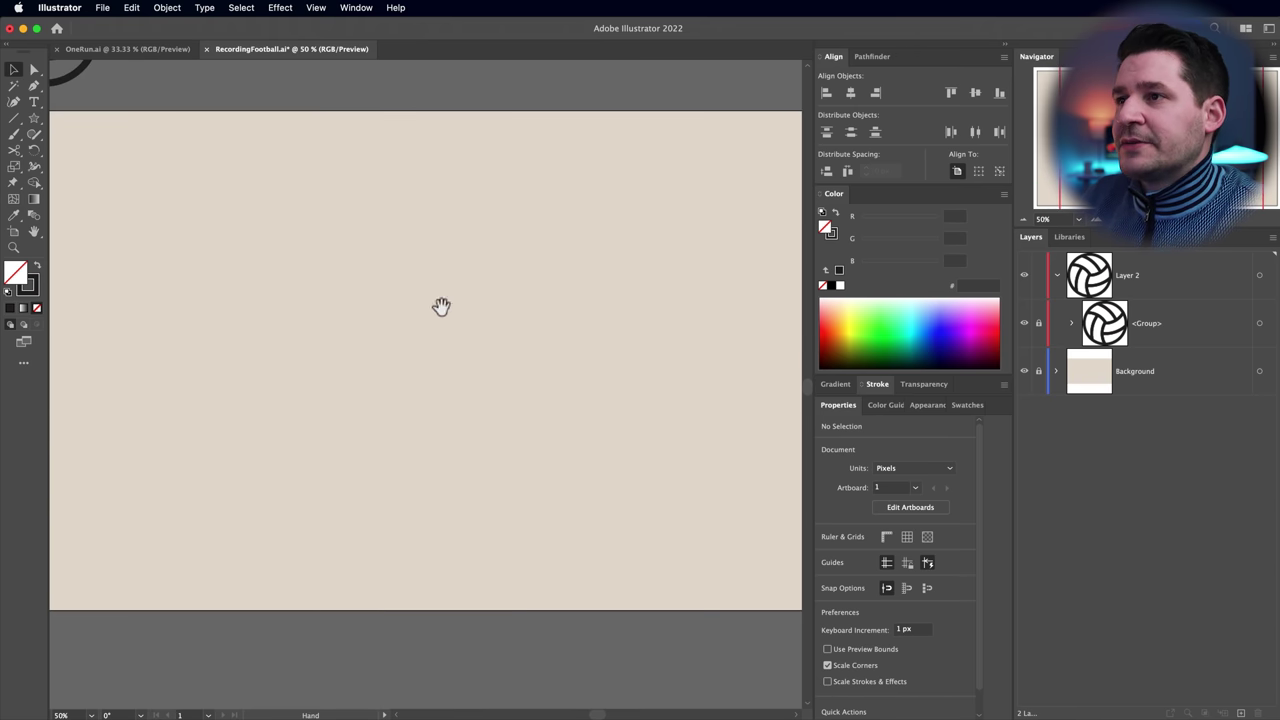
drag(34, 119, 90, 149)
Draw a 400 × 400 px circle and centre it horizontally and vertically on the artboard
click(398, 360)
text(400)
key(Tab)
text(400)
key(Return)
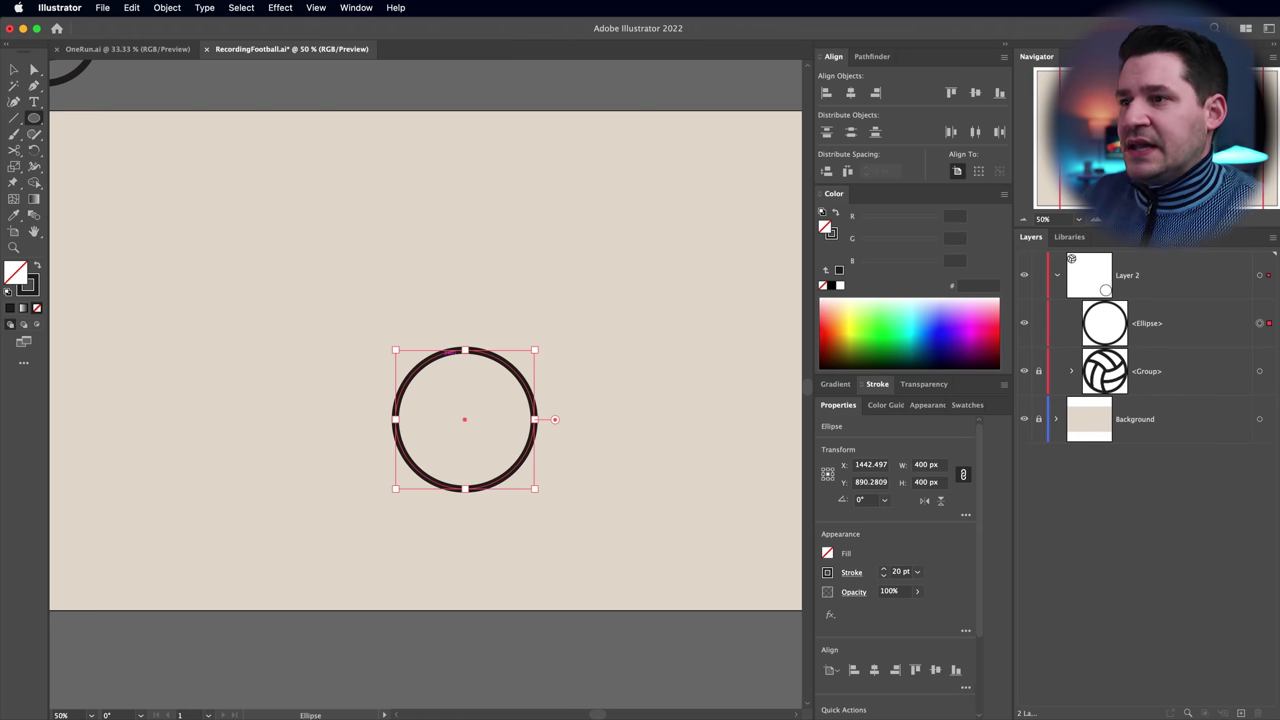
click(851, 92)
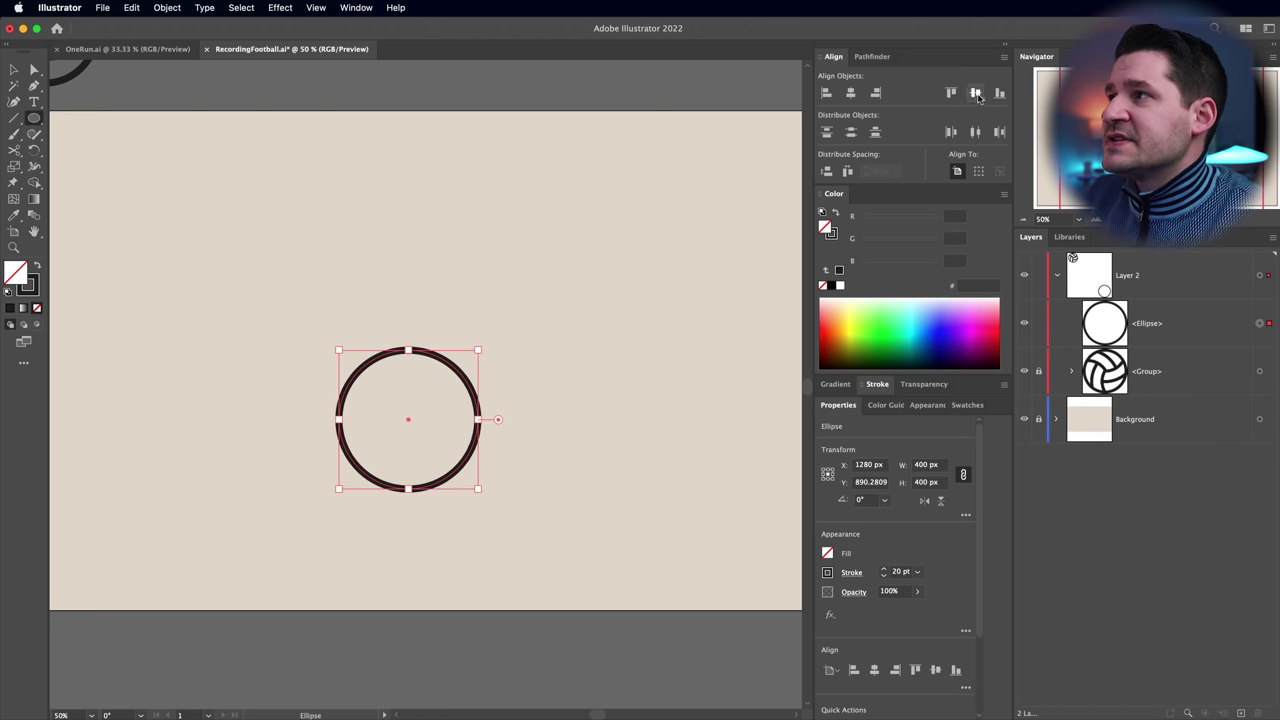
click(975, 92)
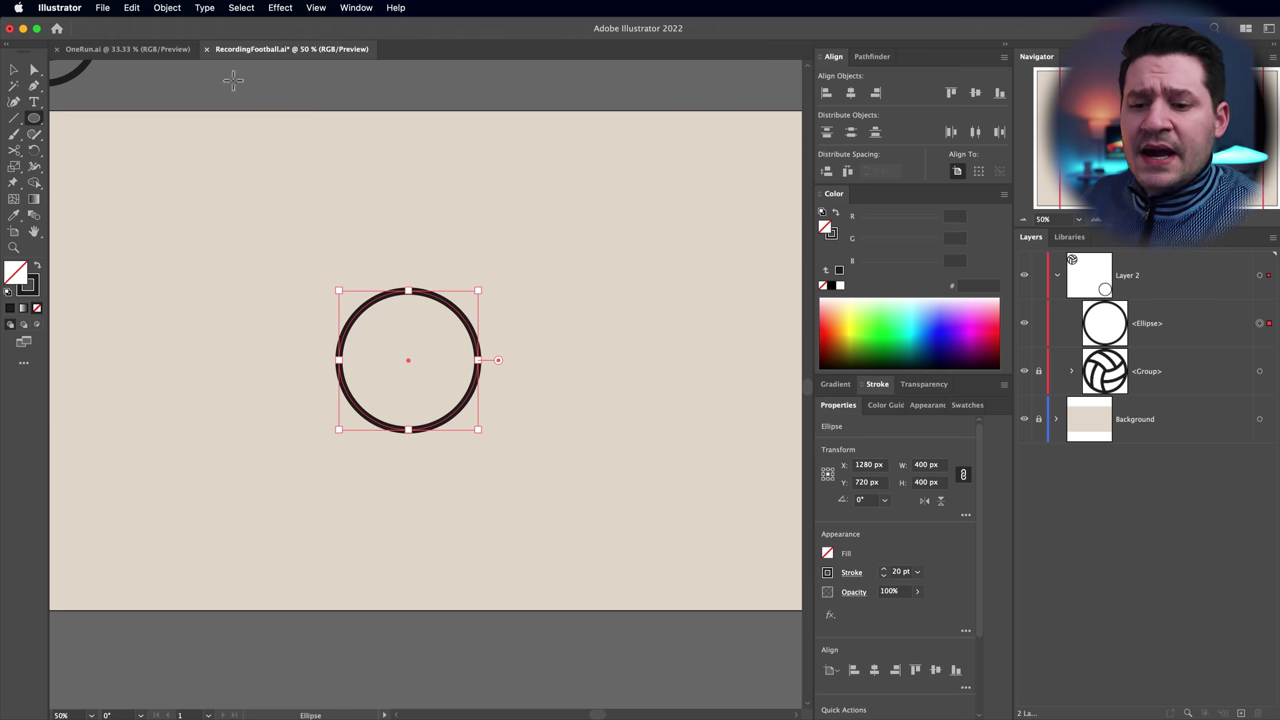
Create a six-sided hexagon with a 70 px radius beside the circle
drag(34, 120, 110, 166)
click(309, 340)
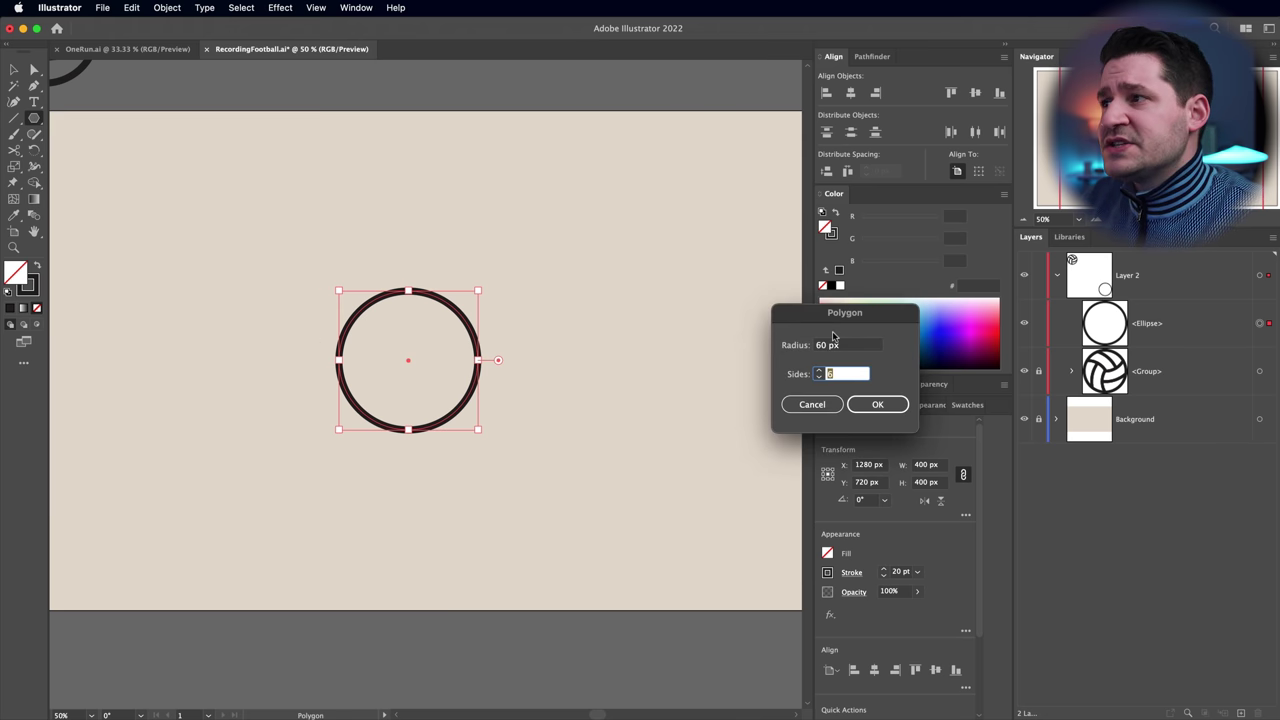
drag(831, 313, 583, 317)
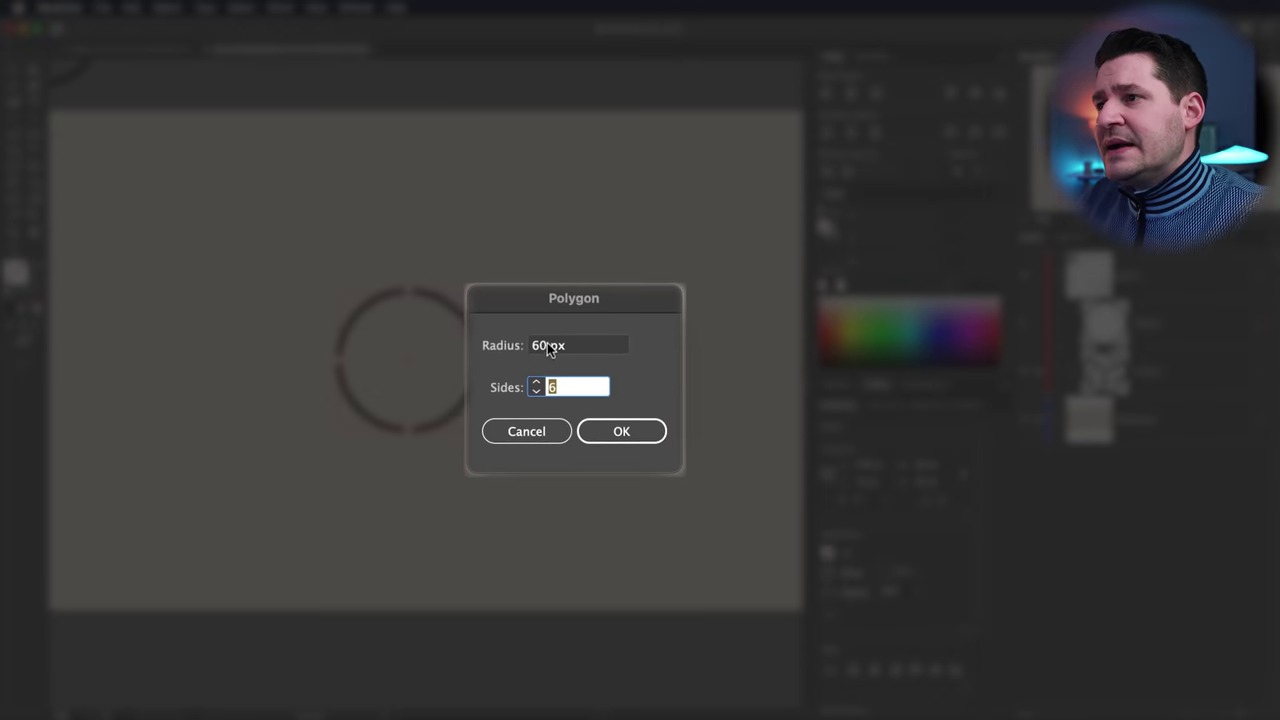
double_click(570, 347)
text(70)
key(Tab)
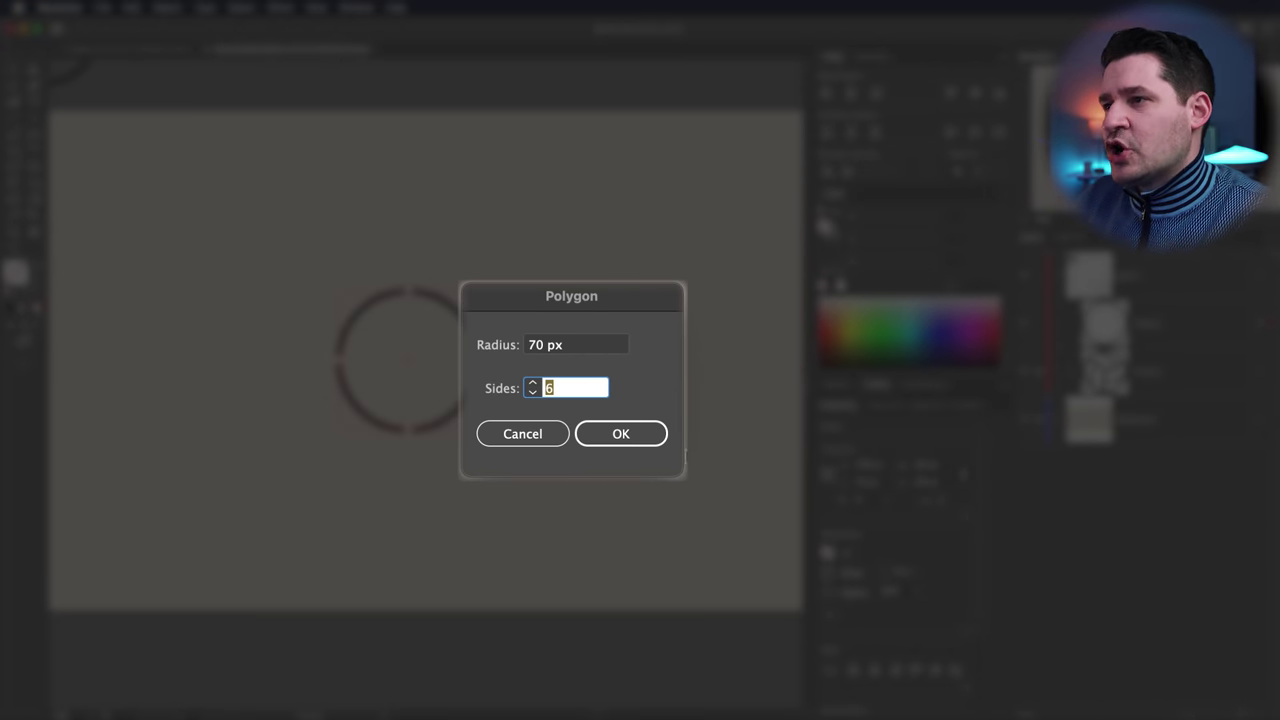
click(621, 434)
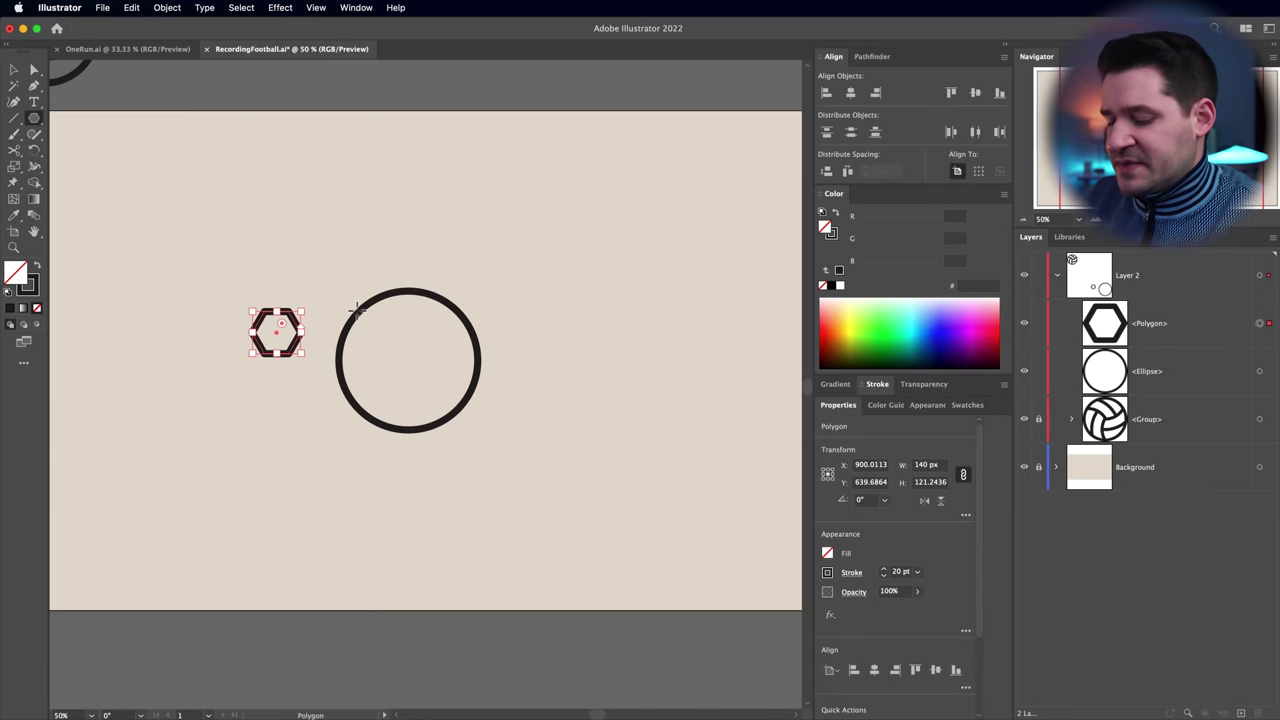
key(v)
click(289, 417)
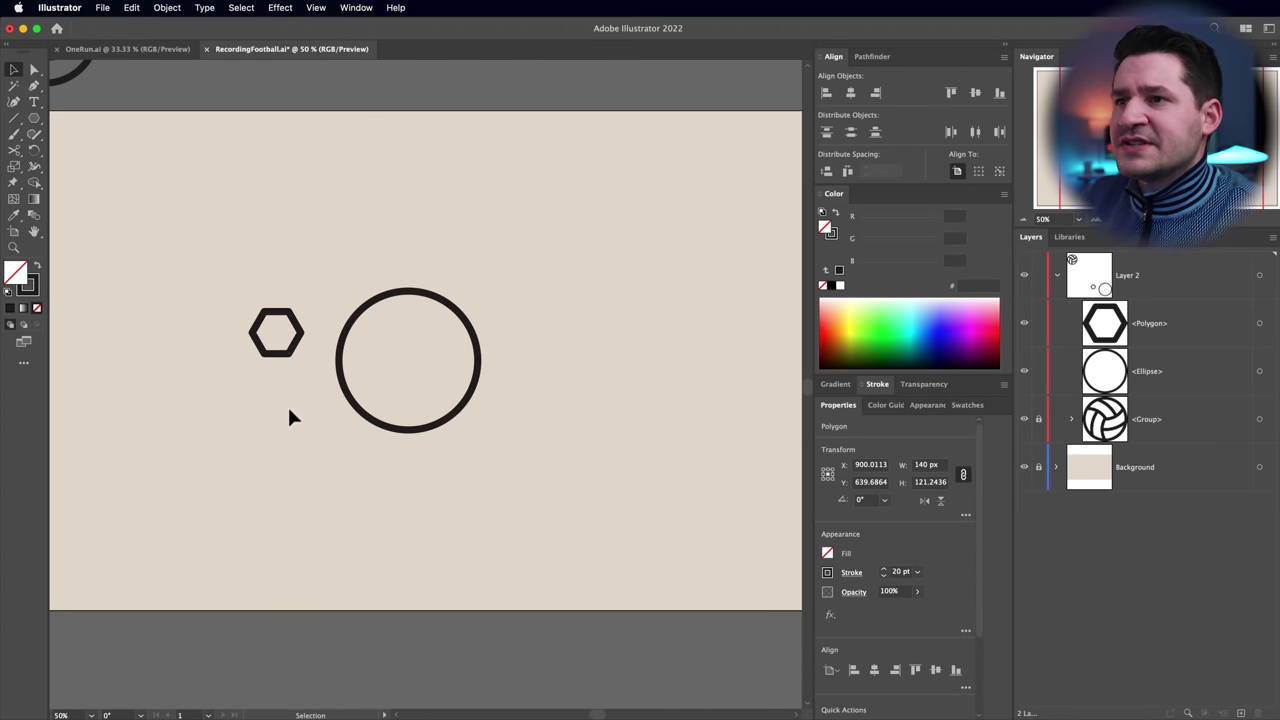
Move the hexagon into the circle and align it vertically to the circle's centre
key(z)
click(329, 357)
scroll(400, 323, right, 3)
key(v)
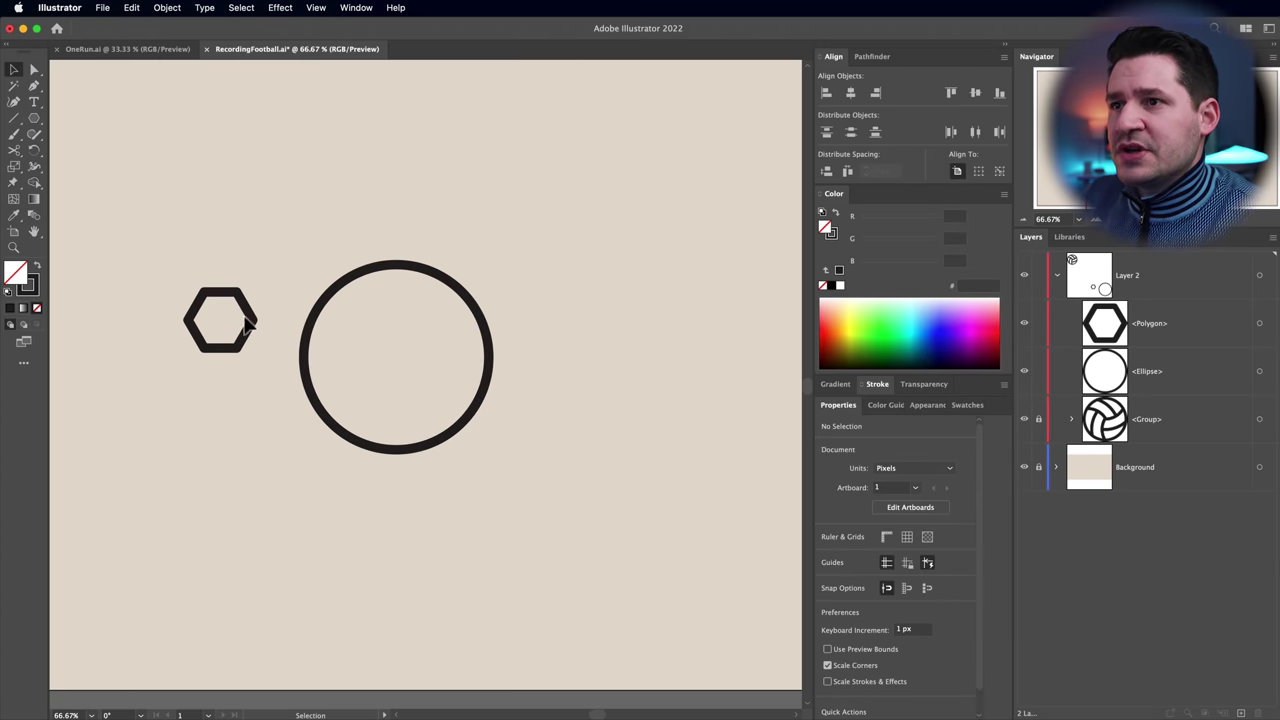
drag(255, 333, 426, 366)
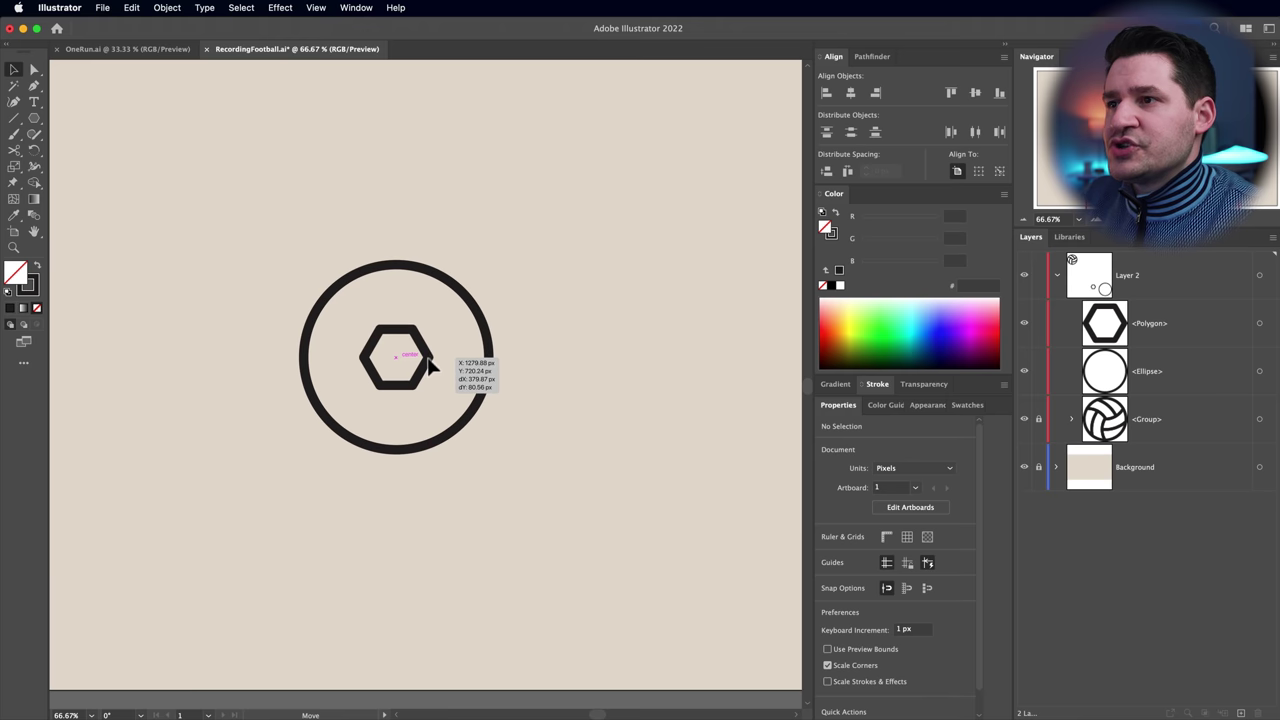
drag(240, 240, 674, 477)
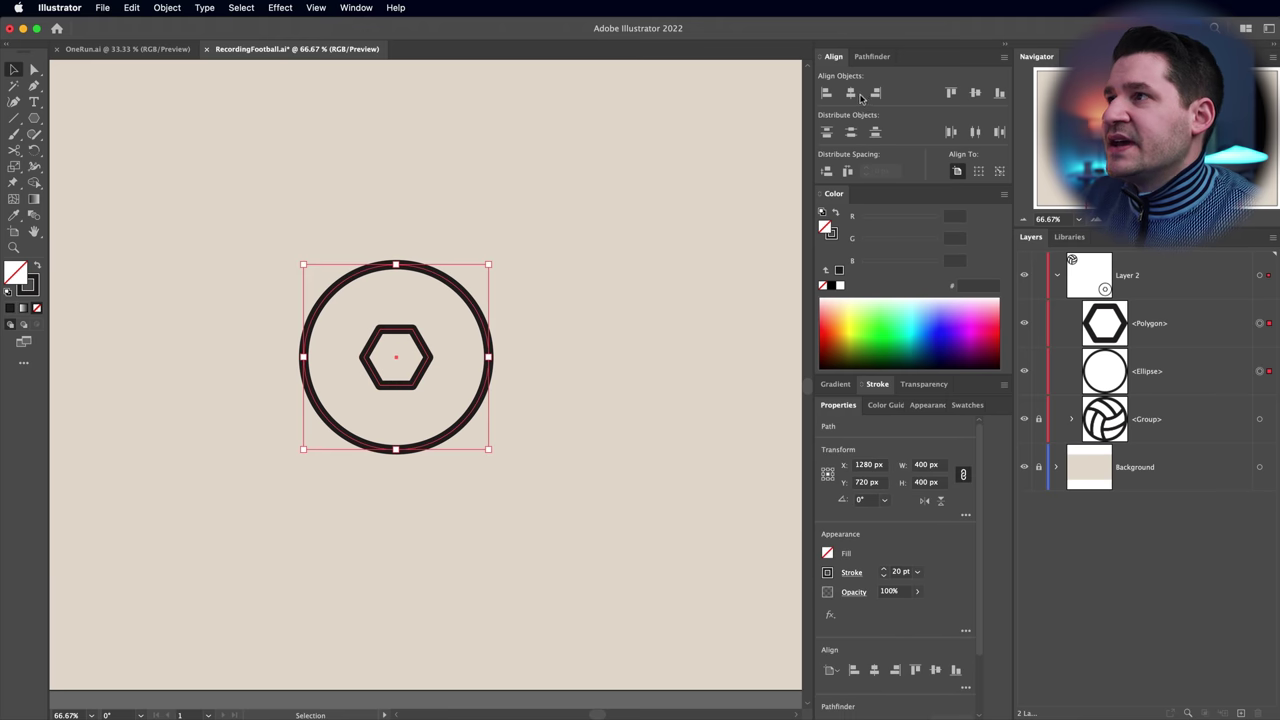
click(975, 92)
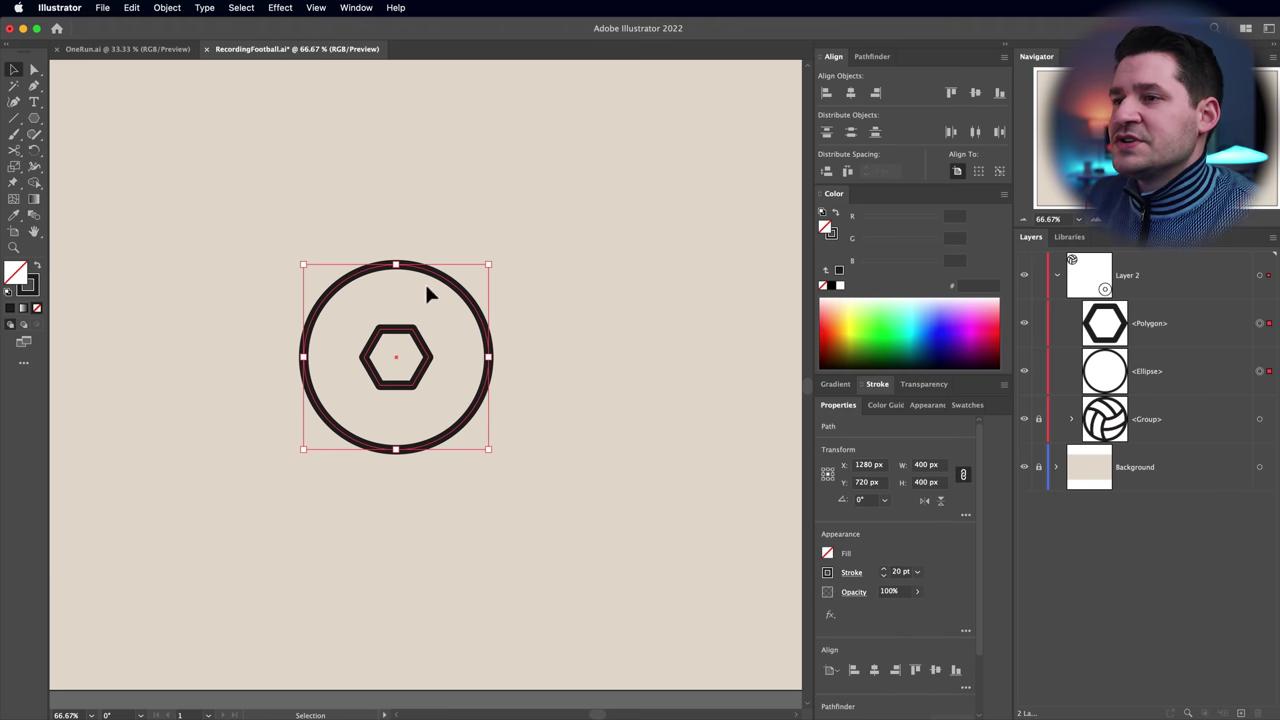
click(426, 512)
click(409, 337)
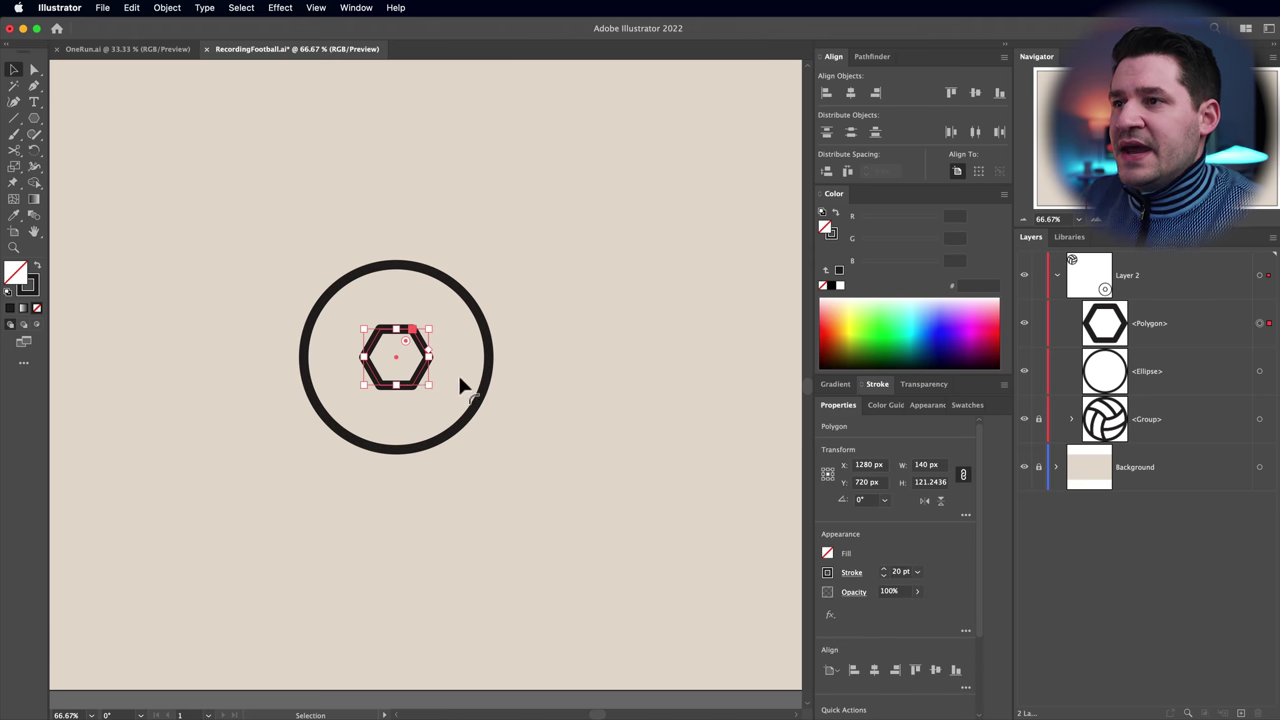
With smart guides on, copy the hexagon straight up and down into a six-hexagon column
key(z)
click(433, 370)
click(433, 370)
click(318, 7)
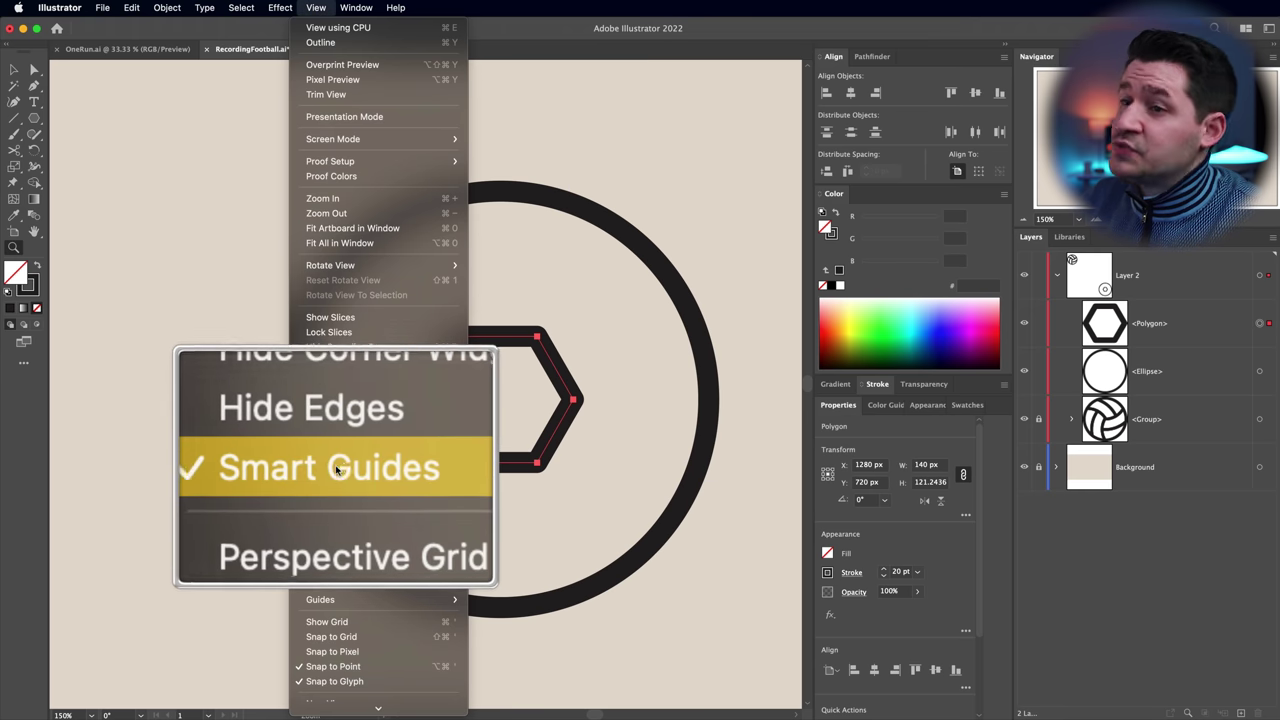
click(602, 531)
key(v)
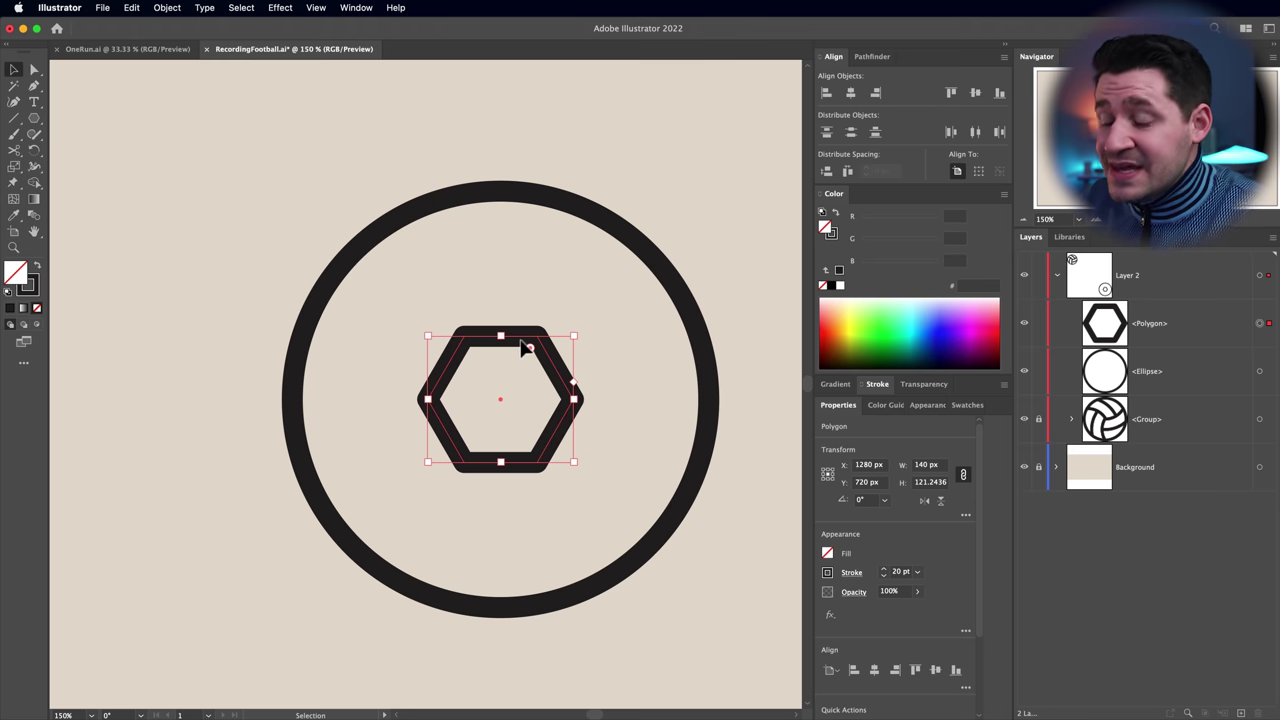
drag(521, 350, 521, 218)
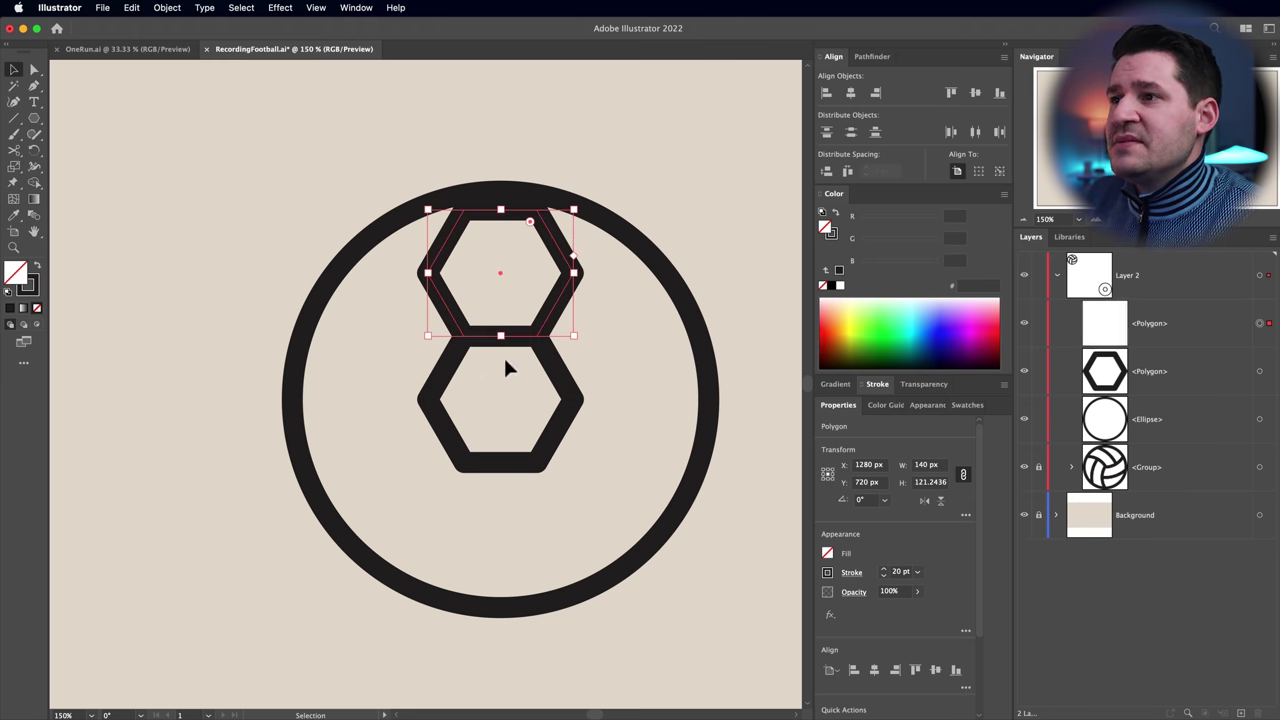
scroll(526, 371, up, 3)
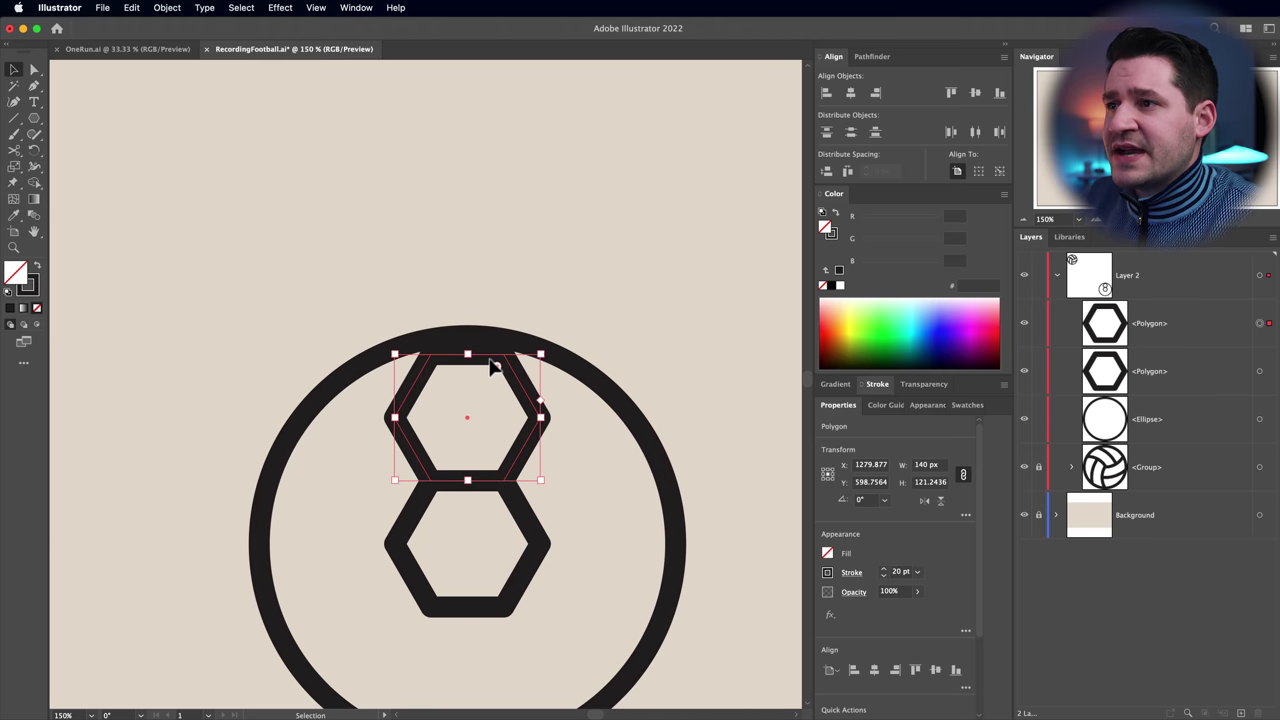
drag(492, 365, 507, 231)
scroll(510, 535, down, 5)
drag(455, 308, 465, 564)
drag(486, 606, 457, 552)
Drag the circle's layer entry to the top of the stack and lock it
key(a)
key(super+minus)
key(super+minus)
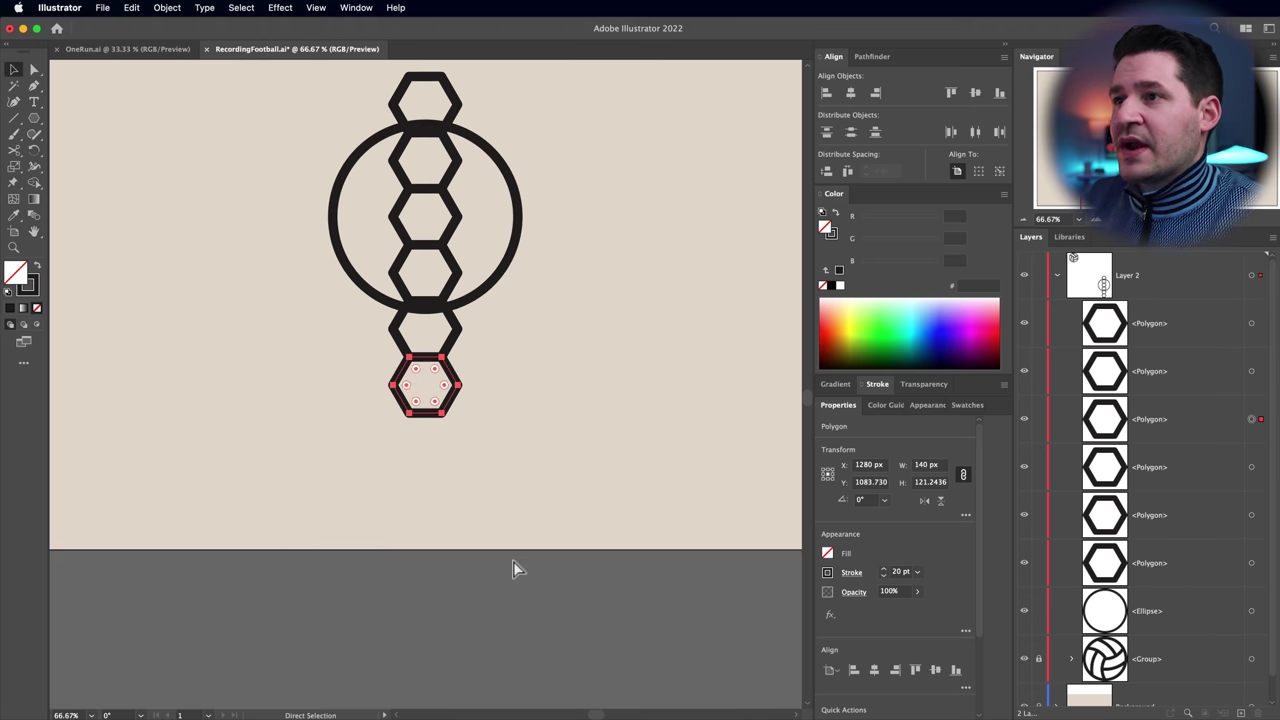
scroll(540, 523, up, 3)
key(v)
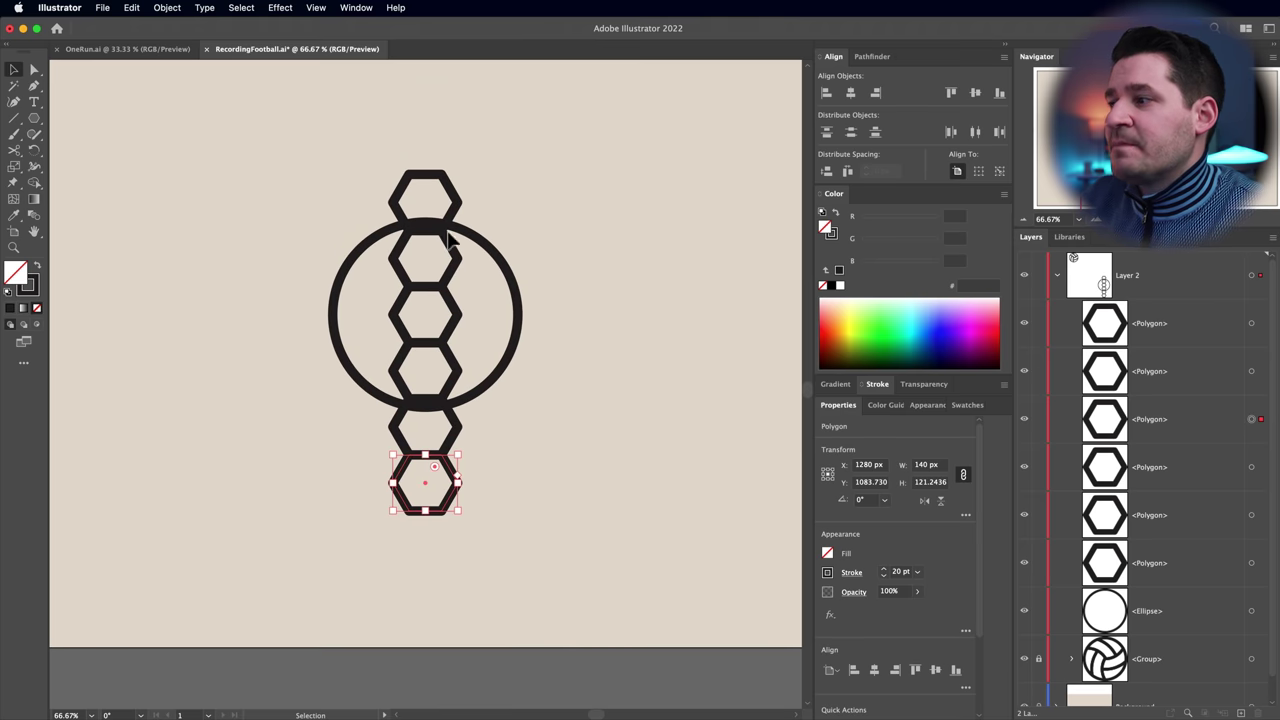
click(1157, 620)
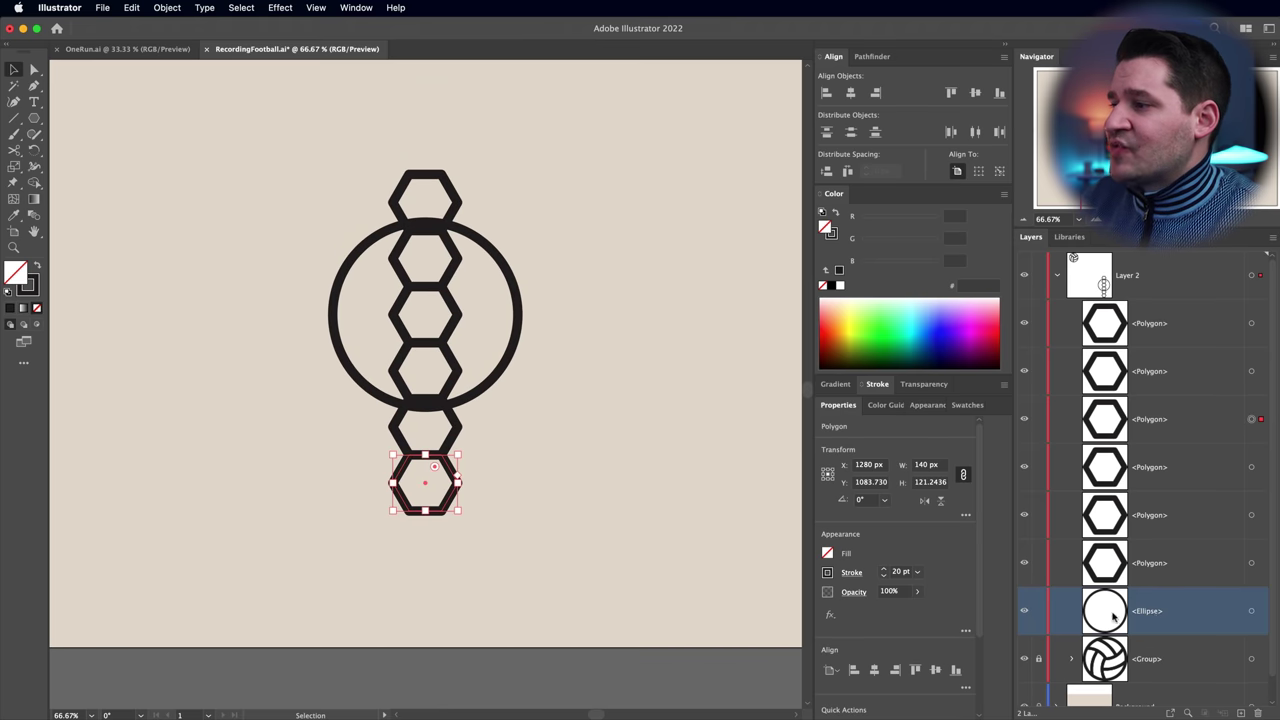
drag(1121, 617, 1140, 335)
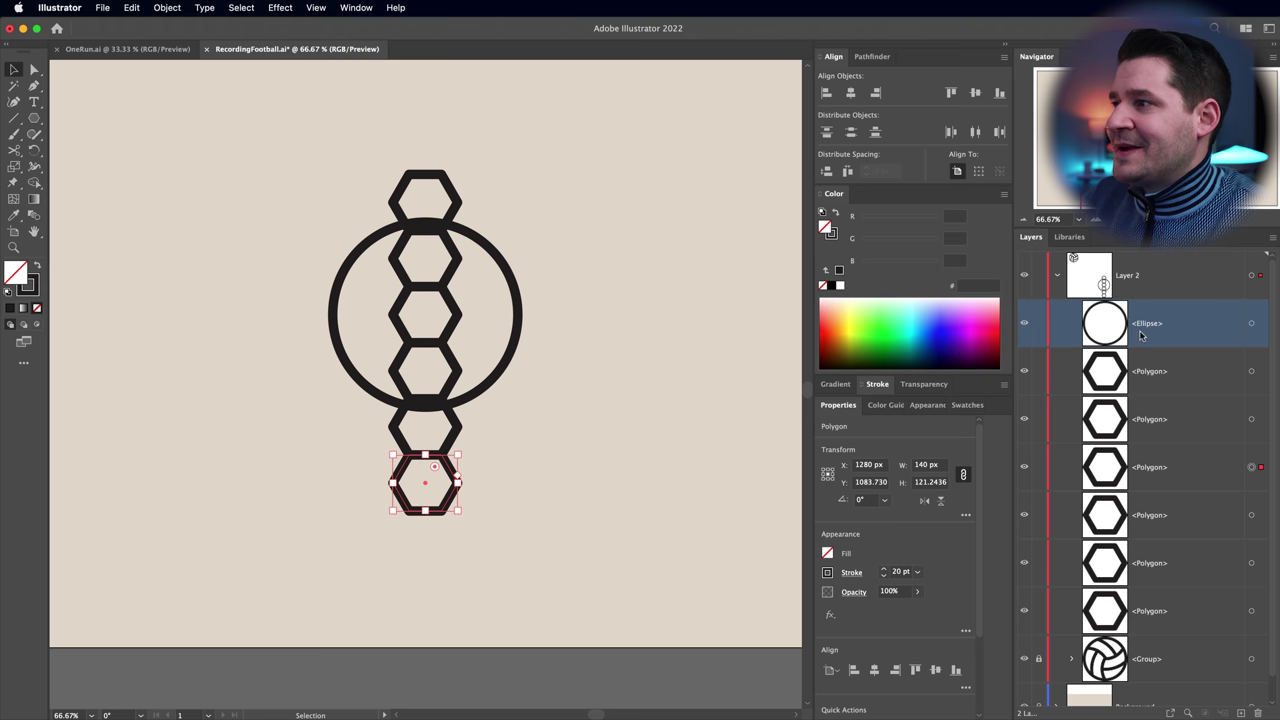
click(1040, 326)
Copy the six-hexagon column right and half a cell down so it nests honeycomb-style
drag(392, 158, 473, 563)
scroll(540, 390, left, 2)
scroll(540, 390, up, 1)
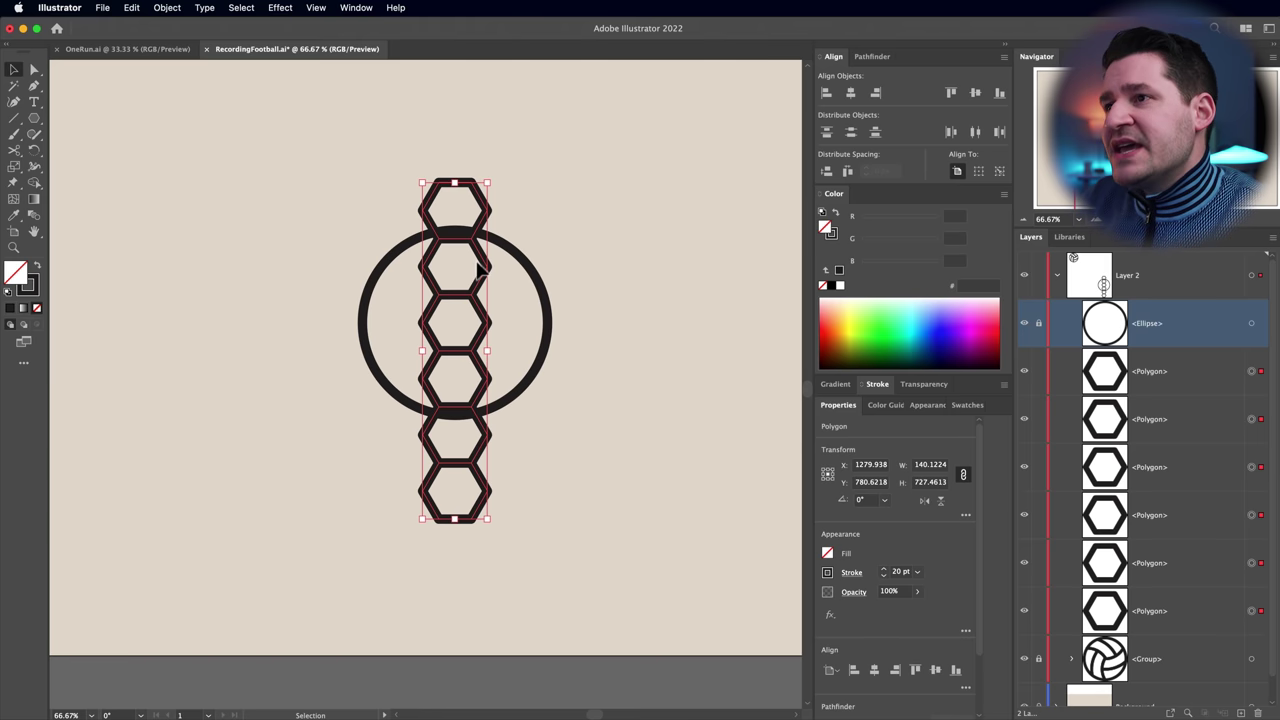
drag(462, 303, 503, 333)
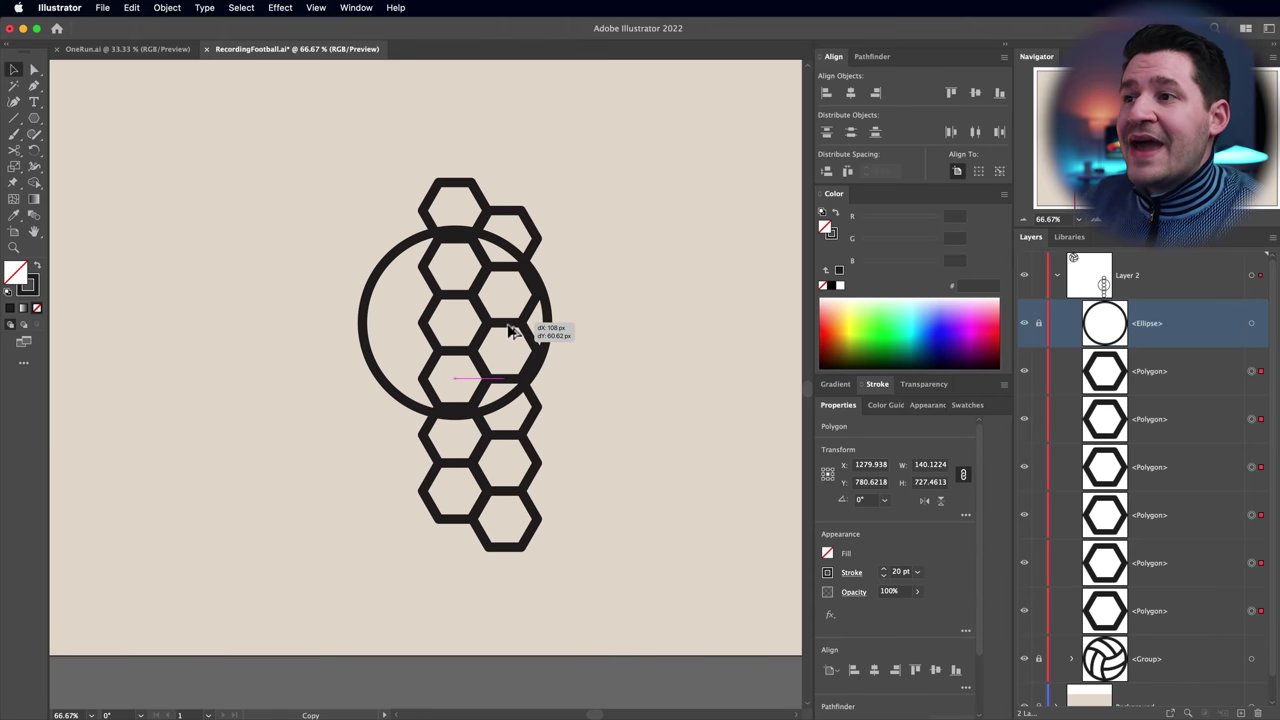
drag(505, 331, 532, 331)
Zoom in on the hexagon columns and enable View > Snap to Point
key(z)
click(495, 354)
click(495, 354)
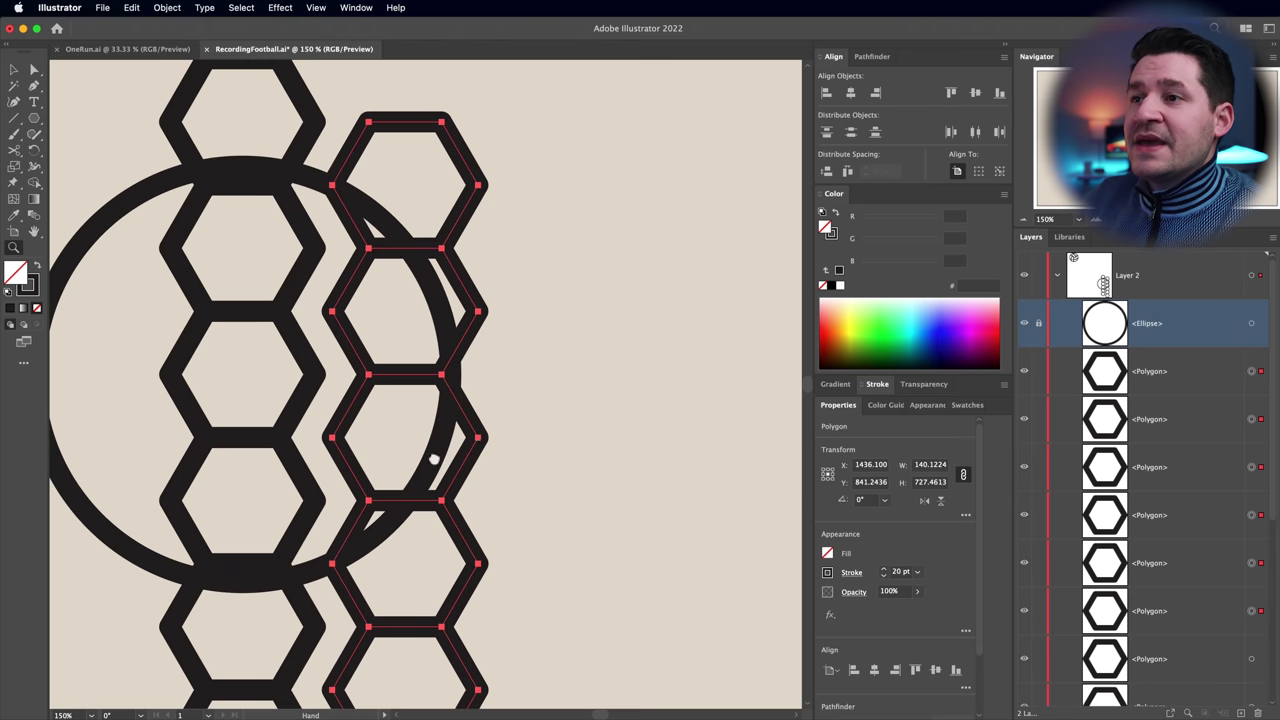
drag(434, 457, 630, 418)
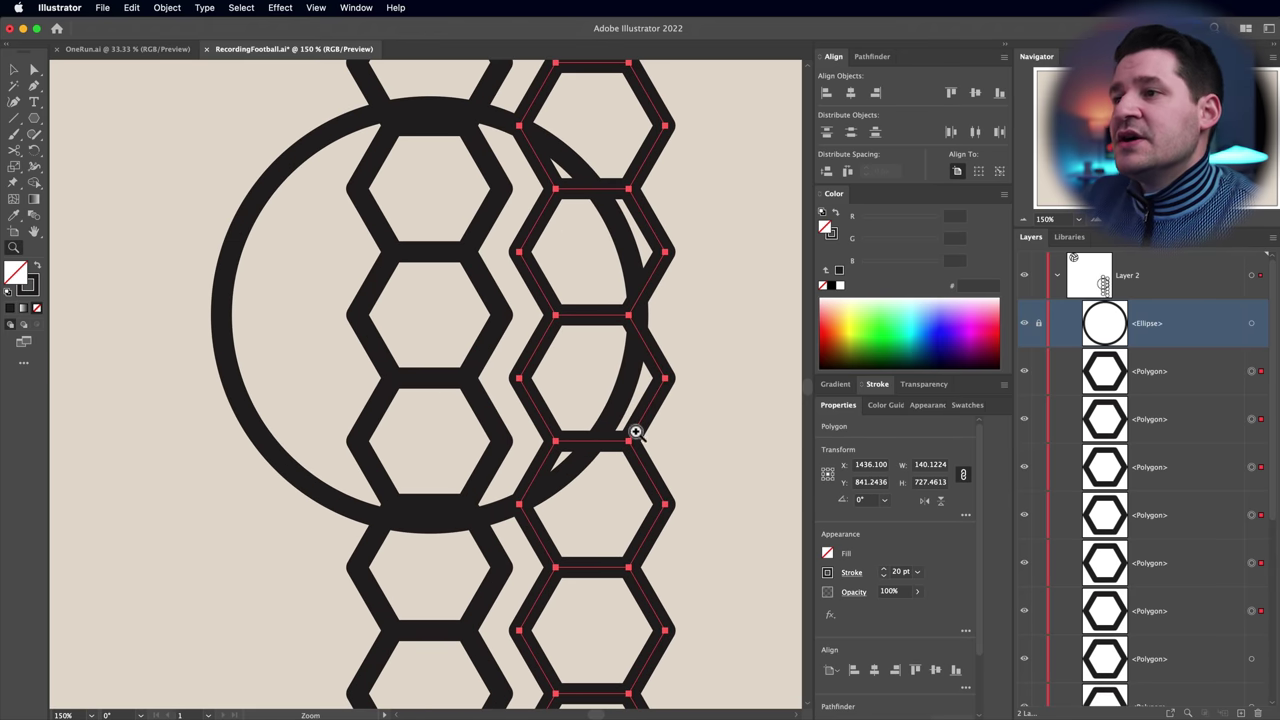
click(316, 8)
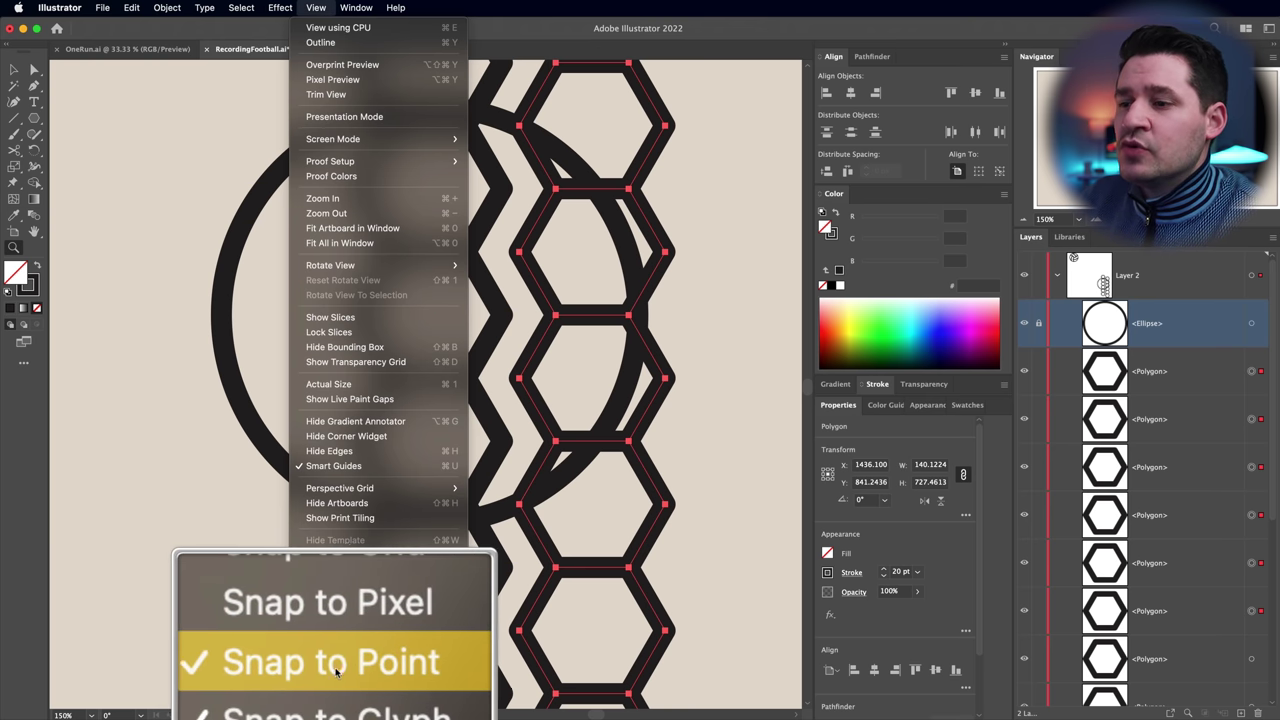
click(140, 394)
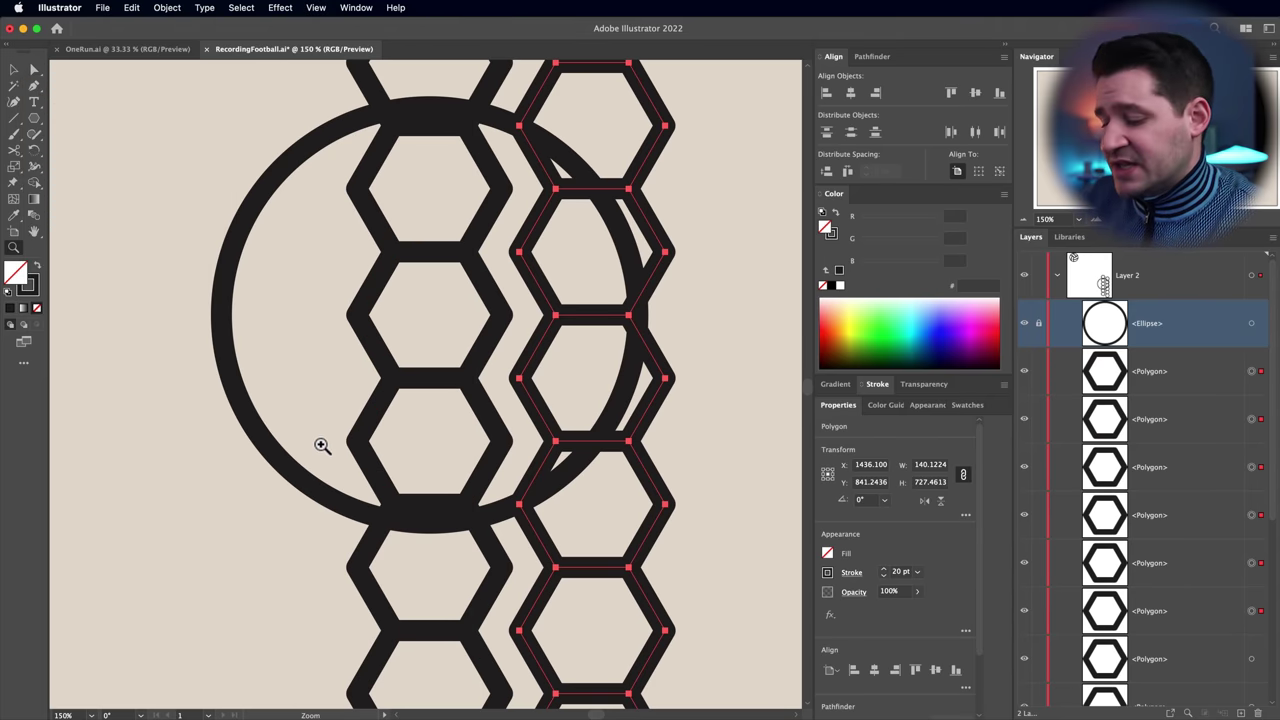
Marquee-select the six hexagons of the right column with the Selection tool
key(super+minus)
key(super+minus)
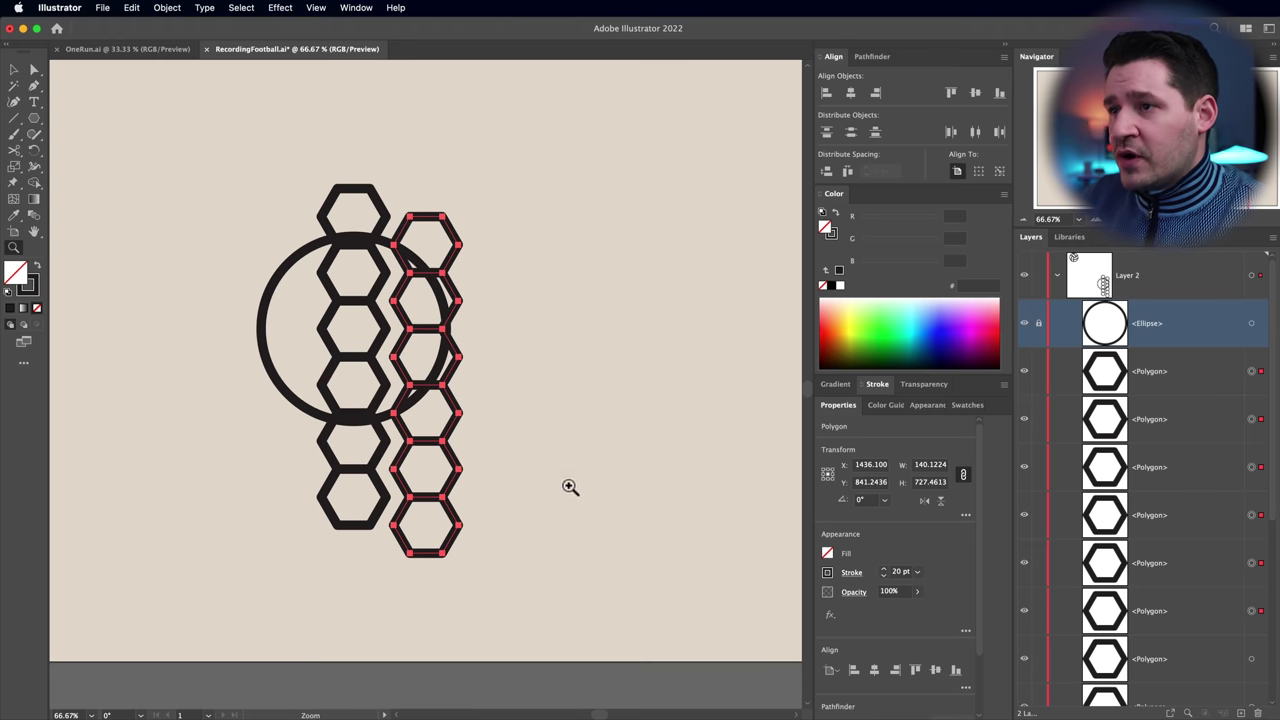
scroll(585, 455, left, 2)
click(14, 69)
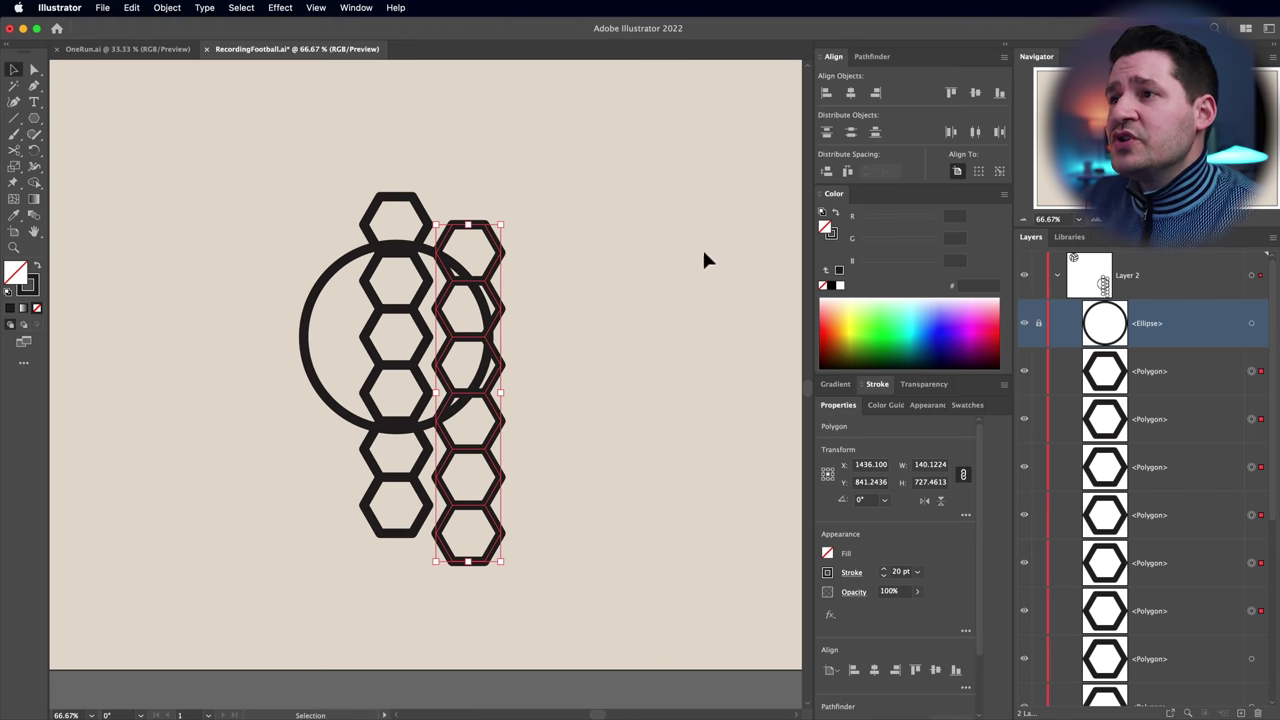
click(645, 297)
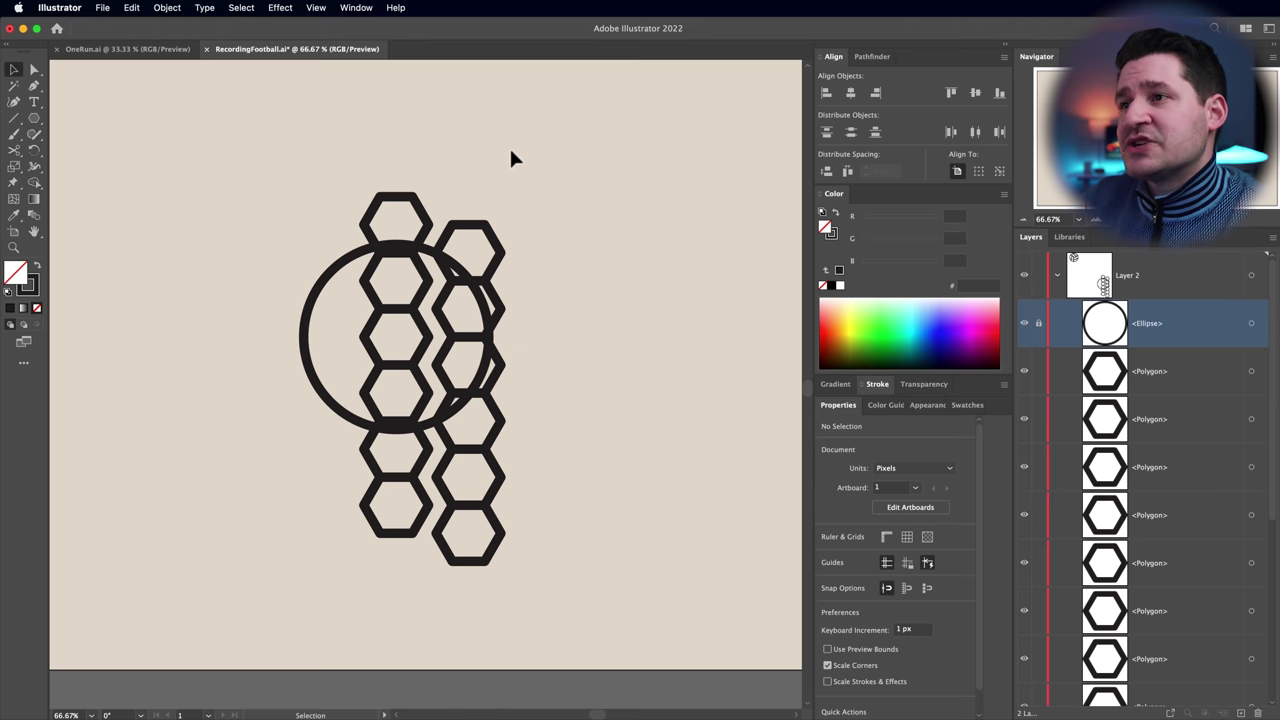
drag(489, 597, 470, 600)
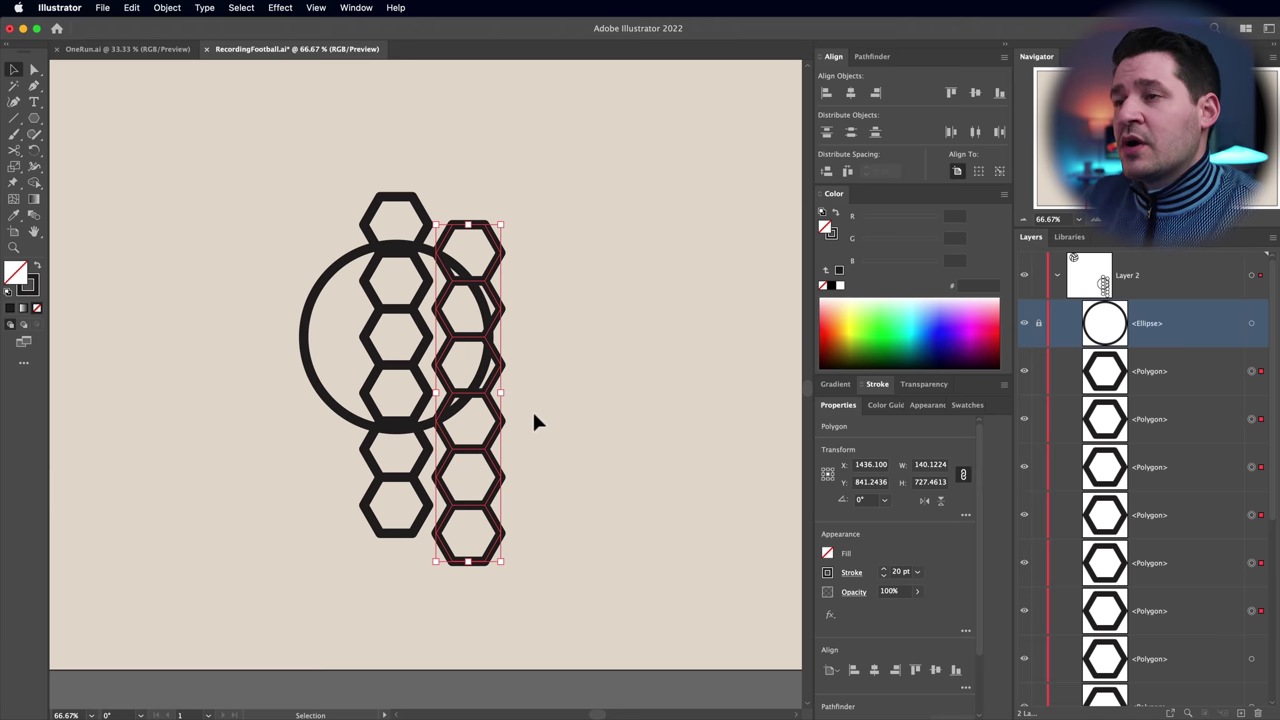
Snap the right column's anchor onto the left column's corner so the edges meet
key(a)
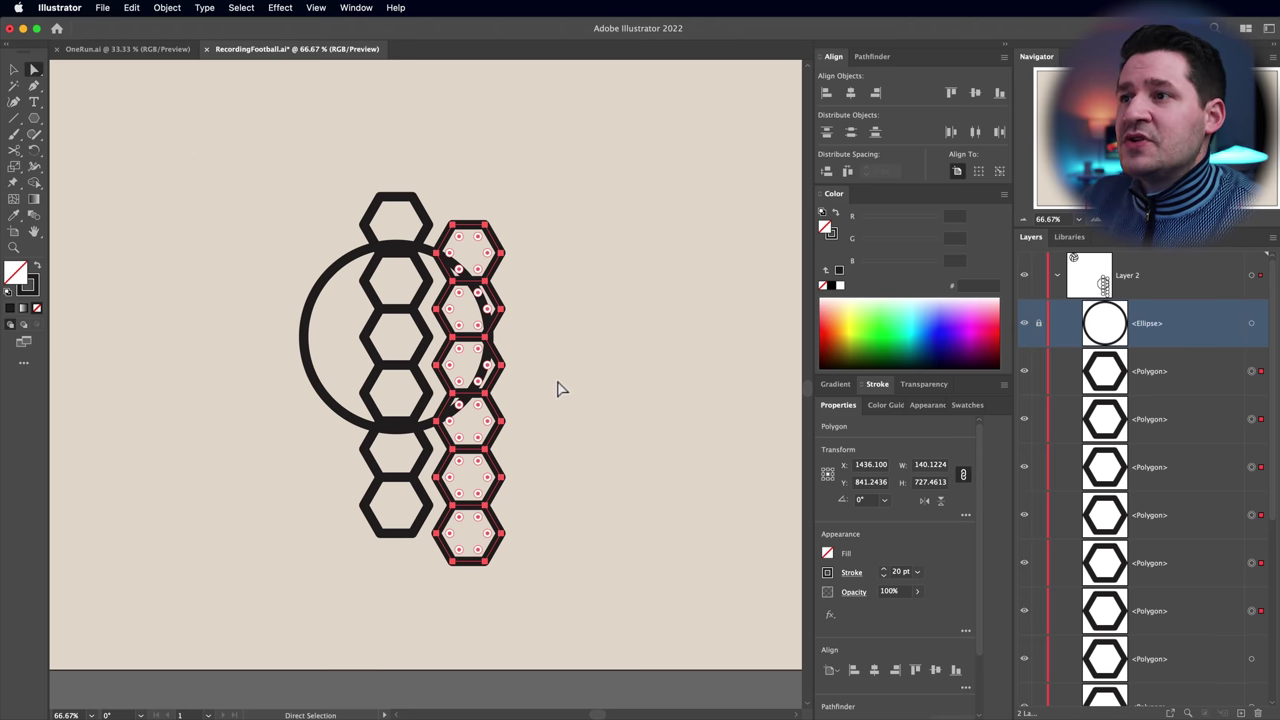
key(z)
drag(440, 314, 478, 440)
key(a)
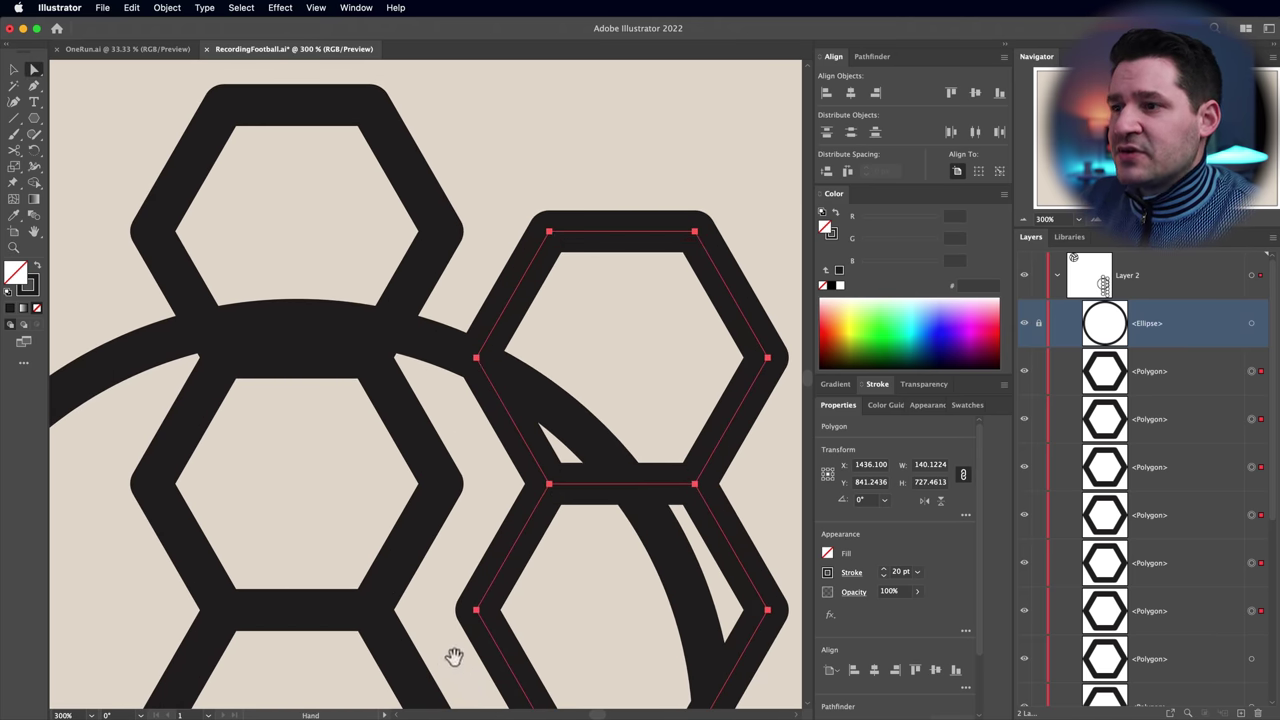
drag(451, 657, 537, 340)
drag(558, 284, 457, 286)
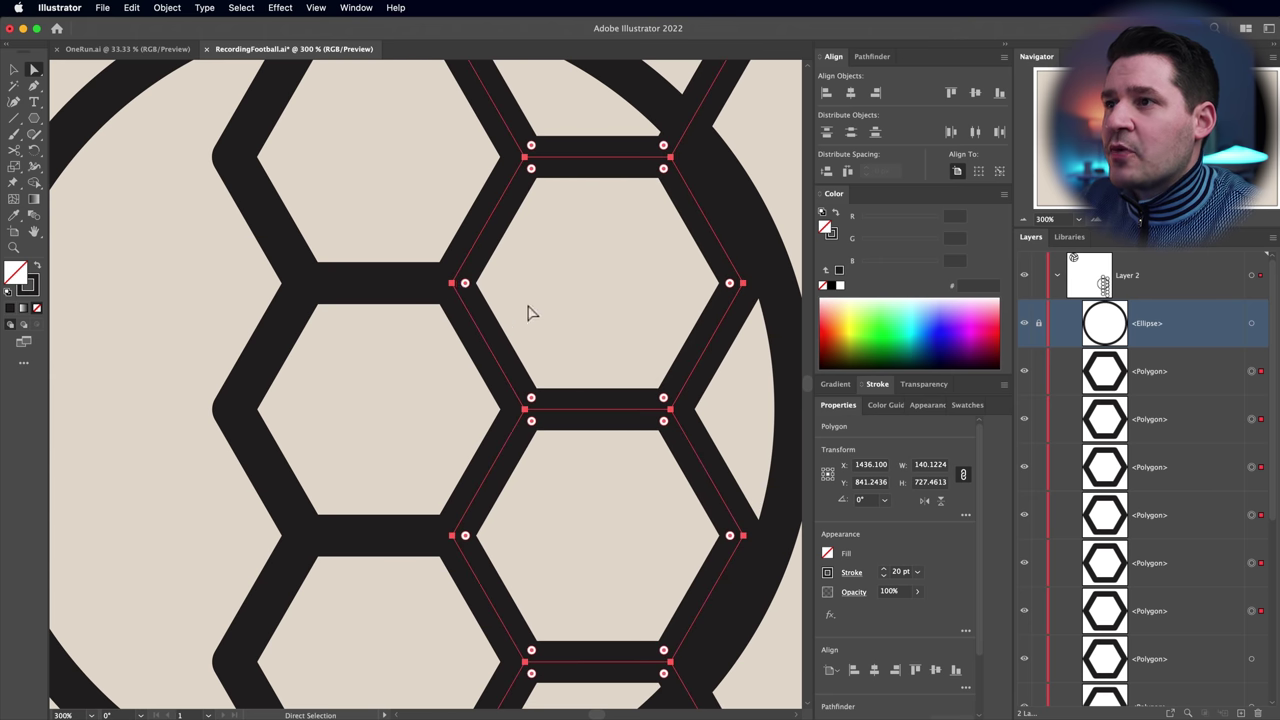
key(super+0)
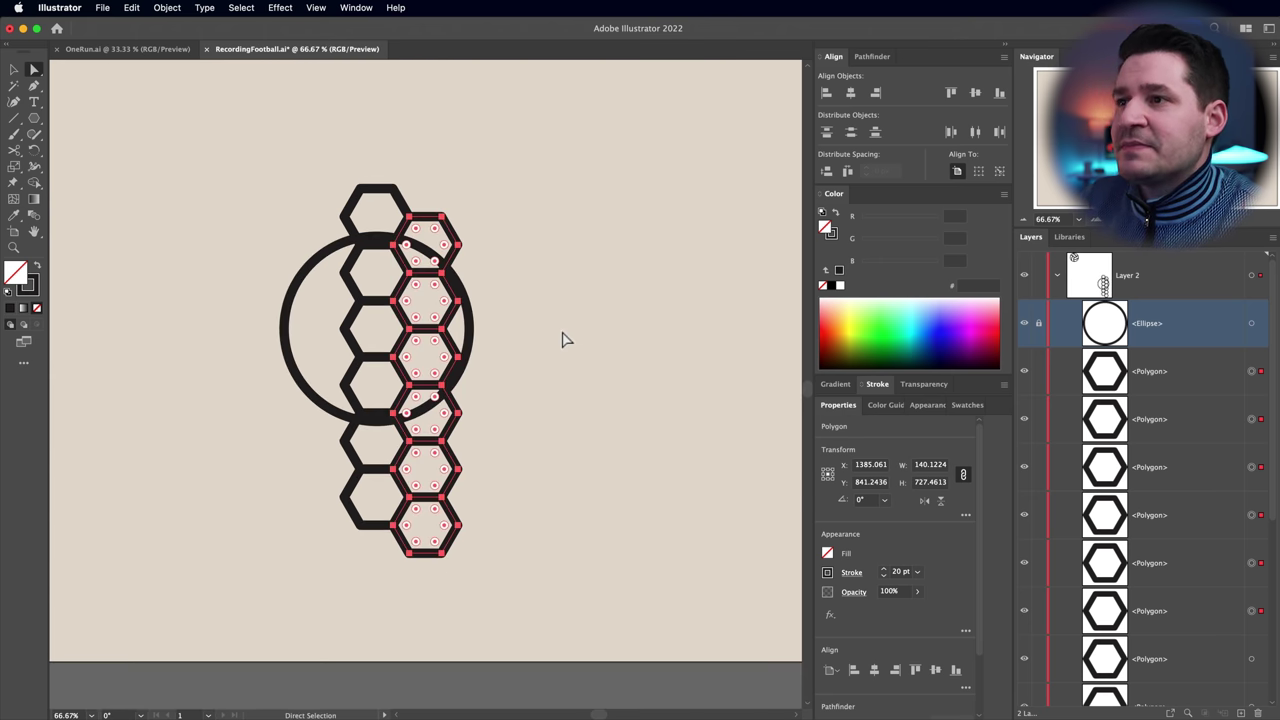
key(v)
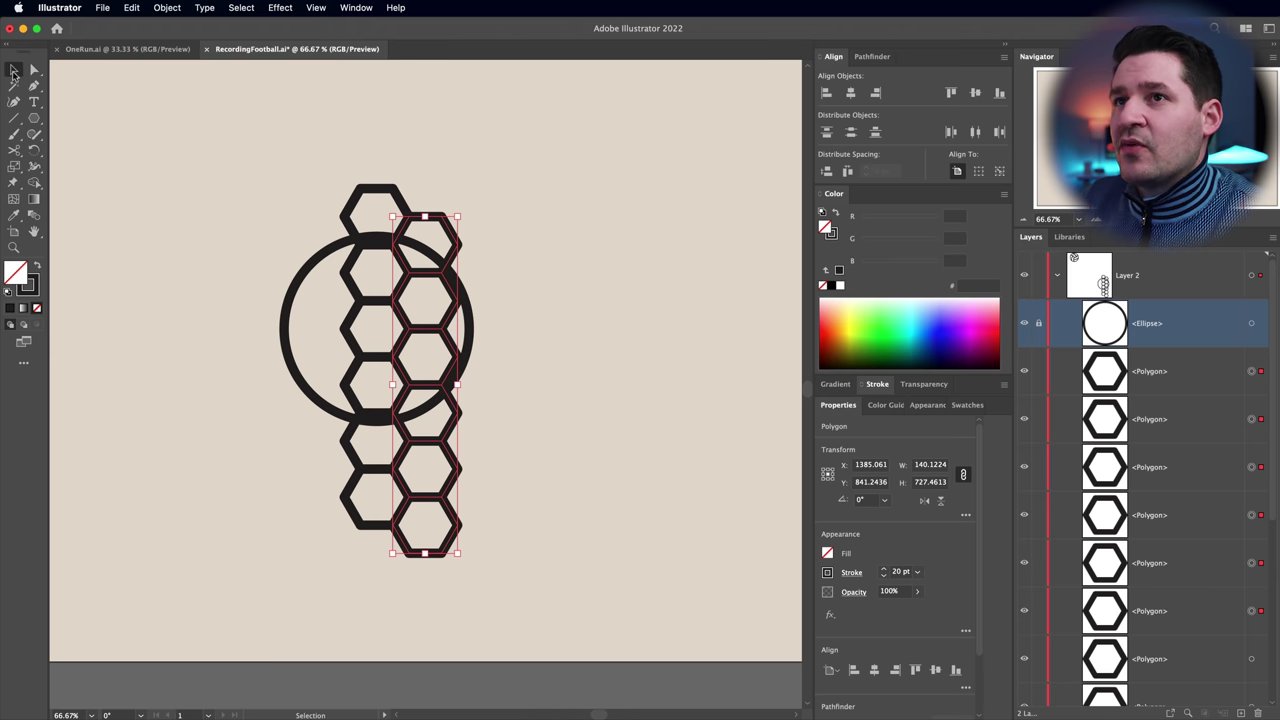
Alt-drag another copy of the hexagon column beside the others
drag(435, 278, 503, 246)
drag(480, 389, 417, 394)
key(v)
key(space)
key(super+minus)
key(super+minus)
key(super+minus)
key(super+minus)
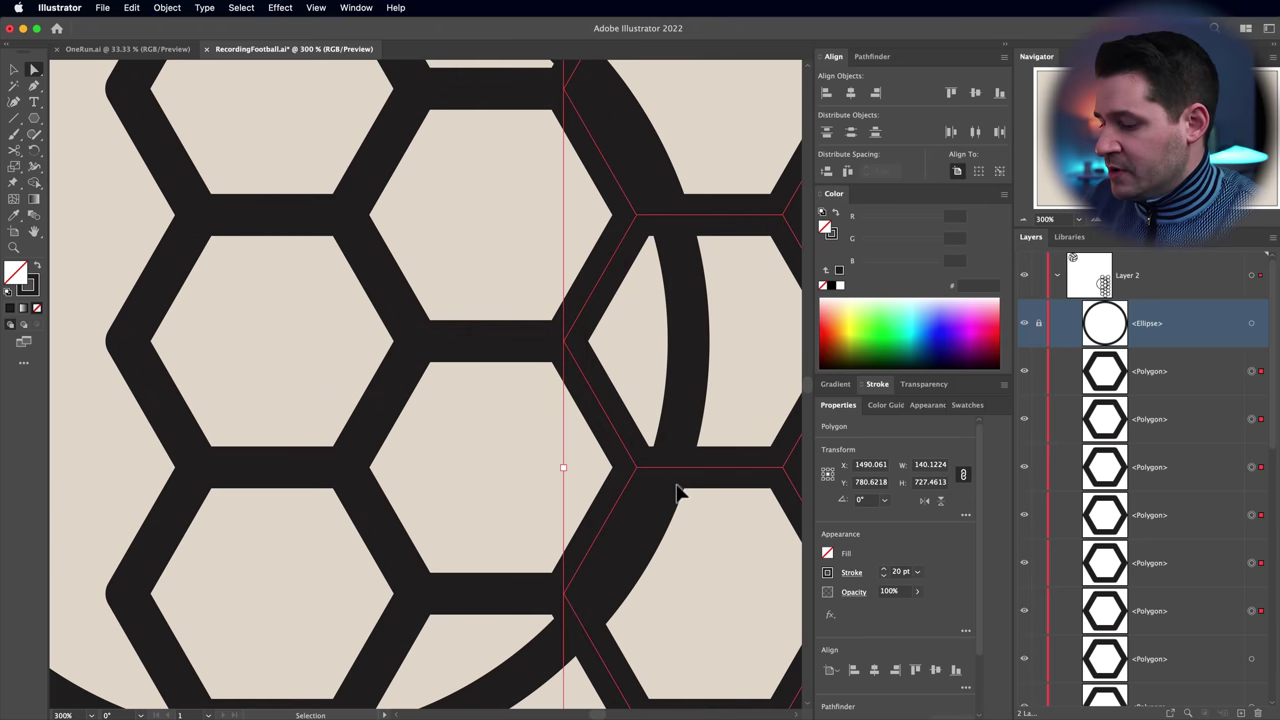
drag(479, 322, 643, 306)
Copy all the columns to the left and snap the copy against the original grid
key(v)
click(660, 190)
drag(657, 120, 481, 575)
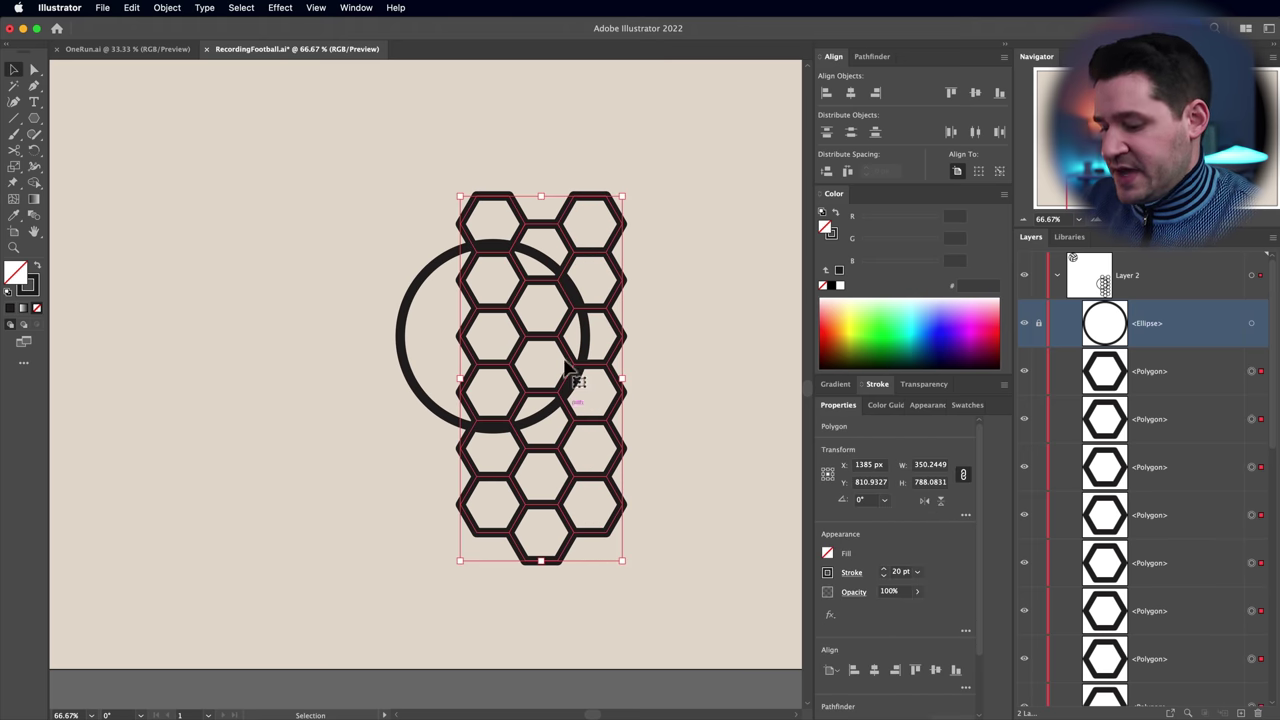
drag(556, 340, 386, 367)
key(z)
drag(471, 366, 507, 415)
click(507, 415)
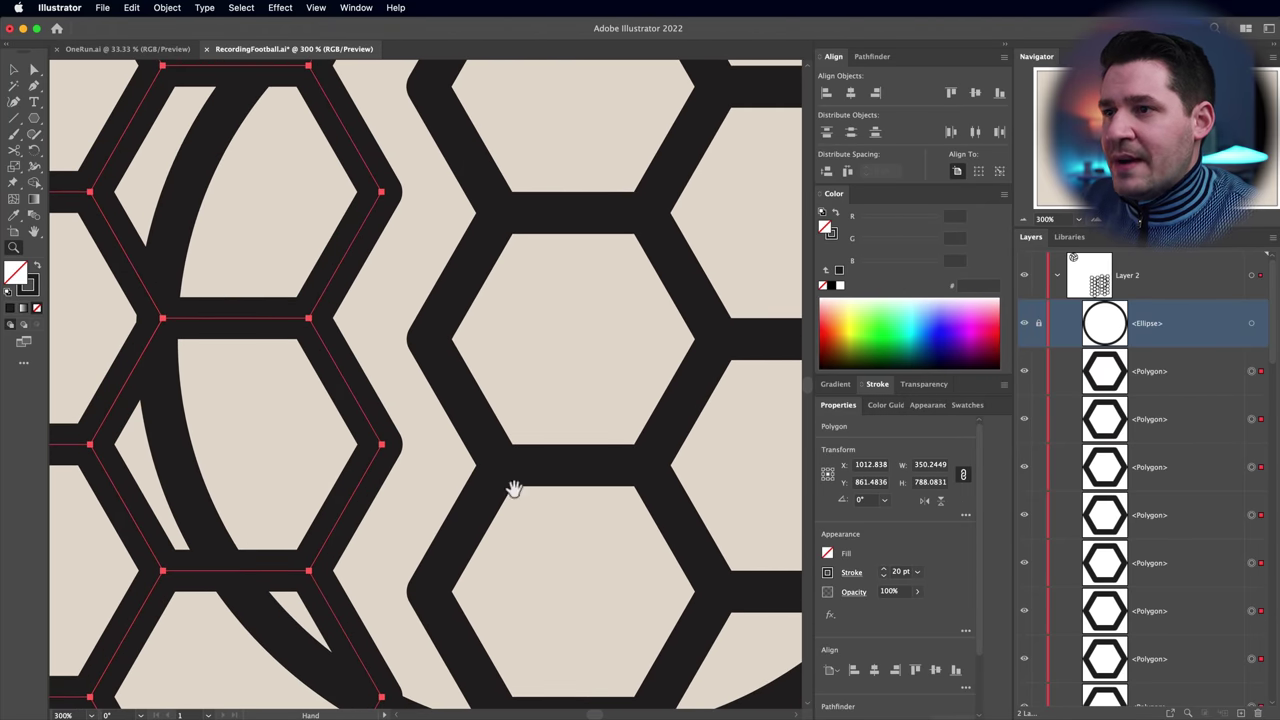
key(a)
drag(379, 447, 504, 466)
Marquee-select every hexagon in the enlarged honeycomb grid
key(super+minus)
key(super+minus)
key(super+minus)
key(super+minus)
key(super+minus)
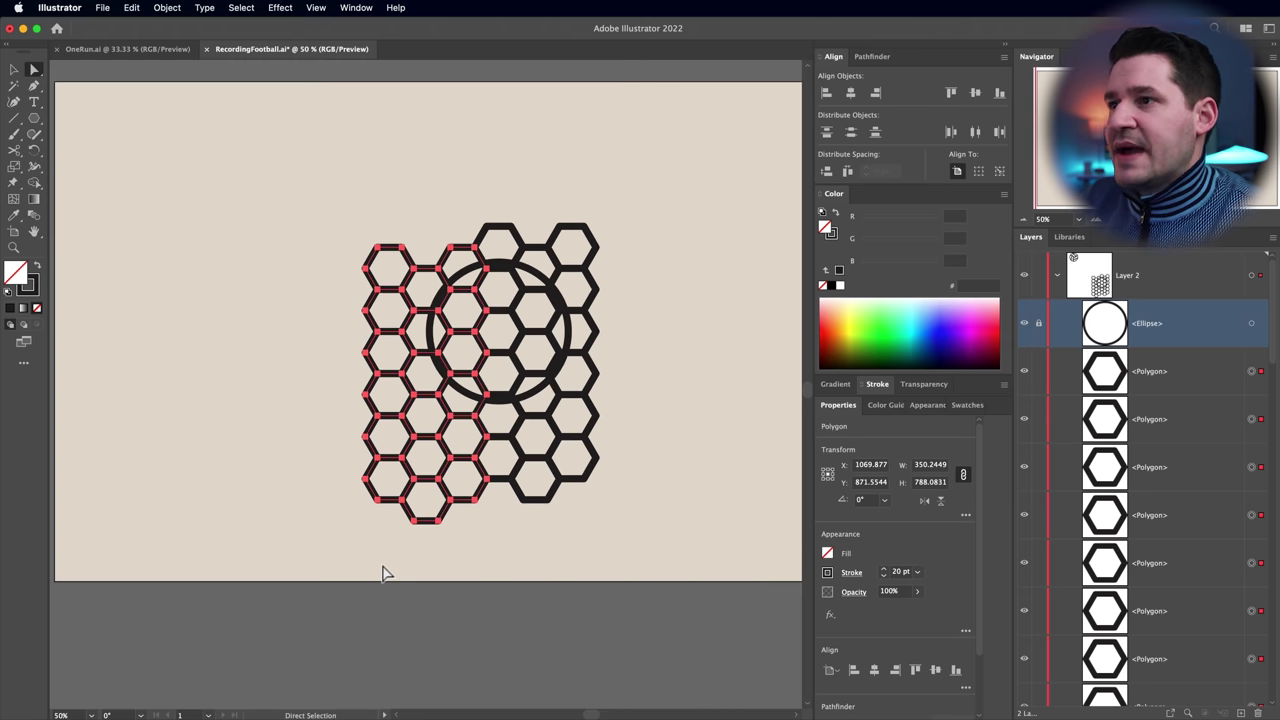
click(709, 297)
key(v)
scroll(680, 360, up, 3)
drag(641, 242, 314, 604)
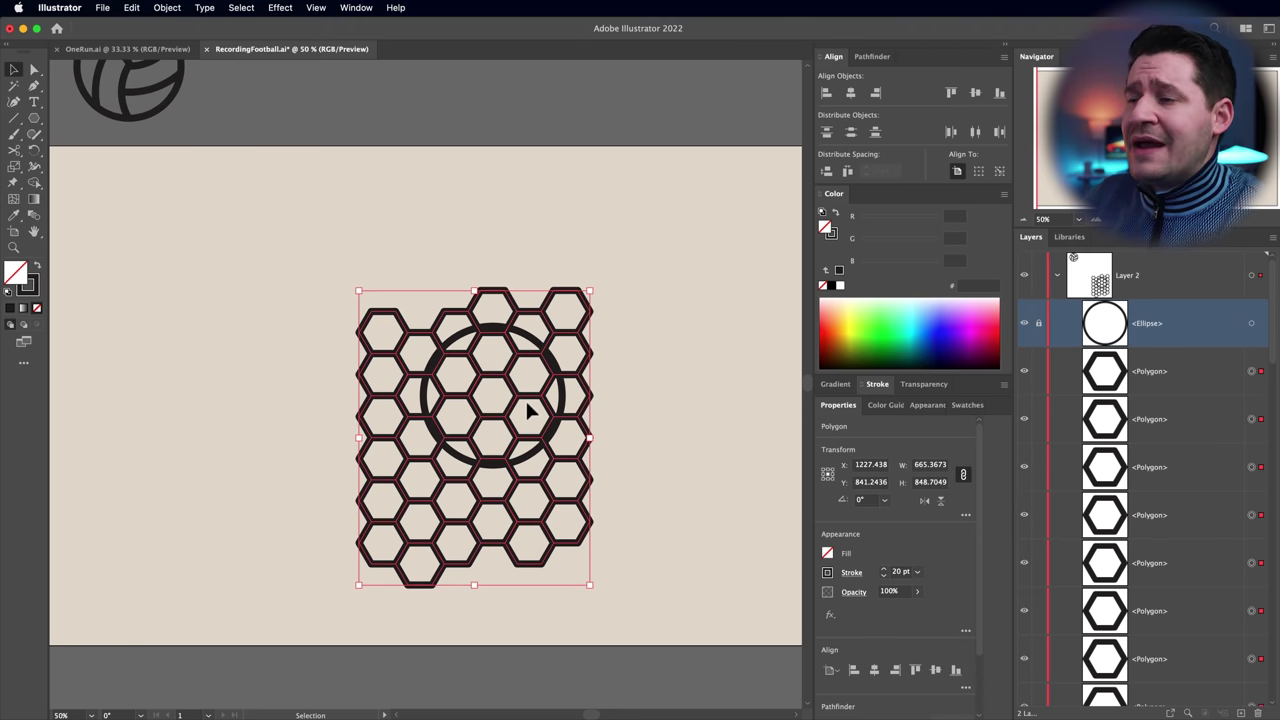
scroll(528, 410, left, 2)
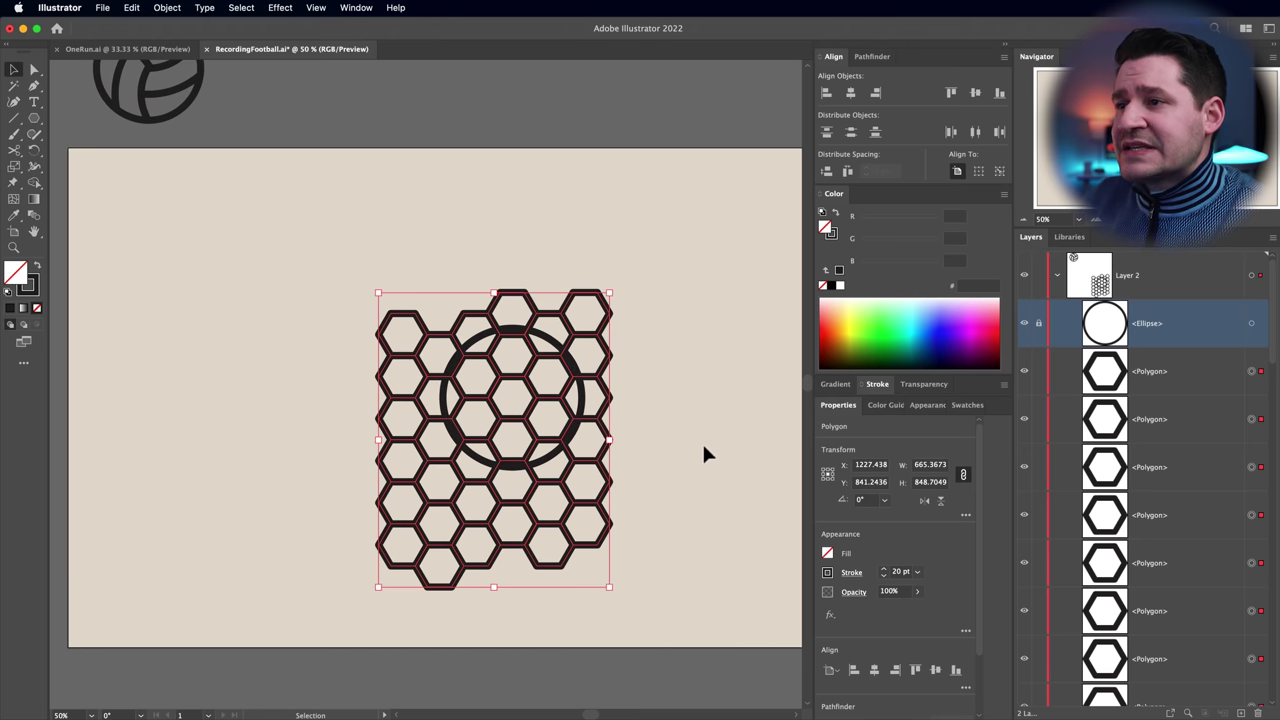
Fill the selected hexagons with white and set their stroke weight to 3 pt
click(839, 285)
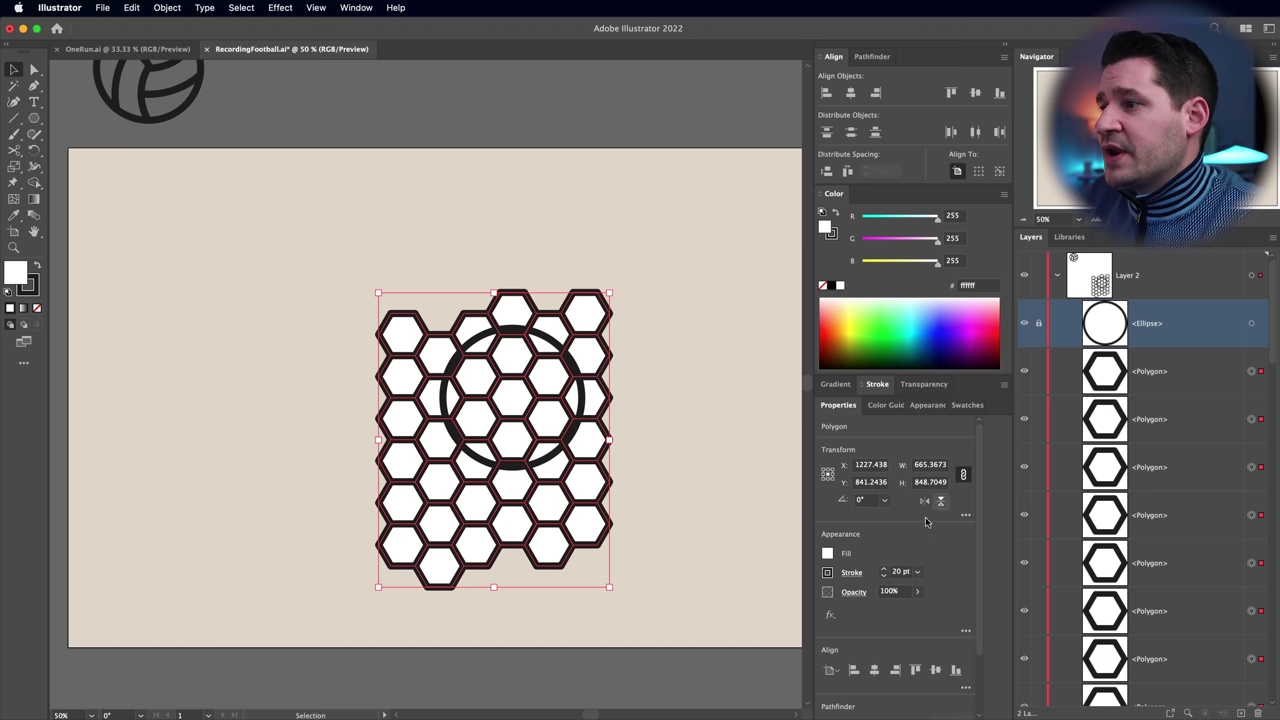
click(899, 571)
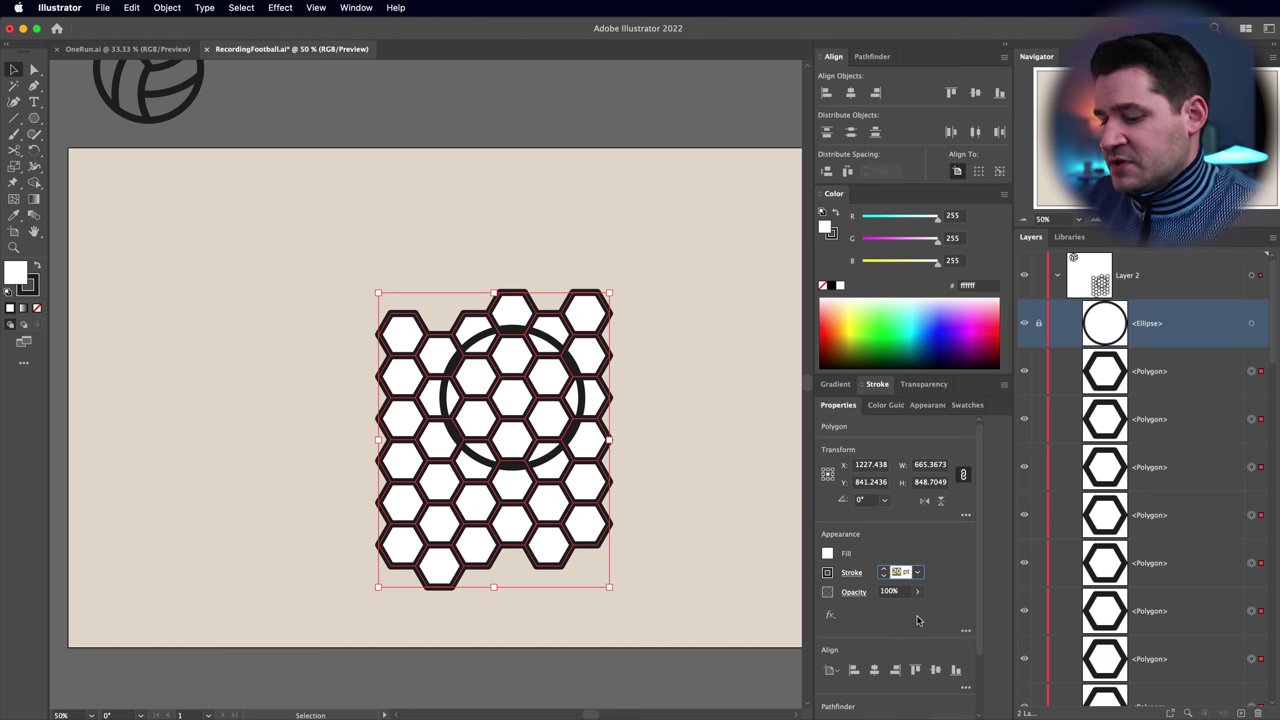
text(3)
key(Tab)
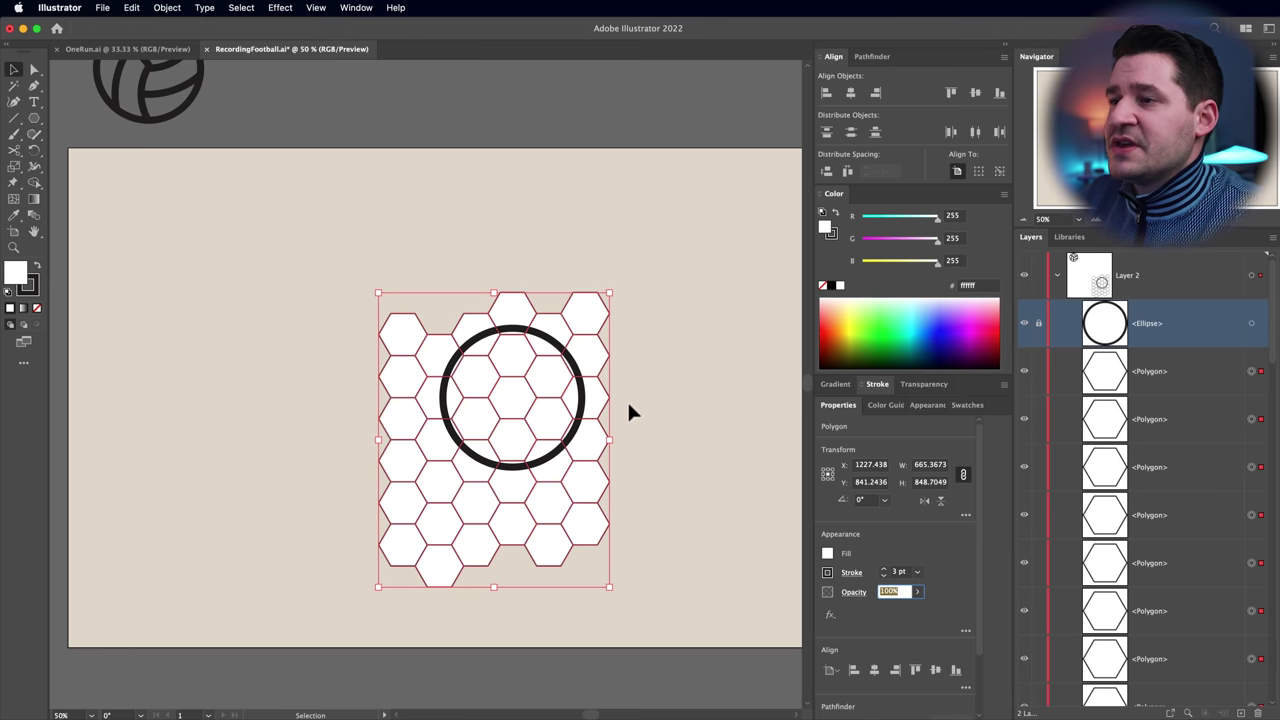
click(655, 403)
key(z)
scroll(626, 431, down, 1)
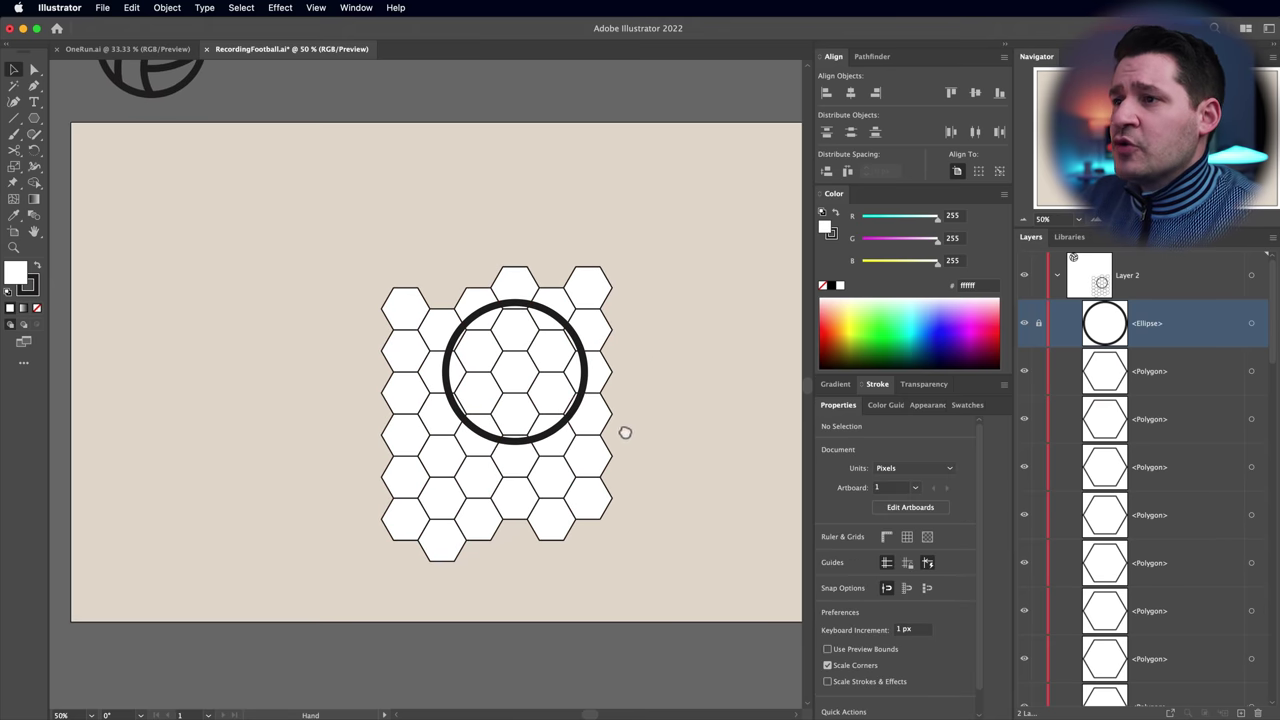
click(530, 402)
click(430, 380)
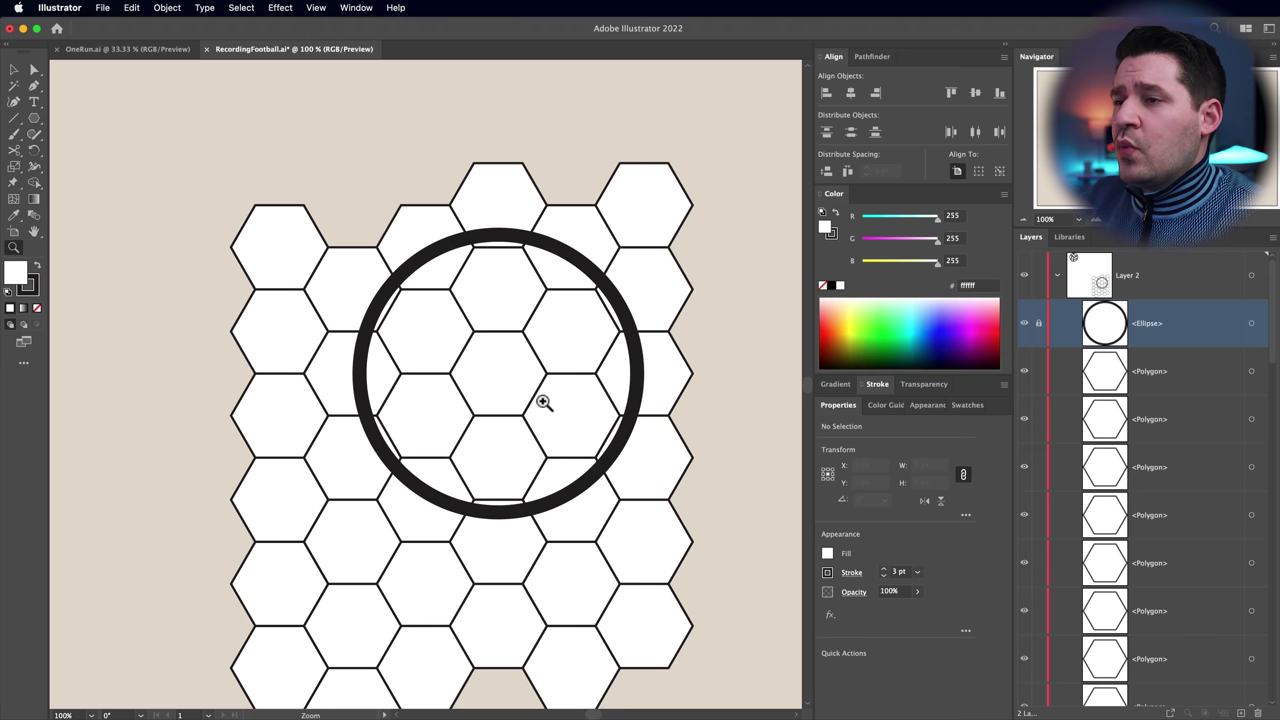
Select the centre hexagon and Shift-add the surrounding hexagons inside and around the circle
key(v)
click(497, 372)
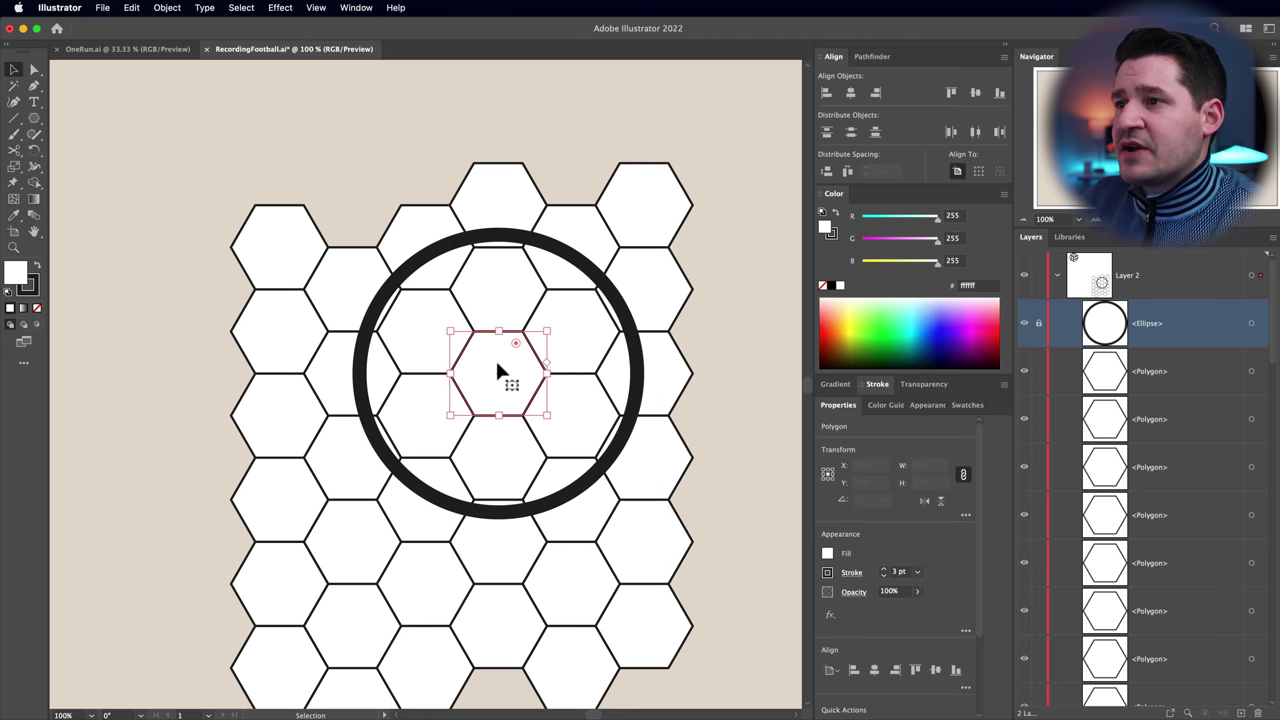
shift+click(383, 377)
shift+click(610, 376)
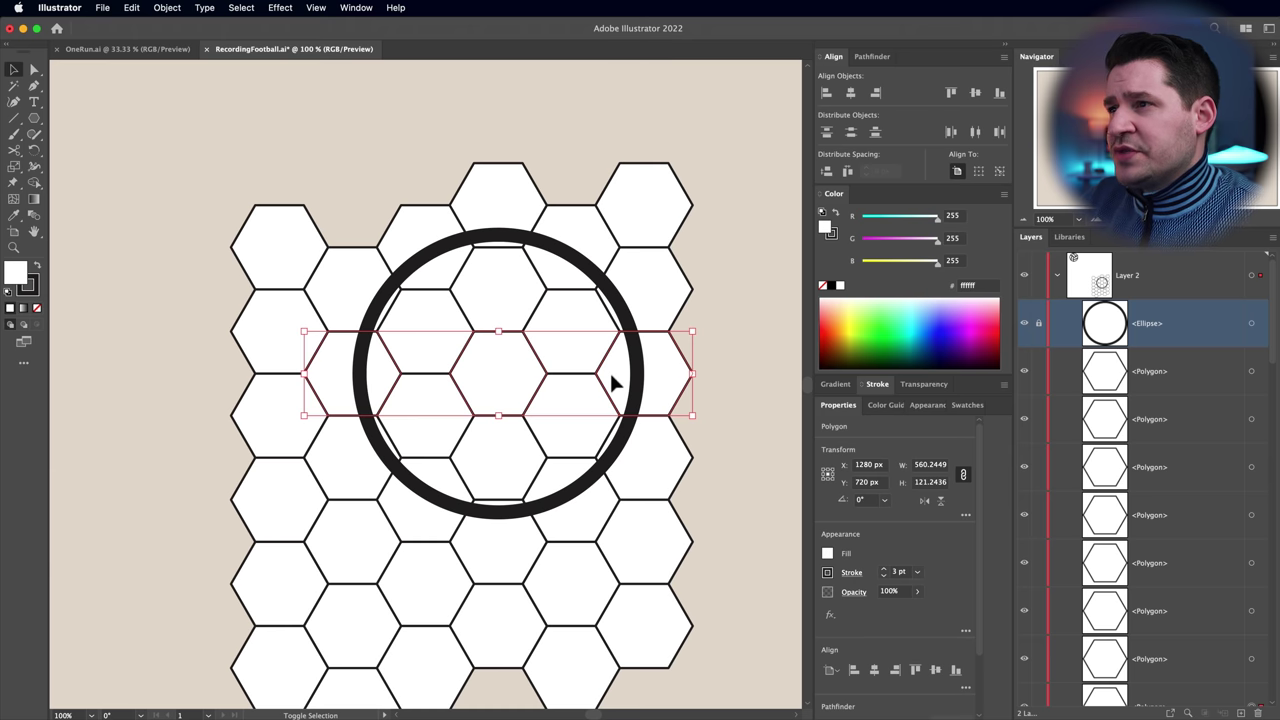
shift+click(565, 282)
shift+click(455, 290)
shift+click(297, 274)
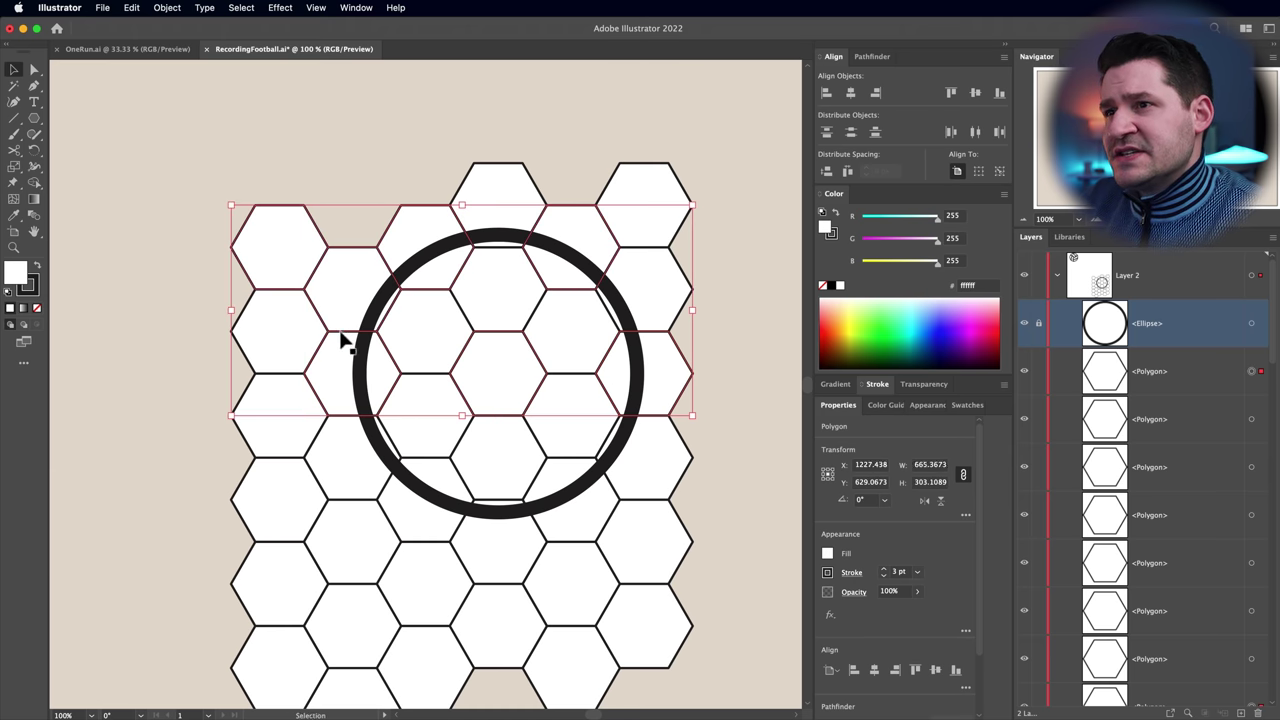
shift+click(310, 520)
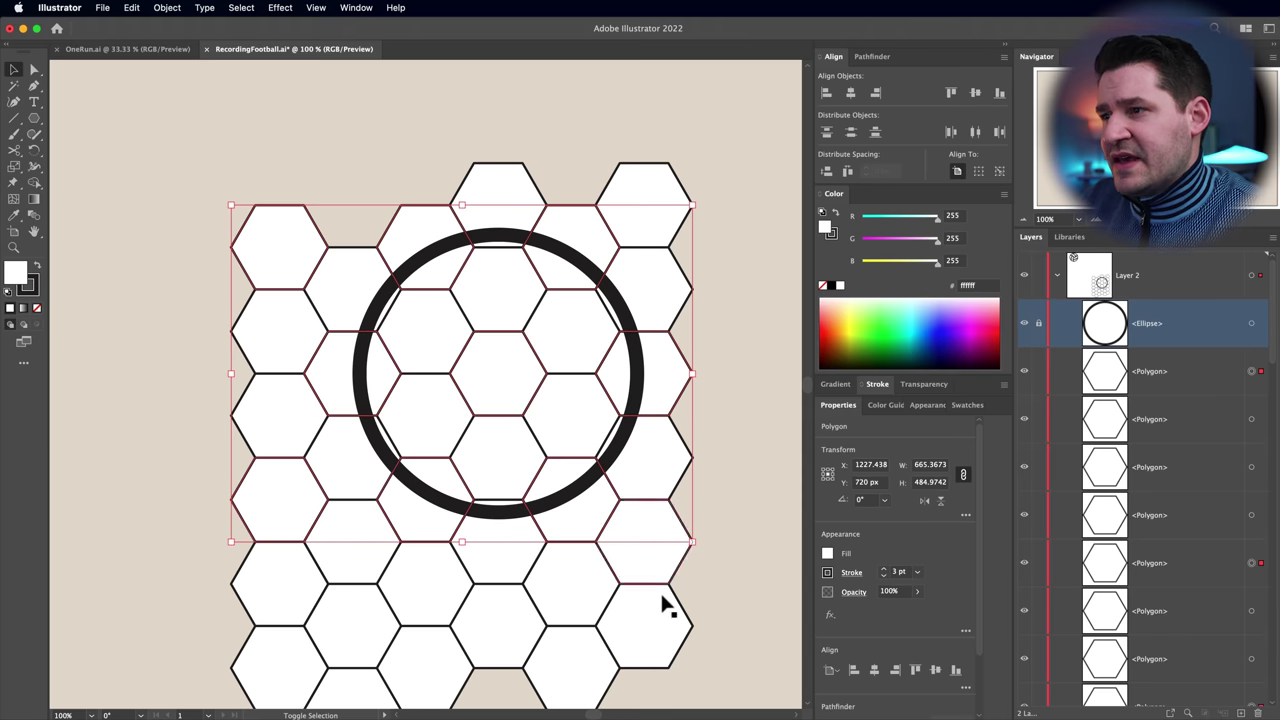
shift+click(600, 622)
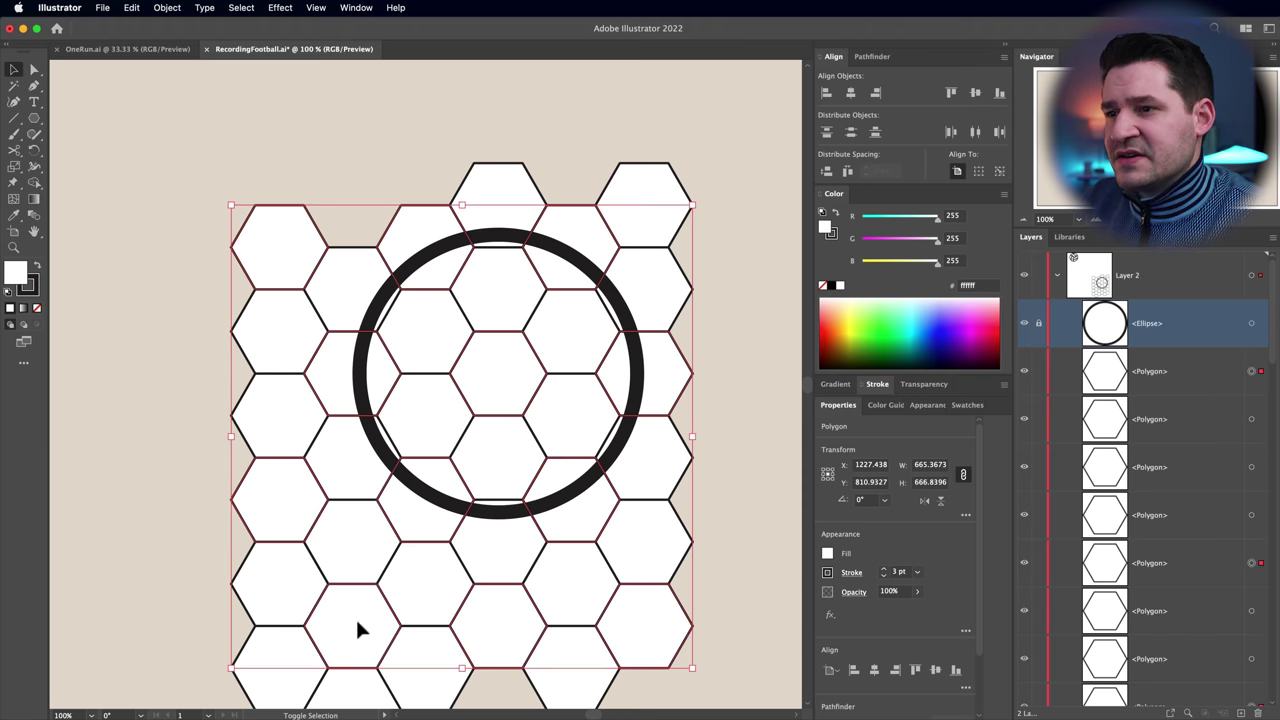
drag(355, 616, 371, 523)
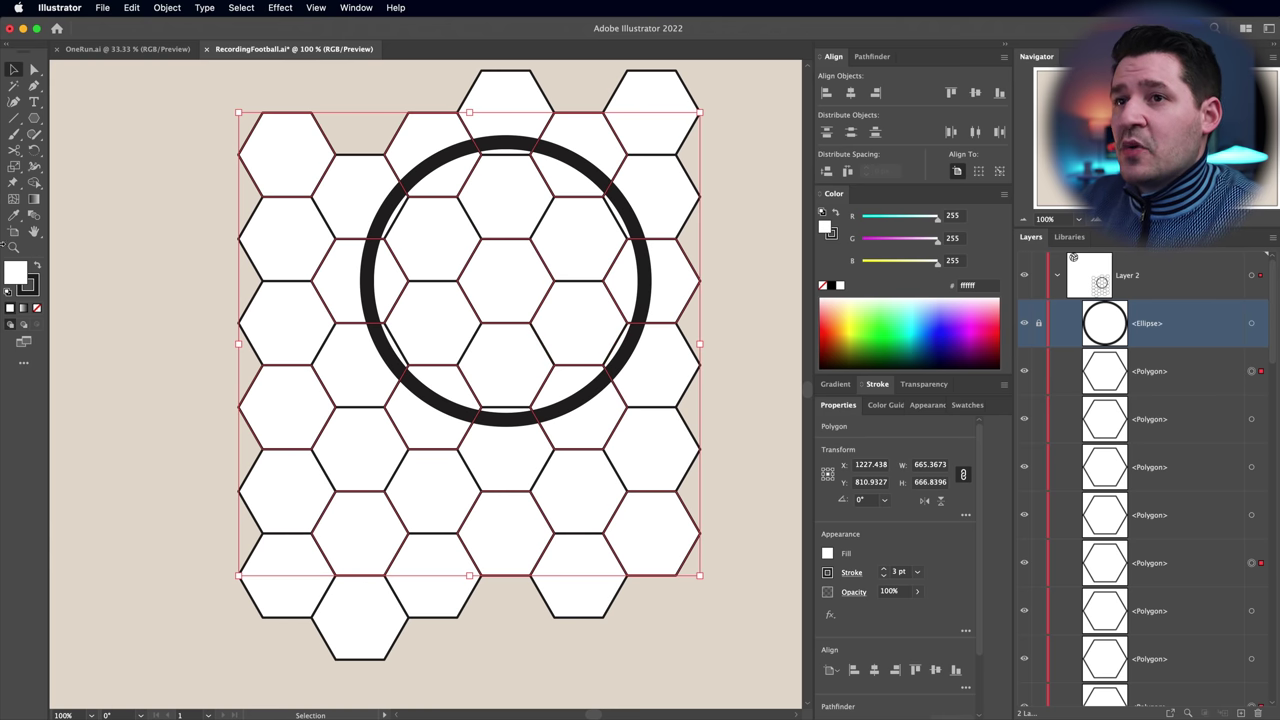
Fill the chosen hexagons black, then marquee-select the entire hexagon grid
click(838, 287)
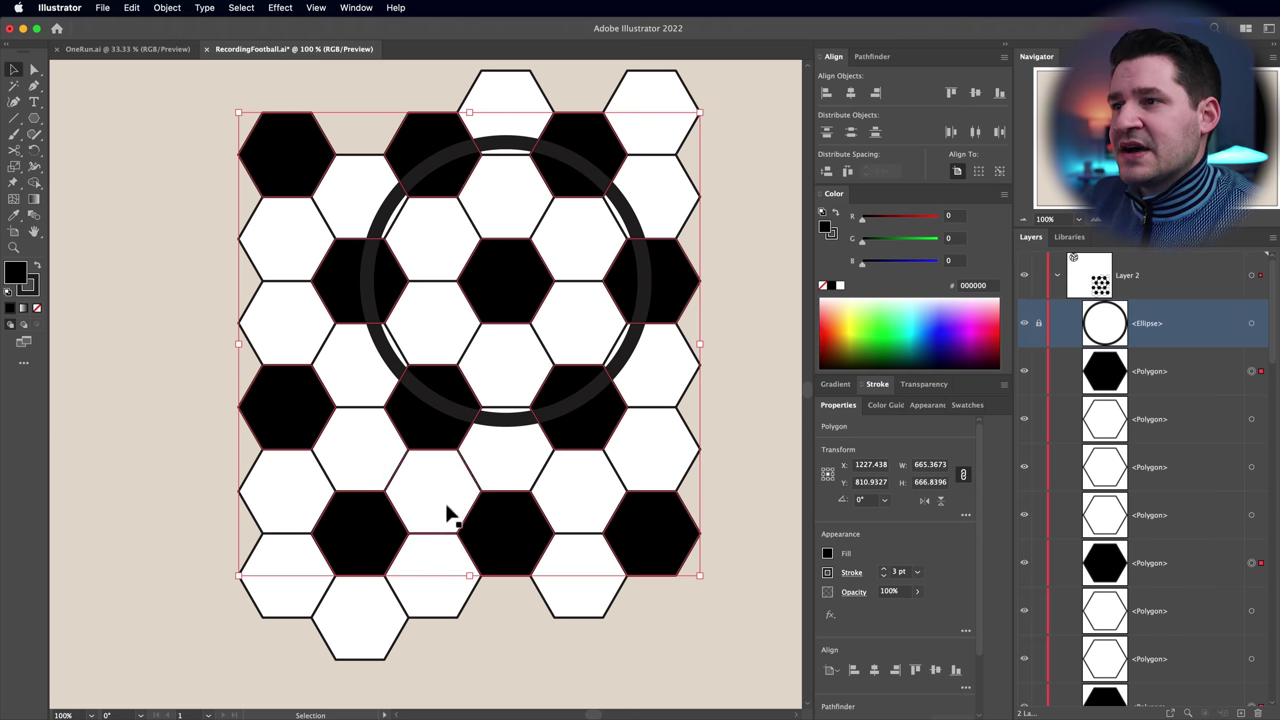
click(739, 388)
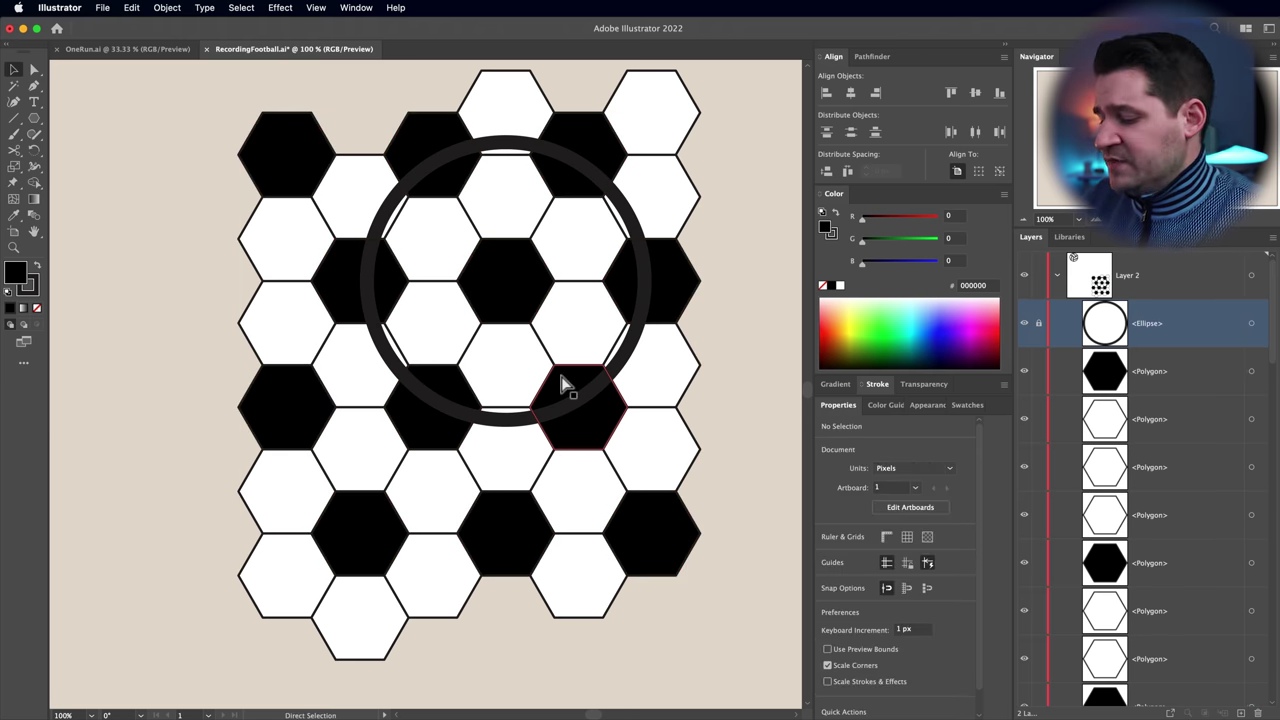
key(super+minus)
key(super+minus)
drag(276, 160, 666, 545)
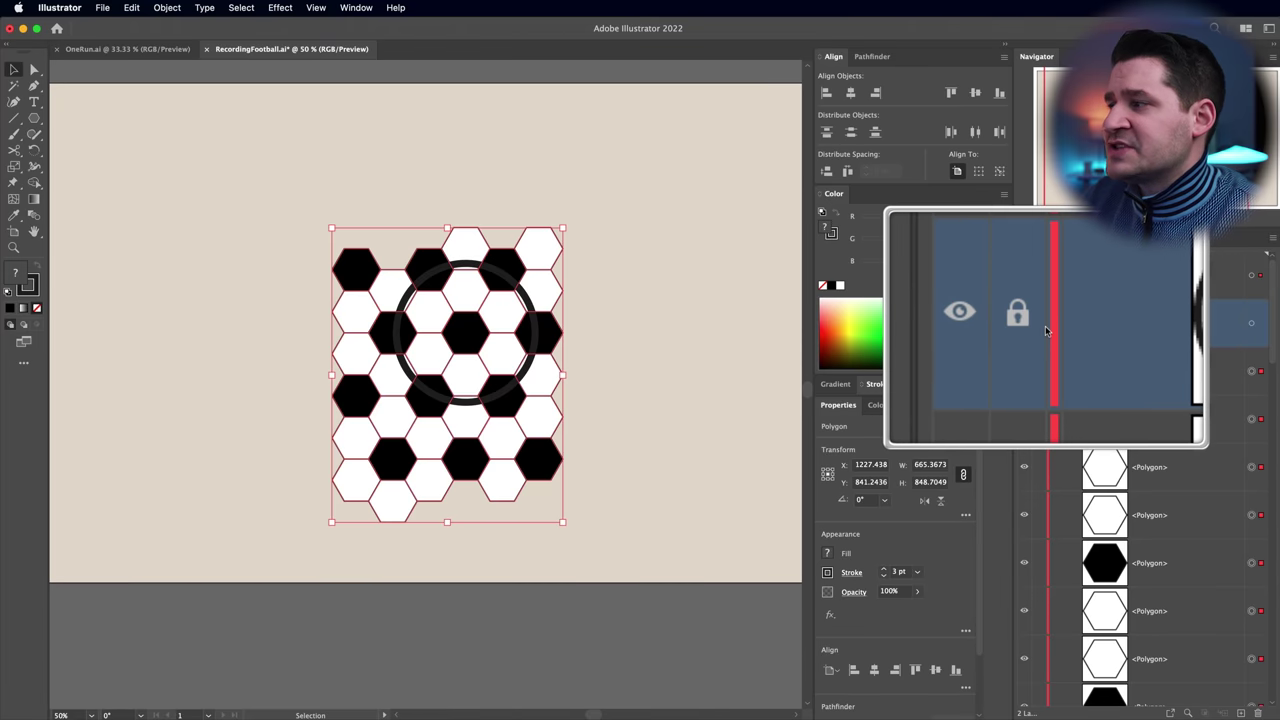
Group all the selected hexagons with Cmd+G
key(a)
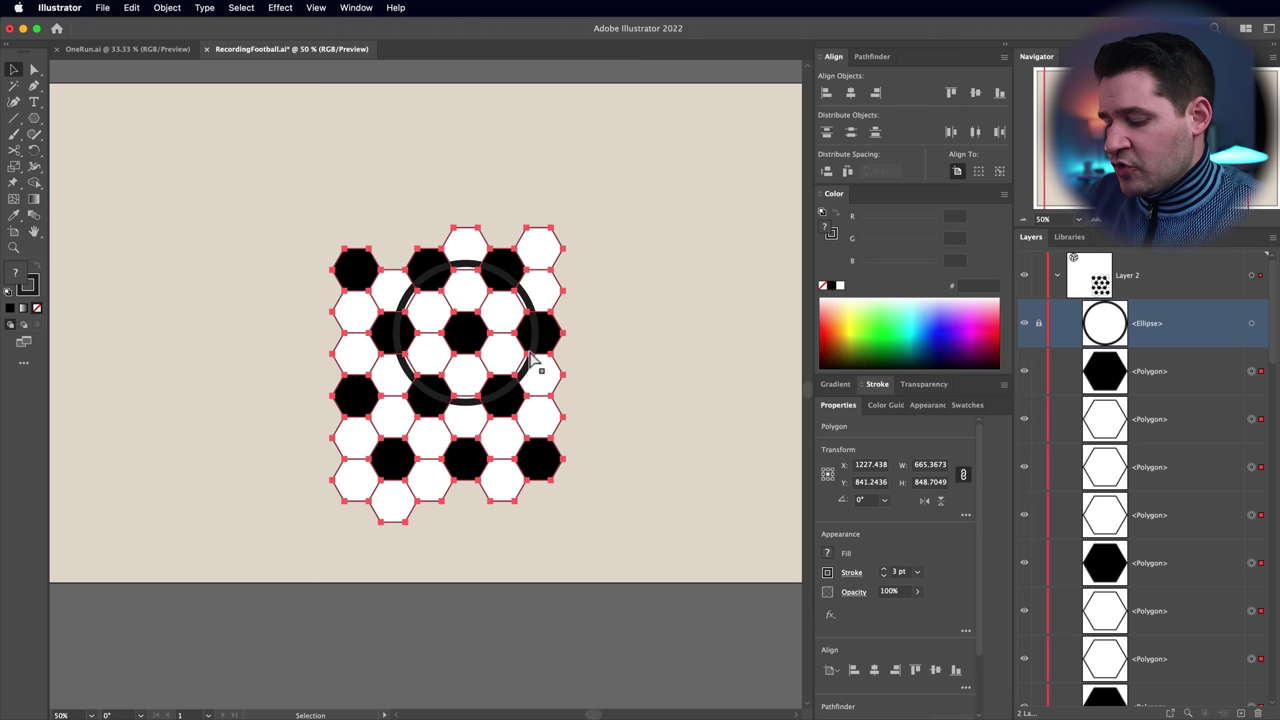
key(super+g)
key(v)
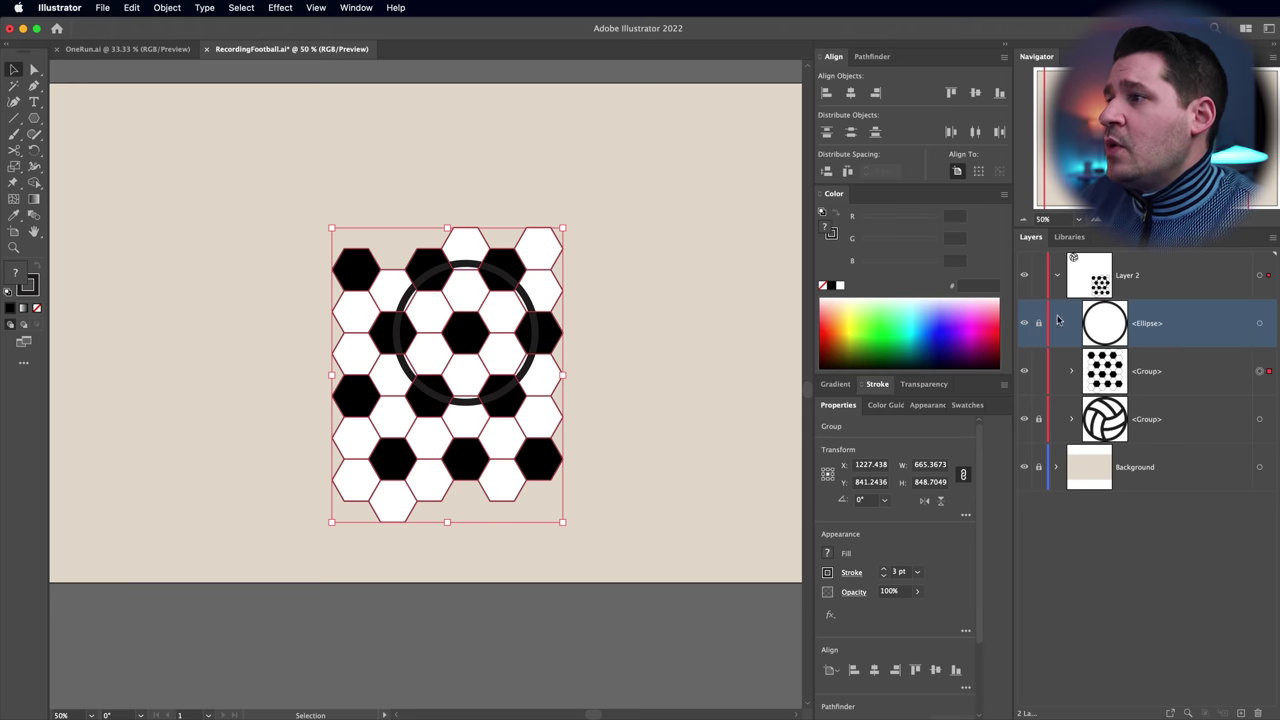
Copy the ring circle, Paste in Front, and select the lower circle with the hexagon group
click(1259, 324)
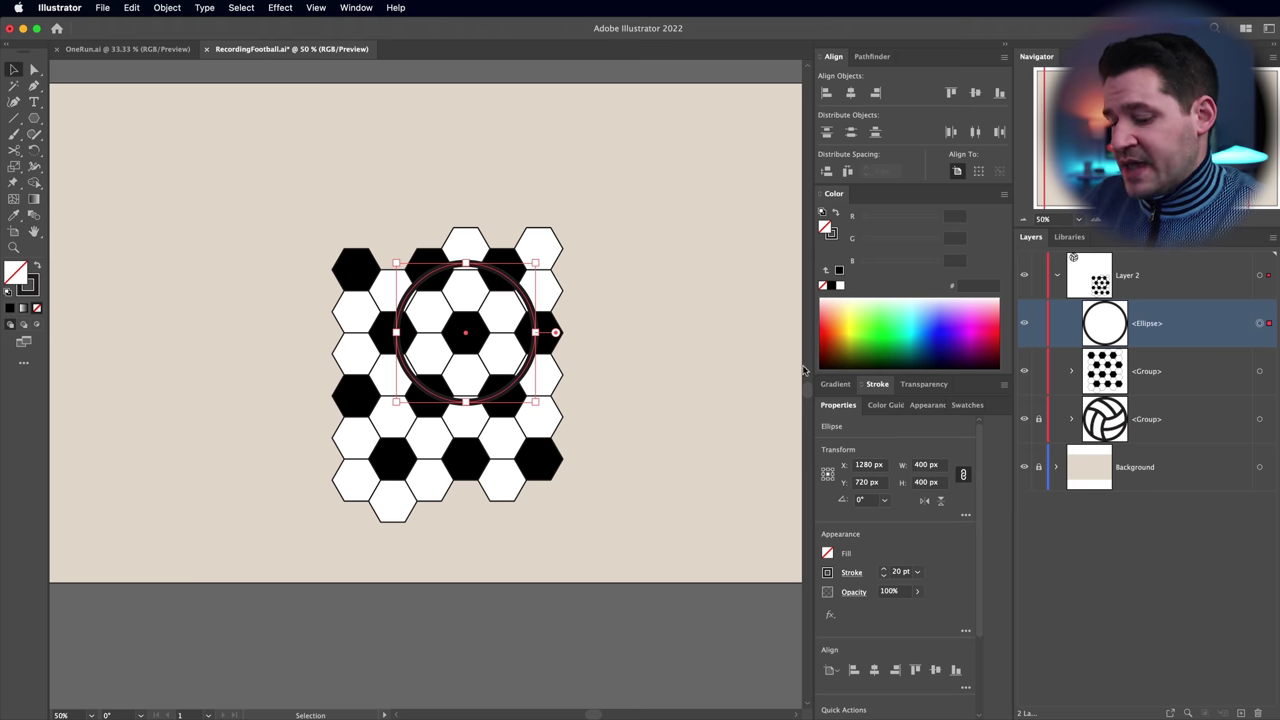
key(super+c)
click(131, 7)
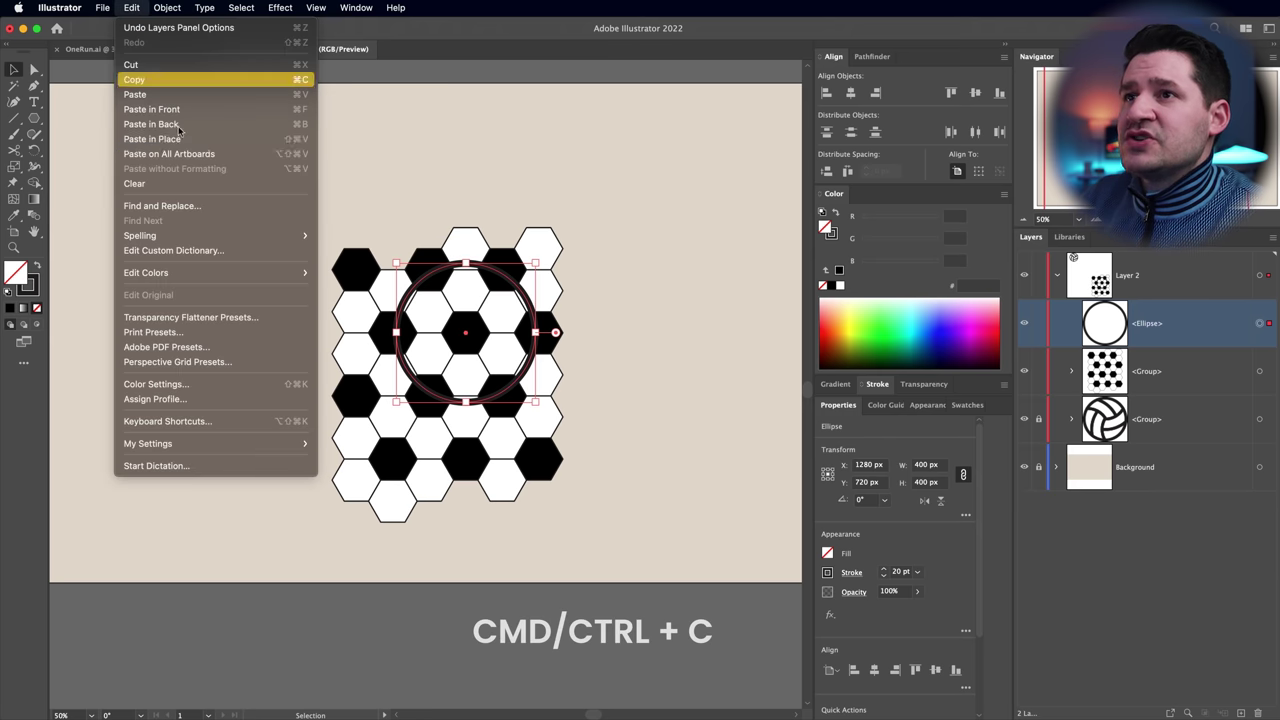
click(175, 110)
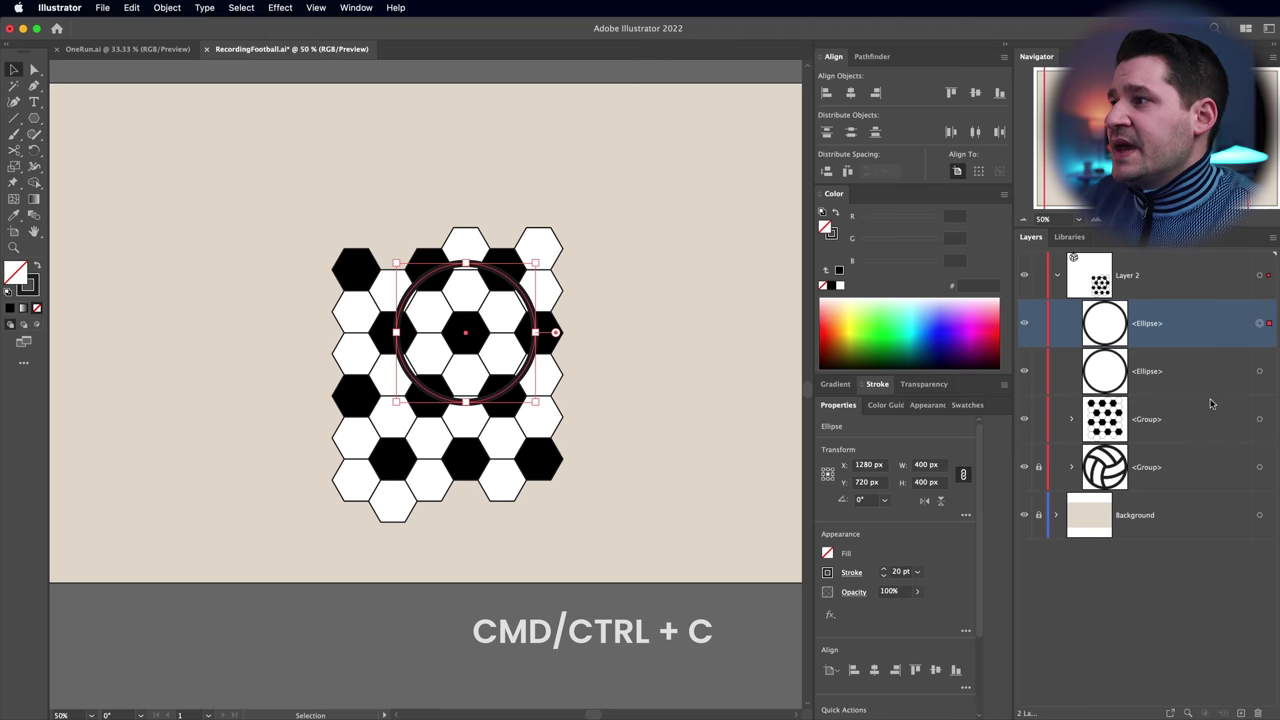
click(1256, 377)
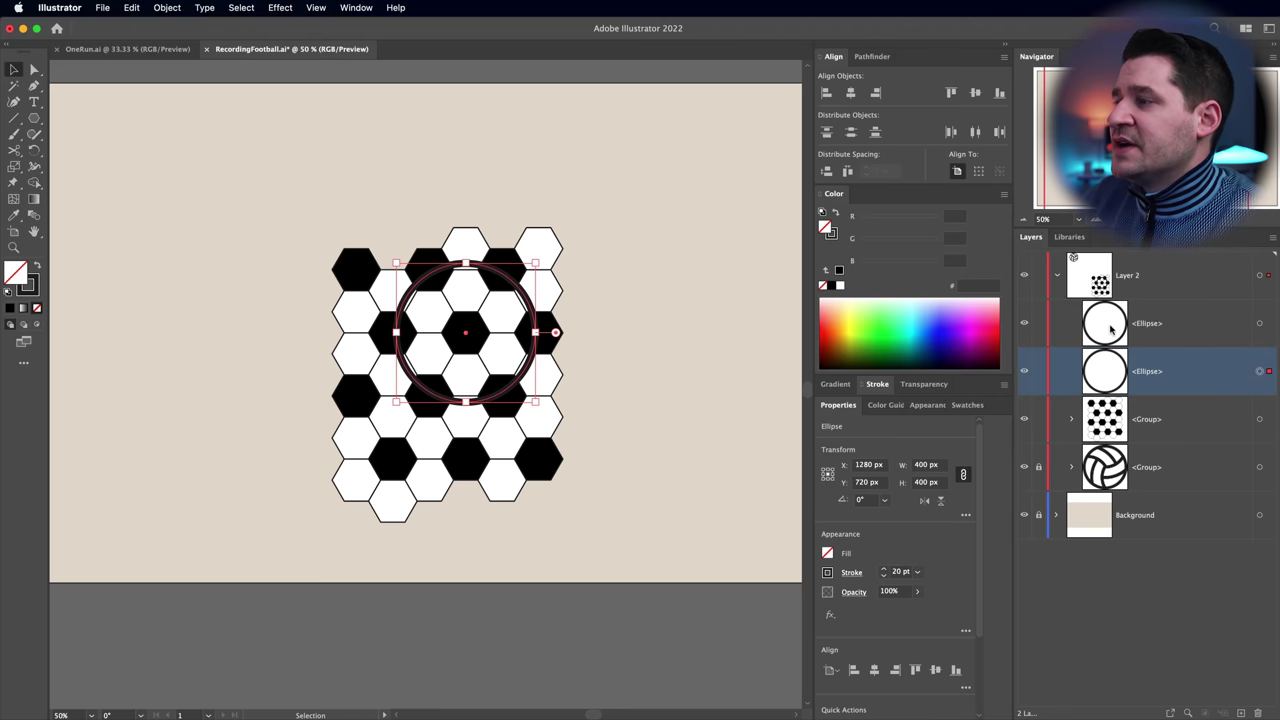
shift+click(1260, 419)
drag(1260, 419, 1262, 380)
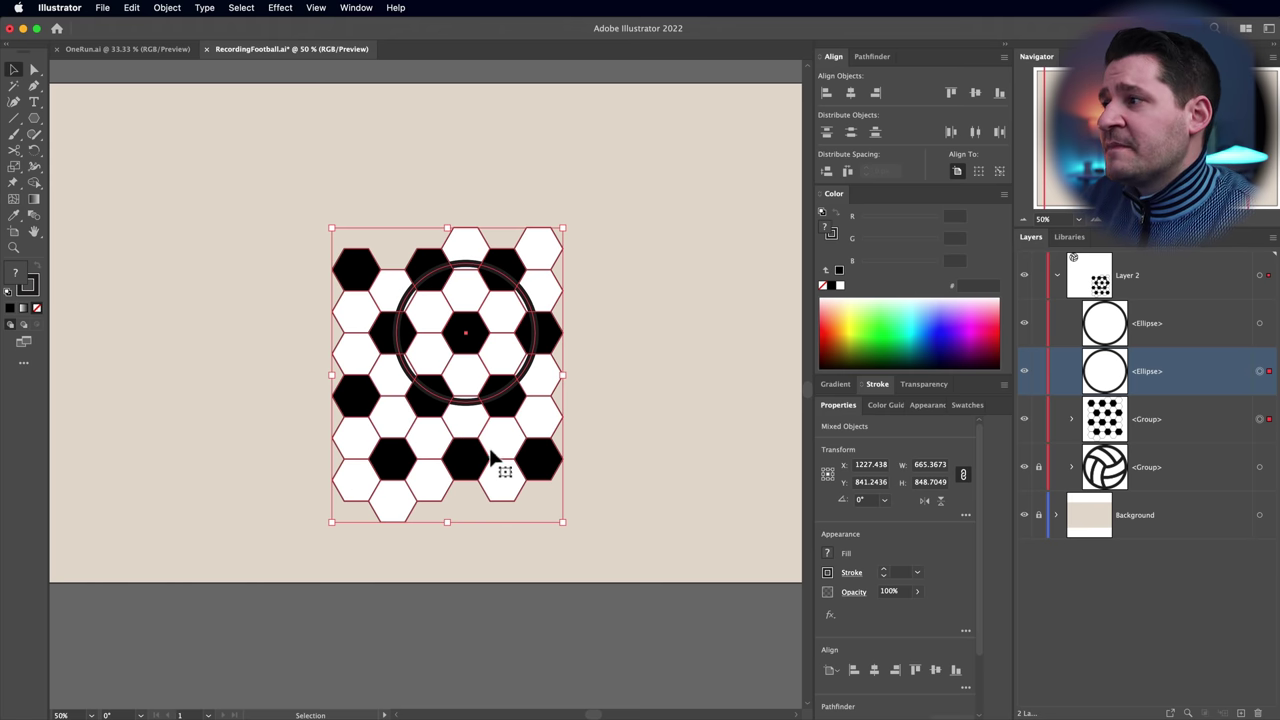
Make a clipping mask from the circle and hexagon group, then select the pattern inside the Clip Group
click(162, 7)
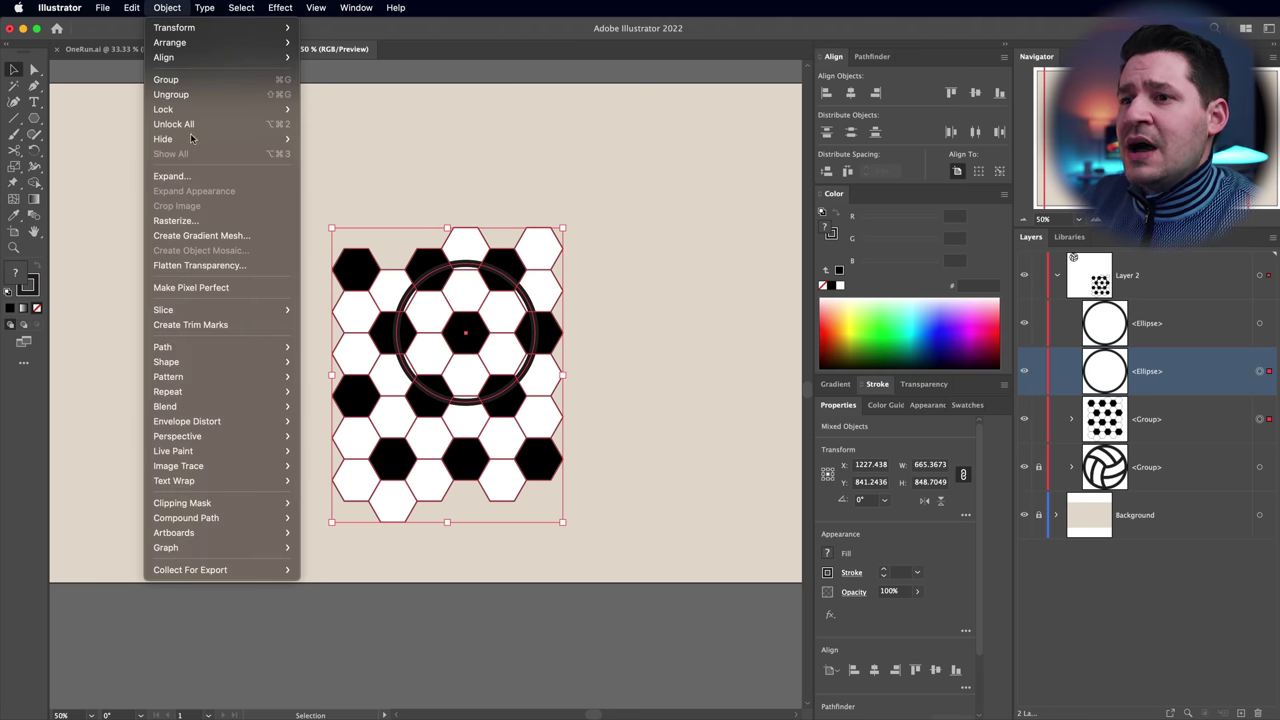
mouse_move(270, 504)
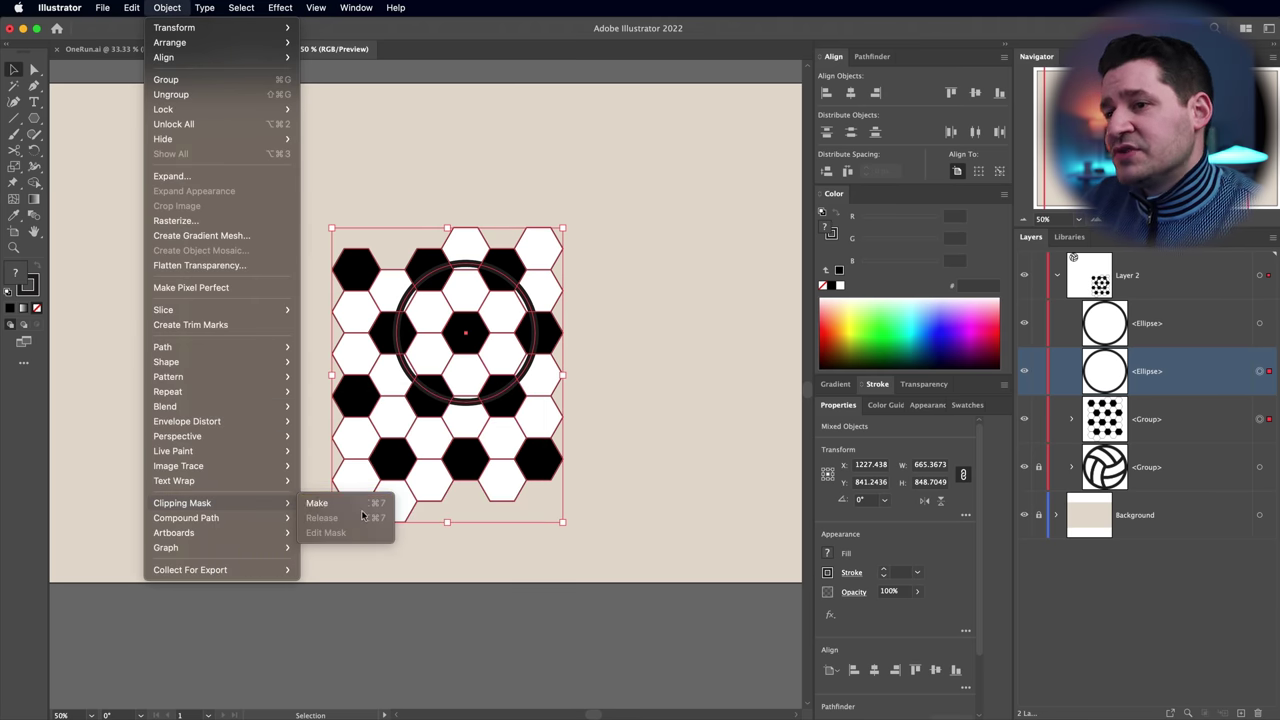
click(358, 505)
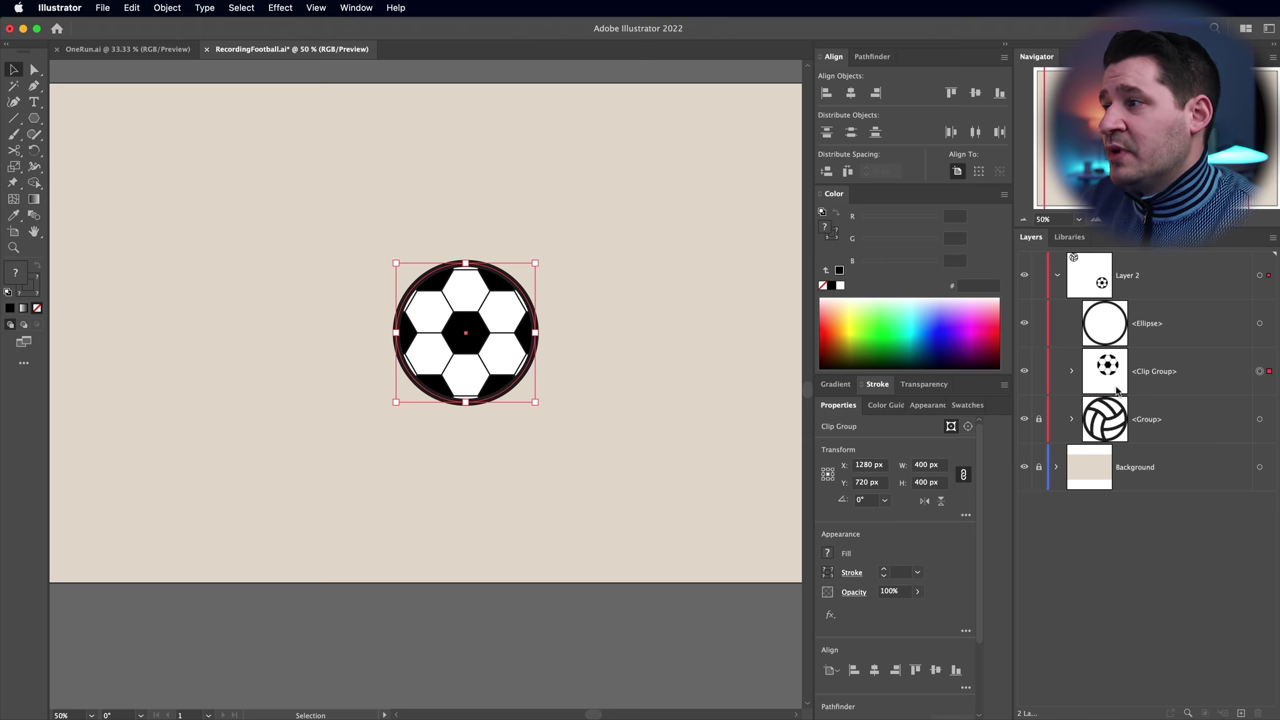
click(1072, 372)
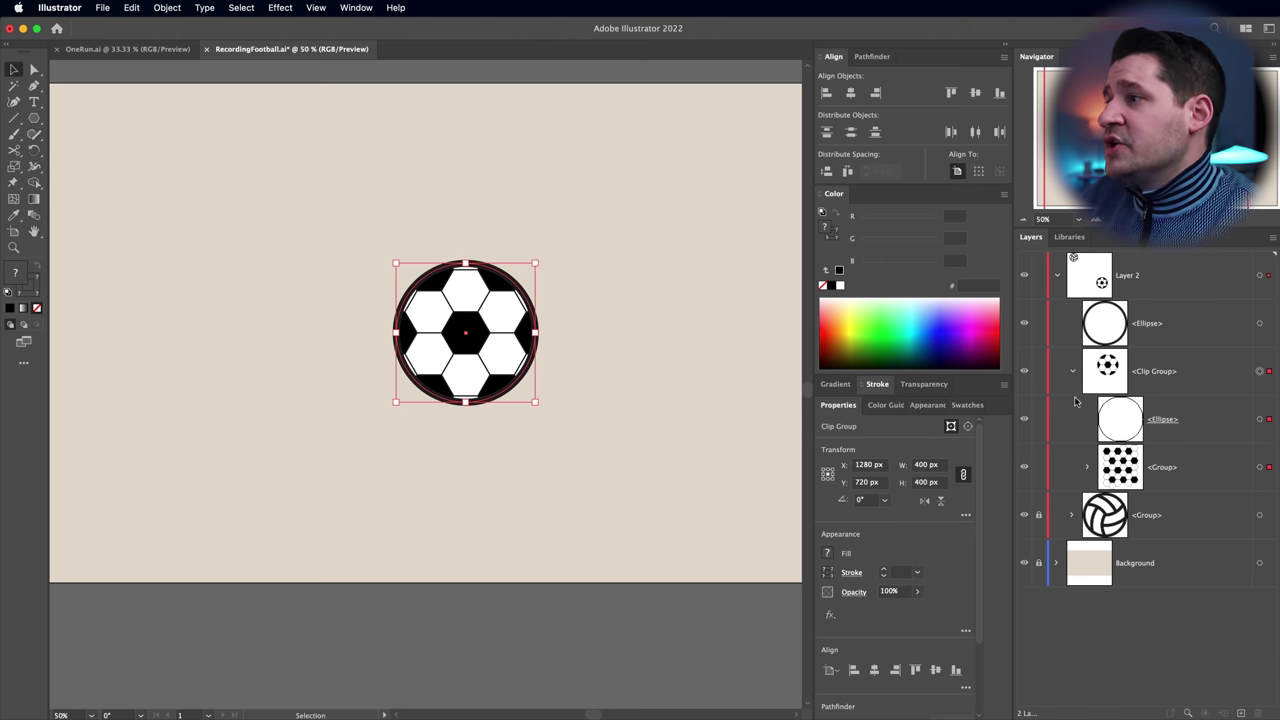
click(1073, 372)
click(1073, 372)
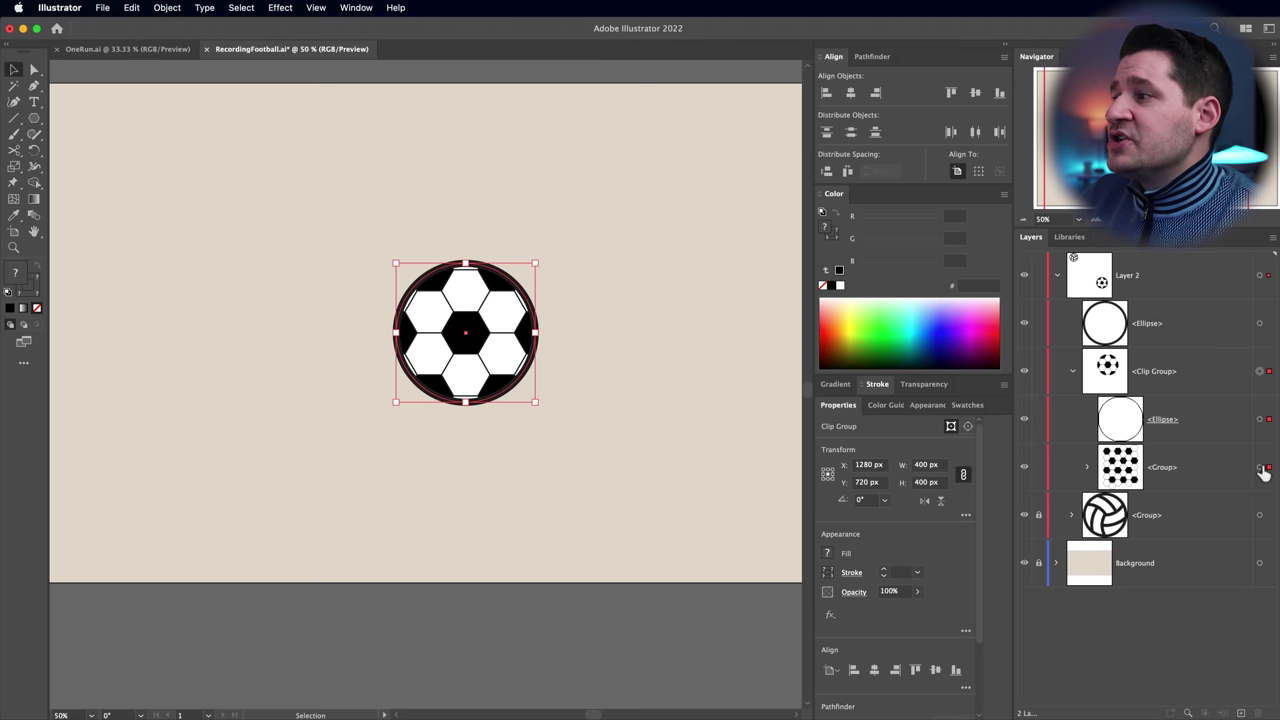
click(1260, 468)
Drag the clipped hexagon pattern to X 1226.881, Y 764.3246 to reframe the black patches
drag(460, 451, 485, 466)
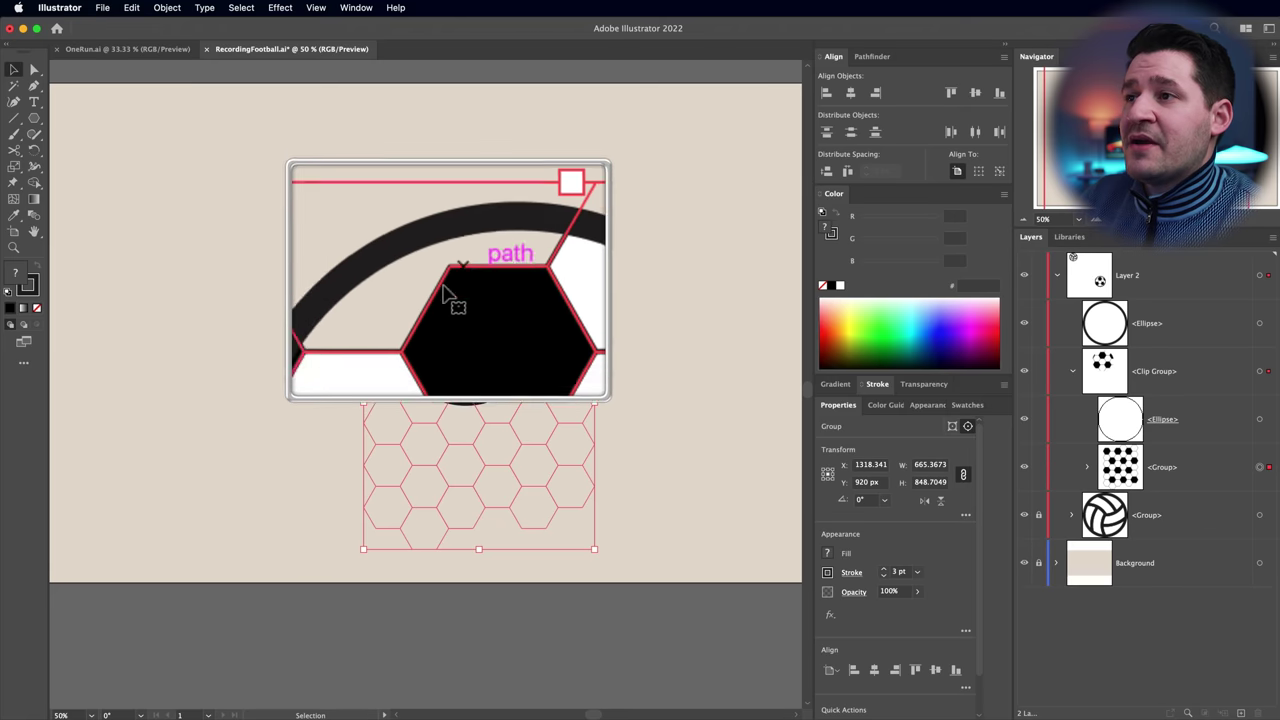
drag(532, 484, 500, 428)
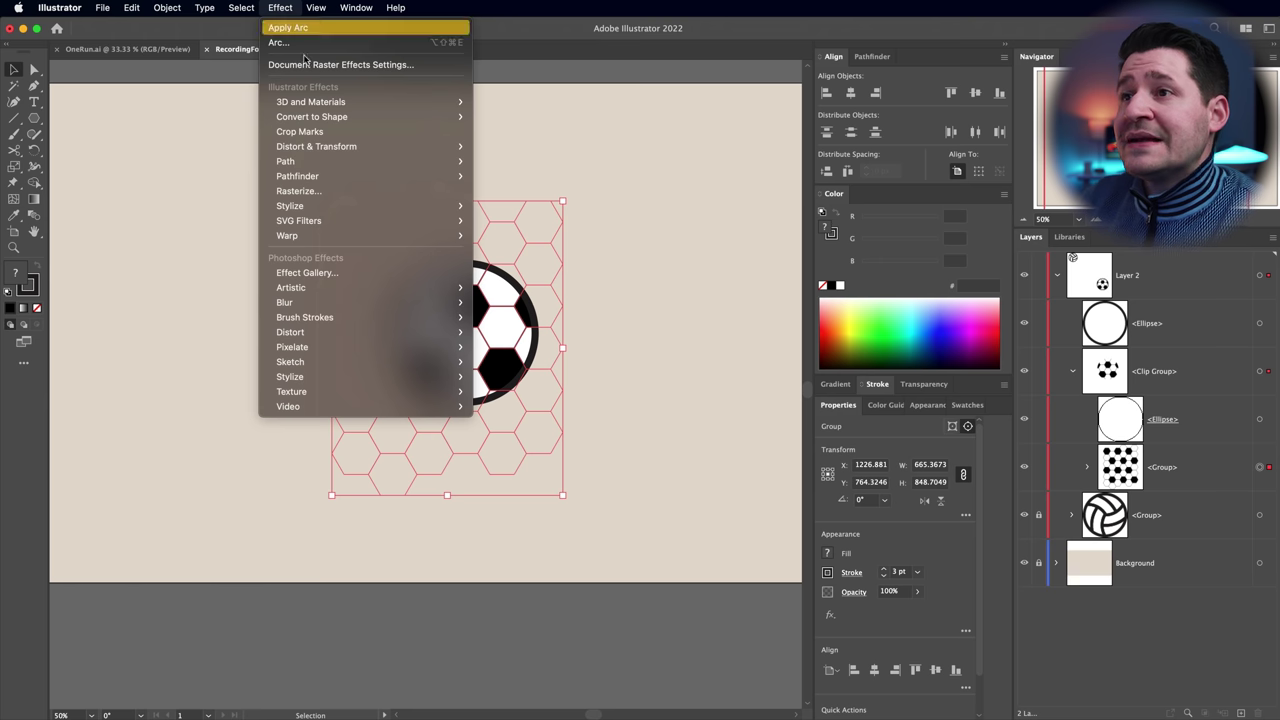
Apply a 57% Inflate warp to the hexagon pattern and nudge it inside the ball
mouse_move(350, 236)
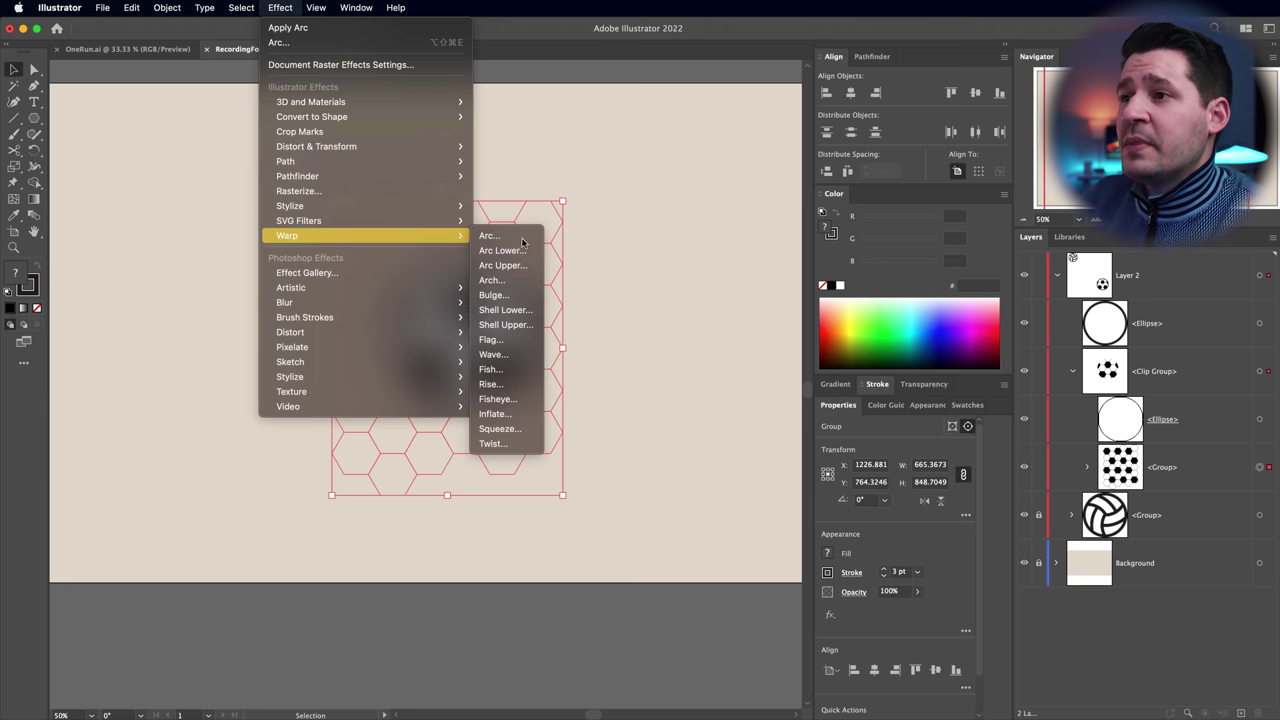
click(494, 413)
drag(1178, 676, 639, 415)
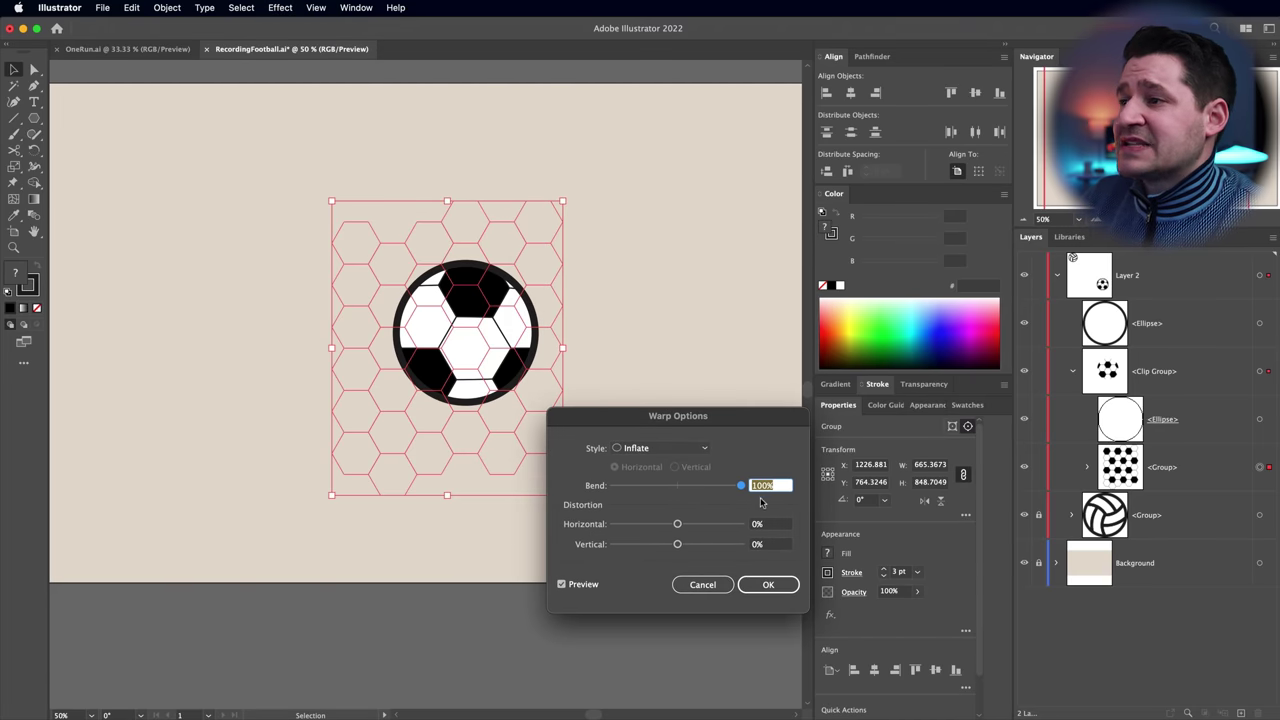
mouse_move(741, 486)
mouse_down()
mouse_move(717, 489)
mouse_move(744, 486)
mouse_up()
click(768, 585)
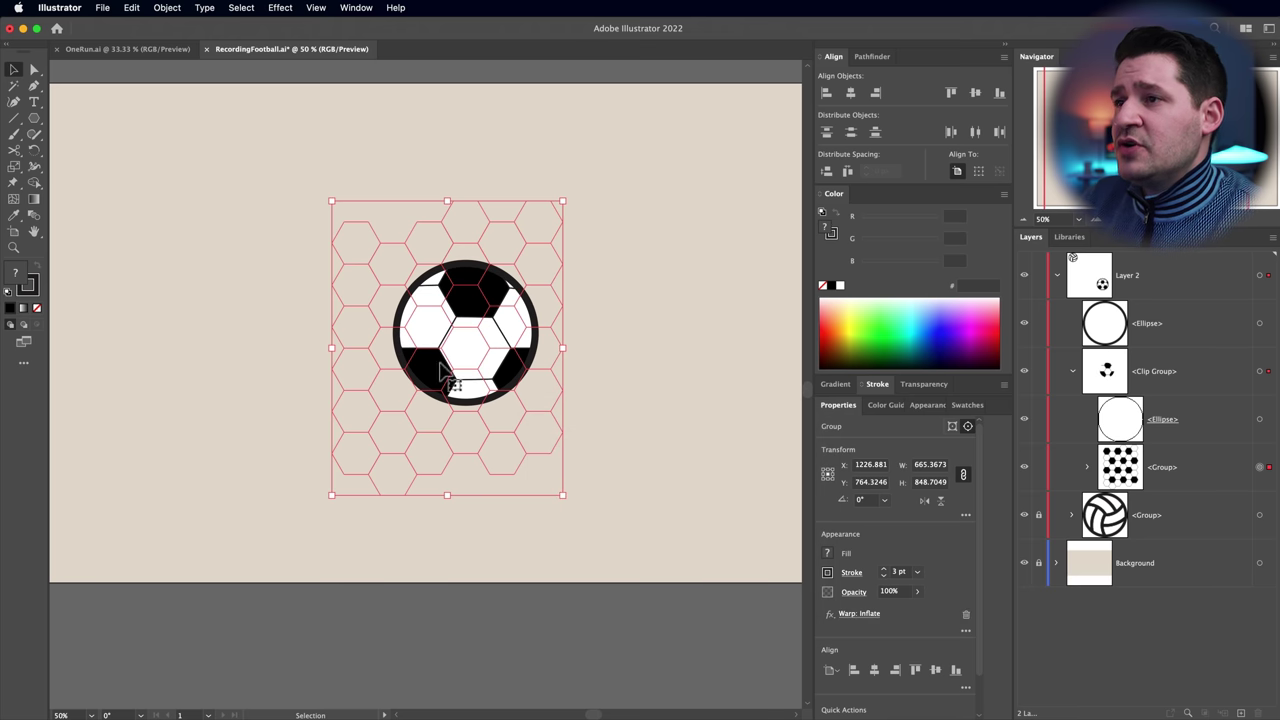
drag(528, 464, 543, 434)
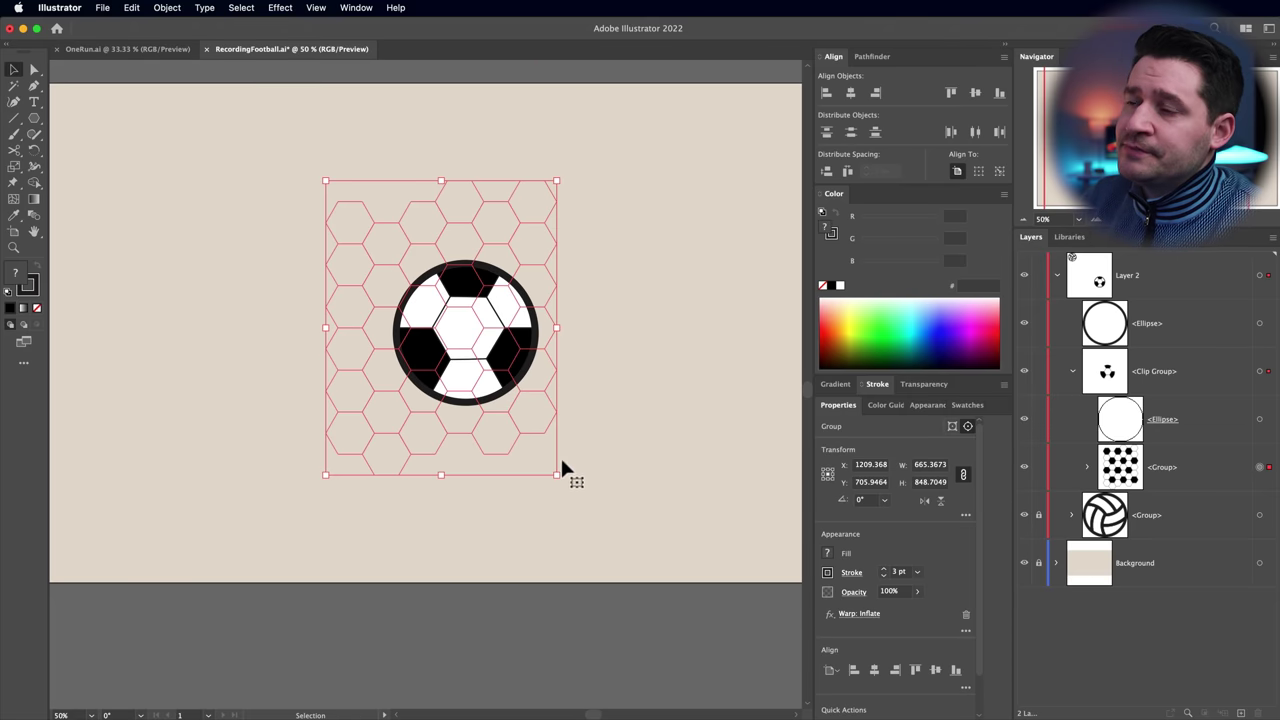
Scale the warped pattern down to about 463.776 × 591.5664 px and recentre it in the ball
drag(560, 481, 536, 450)
drag(440, 425, 489, 454)
drag(589, 481, 530, 410)
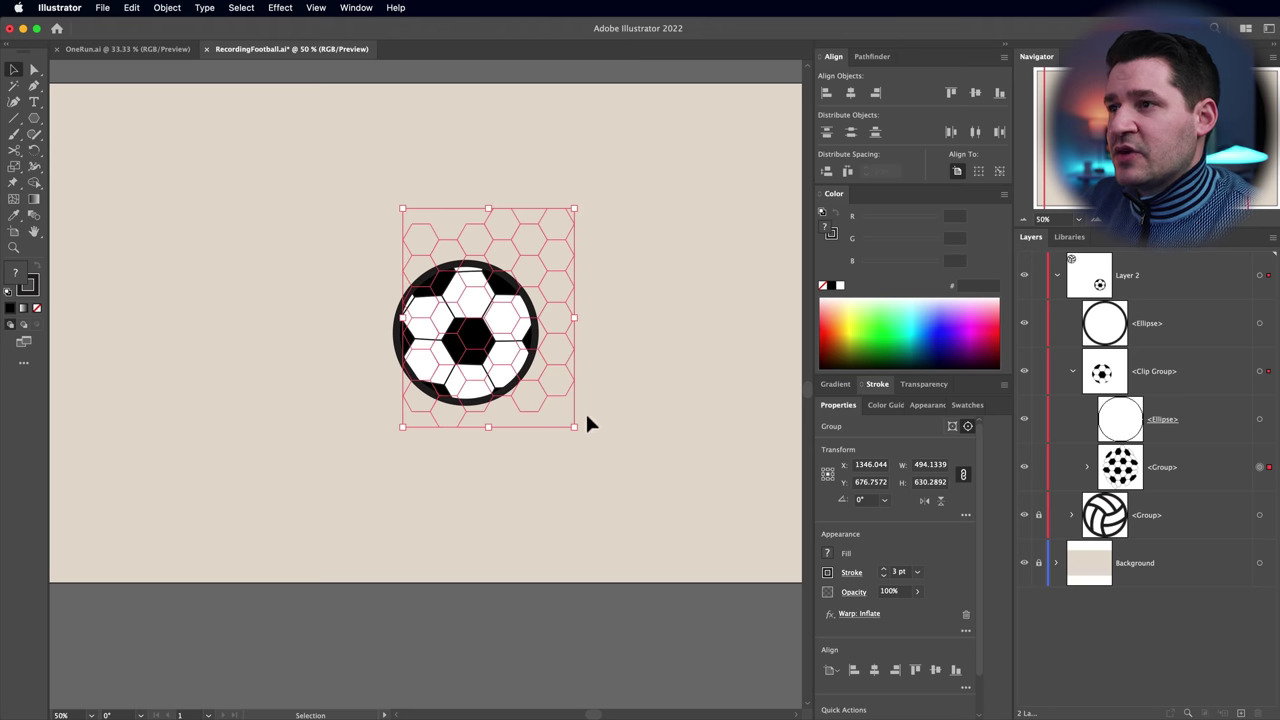
mouse_move(577, 213)
mouse_down()
mouse_move(536, 270)
mouse_move(600, 220)
mouse_up()
mouse_move(536, 408)
mouse_down()
mouse_move(534, 391)
mouse_move(560, 374)
mouse_move(524, 418)
mouse_move(527, 398)
mouse_up()
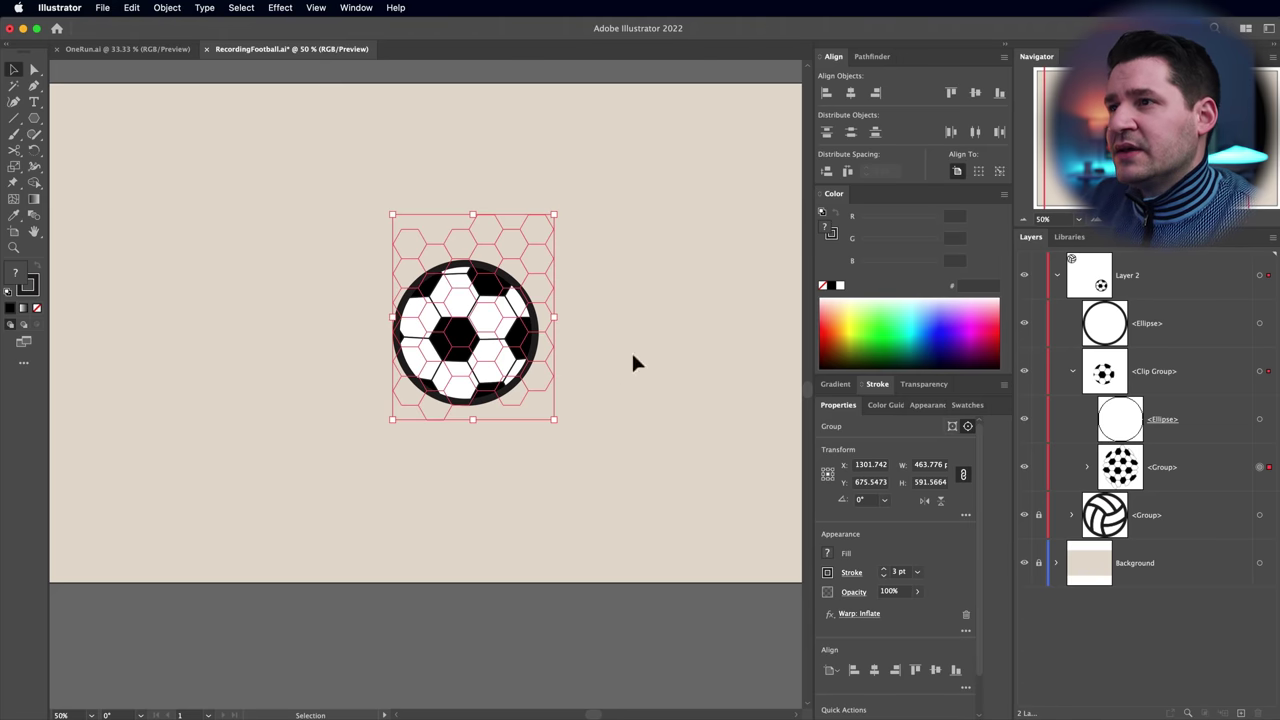
click(536, 492)
drag(538, 441, 535, 452)
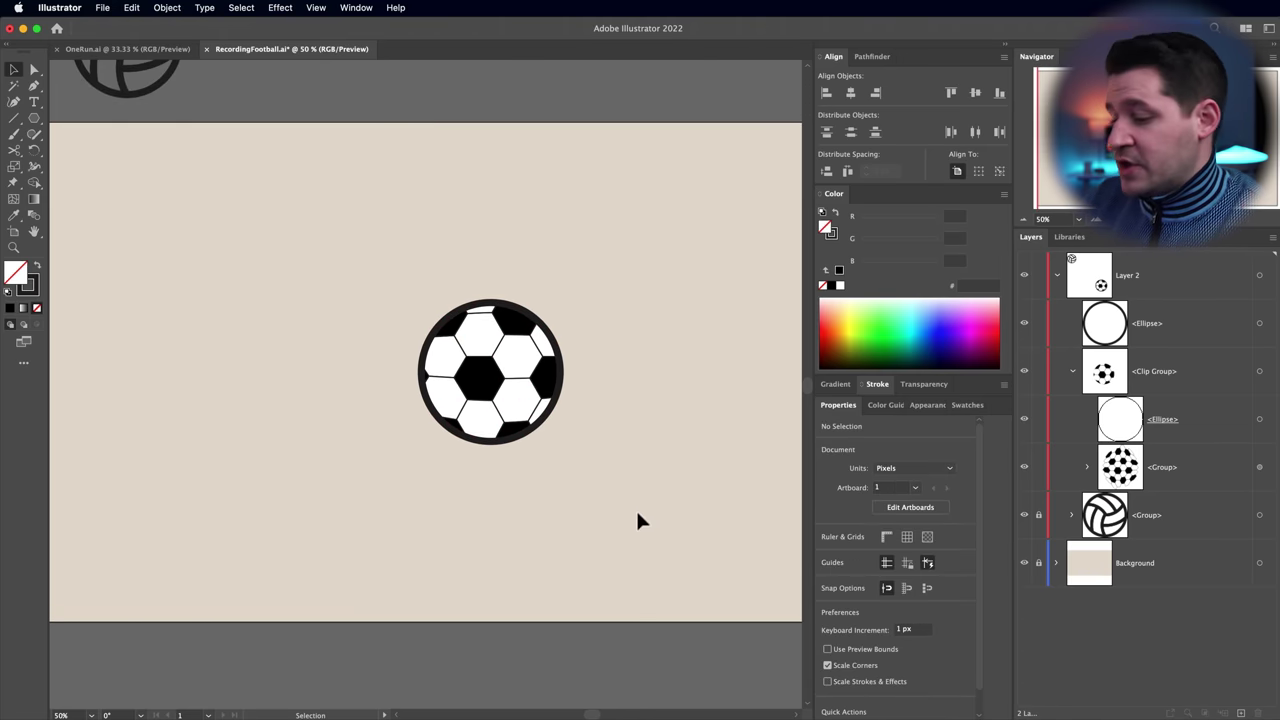
Select the hexagon pattern group, shrink it slightly and move it inside the ball
key(super+minus)
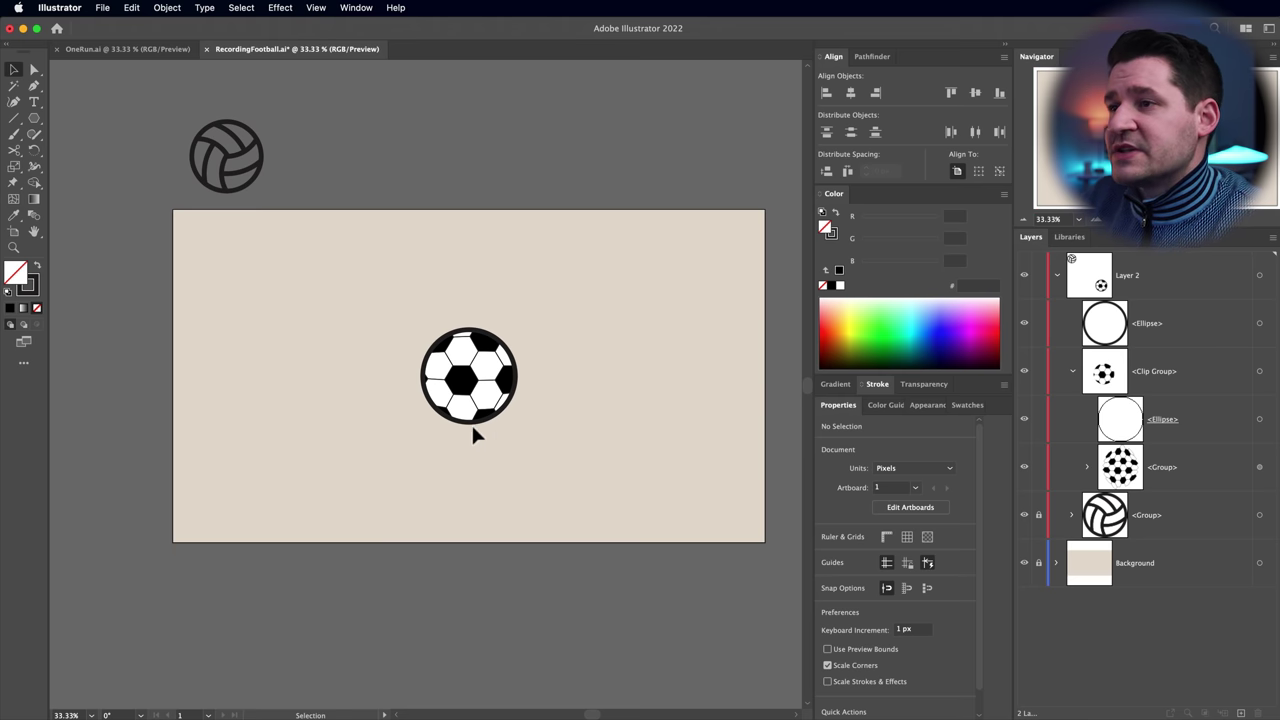
click(825, 411)
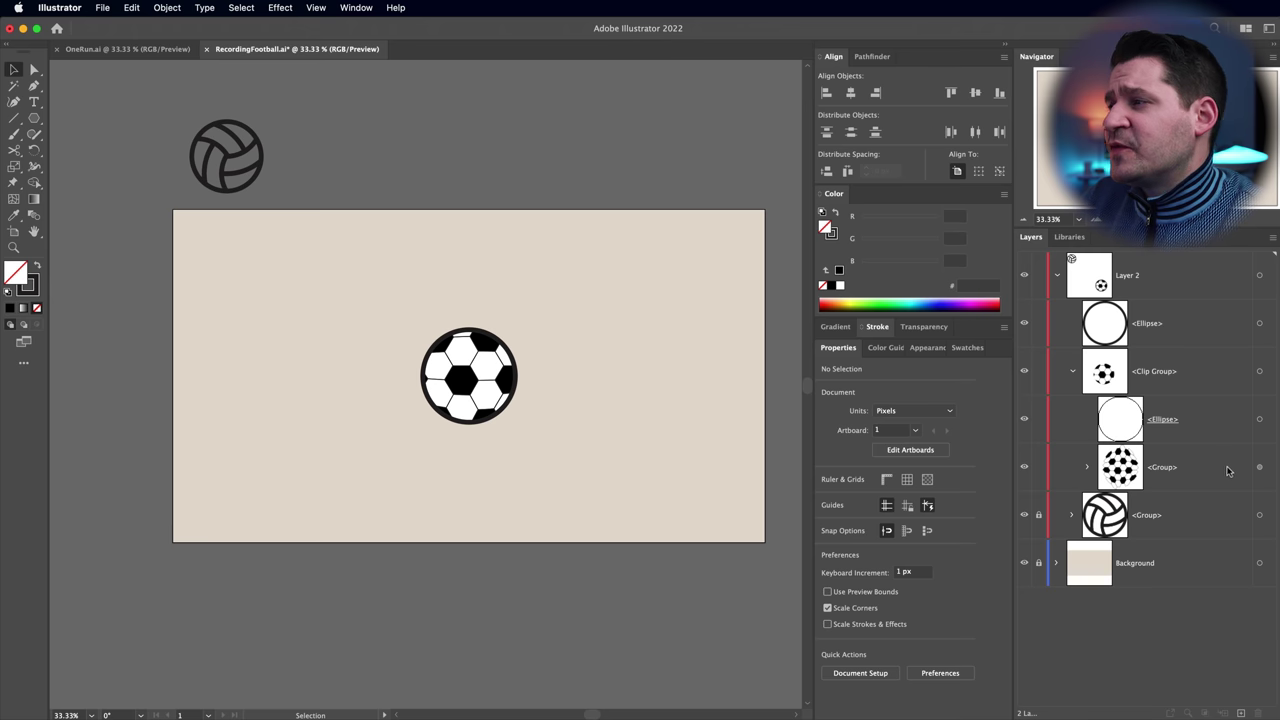
click(1260, 467)
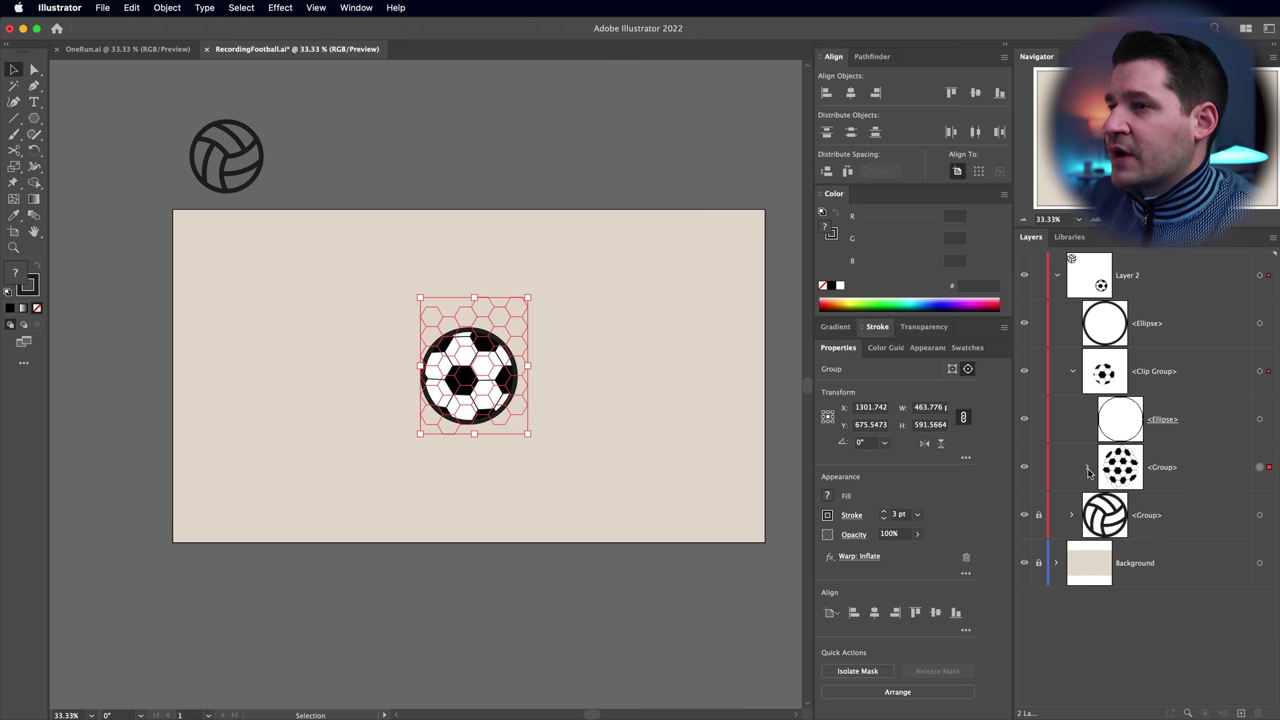
click(1153, 483)
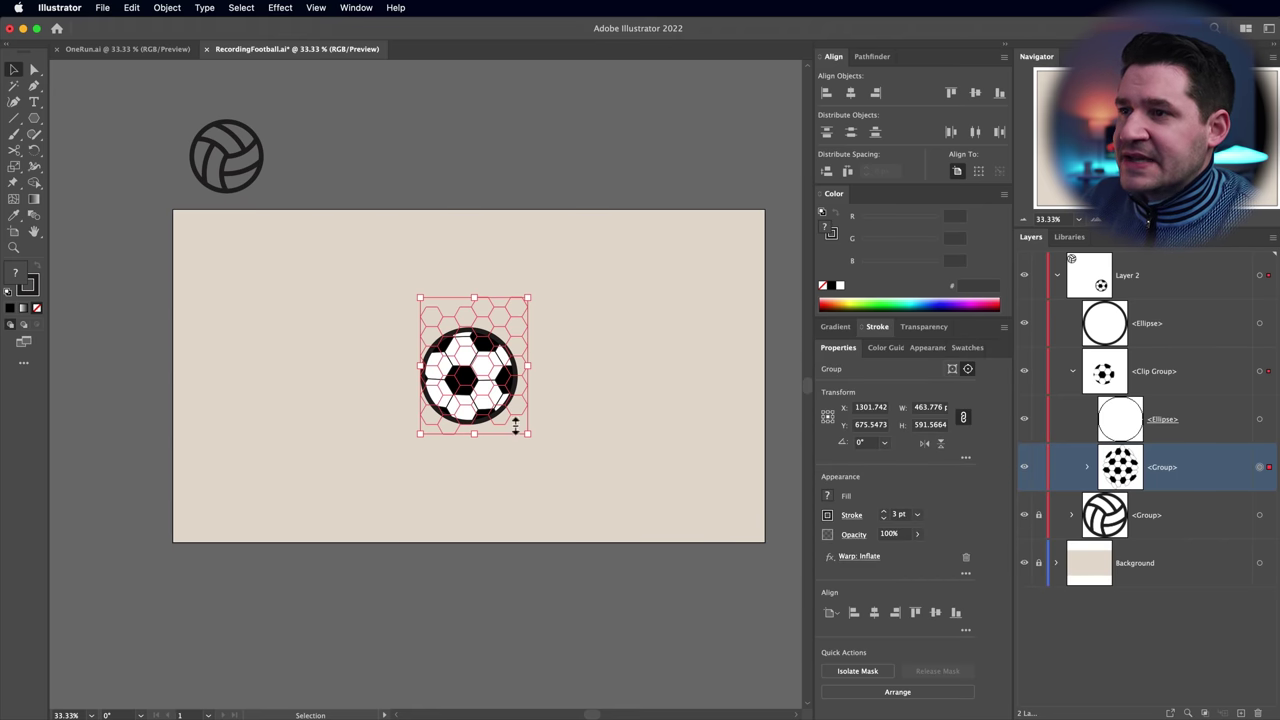
mouse_move(487, 410)
mouse_down()
mouse_move(500, 390)
mouse_move(479, 390)
mouse_up()
drag(532, 297, 521, 311)
mouse_move(474, 401)
mouse_down()
mouse_move(478, 377)
mouse_move(490, 380)
mouse_move(501, 416)
mouse_move(474, 424)
mouse_up()
Nudge the hexagon pattern with Shift+arrow keys until it sits centred in the clipping circle
click(545, 470)
click(475, 380)
click(652, 397)
click(1259, 371)
click(1261, 468)
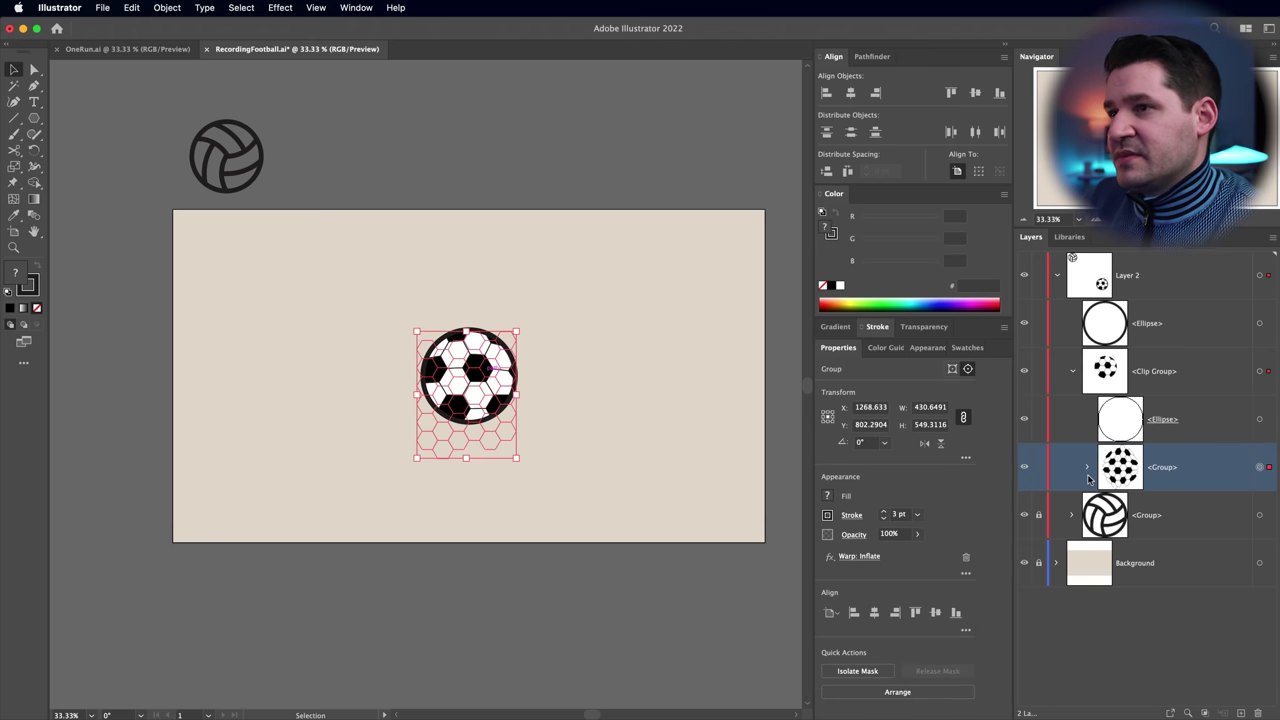
key(shift+Down)
key(shift+Down)
key(shift+Down)
key(shift+Down)
key(shift+Down)
key(shift+Down)
key(shift+Down)
key(shift+Left)
key(shift+Left)
key(shift+Left)
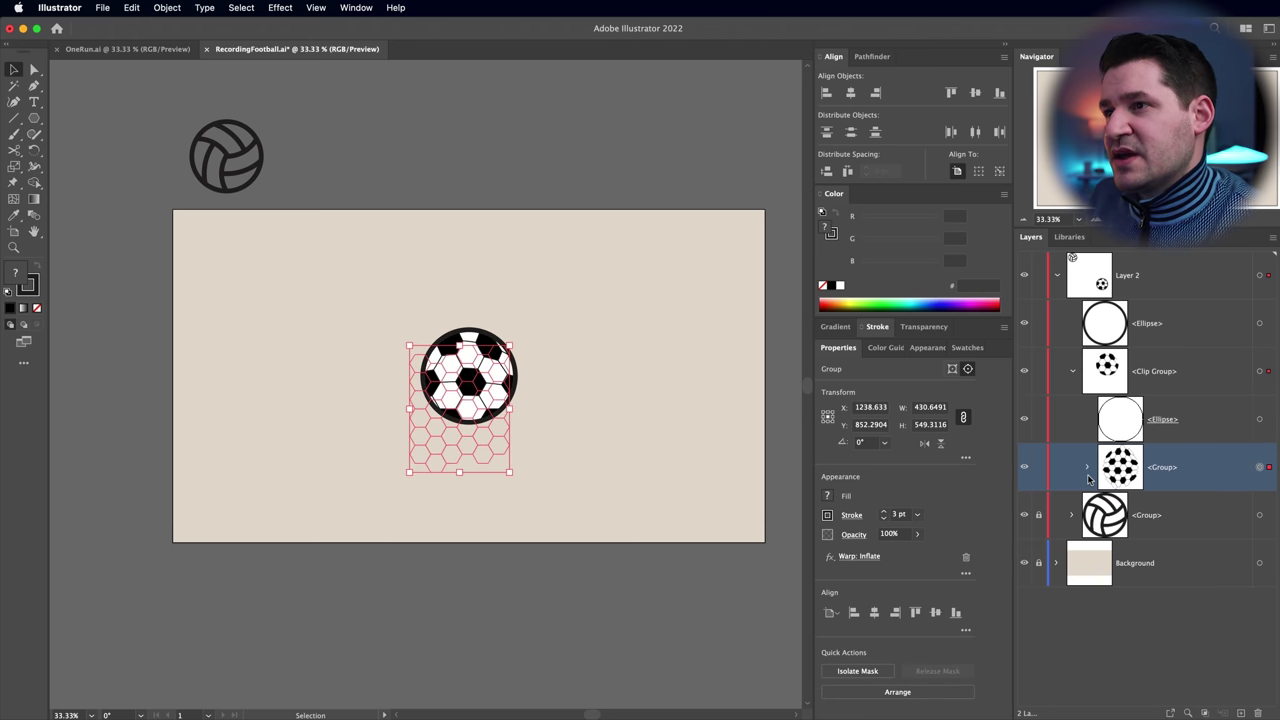
key(shift+Up)
key(shift+Right)
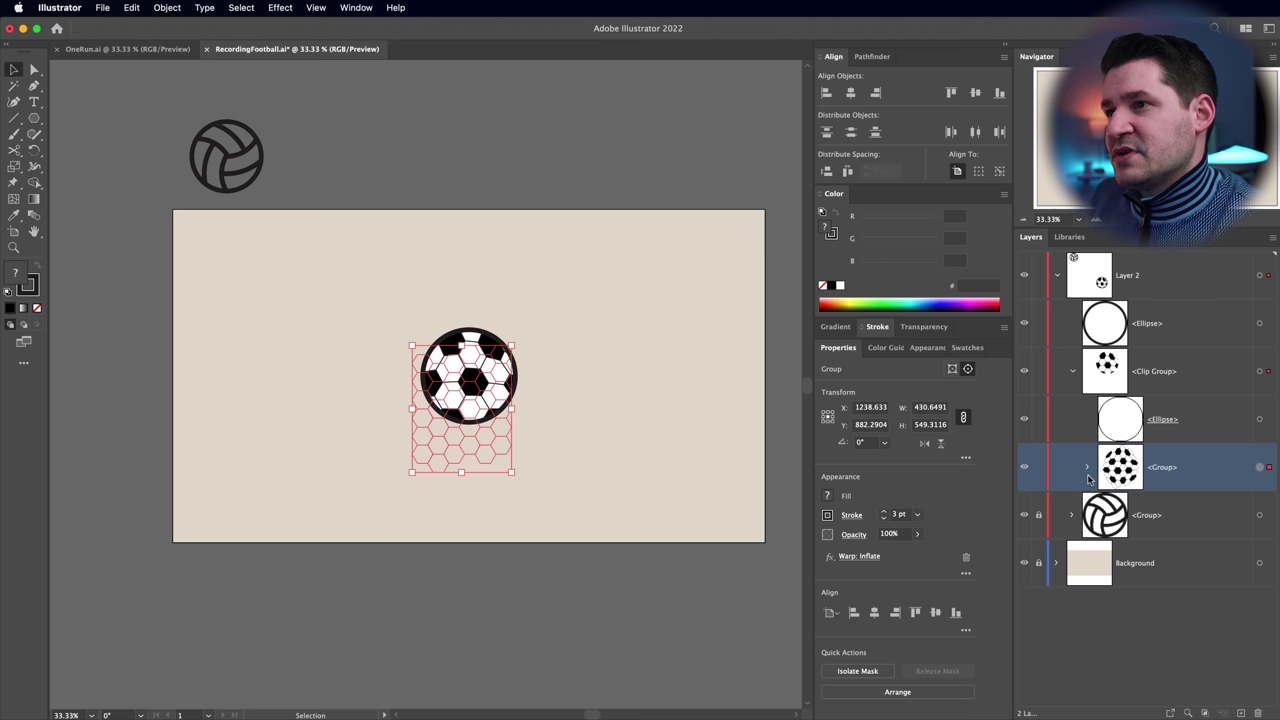
key(shift+Up)
key(shift+Up)
key(shift+Up)
key(shift+Up)
key(shift+Up)
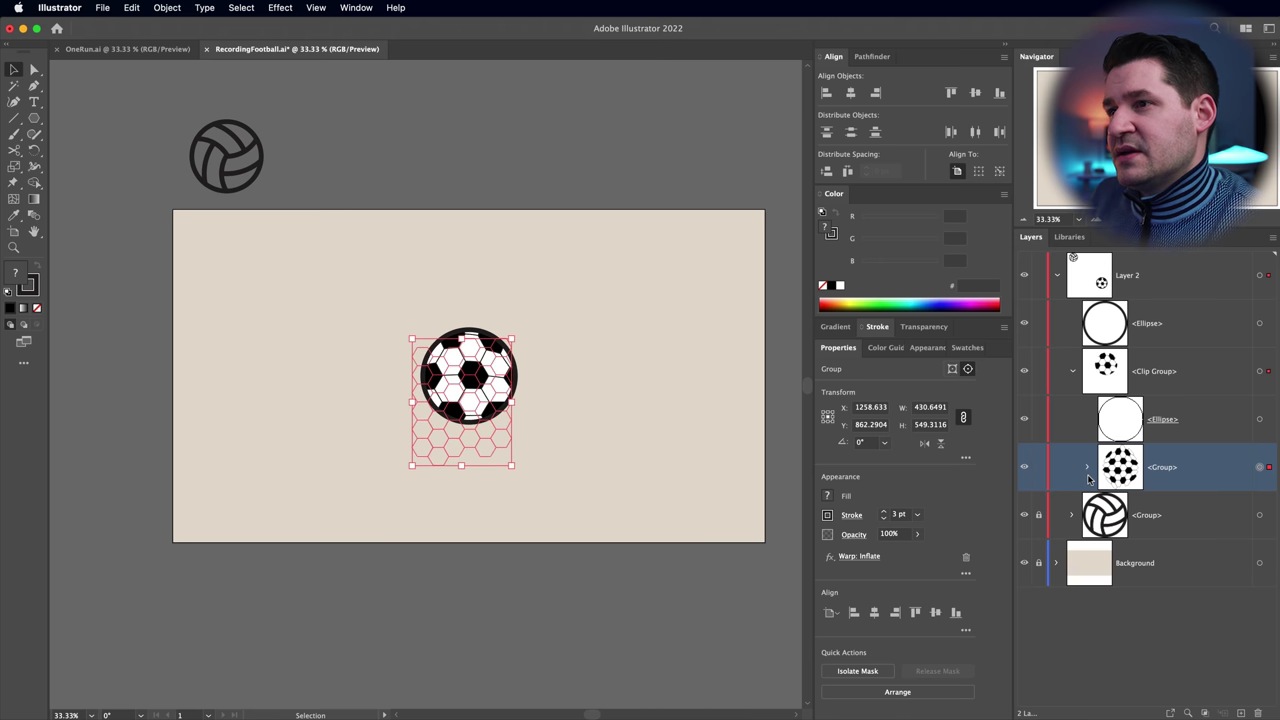
key(shift+Right)
key(shift+Down)
key(shift+Down)
key(shift+Down)
key(shift+Down)
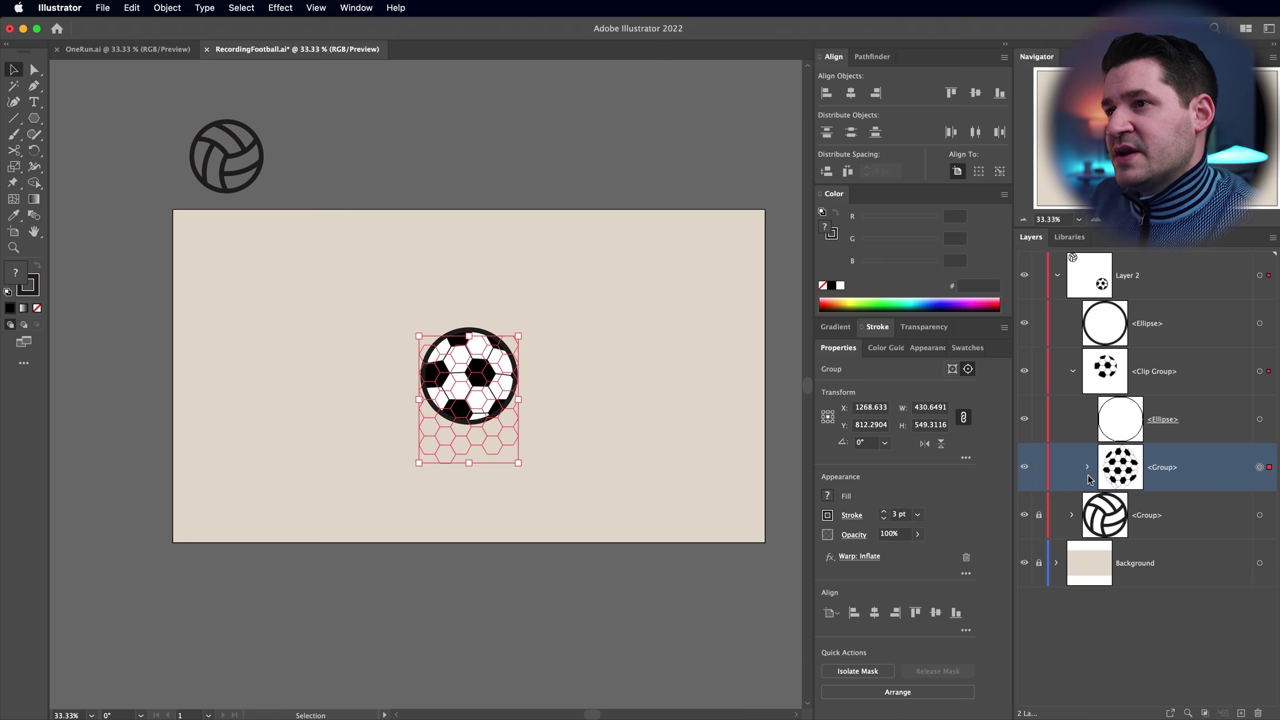
key(shift+Left)
key(shift+Left)
key(shift+Down)
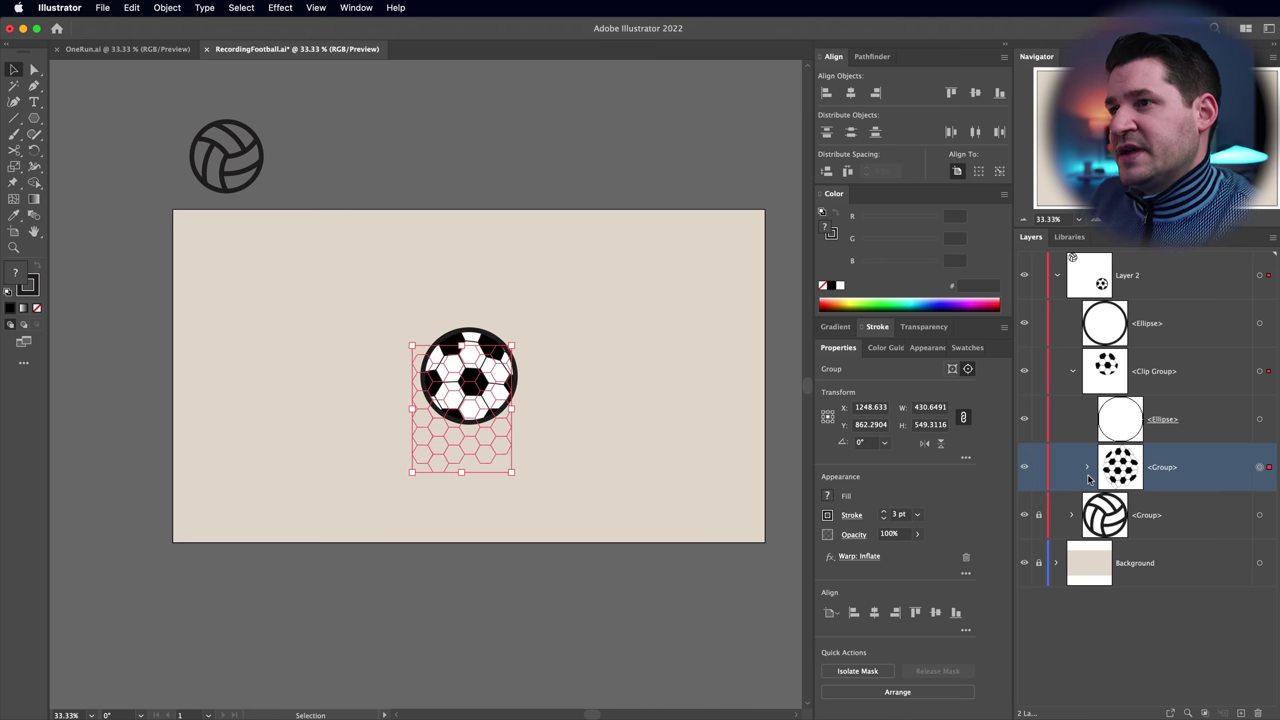
Preview the clipped ball, then reselect just the hexagon pattern group
click(573, 462)
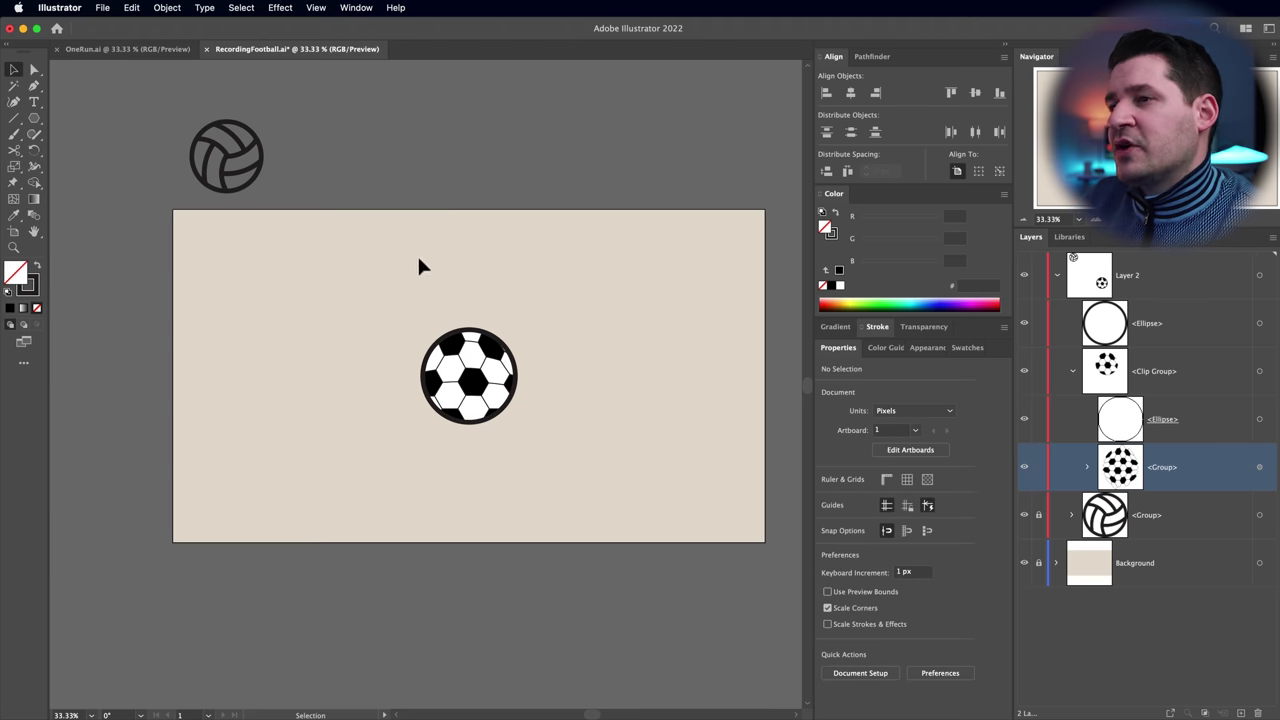
click(1260, 468)
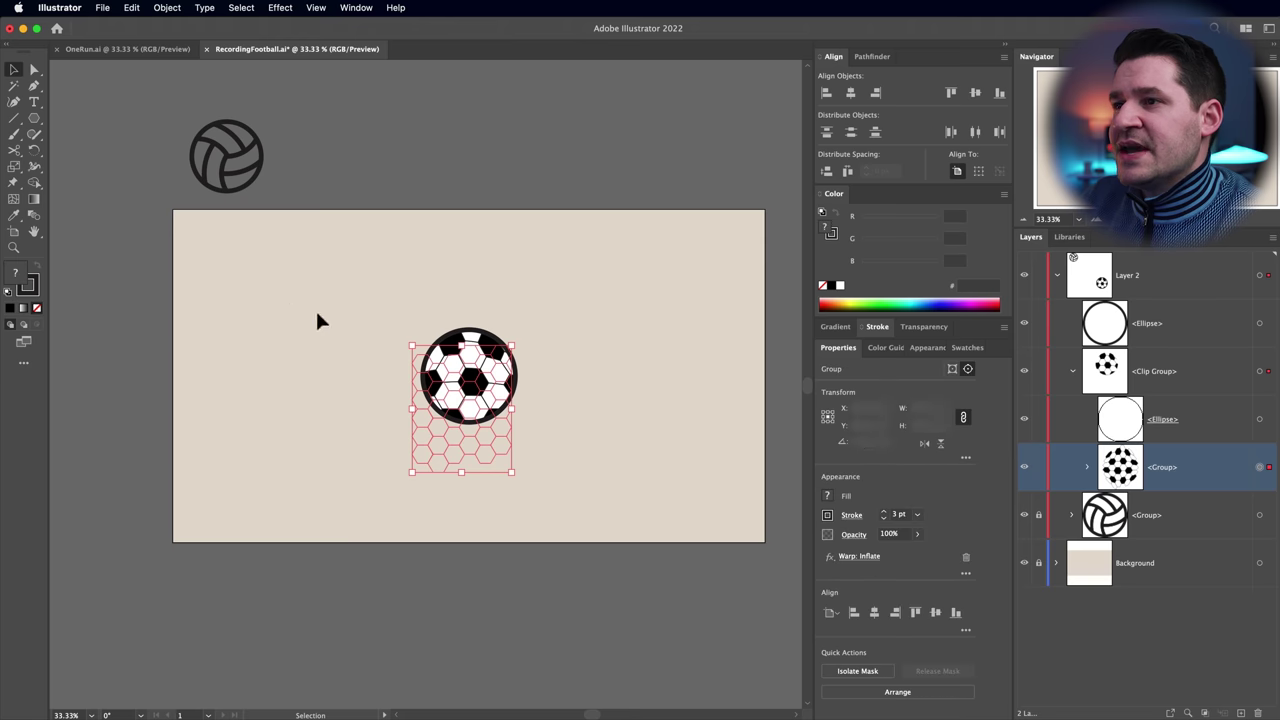
key(super+a)
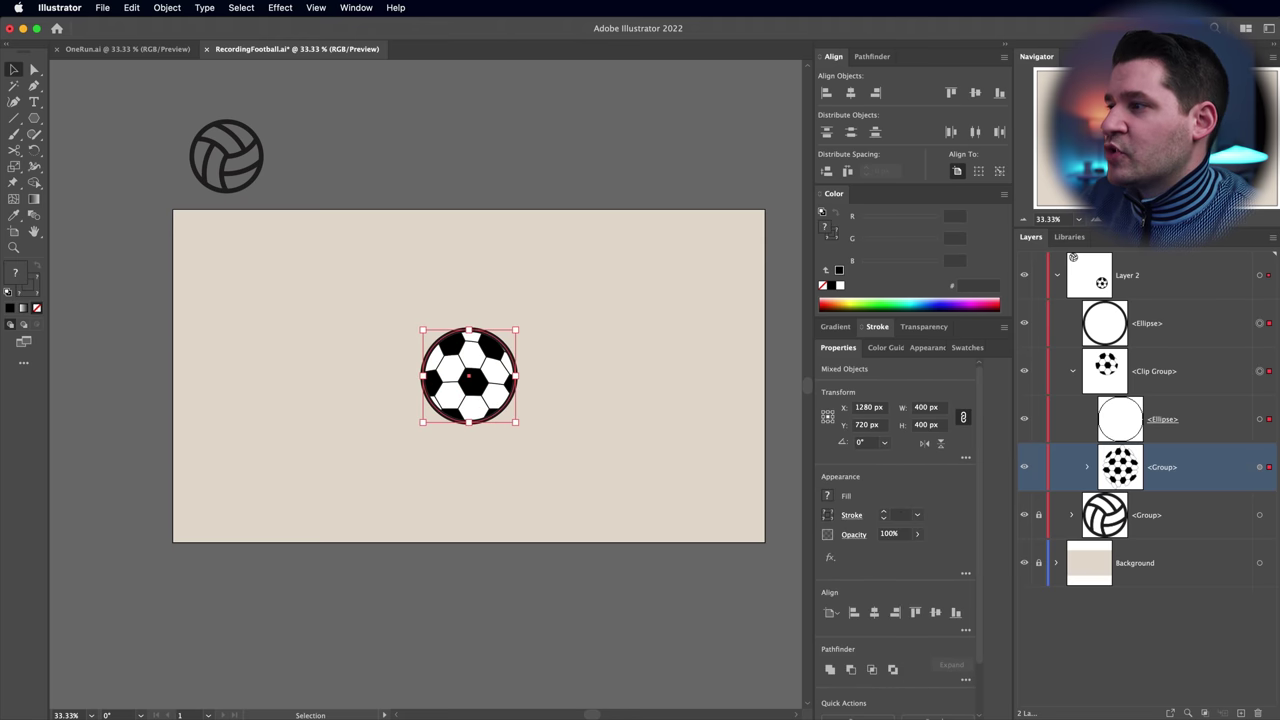
click(1259, 468)
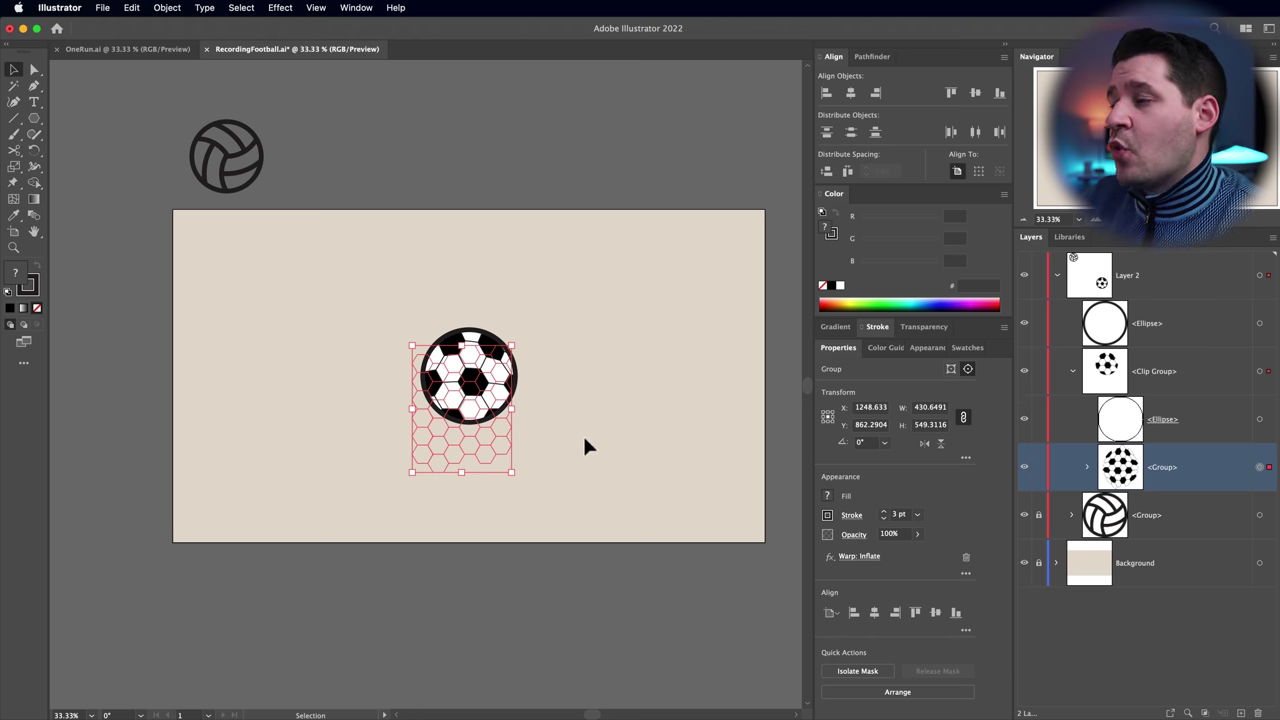
Change the pattern's Inflate warp to a Bulge style with -52% bend
click(925, 349)
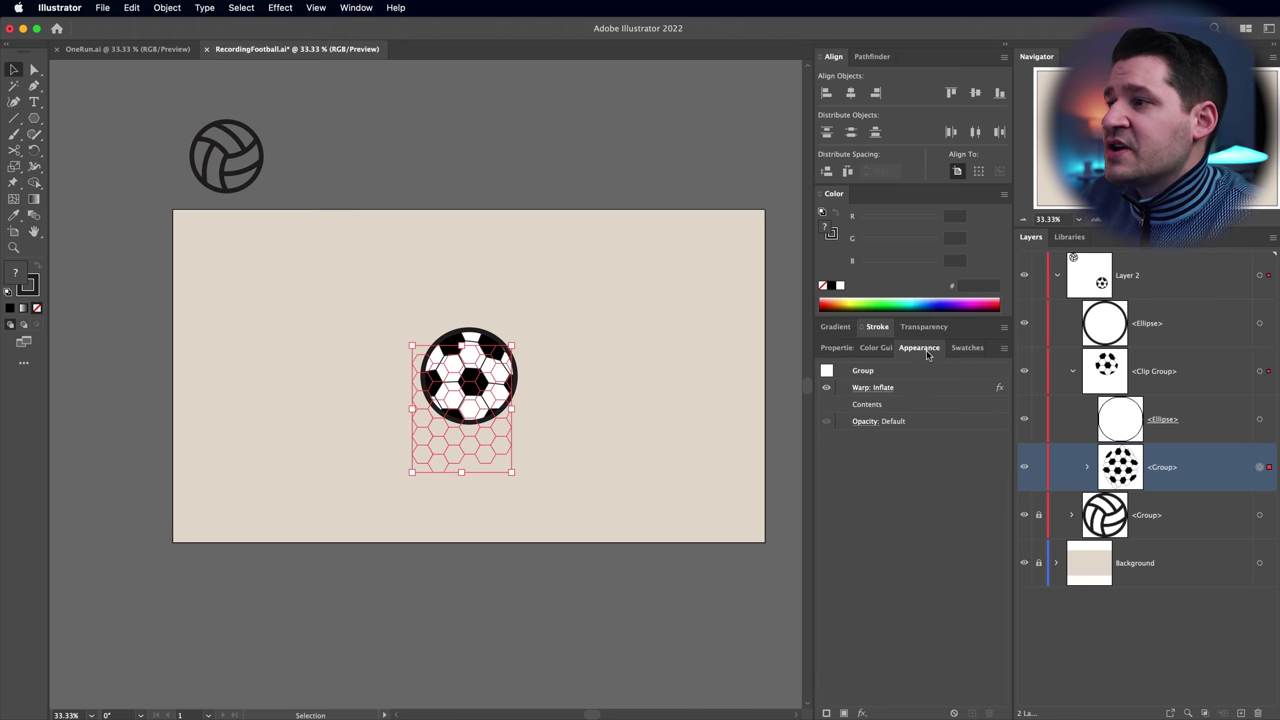
click(882, 390)
drag(745, 416, 783, 336)
click(759, 406)
drag(759, 408, 762, 405)
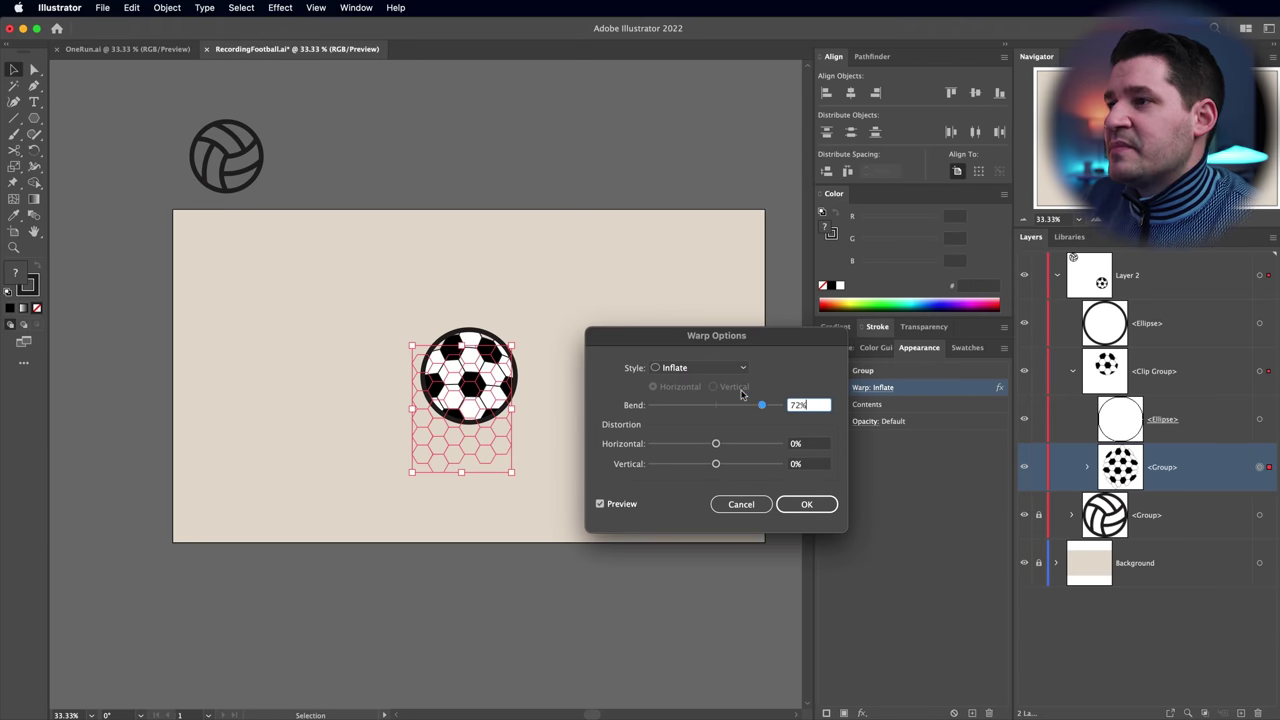
click(712, 368)
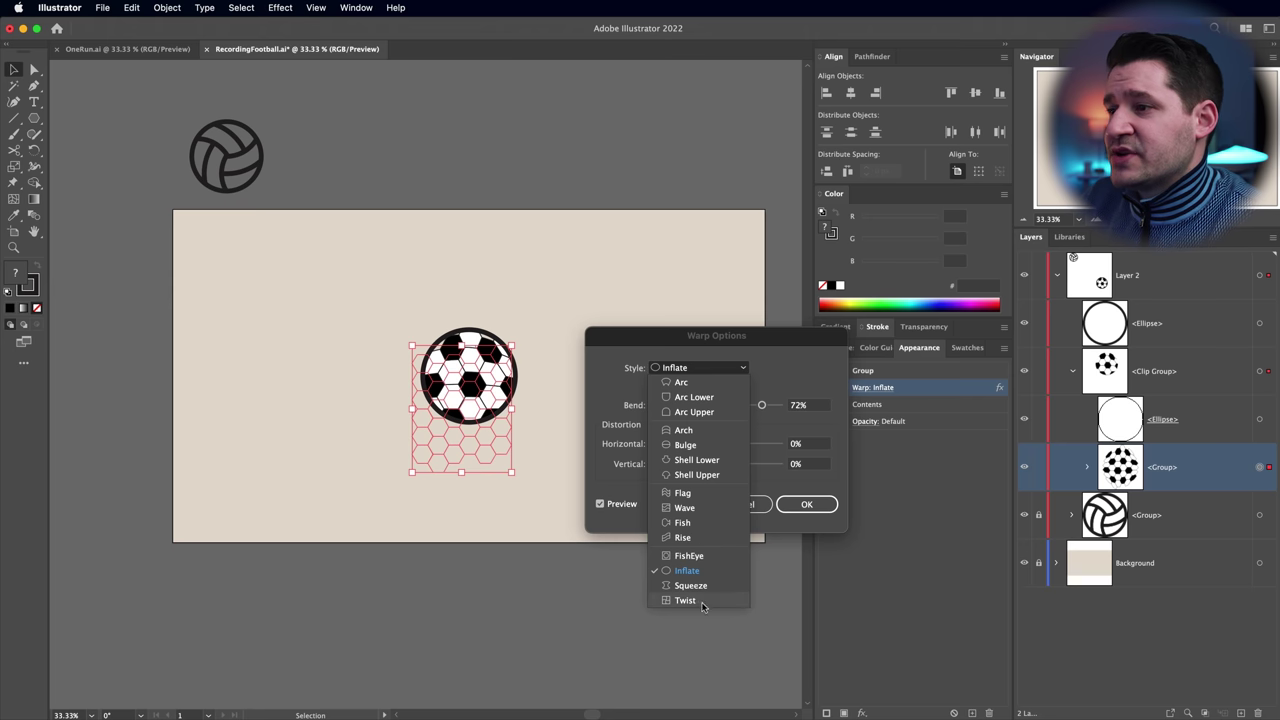
click(697, 445)
mouse_move(766, 408)
mouse_down()
mouse_move(682, 415)
mouse_move(781, 409)
mouse_up()
click(807, 505)
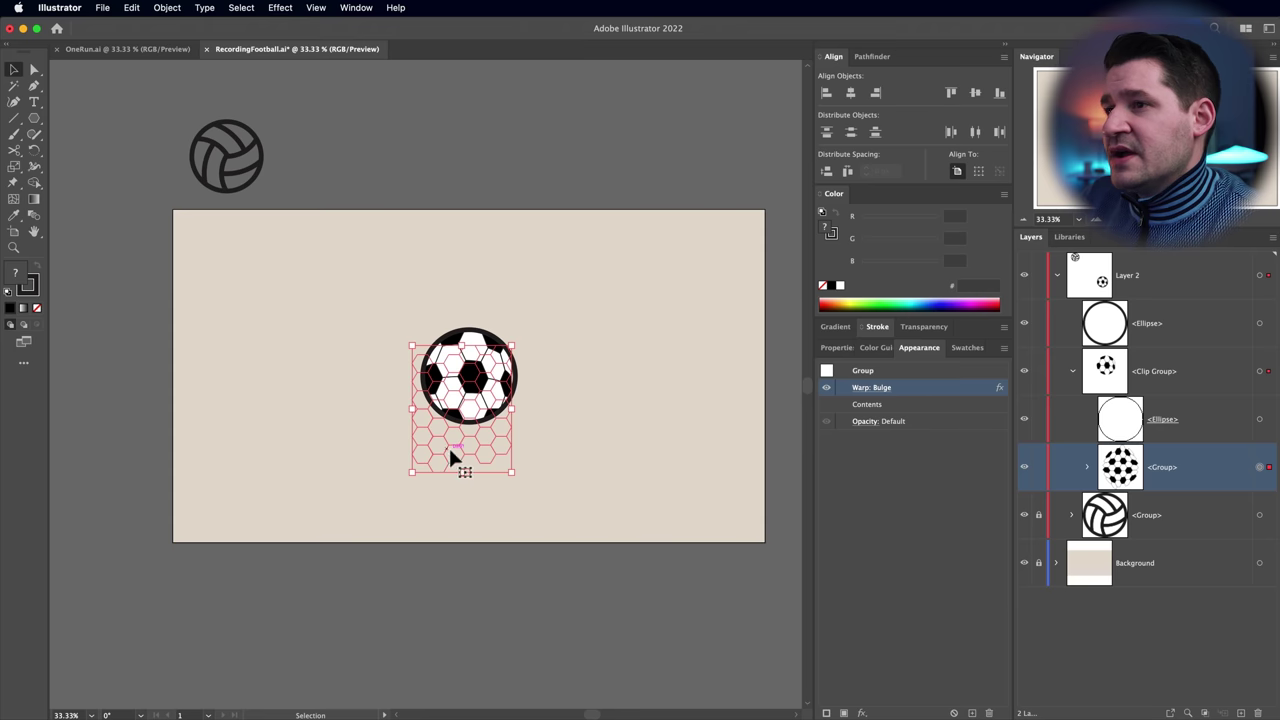
Move the warped hexagon pattern up over the ball and check the clipped result
drag(452, 457, 468, 397)
click(592, 537)
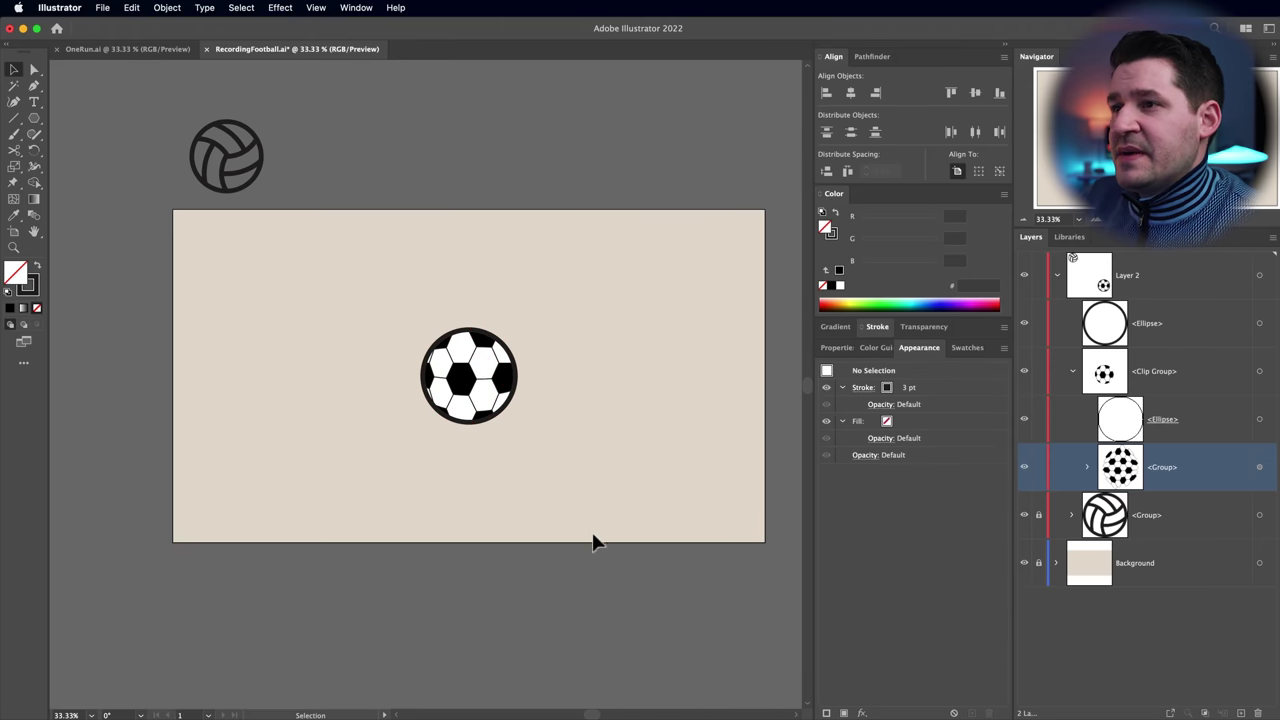
click(1261, 469)
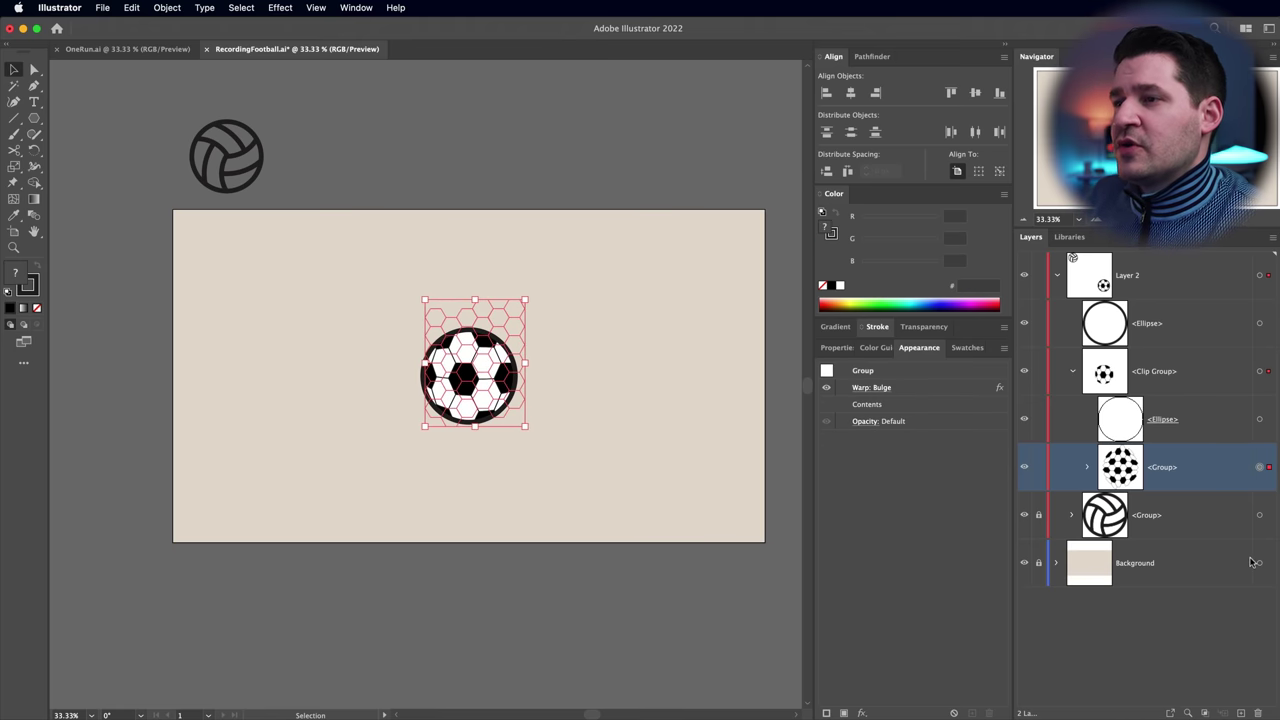
click(568, 452)
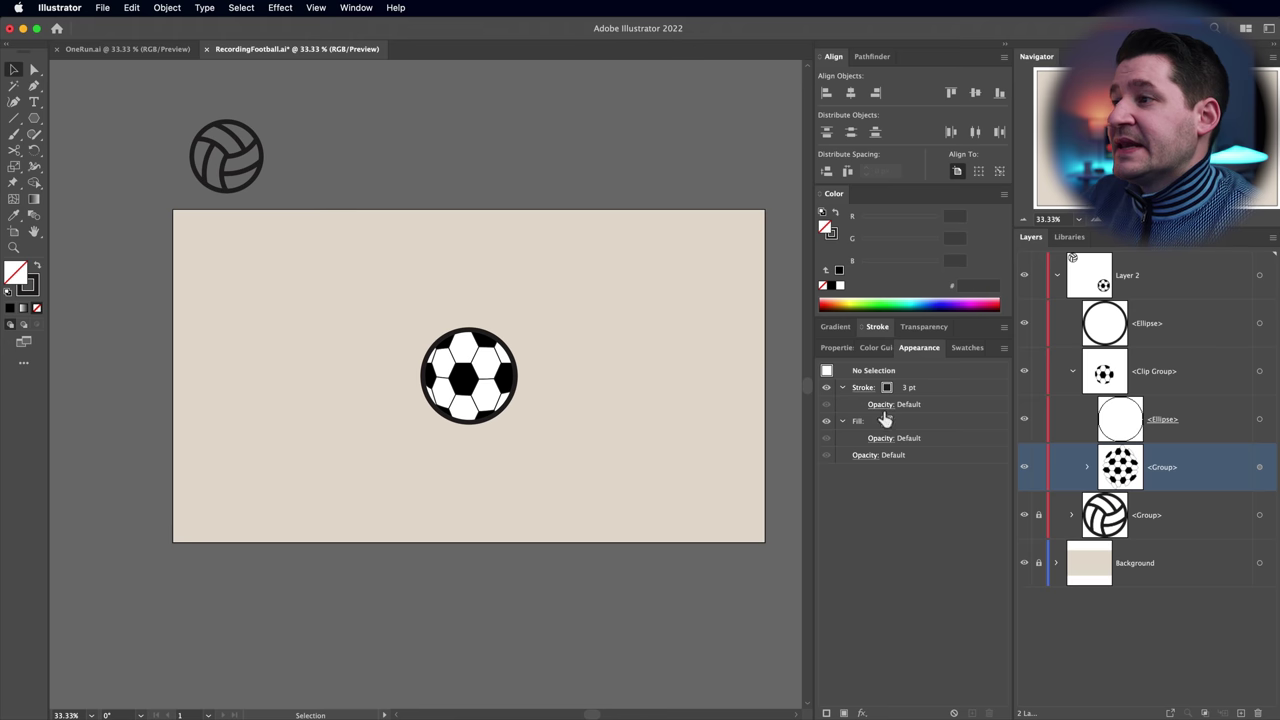
click(1261, 469)
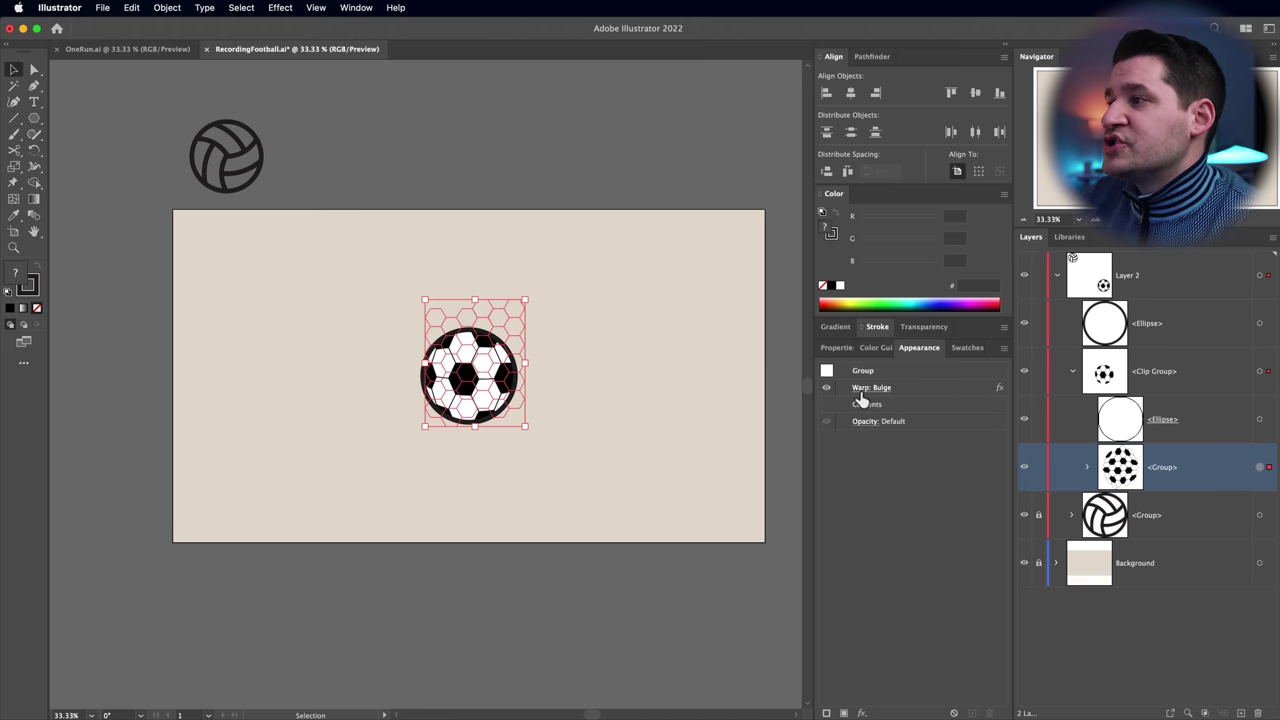
click(1072, 373)
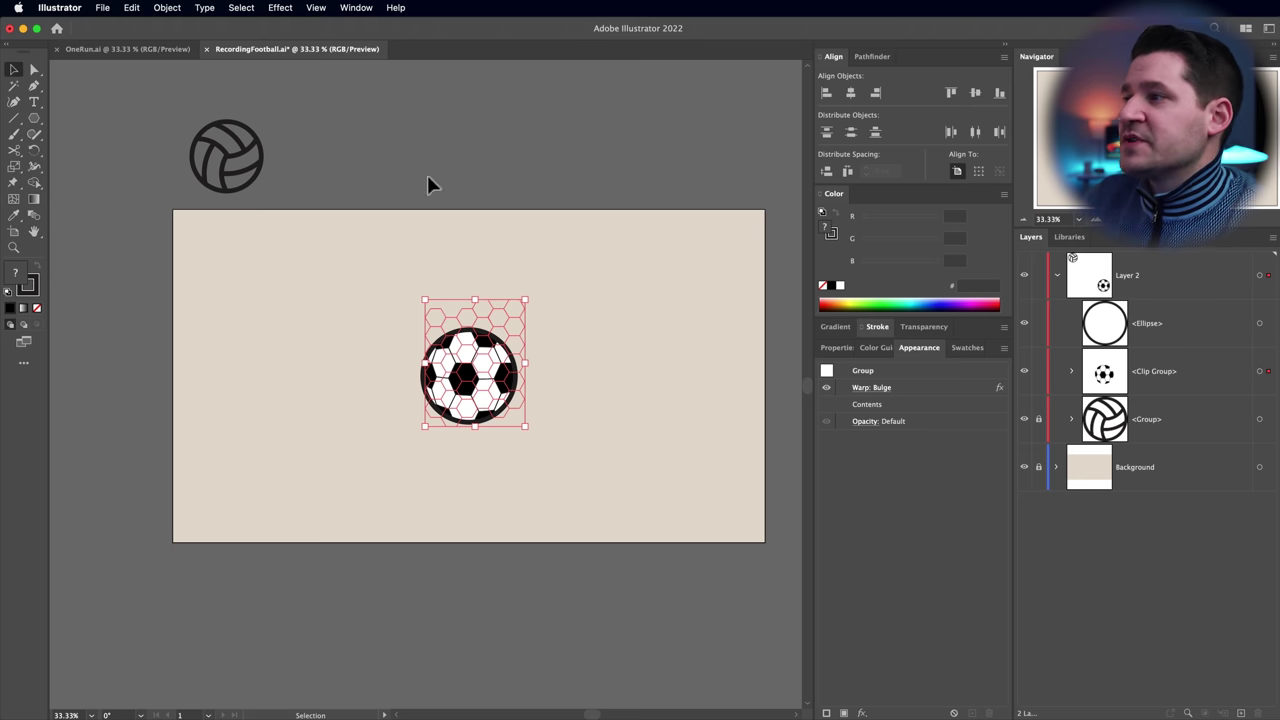
Move the volleyball onto the artboard beside the soccer ball and scale it to 400 px wide
click(230, 160)
drag(239, 165, 336, 377)
click(832, 347)
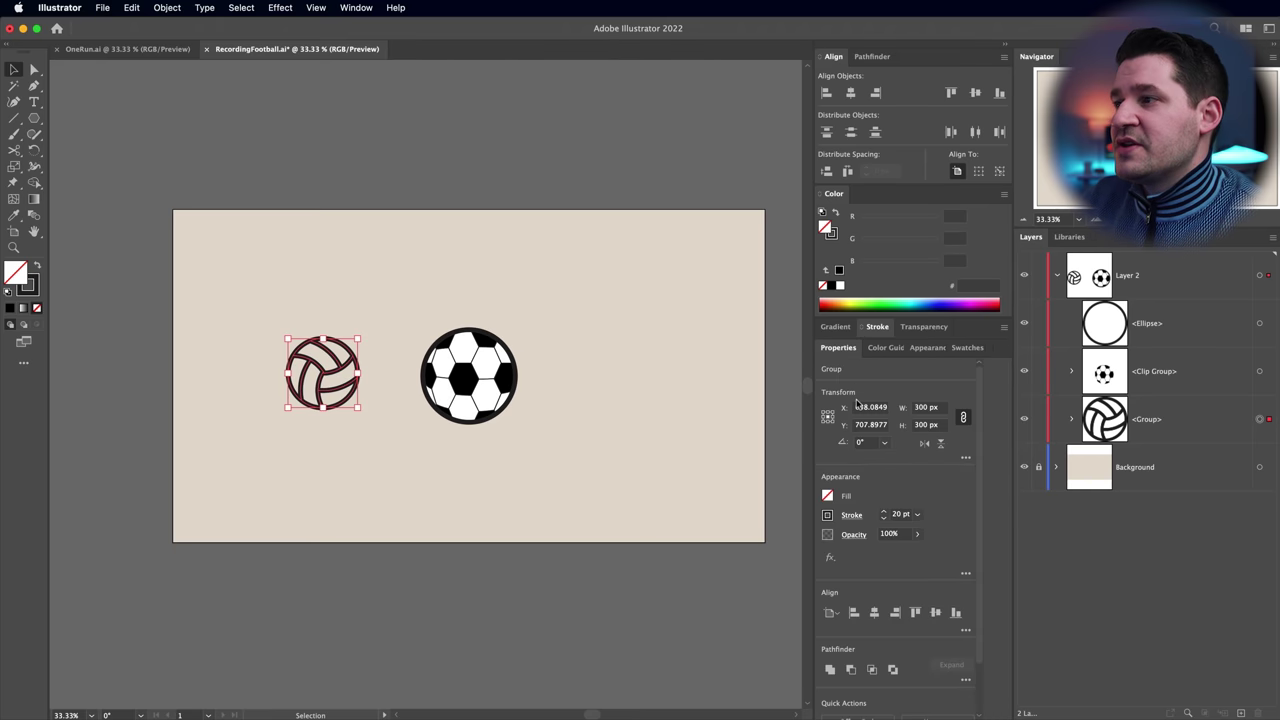
click(930, 408)
text(400)
key(Tab)
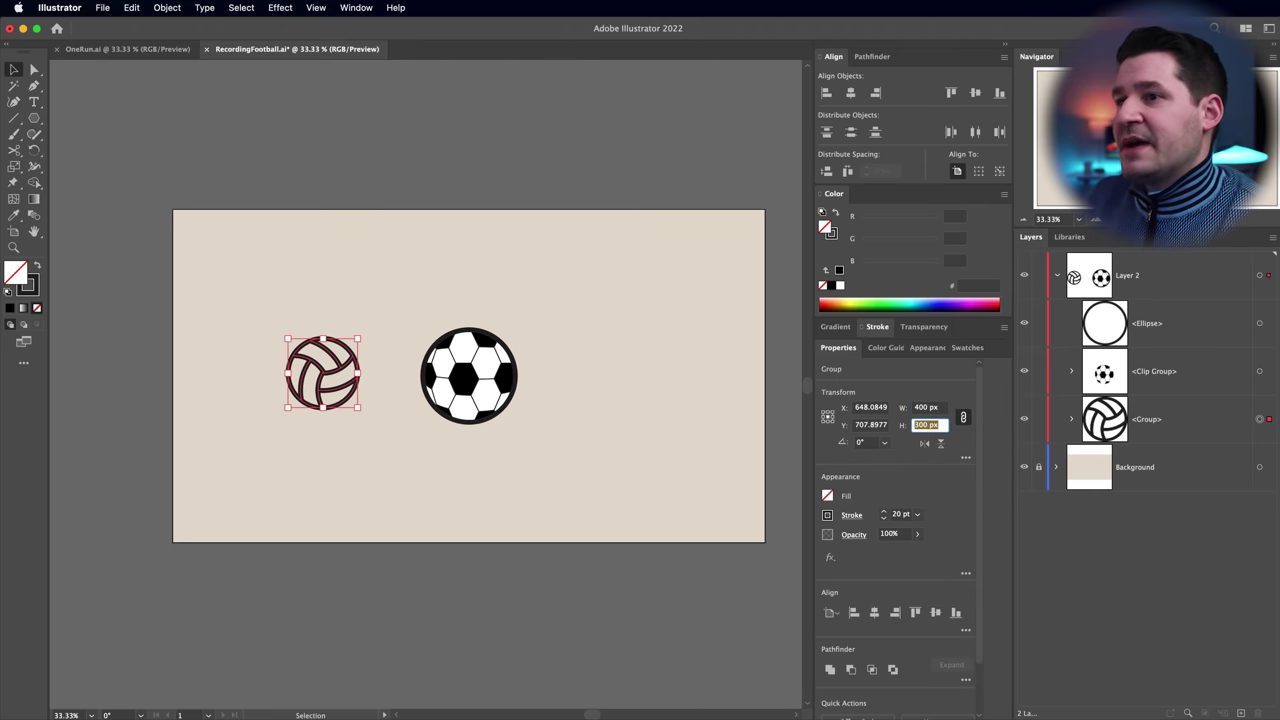
mouse_move(330, 375)
mouse_down()
mouse_move(361, 374)
mouse_move(339, 379)
mouse_up()
Deselect the volleyball, recentre the view and compare it with the soccer ball
click(430, 505)
drag(501, 443, 477, 394)
click(462, 330)
click(504, 240)
Set the Magic Wand to match by Fill Color instead of Stroke Weight
double_click(14, 85)
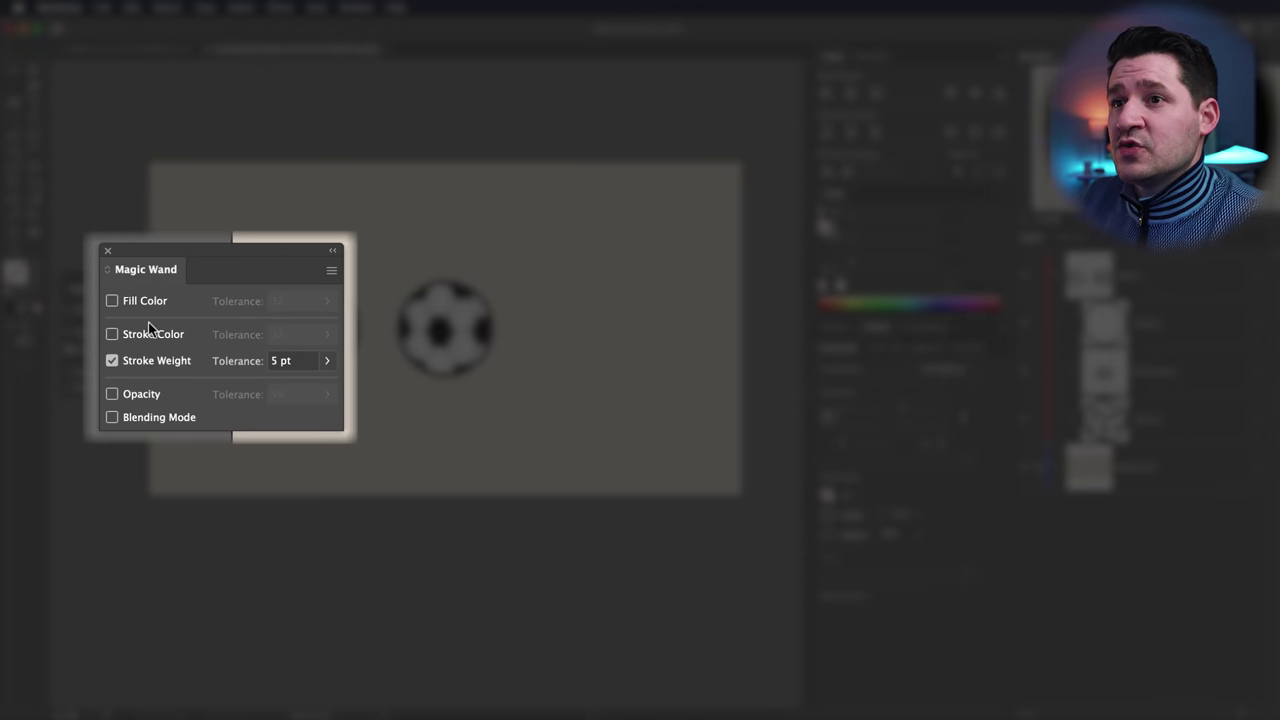
click(157, 366)
click(112, 301)
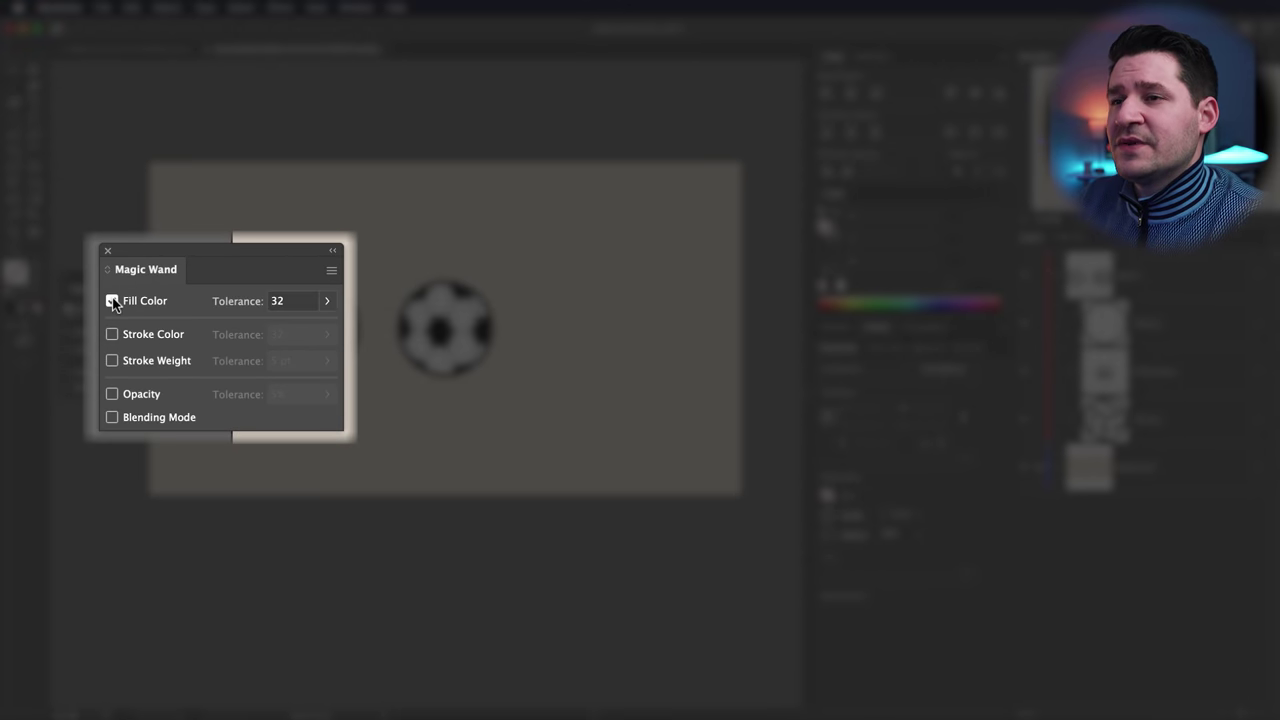
Select all white soccer ball panels and set their fill to None
click(443, 302)
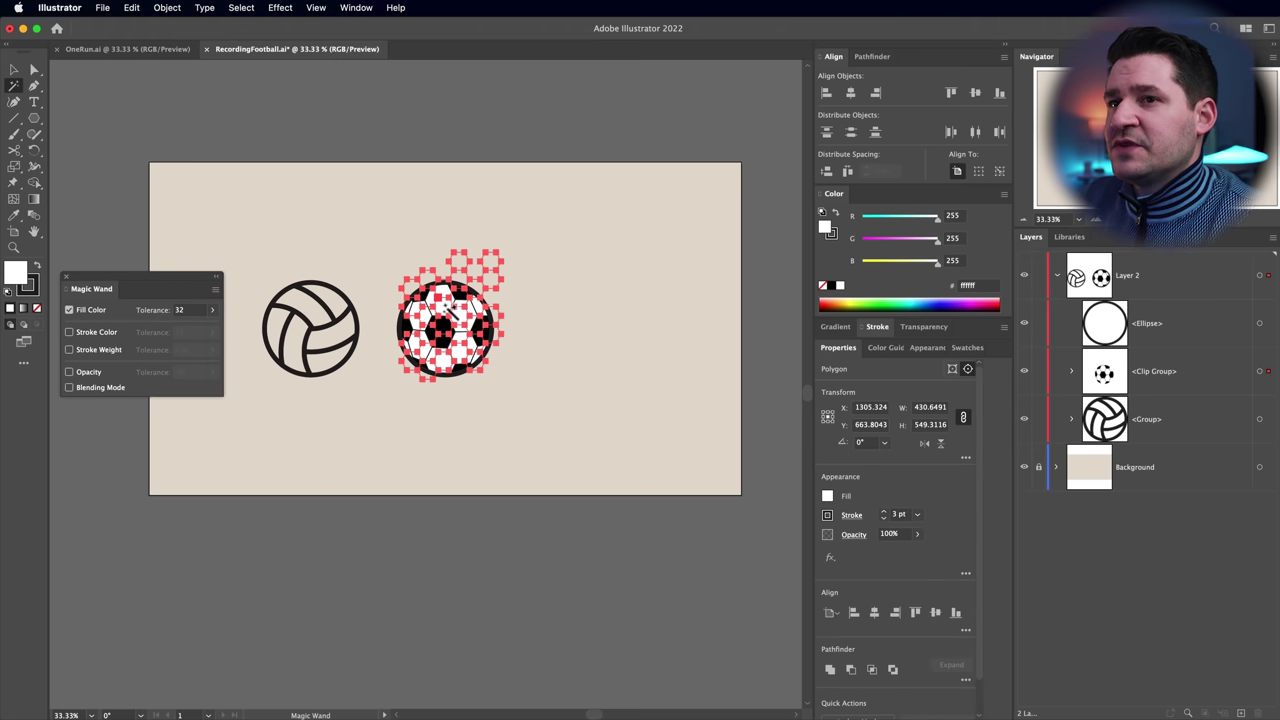
click(38, 309)
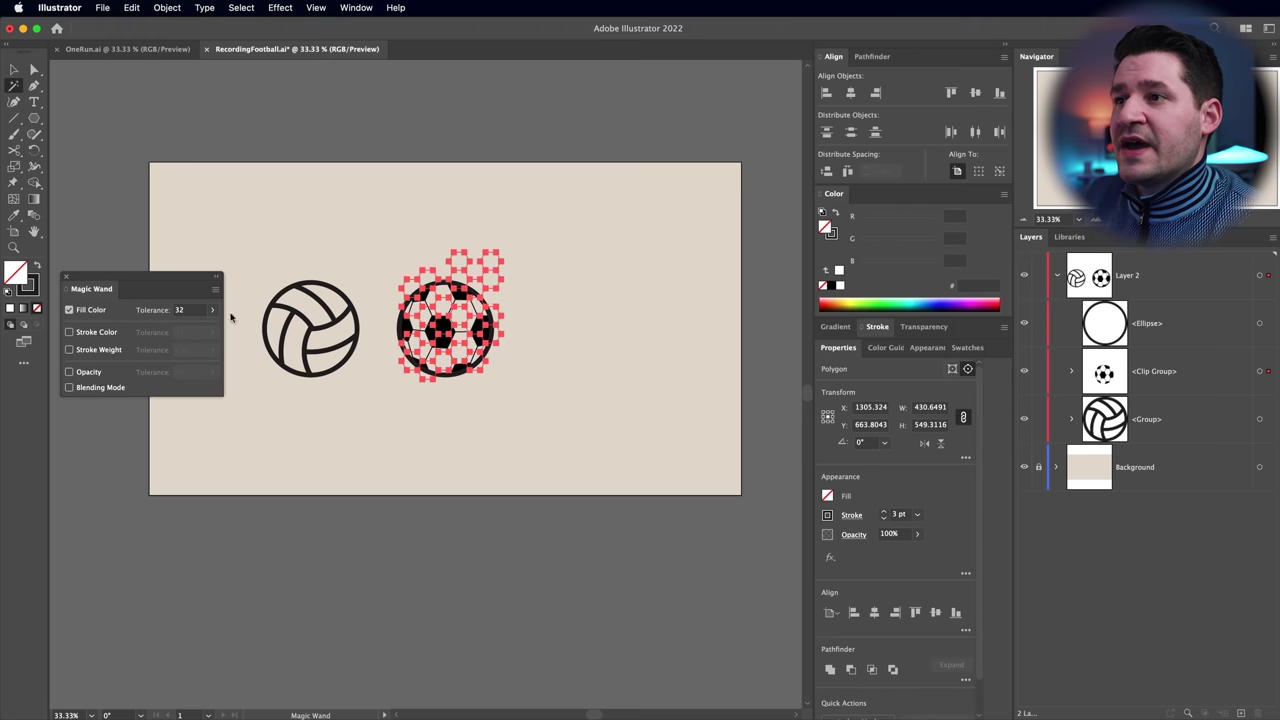
key(v)
click(477, 262)
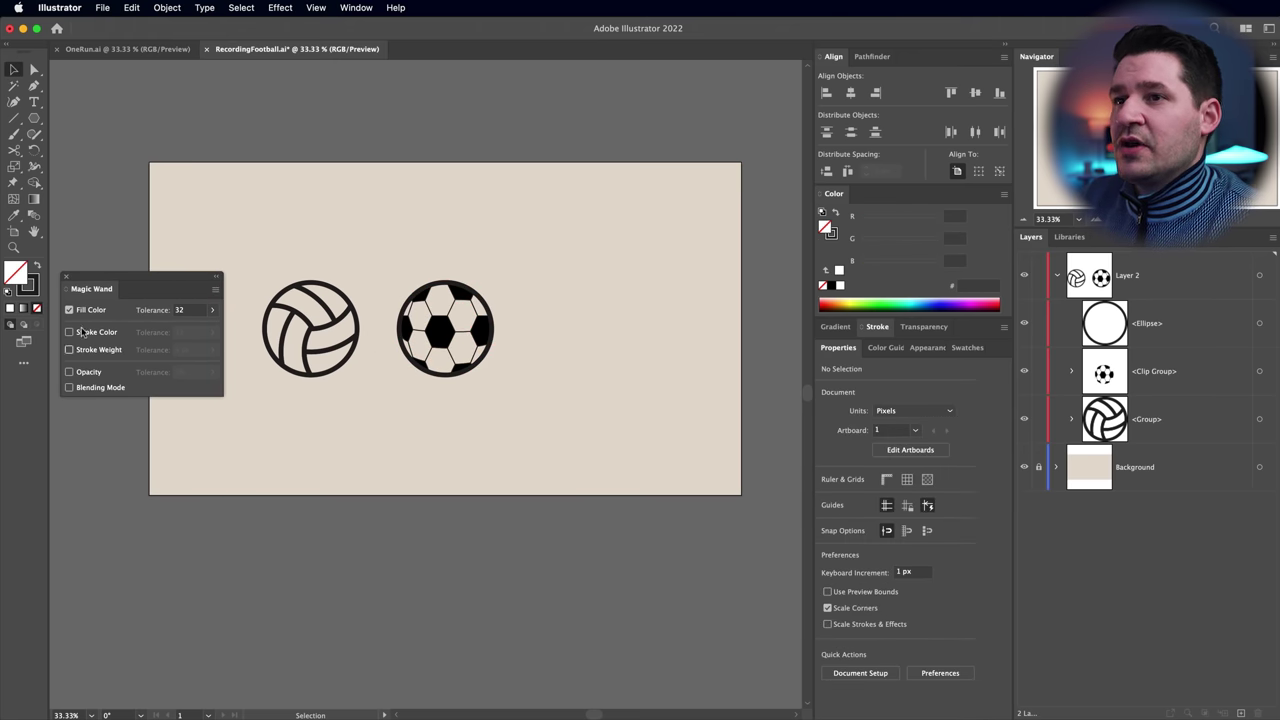
click(66, 278)
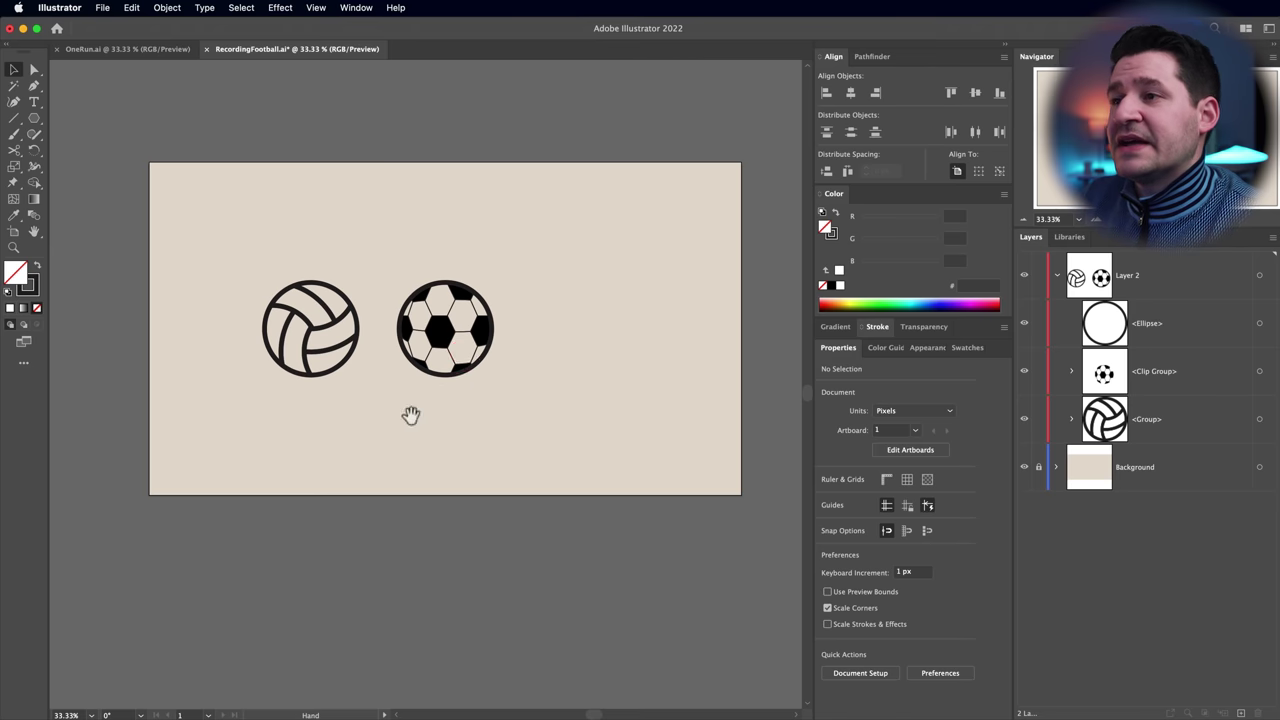
drag(411, 417, 457, 409)
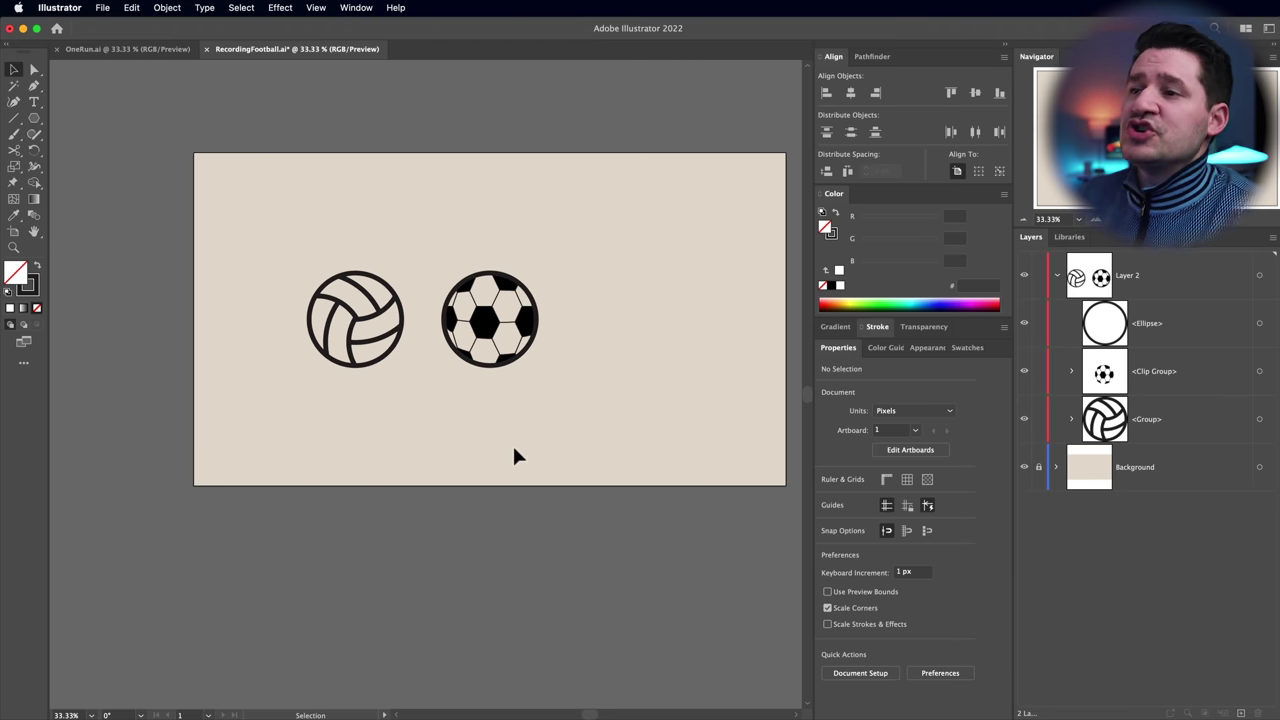